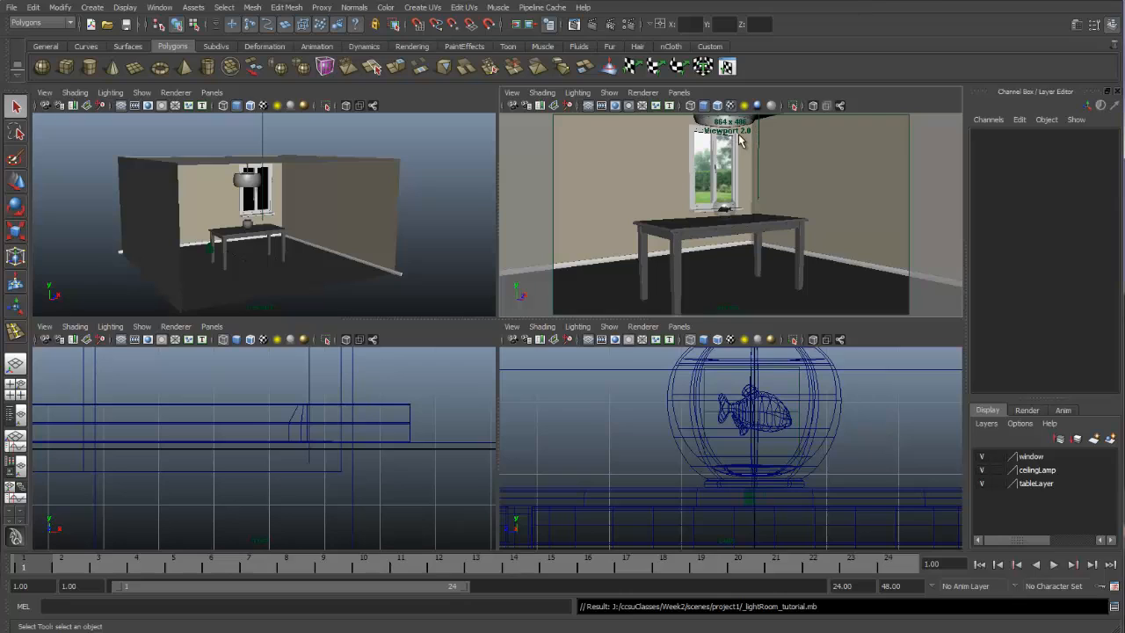
left_click(578, 93)
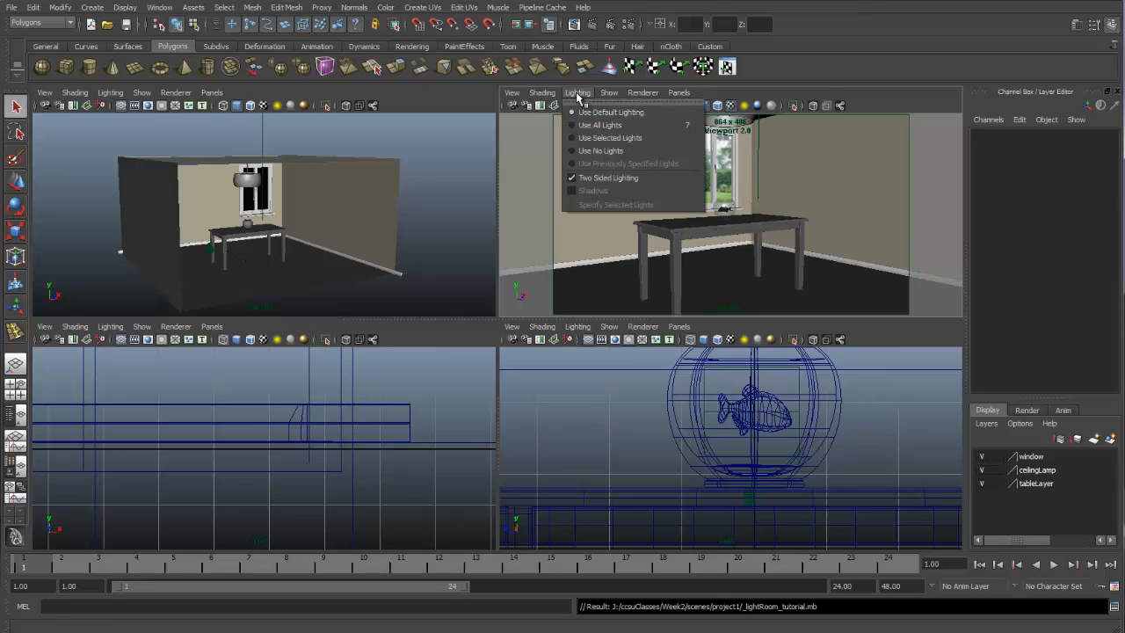
mouse_move(541, 95)
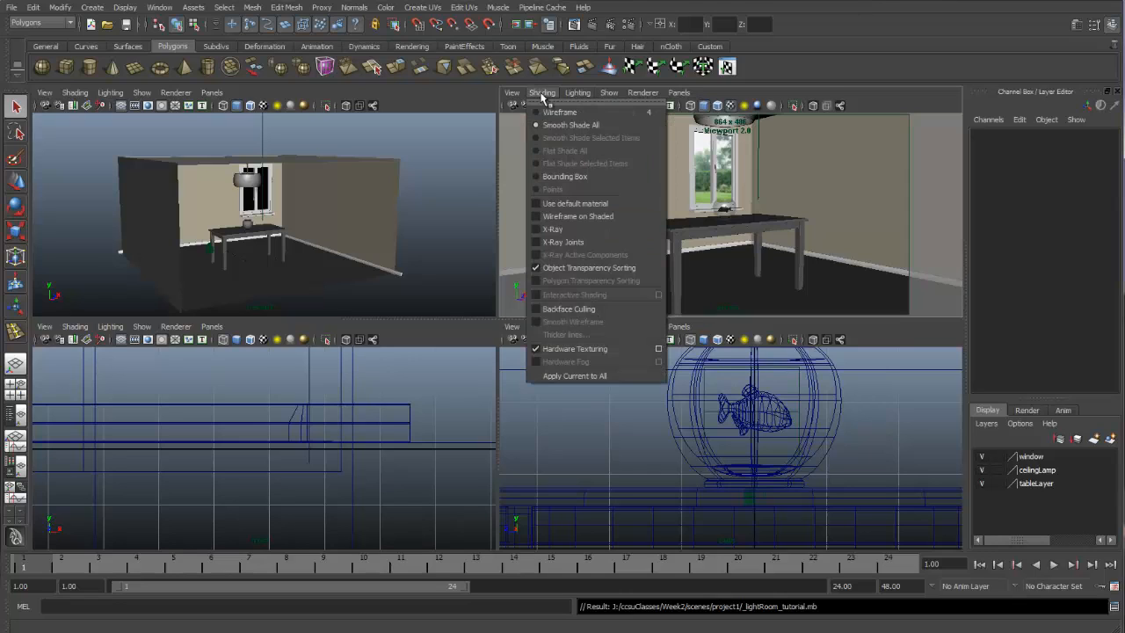
mouse_move(578, 94)
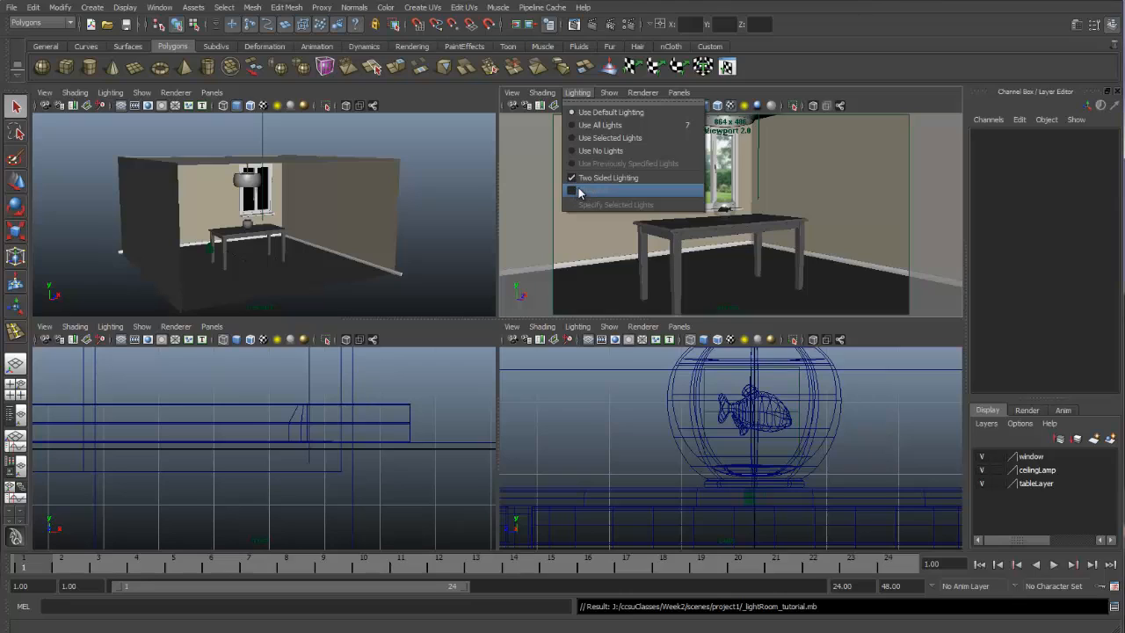
left_click(882, 104)
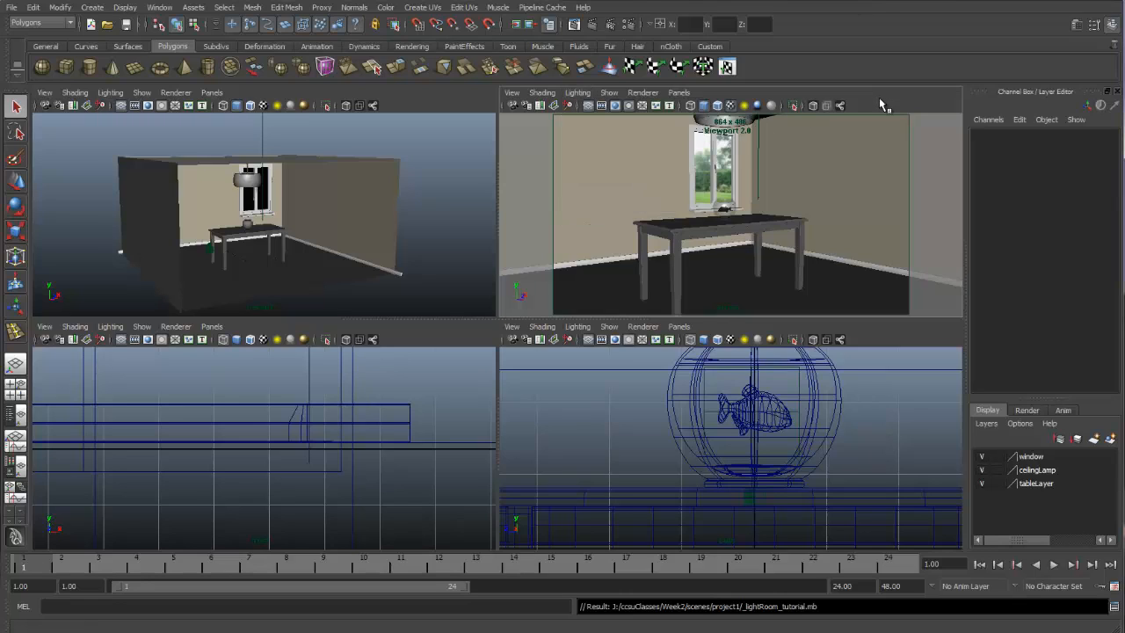
Step: Render the current frame of the perspective view with mental ray and browse to the stored torus render
left_click(593, 26)
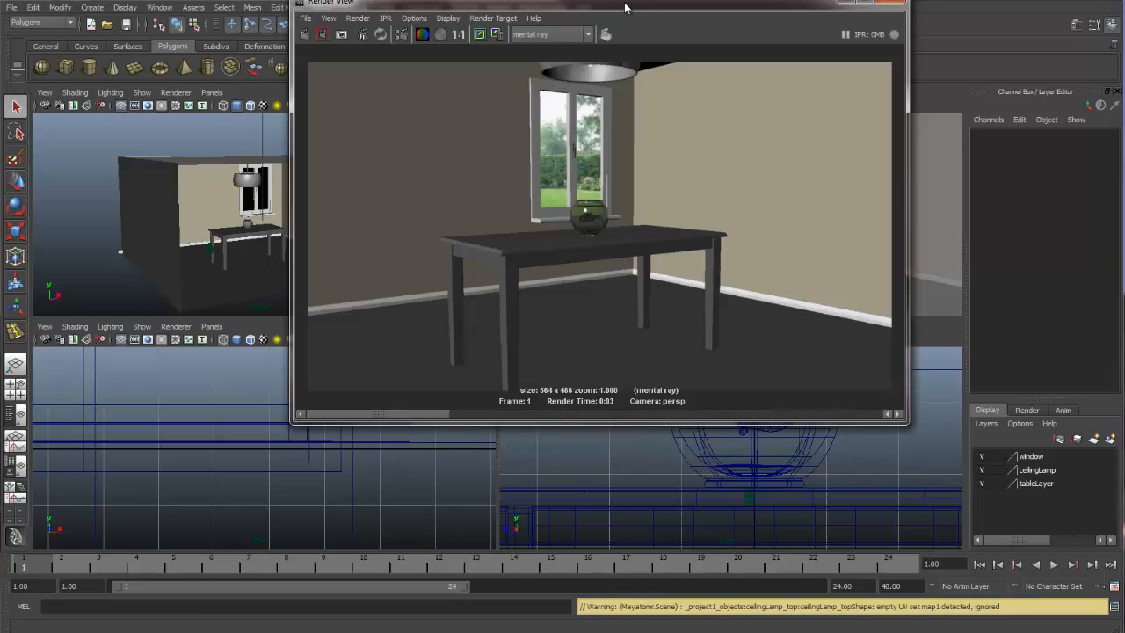
left_click_drag(624, 4, 650, 96)
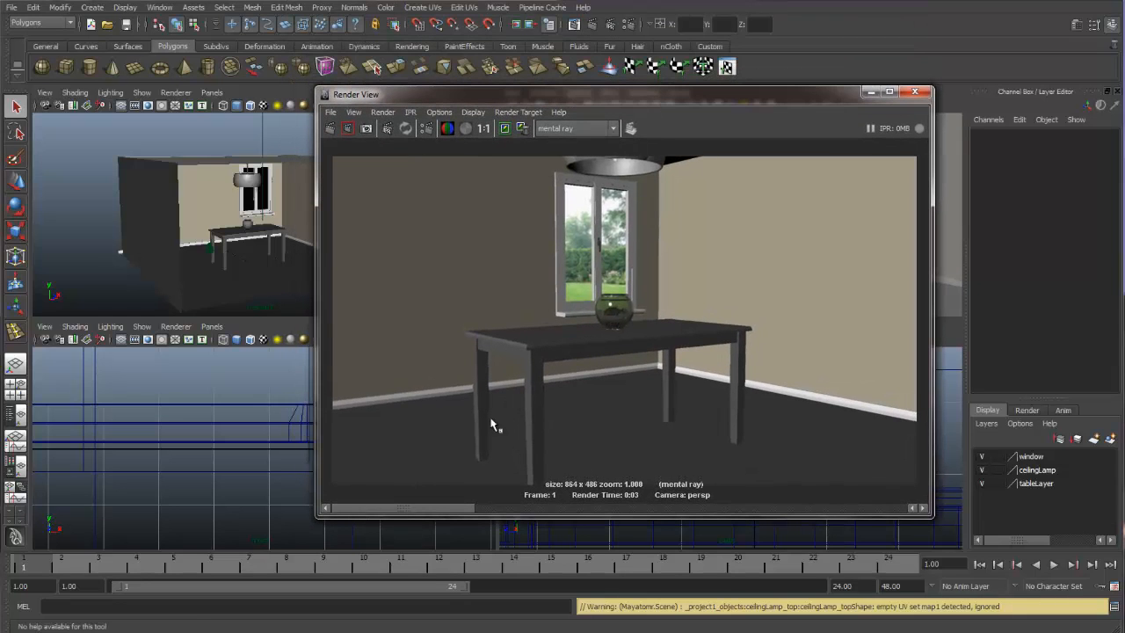
left_click_drag(441, 513, 883, 508)
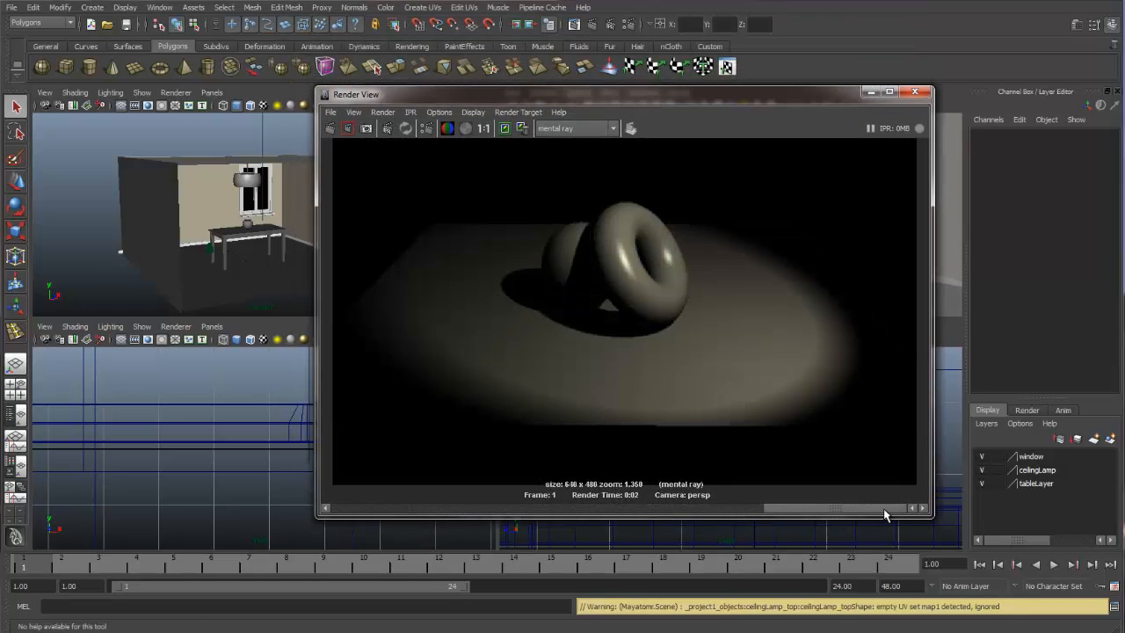
Step: Remove the stored torus render, keep the new room render and close the render window
left_click(522, 129)
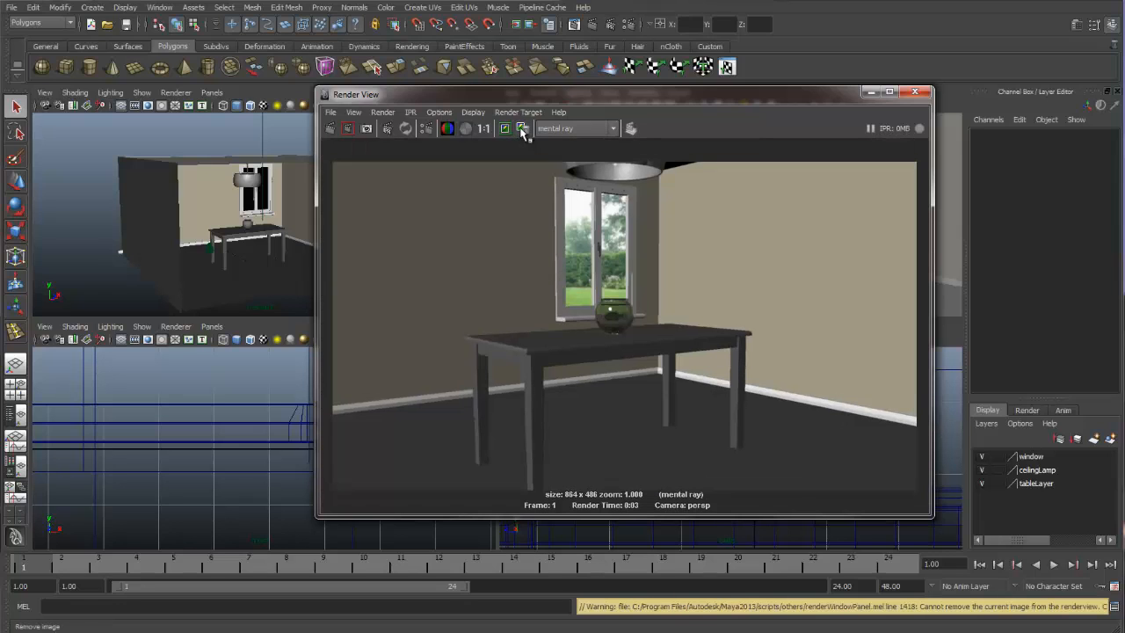
left_click(505, 130)
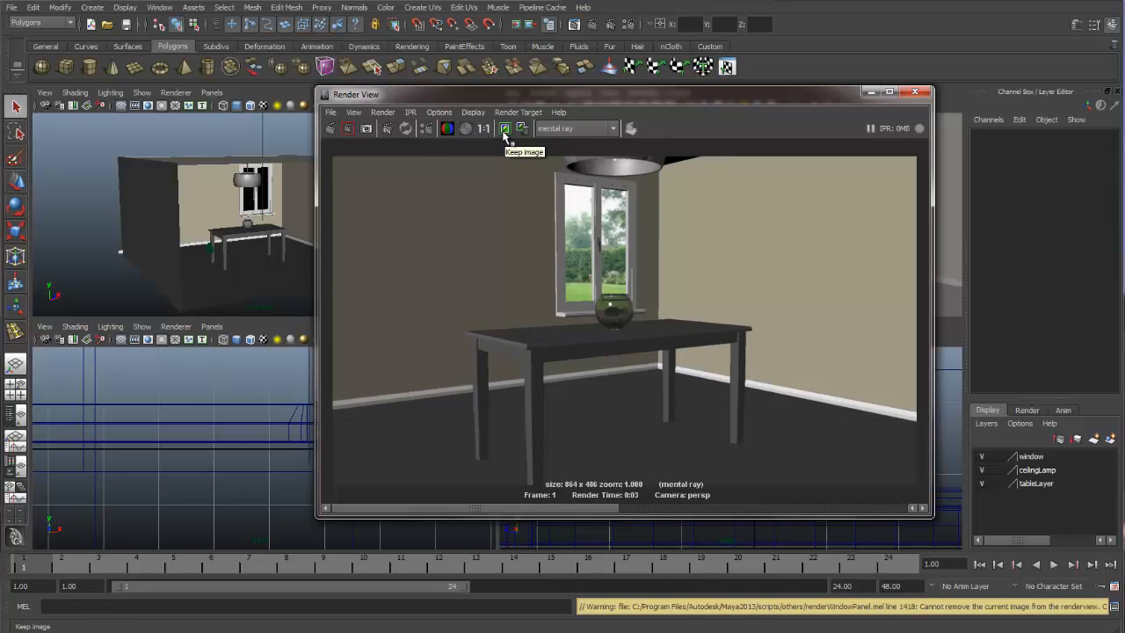
left_click_drag(567, 98, 536, 109)
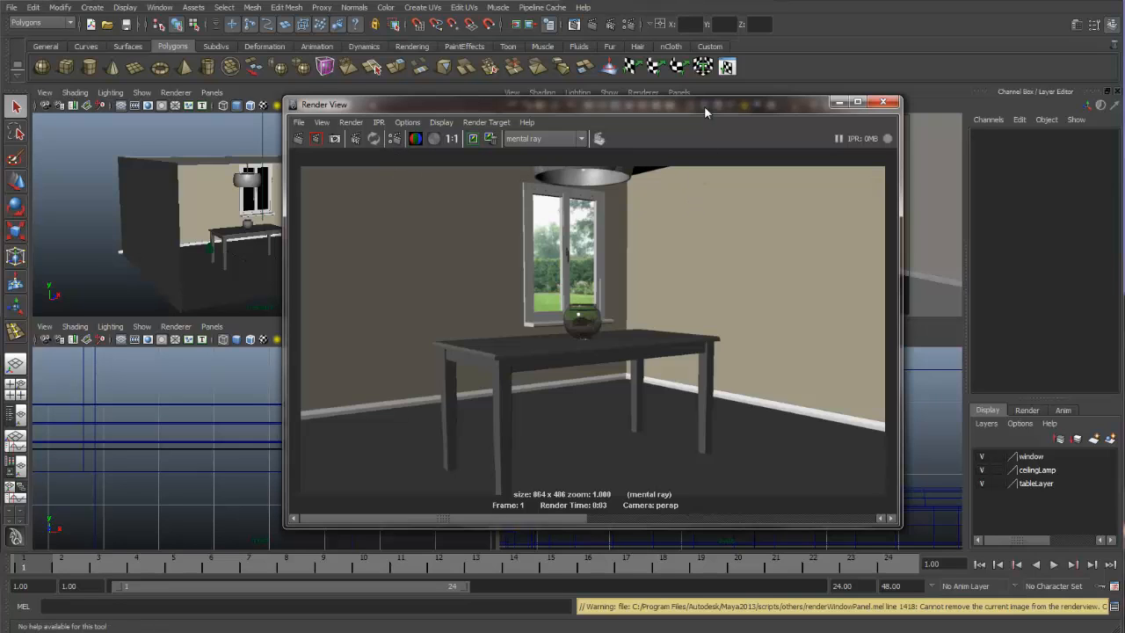
left_click_drag(704, 106, 781, 102)
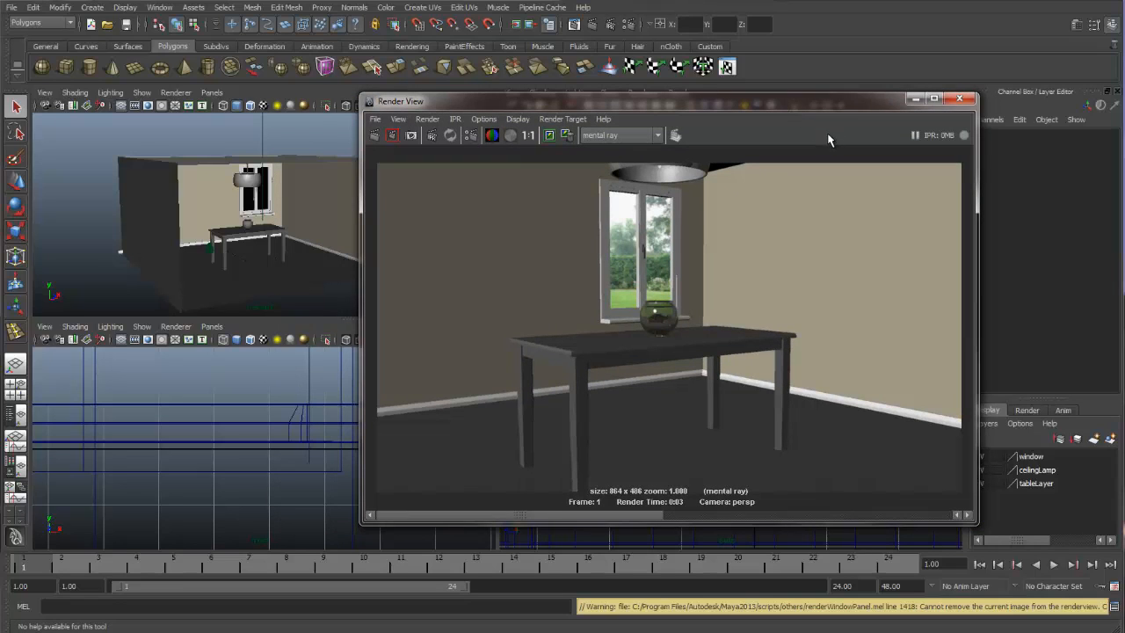
left_click(959, 100)
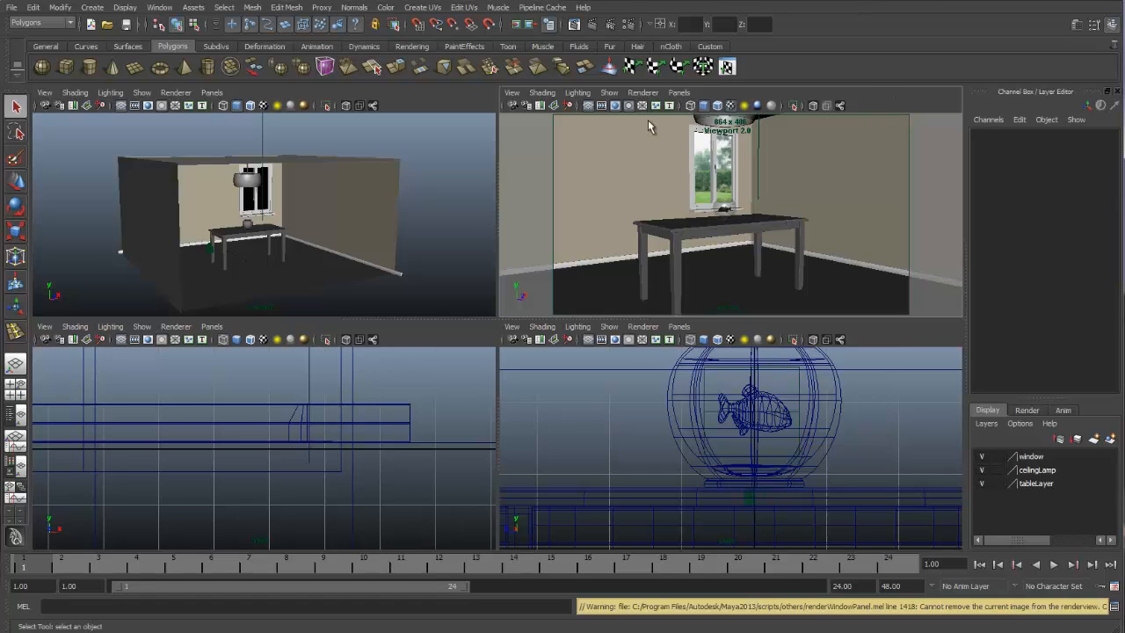
Step: Select the camera of the table view, orbit it slightly and undo the camera selection
left_click(509, 93)
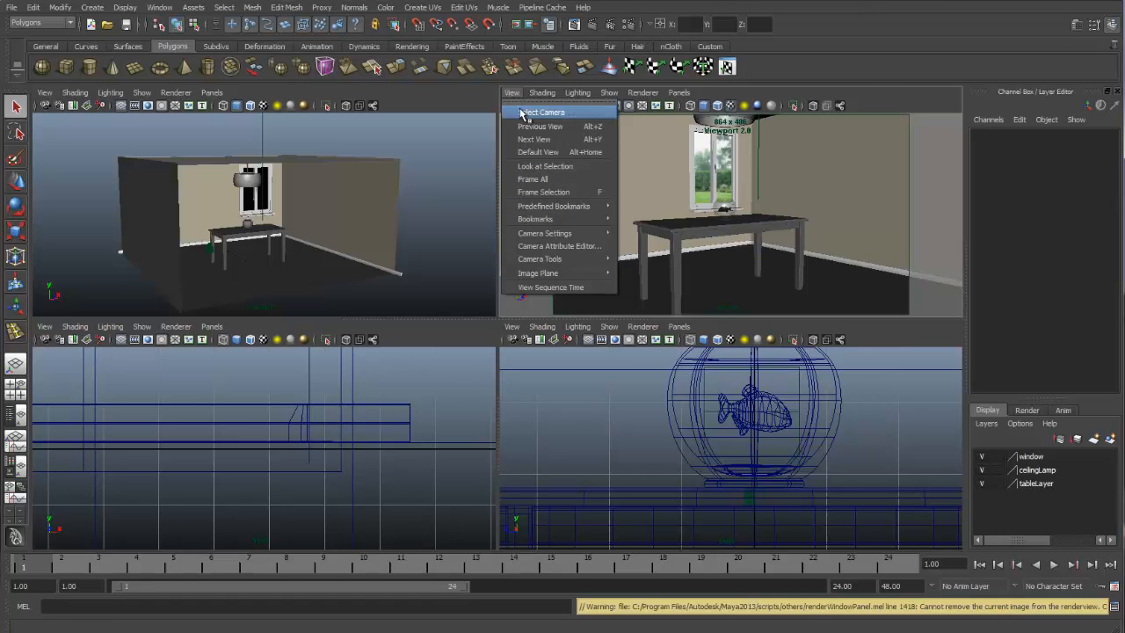
left_click(524, 116)
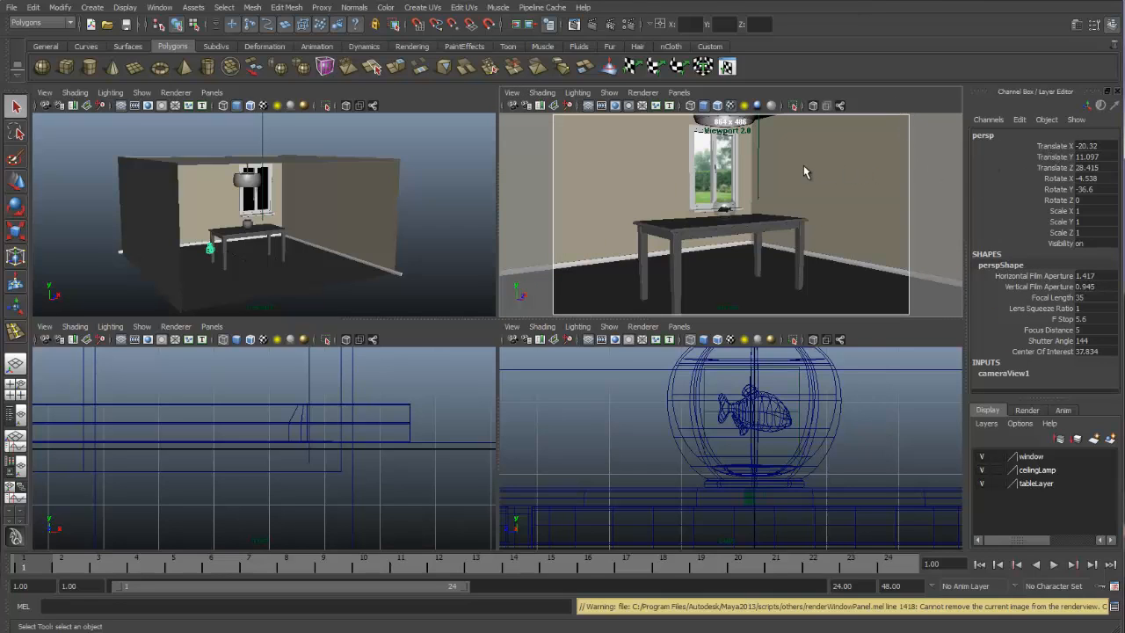
mouse_move(677, 186)
left_mouse_down("alt")
mouse_move(722, 175)
mouse_move(633, 191)
mouse_move(665, 202)
mouse_move(674, 188)
left_mouse_up("alt")
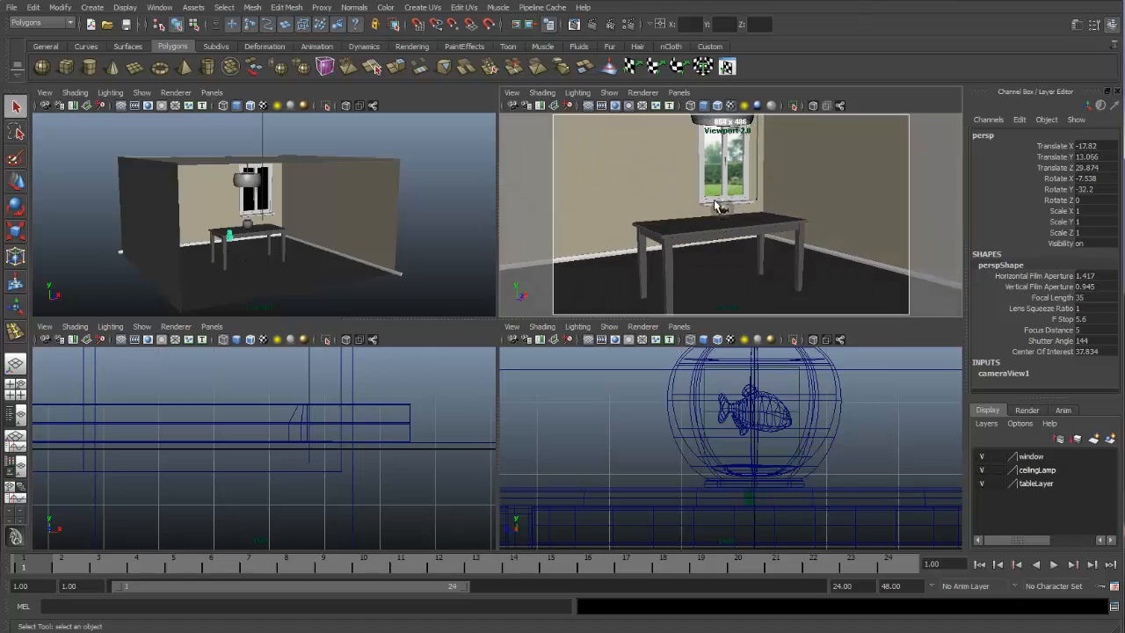
key("ctrl+z")
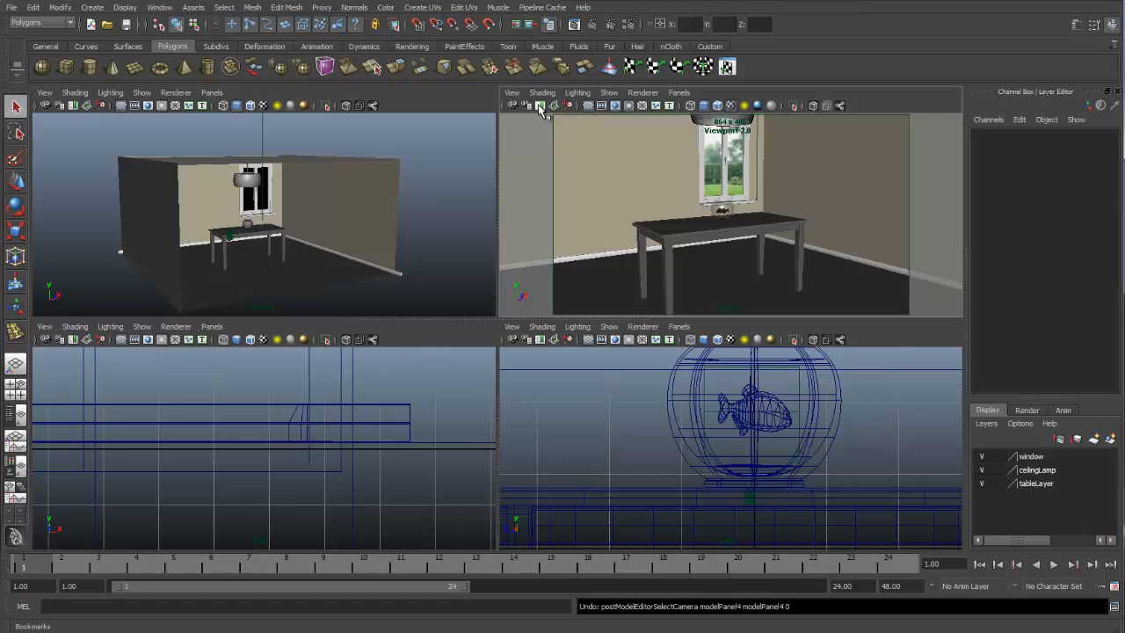
Step: Restore the table view's camera to the cameraView1 bookmark
left_click(511, 92)
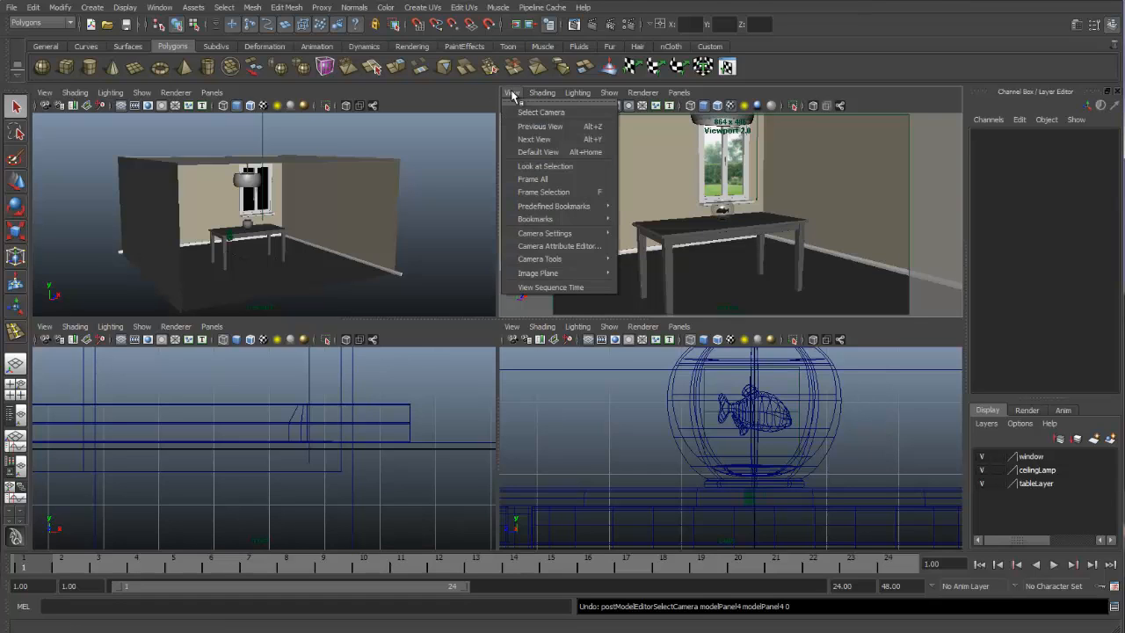
mouse_move(554, 220)
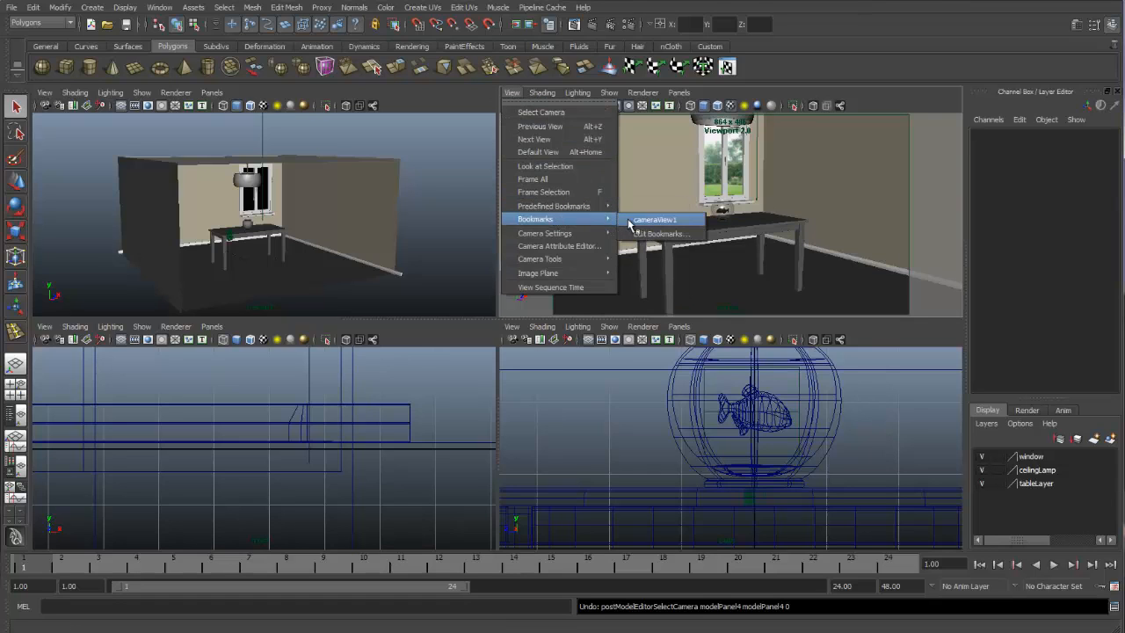
left_click(650, 220)
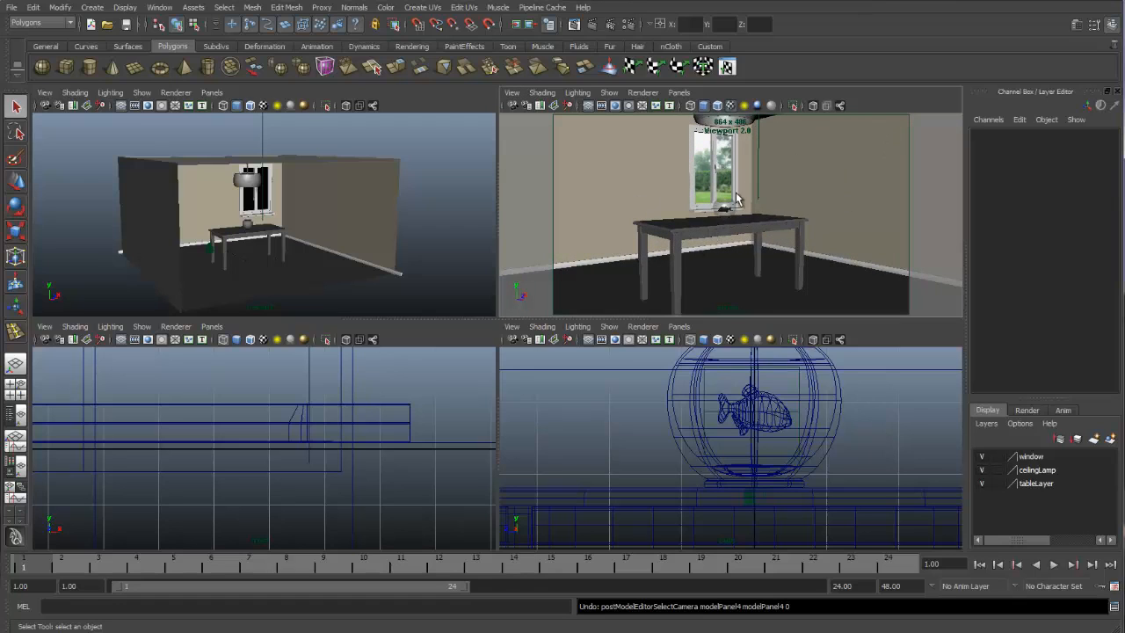
Step: Select the table view's camera to check its bookmark input and recall the cameraView1 bookmark
left_click(510, 93)
left_click(532, 111)
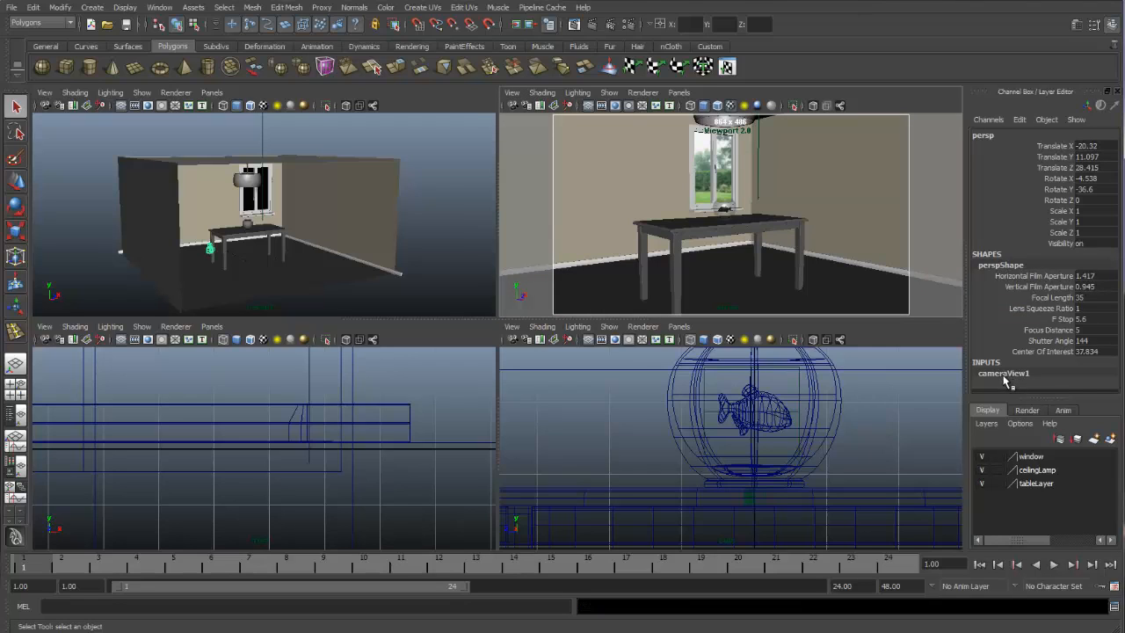
left_click(511, 93)
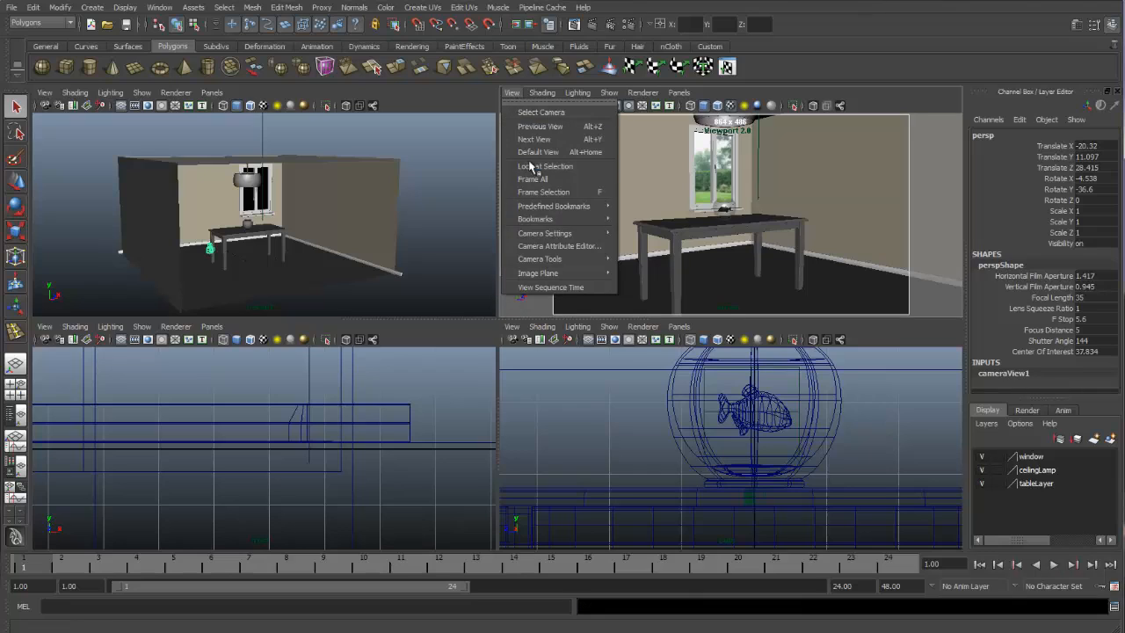
mouse_move(602, 220)
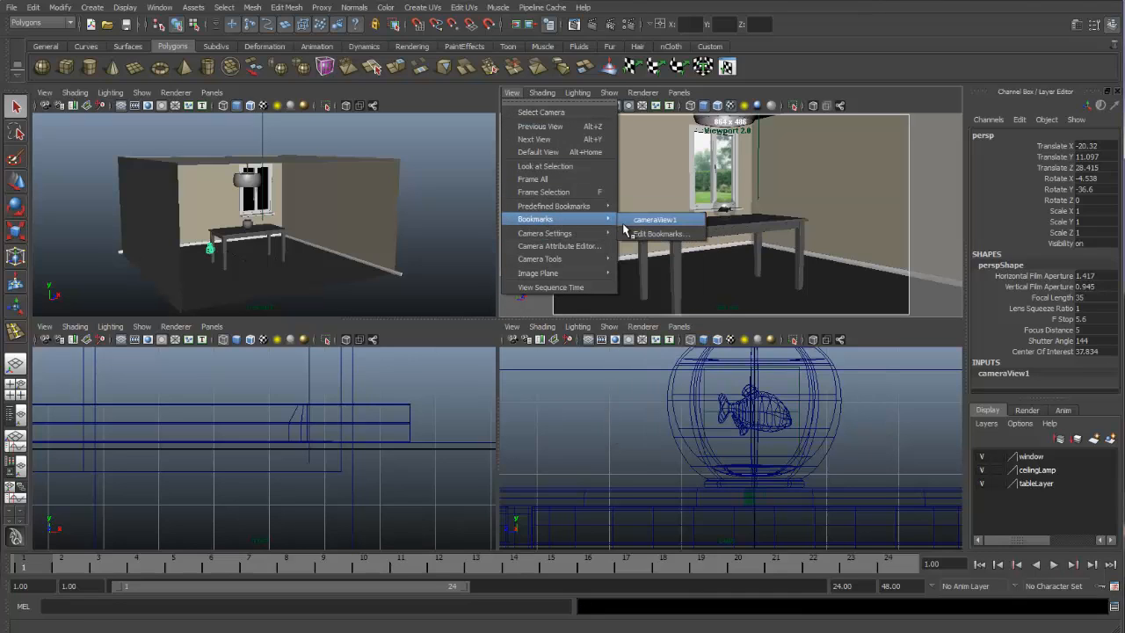
left_click(650, 221)
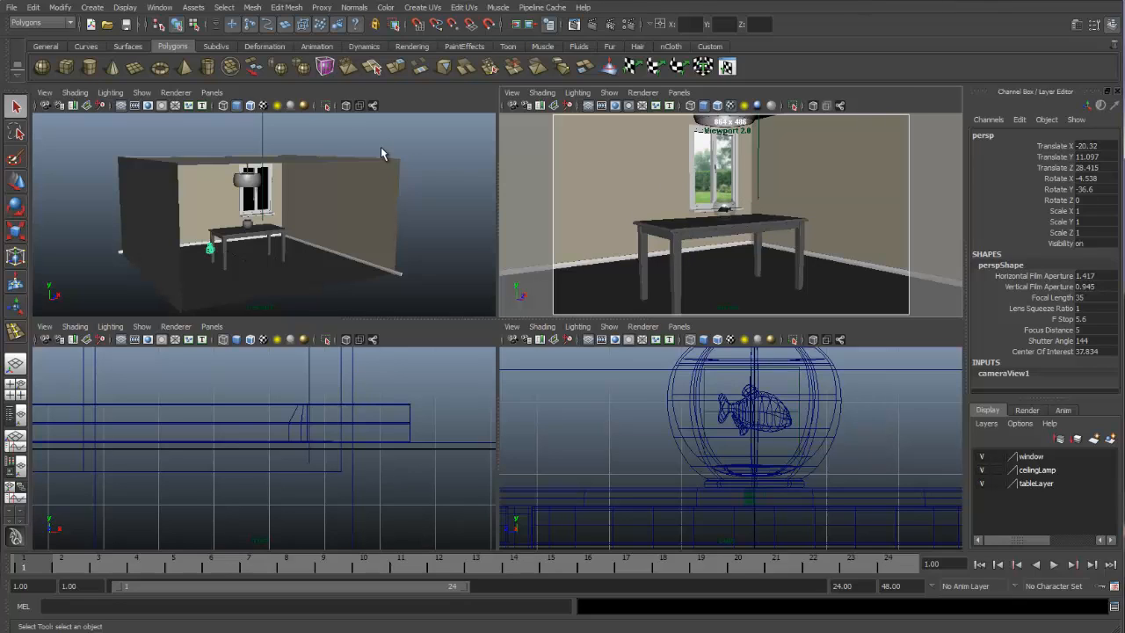
Step: Deselect the camera, maximize the room overview and switch its renderer to Viewport 2.0
left_click(400, 127)
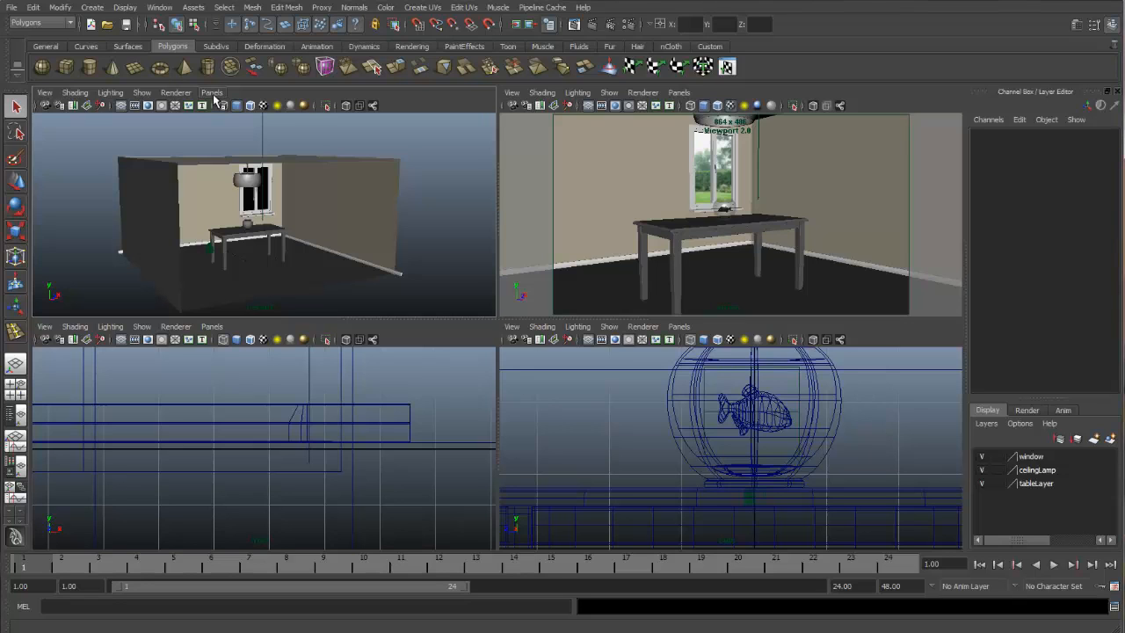
key("space")
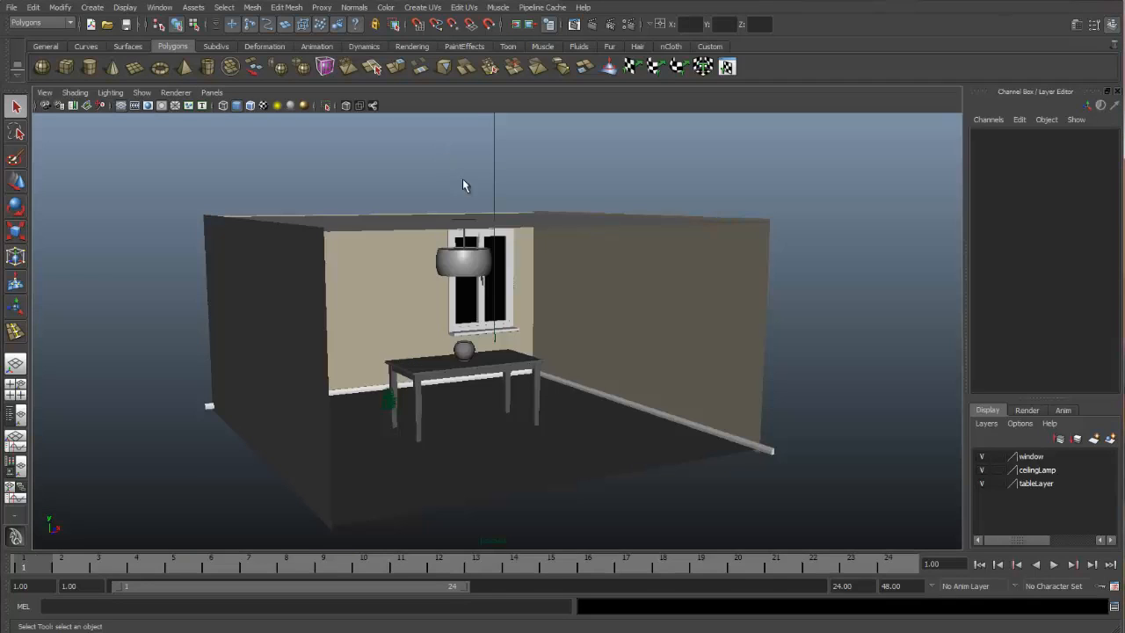
left_click_drag(463, 179, 371, 300, "alt")
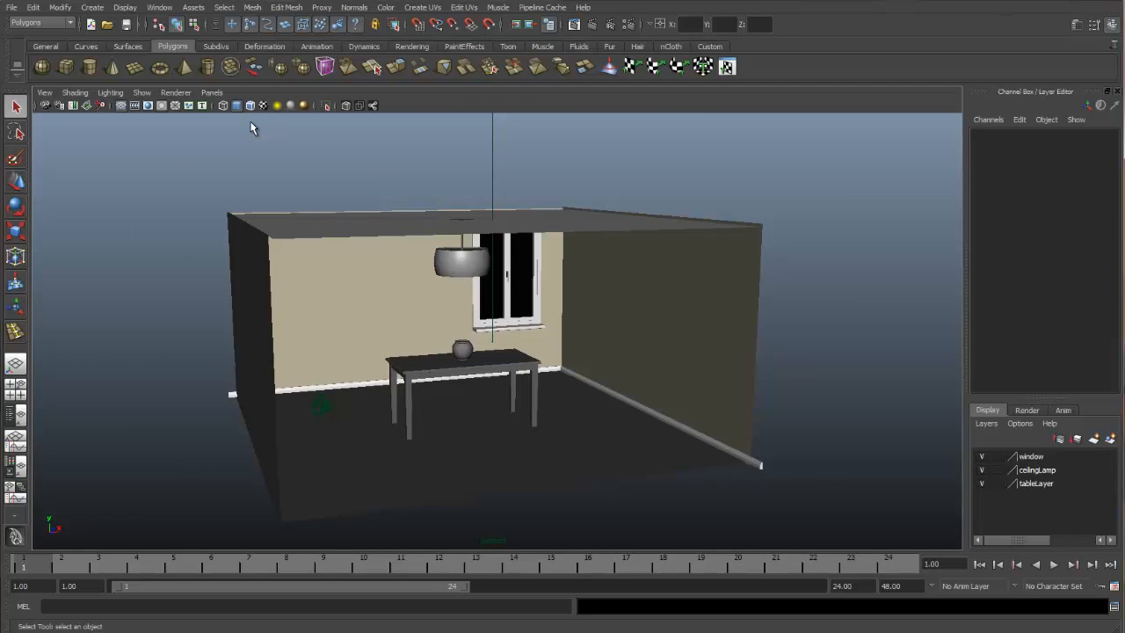
left_click(185, 93)
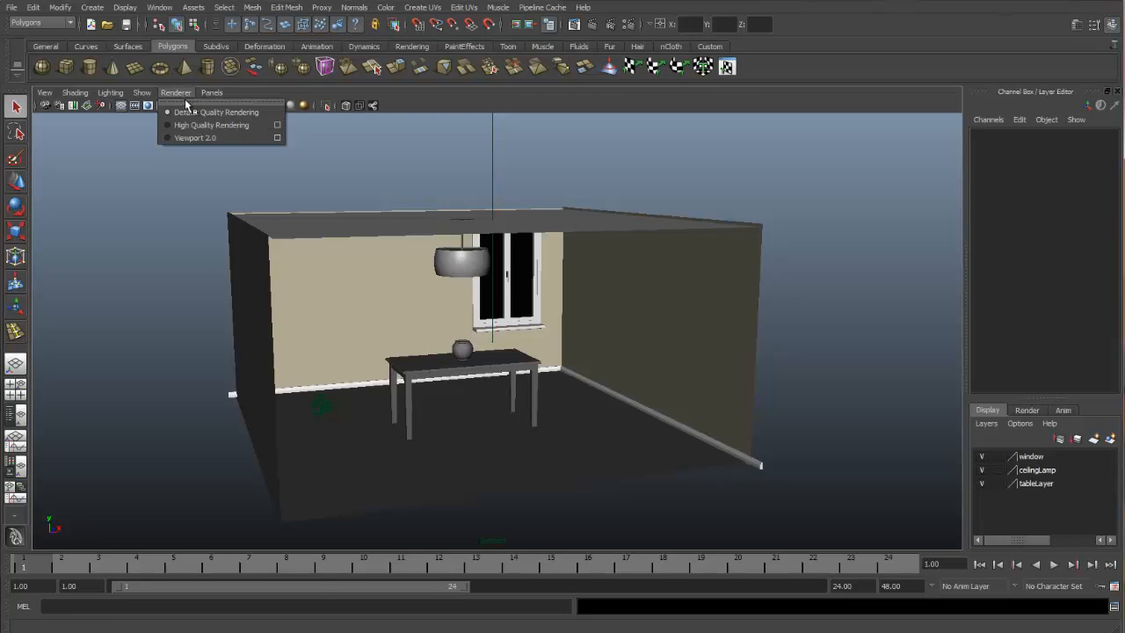
left_click(196, 138)
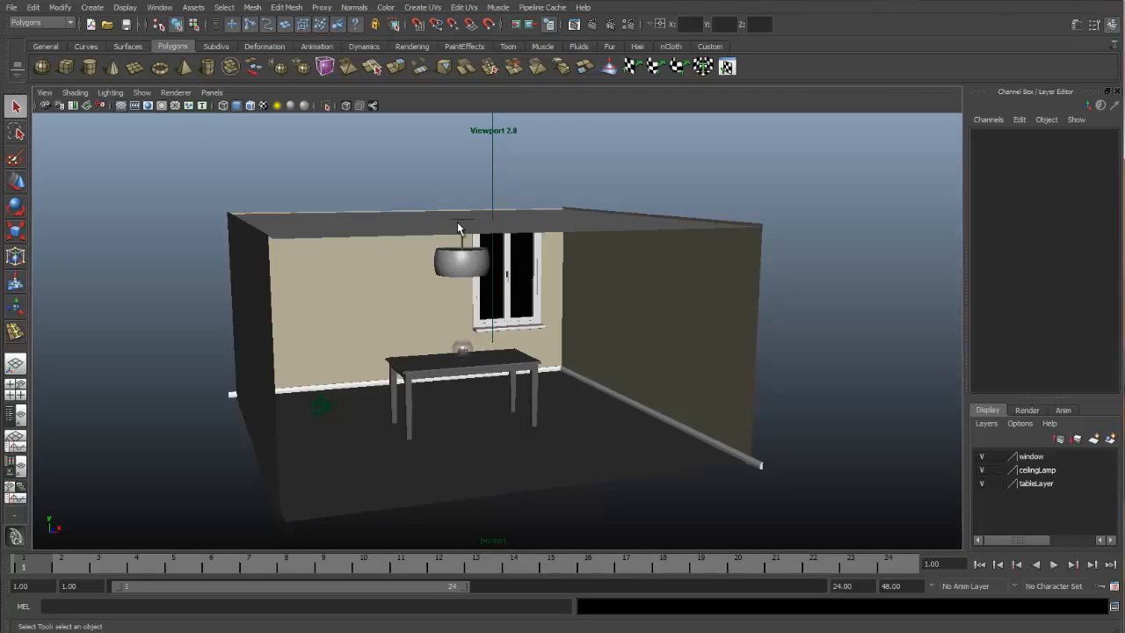
Step: Enable hardware texturing in the room overview so the window's background image displays
left_click_drag(557, 183, 493, 184, "alt")
left_click(74, 92)
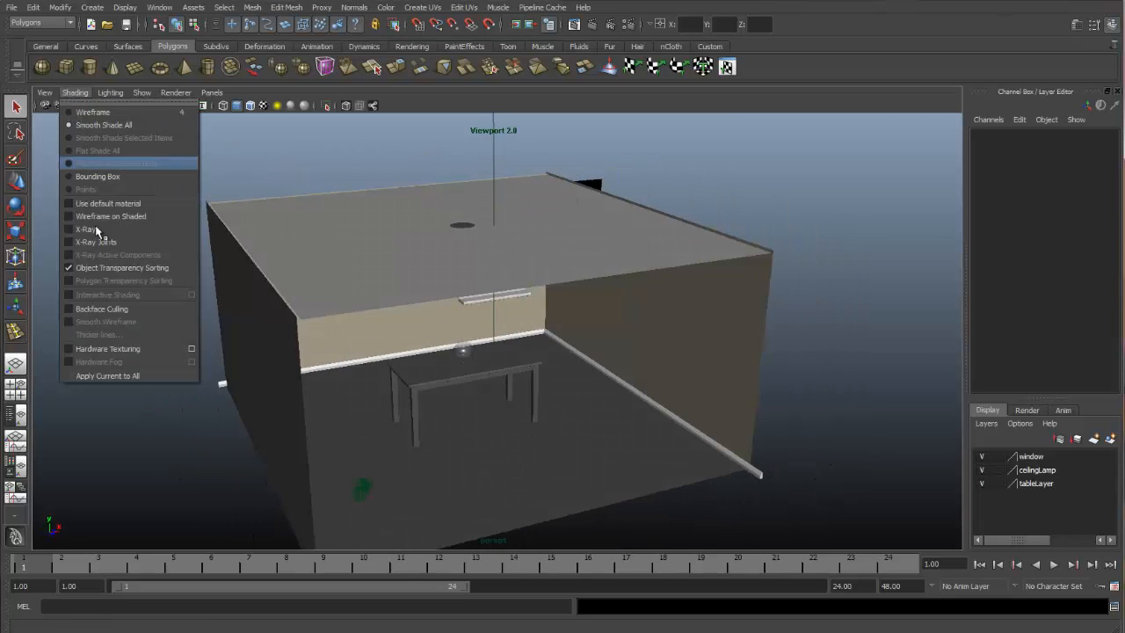
left_click(103, 348)
mouse_move(556, 260)
left_mouse_down("alt")
mouse_move(580, 250)
mouse_move(562, 269)
left_mouse_up("alt")
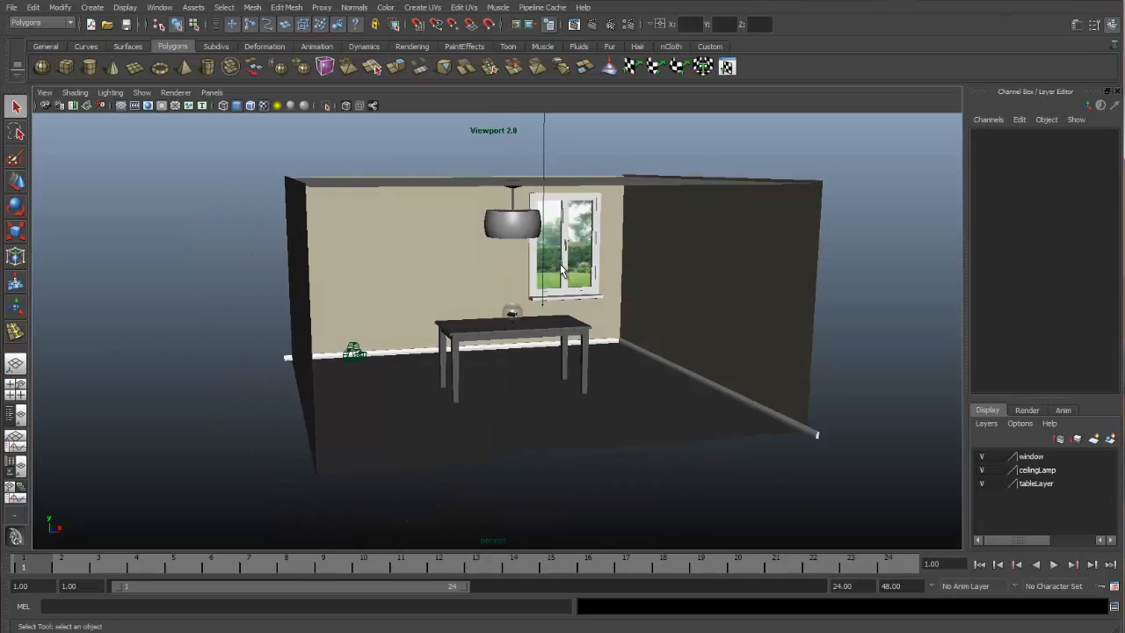
Step: Examine the room's separate parts by selecting the walls, ceiling, floor and moulding, ending with a closer look at the table and window
left_click(426, 266)
left_click_drag(426, 265, 445, 251, "alt")
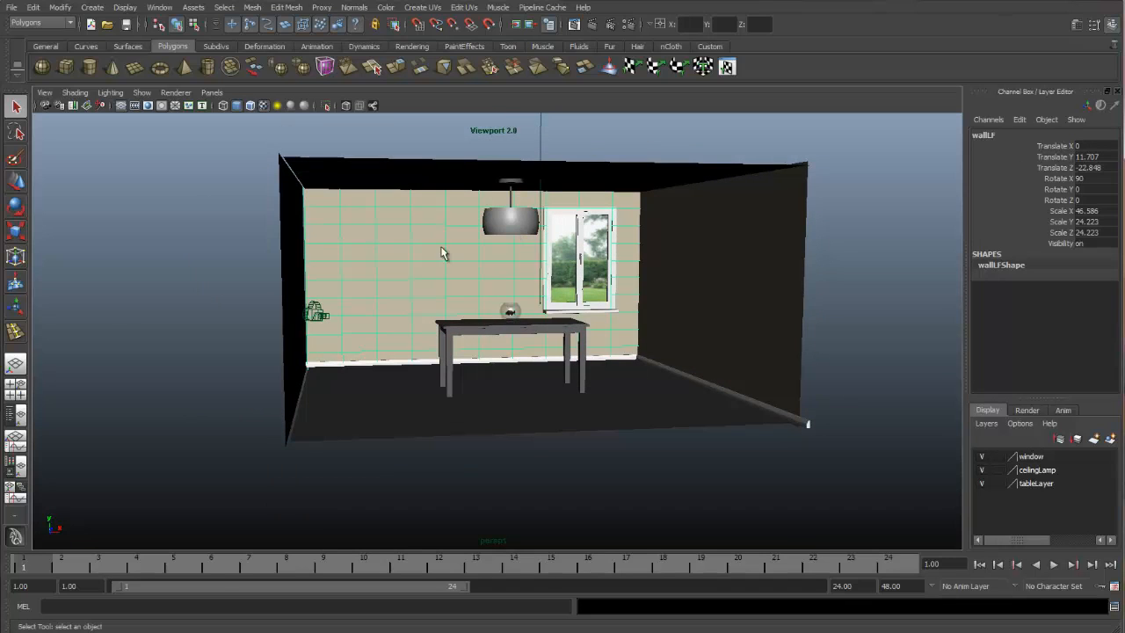
left_click(691, 254)
left_click_drag(457, 291, 395, 287, "alt")
left_click(318, 256)
left_click(386, 376)
left_click_drag(386, 377, 427, 236, "alt")
left_click(400, 190)
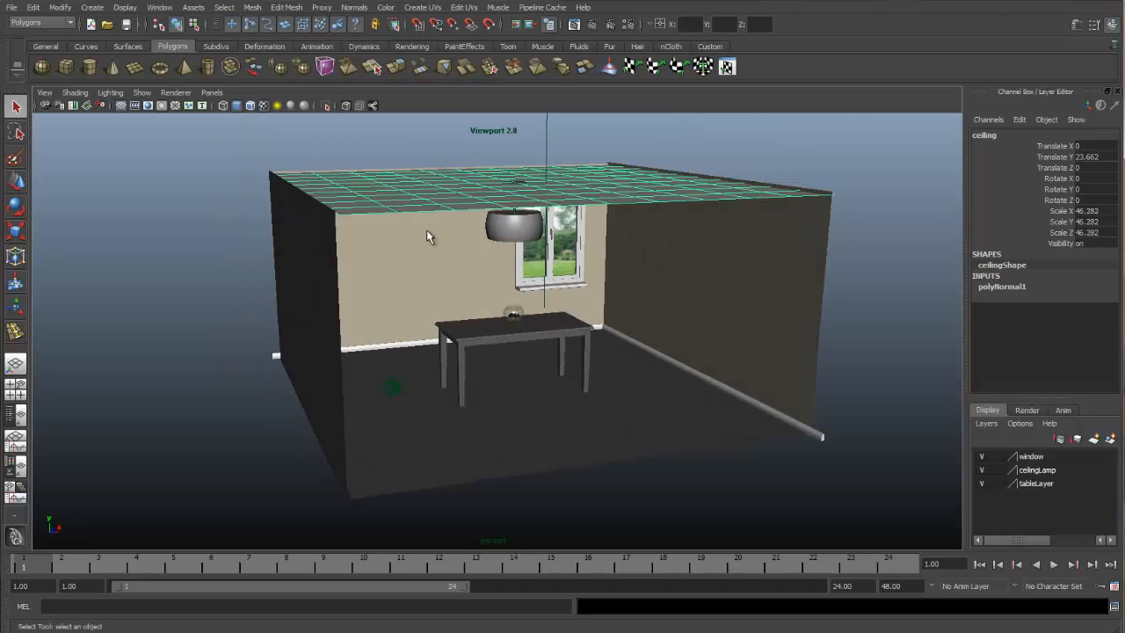
left_click(650, 355)
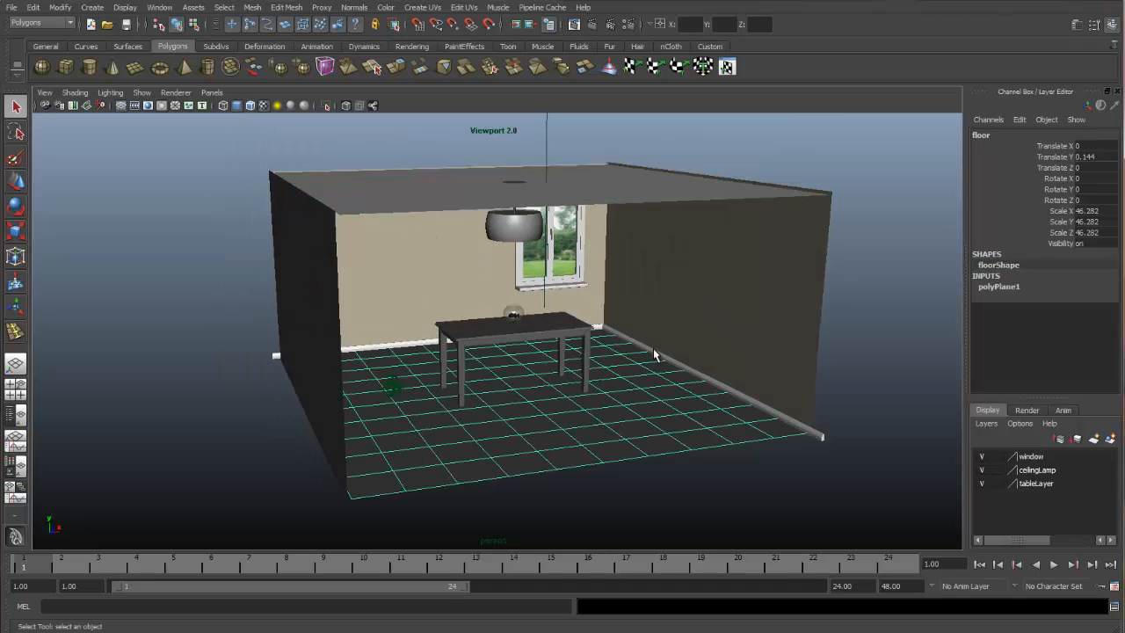
left_click(654, 353)
left_click_drag(746, 391, 737, 364, "alt")
right_click_drag(414, 374, 726, 342, "alt")
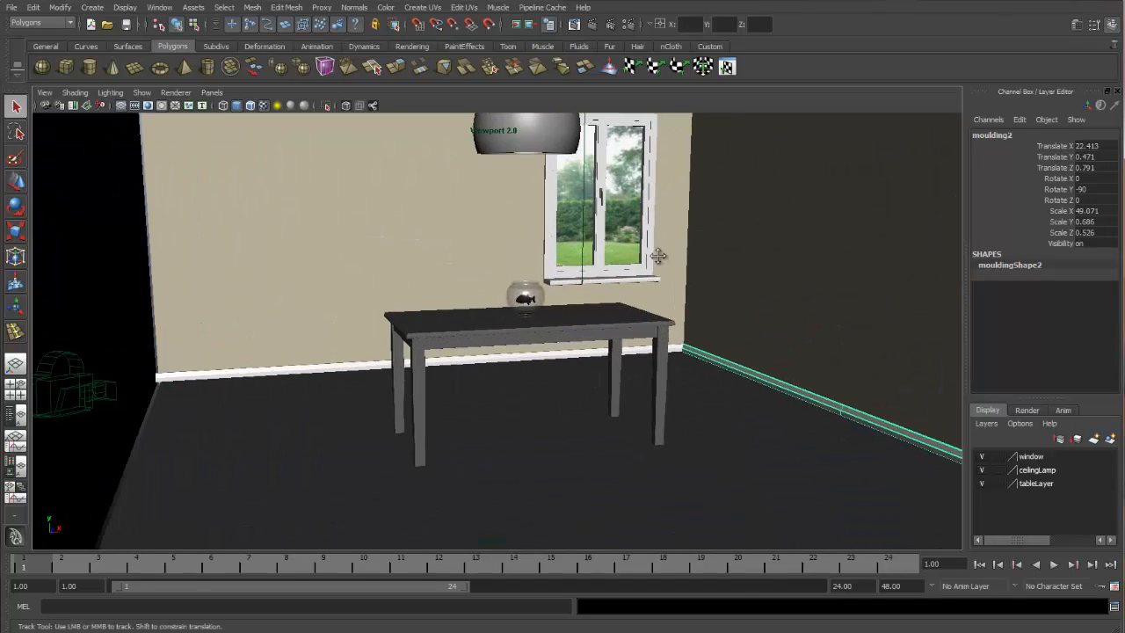
middle_click_drag(659, 255, 641, 308, "alt")
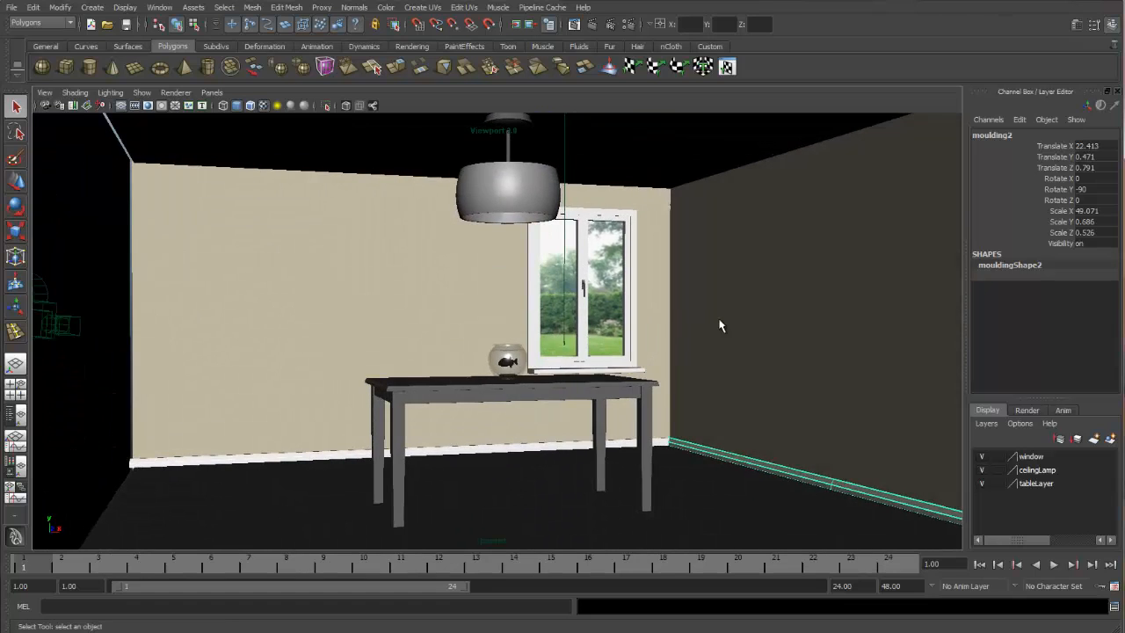
Step: Examine the room's furnishings by selecting the table, the window frame and the ceiling lamp's shade
left_click_drag(721, 322, 662, 327, "alt")
left_click_drag(648, 324, 589, 322, "alt")
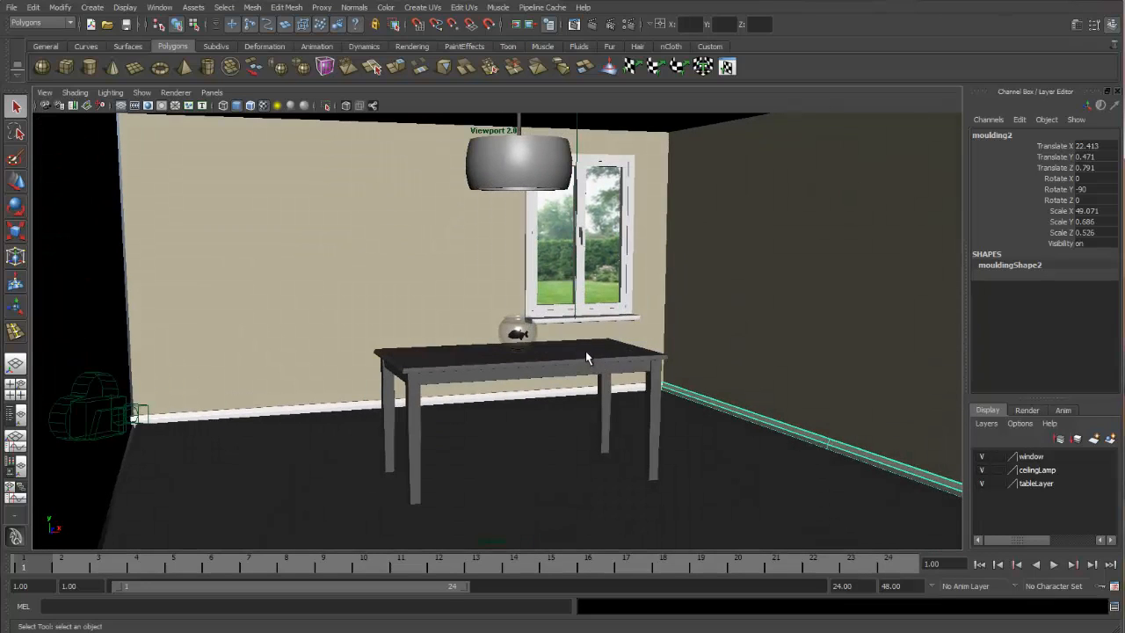
left_click(588, 357)
left_click(533, 257)
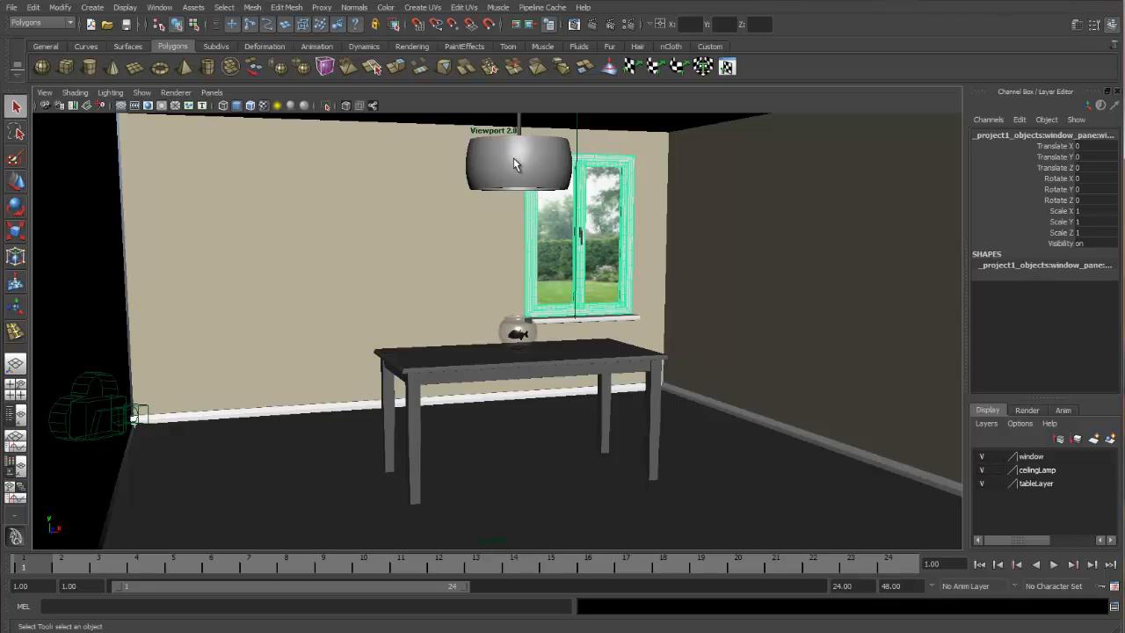
left_click(512, 158)
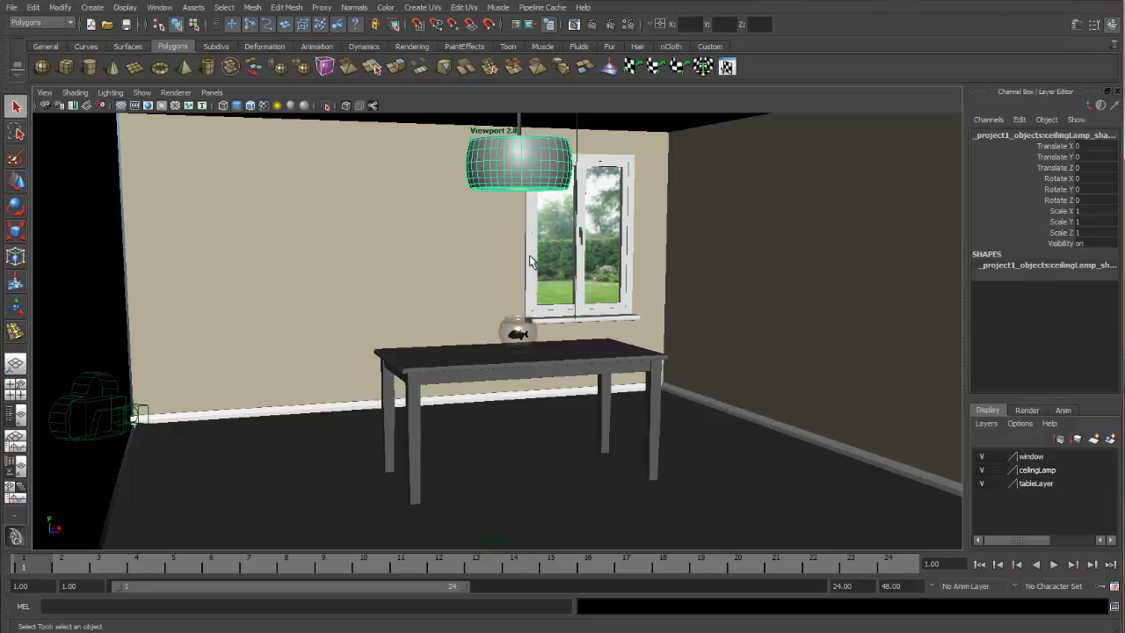
Step: Select the lightbulb inside the ceiling lamp and review the attributes of its lightBulb lambert material
left_click_drag(545, 260, 526, 223, "alt")
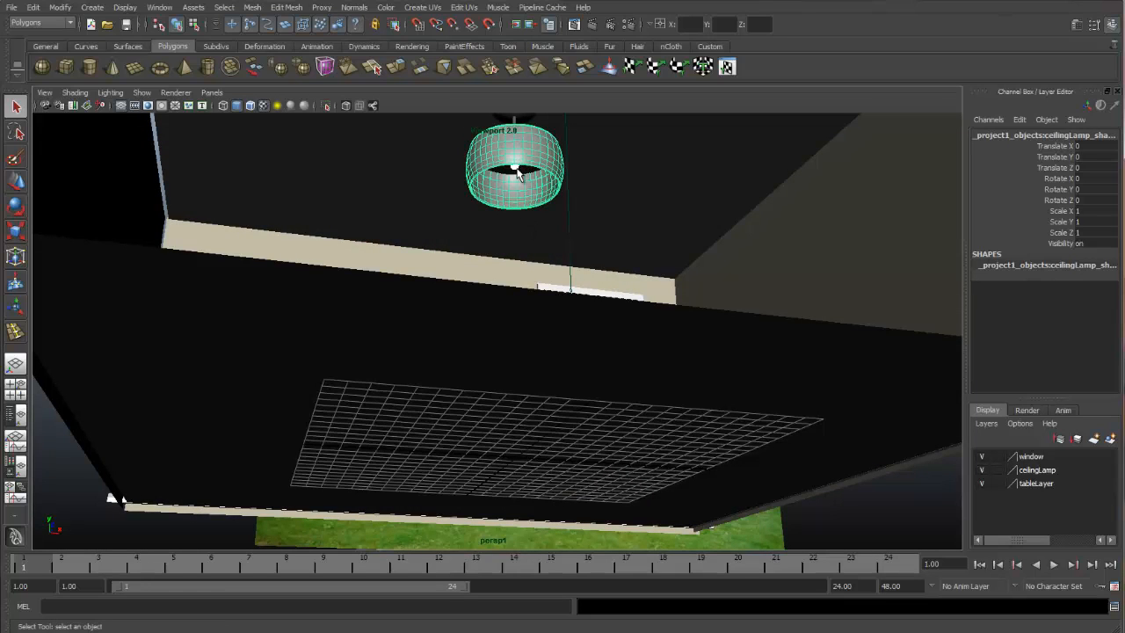
left_click(516, 168)
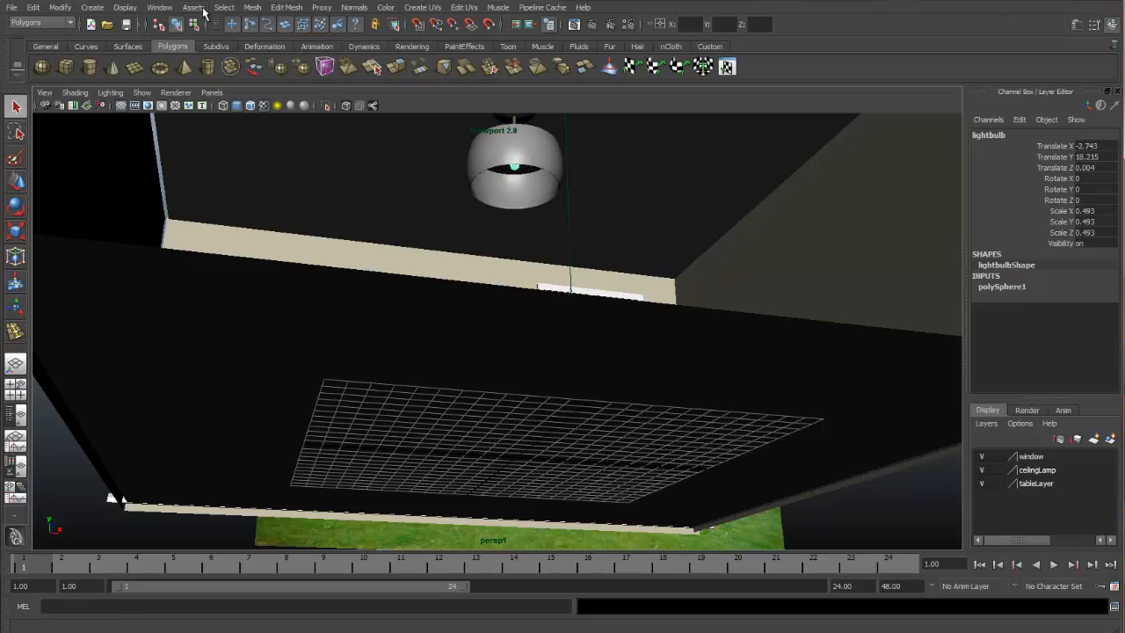
left_click(161, 8)
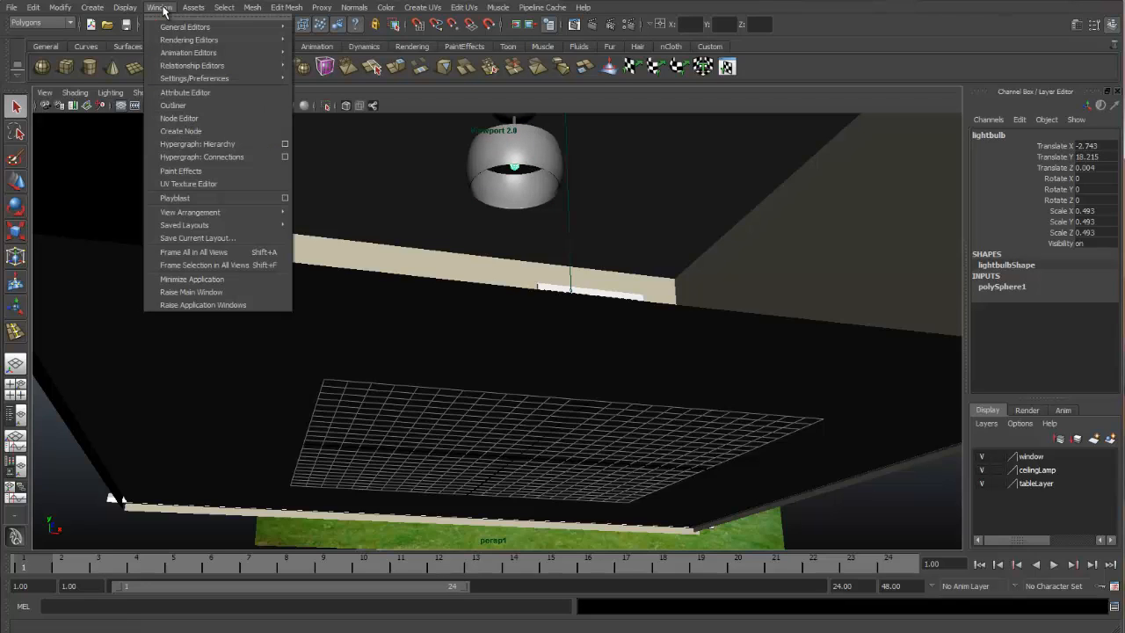
left_click(1081, 28)
left_click(917, 106)
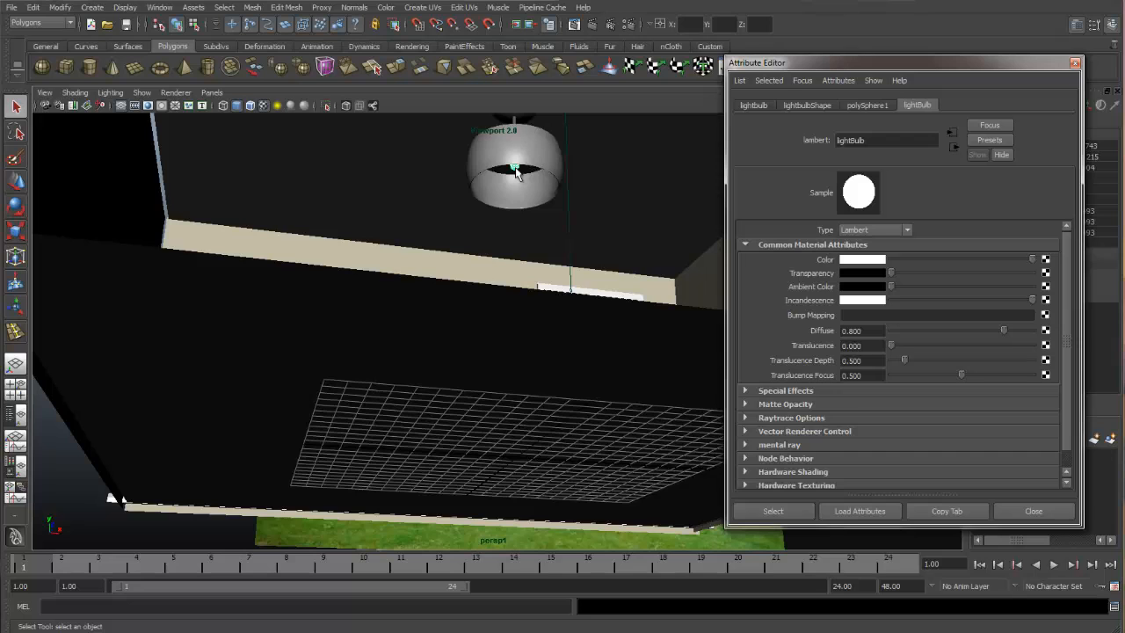
left_click(1075, 63)
Step: Select the window glass and the outside plane, examining the garden image behind the window from outside the room
left_click_drag(509, 266, 497, 258, "alt")
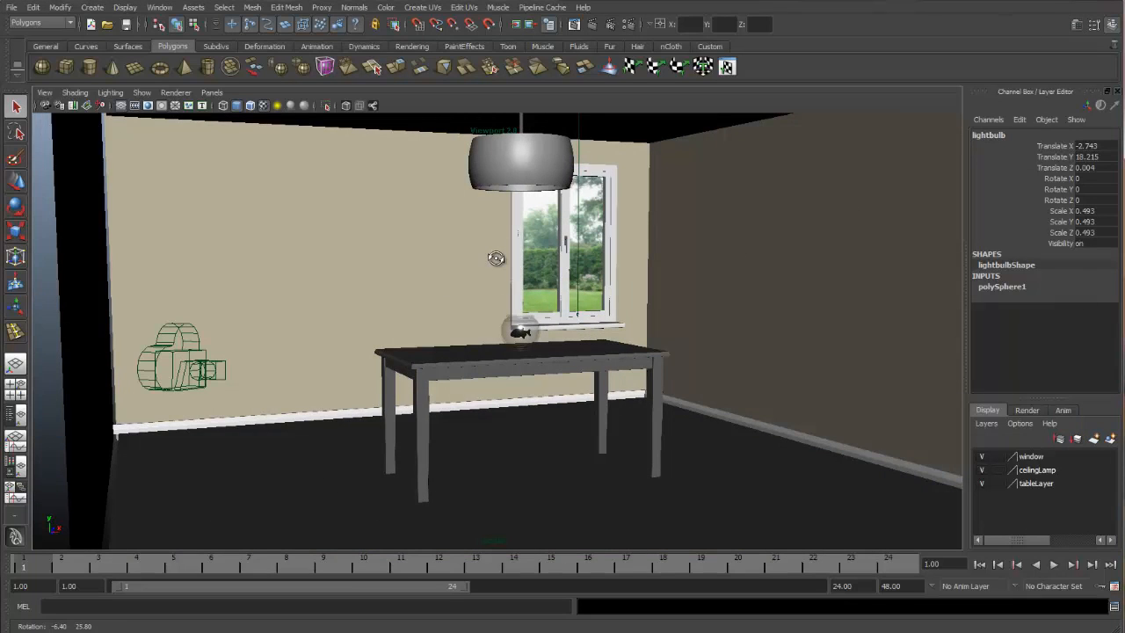
left_click(547, 243)
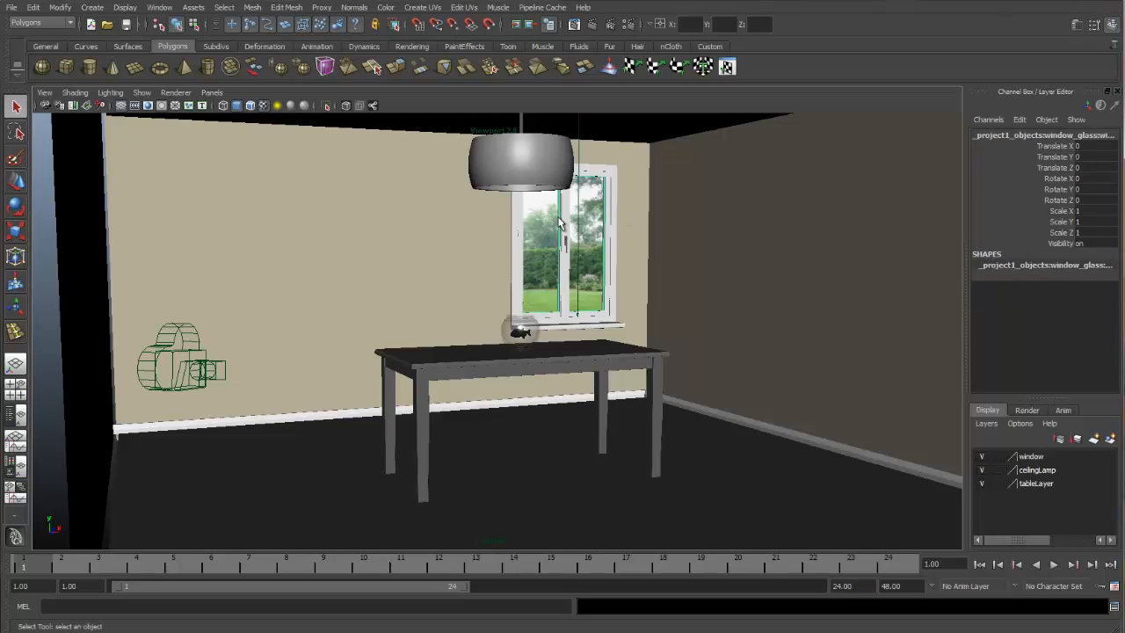
left_click_drag(587, 252, 567, 253, "alt")
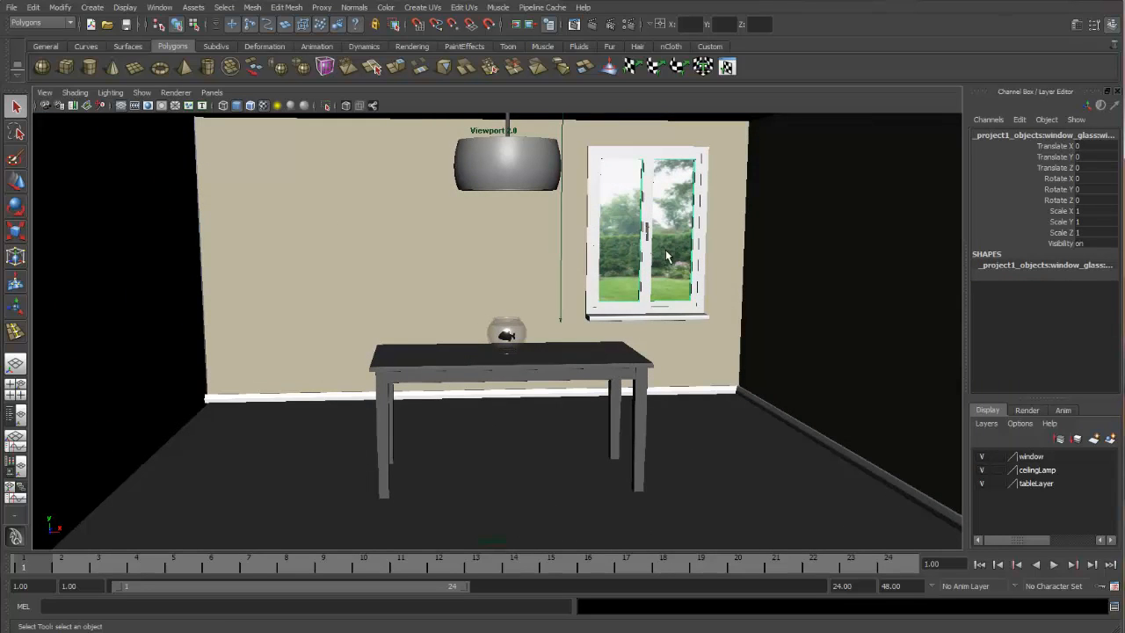
left_click_drag(693, 239, 518, 251, "alt")
left_click(762, 249)
left_click_drag(795, 284, 730, 280, "alt")
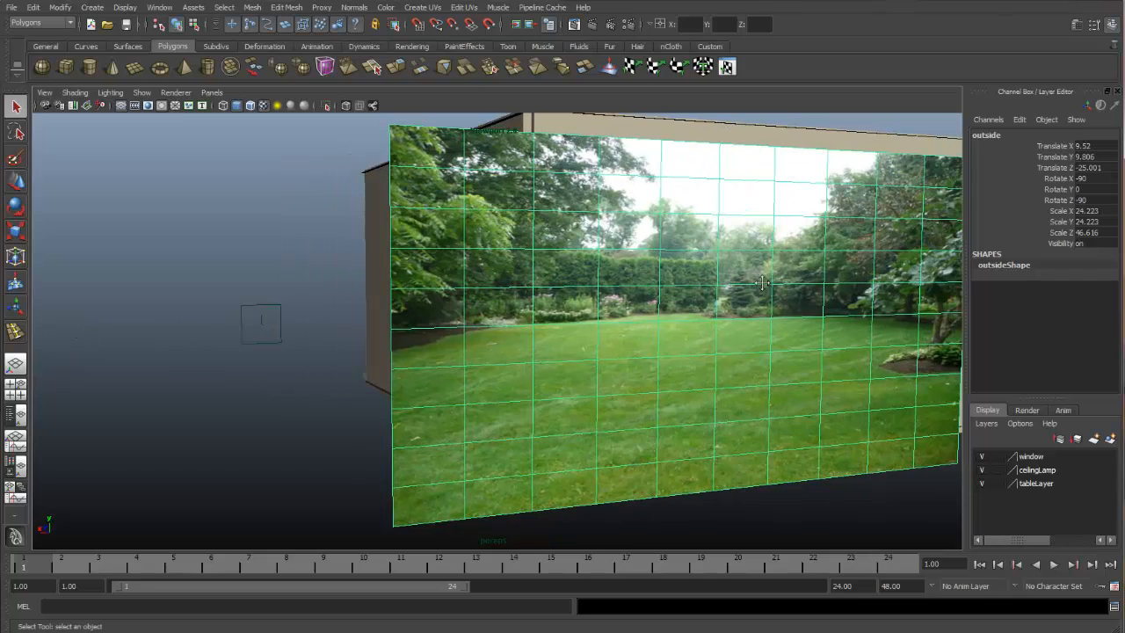
left_click_drag(763, 283, 589, 287, "alt")
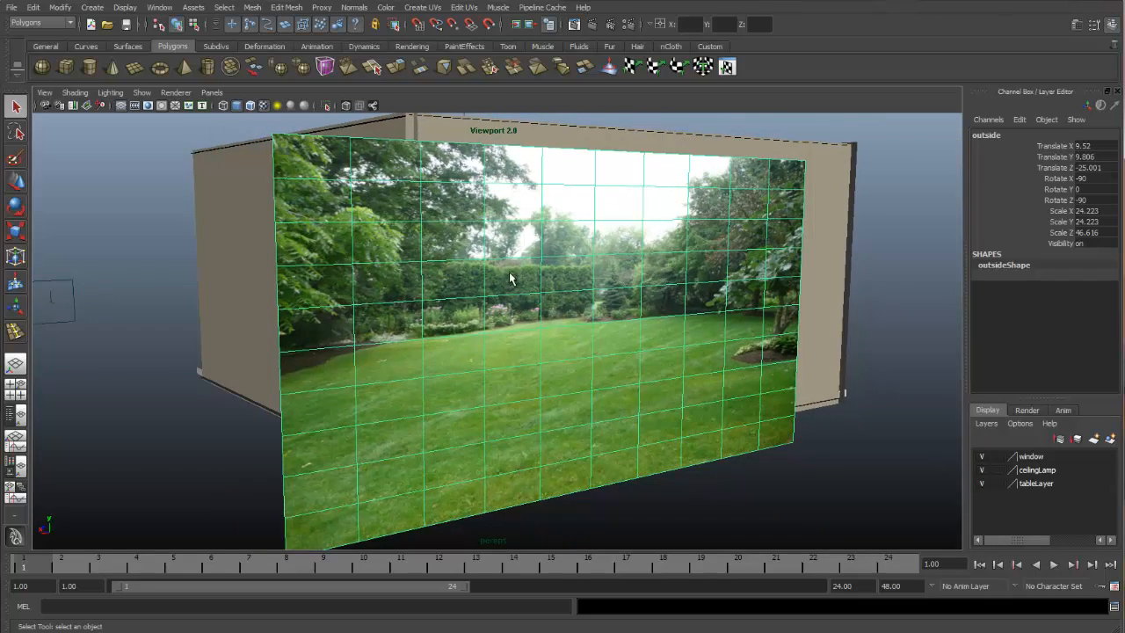
left_click_drag(510, 278, 728, 293, "alt")
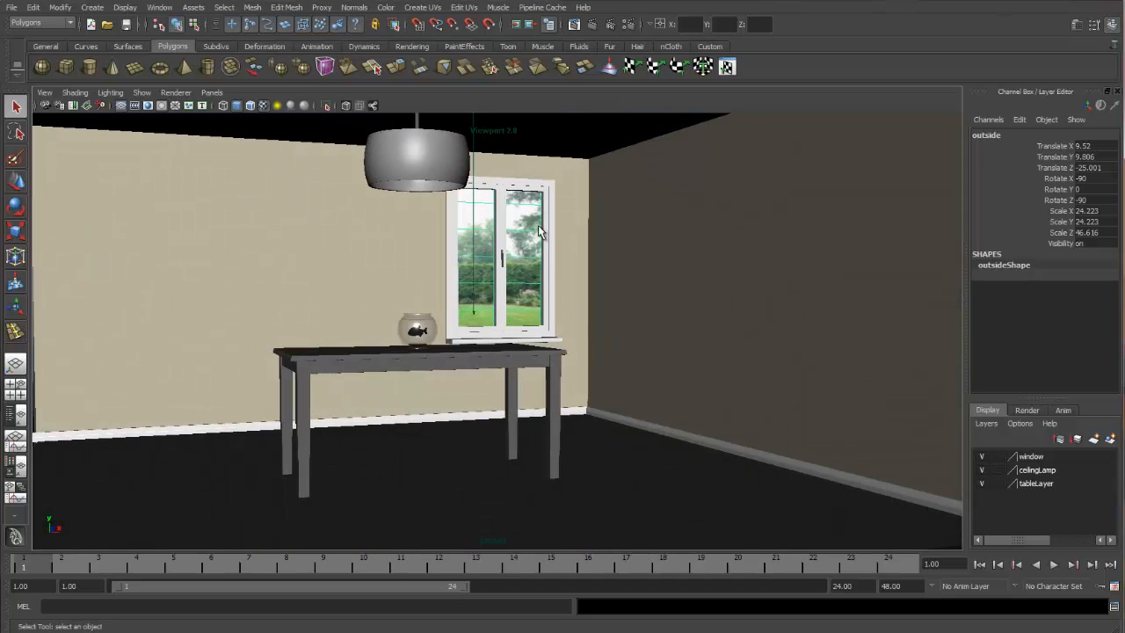
Step: Examine how the outside plane sits behind the window, viewed from inside the room and past its side wall
right_click_drag(491, 308, 514, 302, "alt")
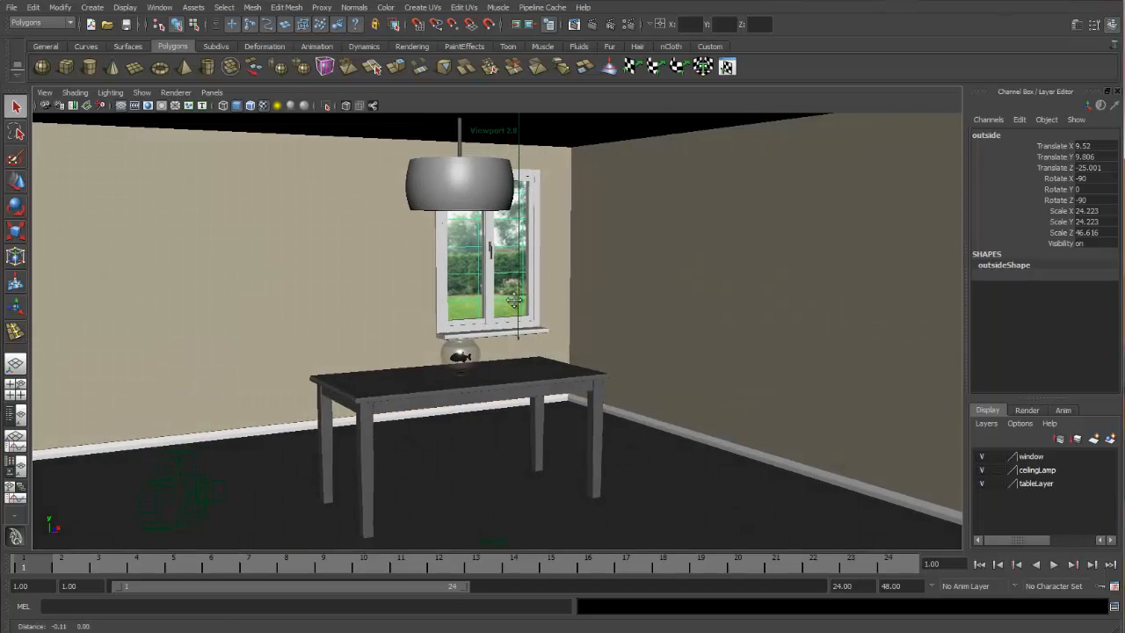
middle_click_drag(515, 302, 552, 293, "alt")
middle_click_drag(670, 278, 512, 284, "alt")
left_click_drag(734, 260, 651, 265, "alt")
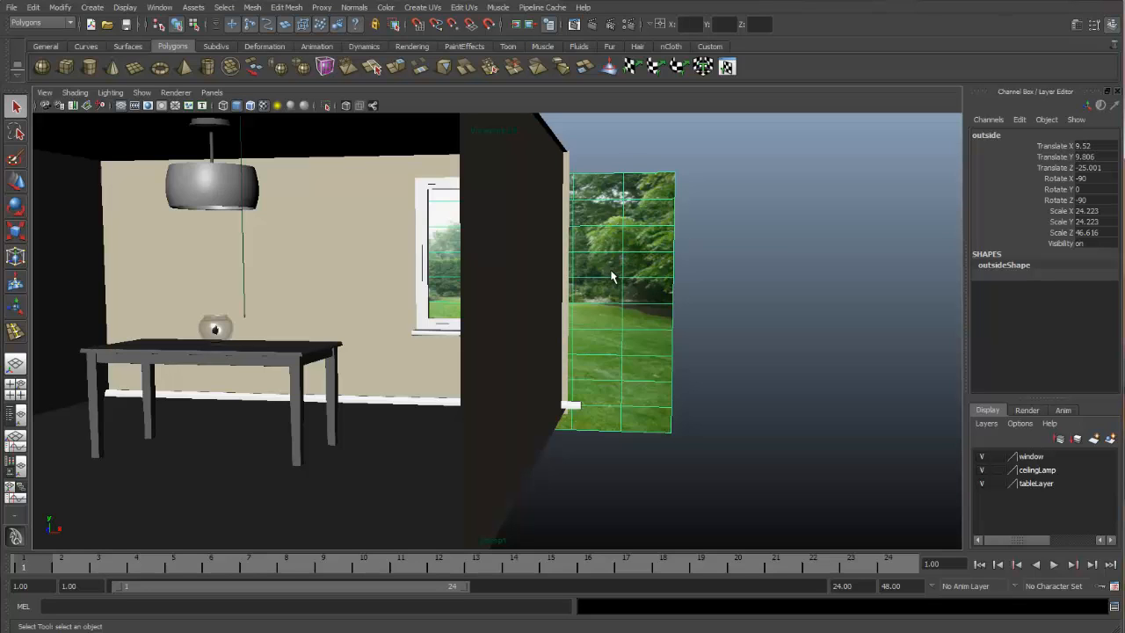
left_click_drag(596, 276, 641, 281, "alt")
right_click_drag(640, 280, 521, 304, "alt")
middle_click_drag(521, 304, 639, 297, "alt")
left_click_drag(559, 309, 565, 310, "alt")
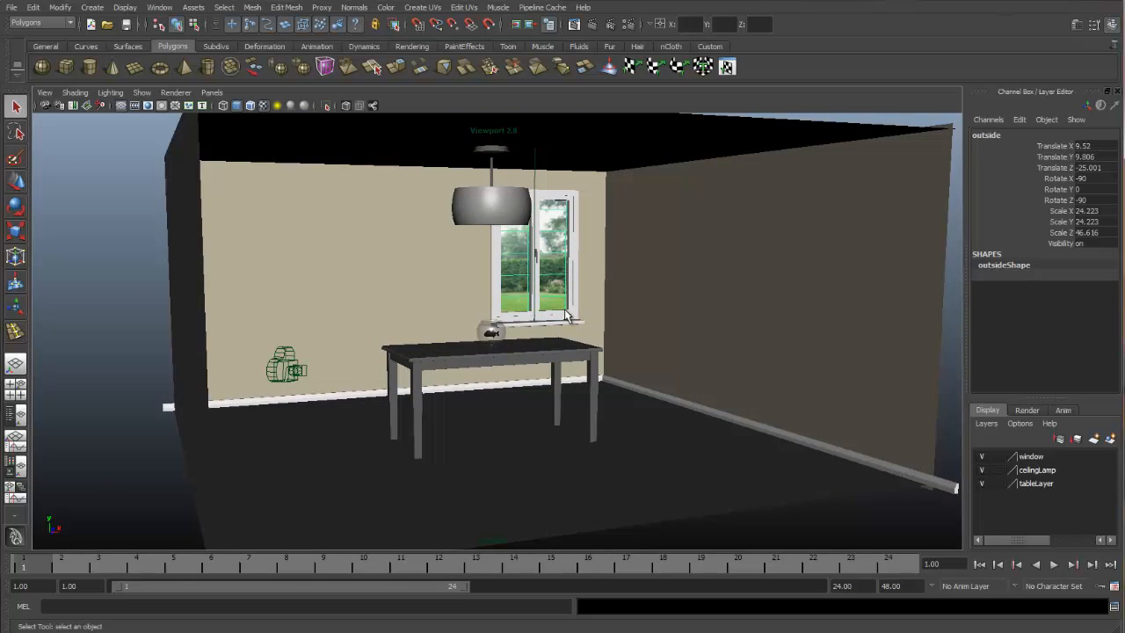
right_click_drag(395, 302, 465, 296, "alt")
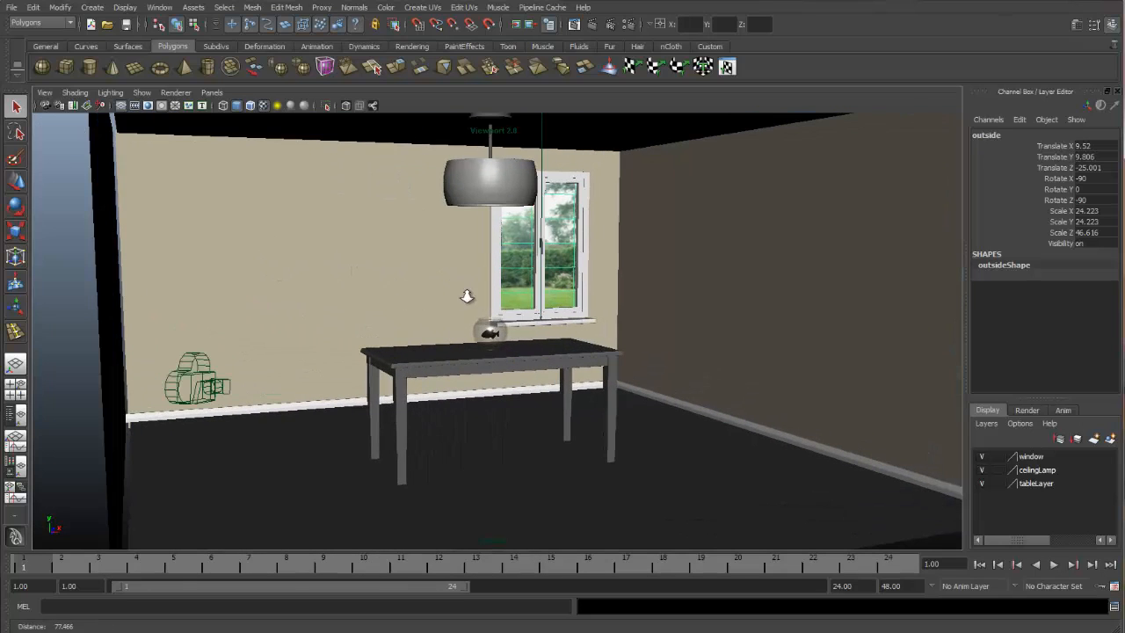
Step: In the maximized table camera view, create a spot light and raise it to about 15.2 in Y
key("space")
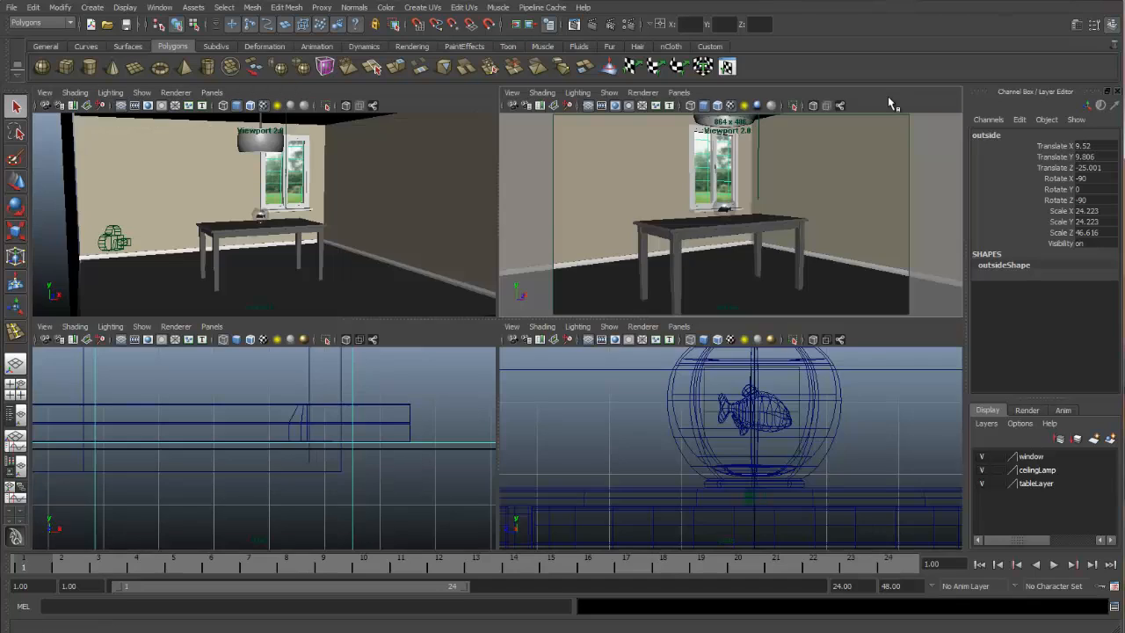
key("space")
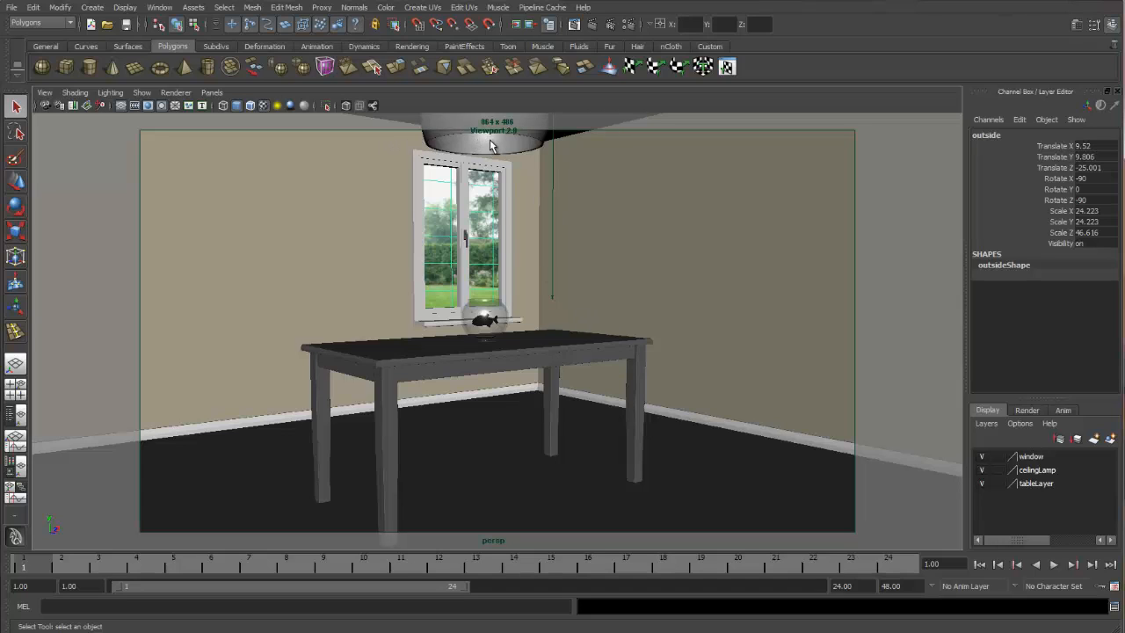
left_click(413, 47)
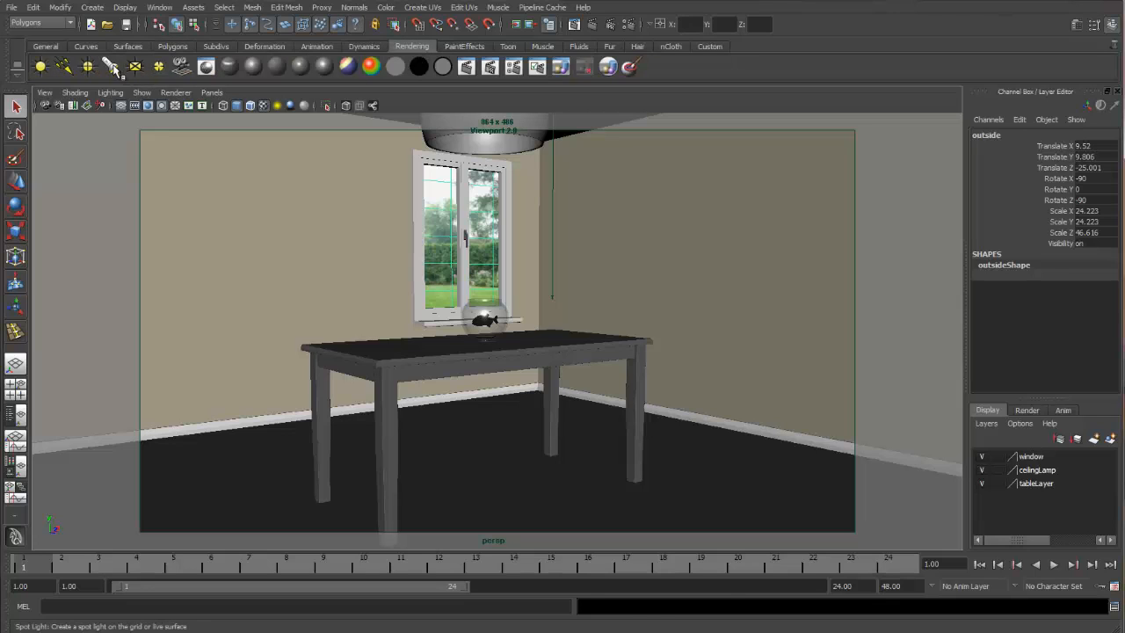
left_click(111, 68)
key("w")
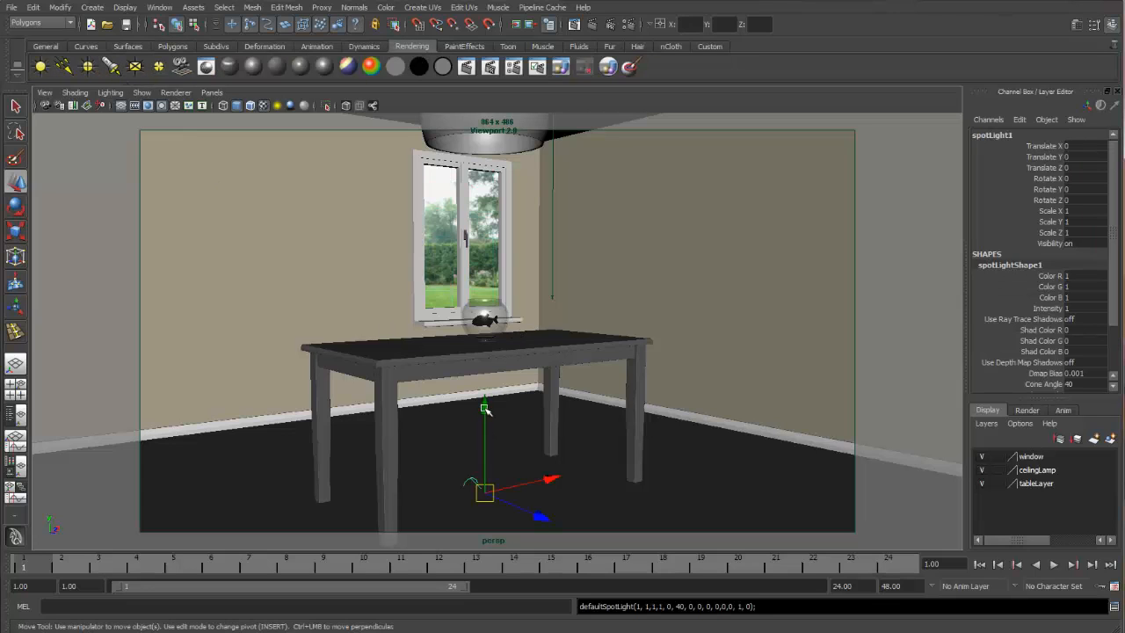
left_click_drag(484, 408, 486, 109)
Step: In the maximized front view, rotate the spot light to -90 degrees in X so it points straight down
key("space")
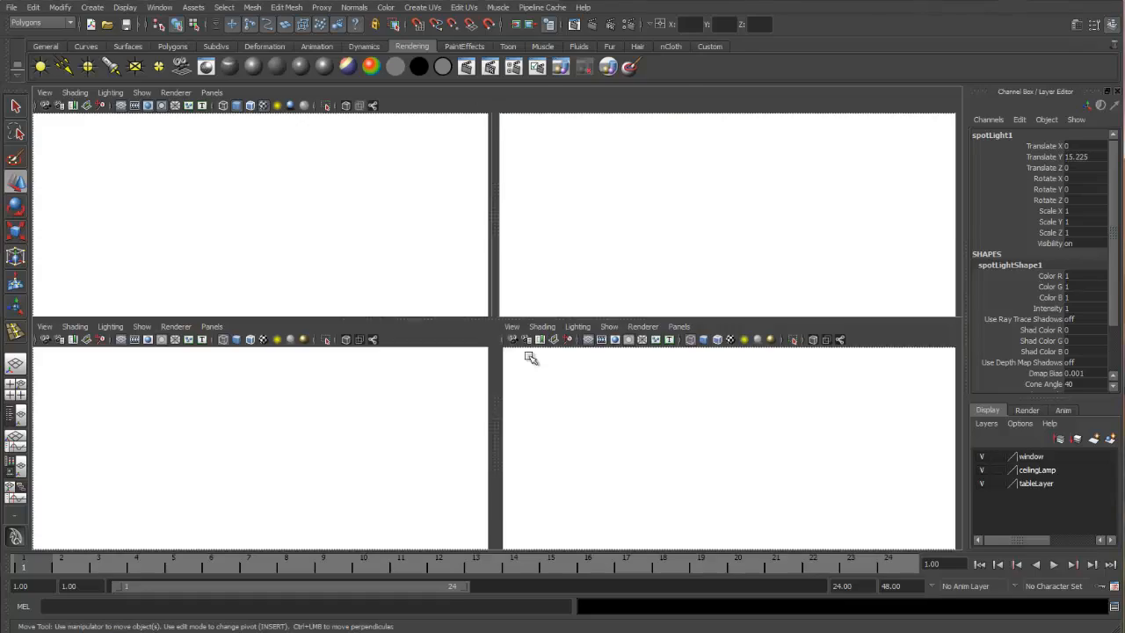
key("space")
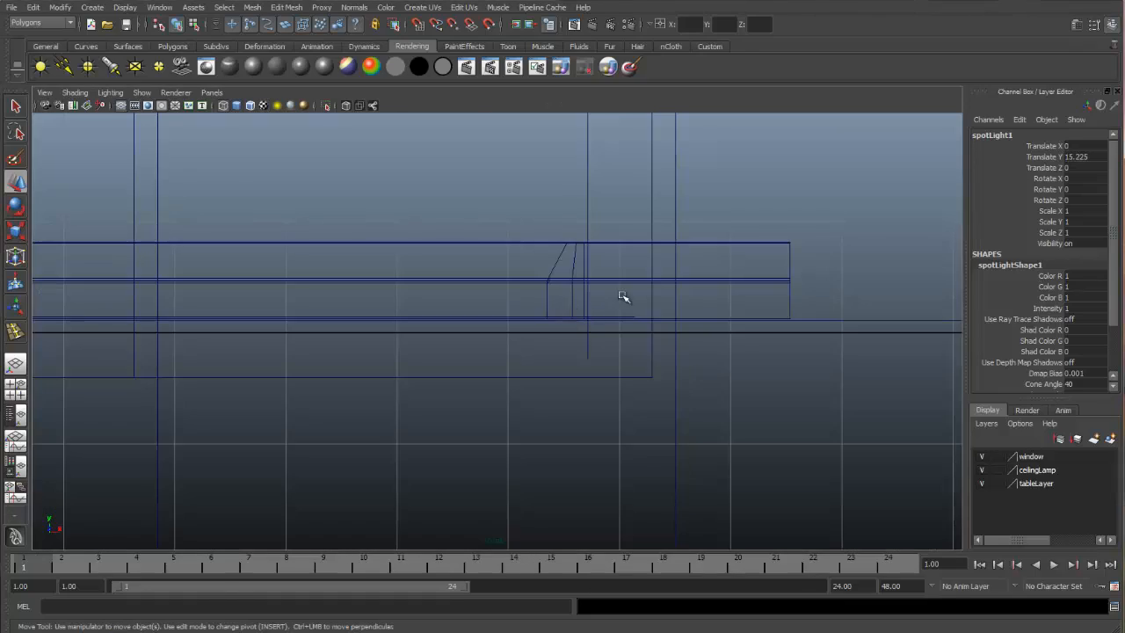
right_click_drag(624, 297, 447, 287, "alt")
middle_click_drag(424, 289, 556, 446, "alt")
middle_click_drag(440, 216, 649, 383, "alt")
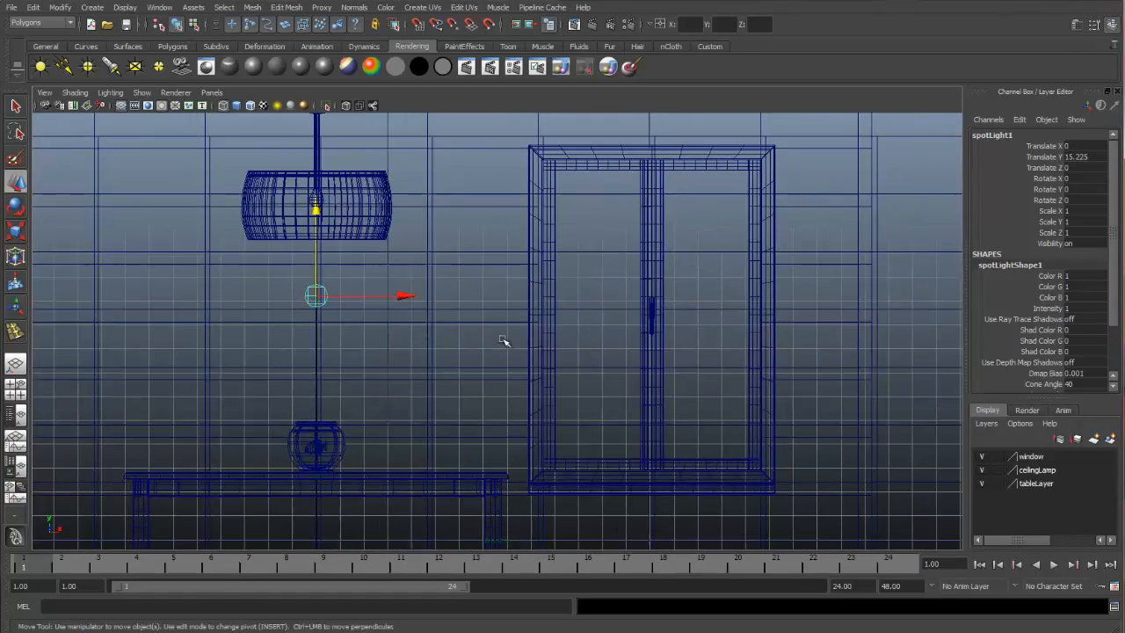
middle_click_drag(432, 311, 628, 337, "alt")
right_click_drag(372, 337, 796, 289, "alt")
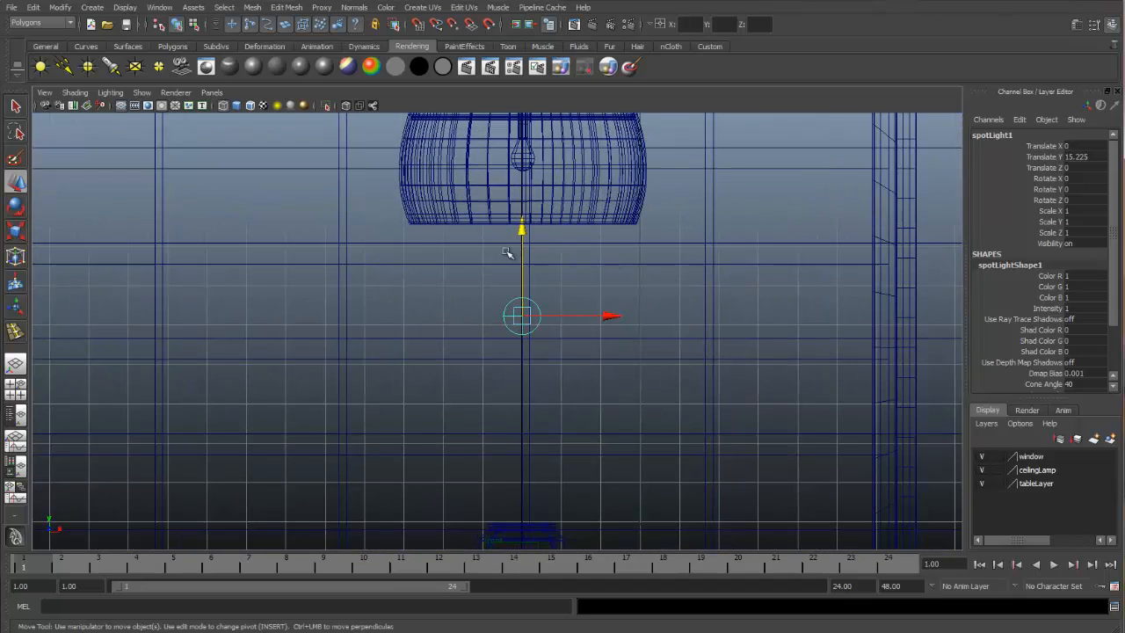
key("e")
left_click_drag(523, 344, 958, 195)
left_click(1075, 180)
type("-")
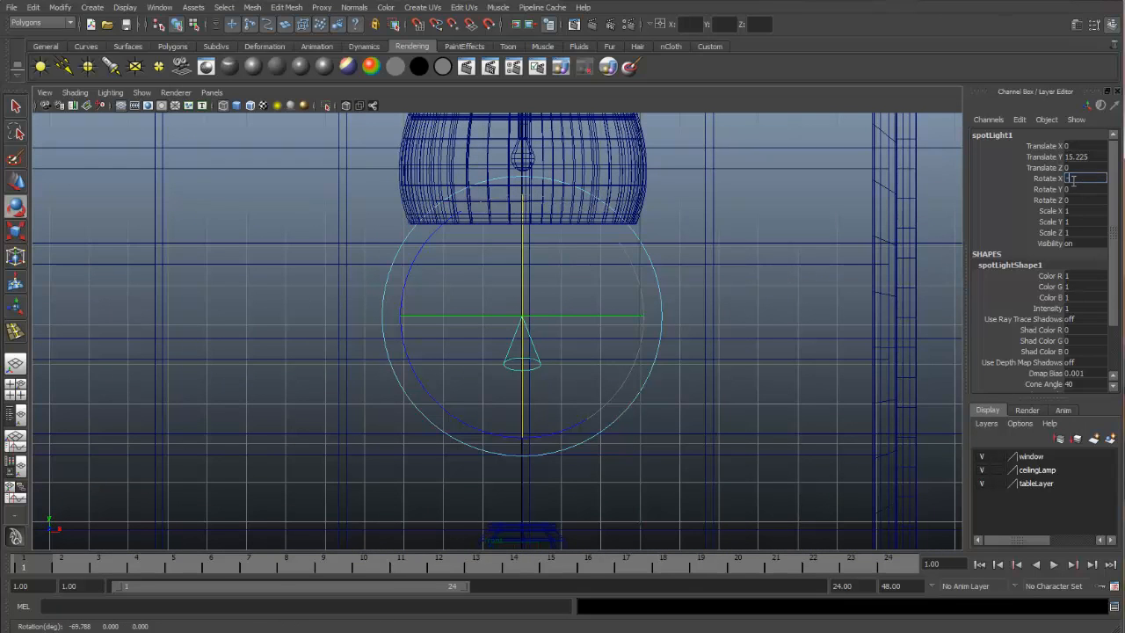
type("90")
key("Return")
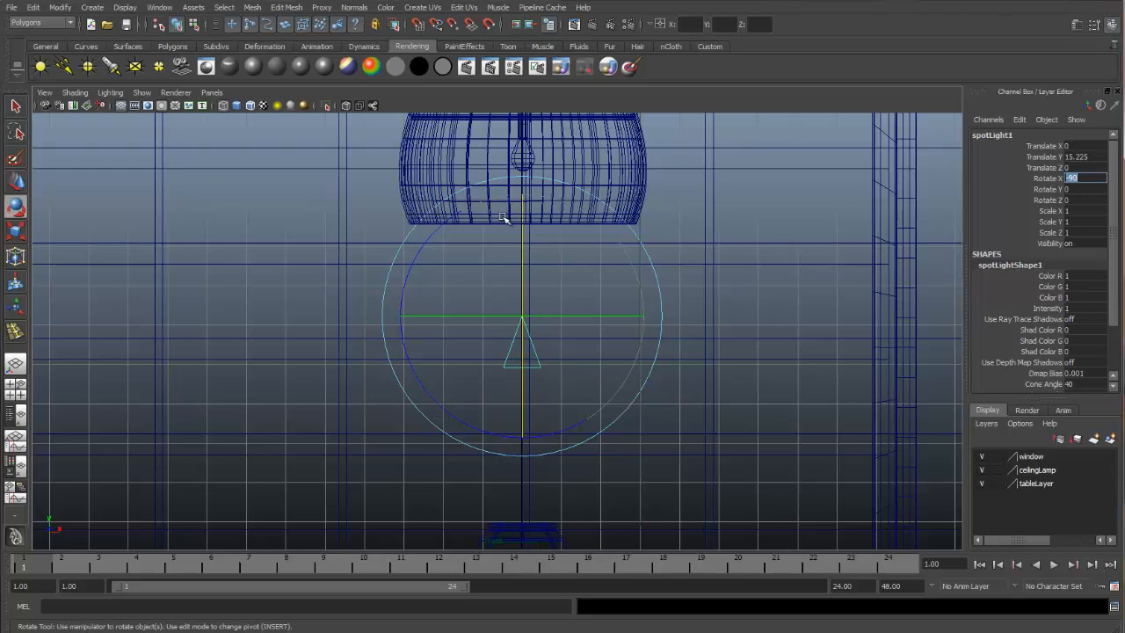
type("w")
key("Return")
Step: Move the spot light straight up into the ceiling lamp's shade, close to the bulb
key("w")
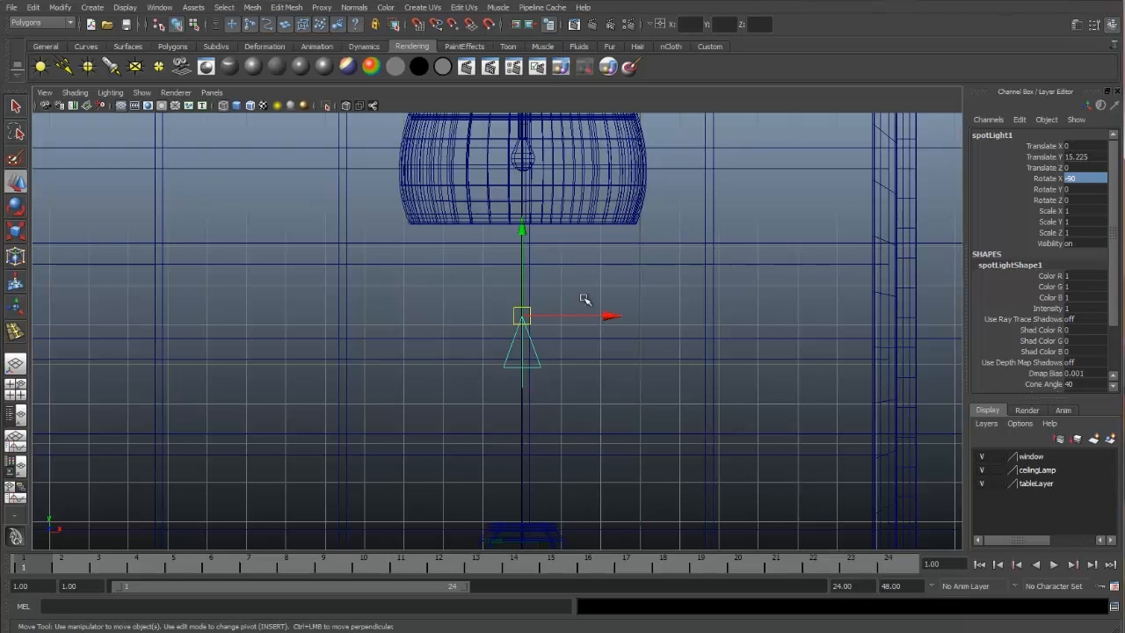
scroll(660, 287, "down", 1)
middle_click_drag(520, 272, 519, 329, "alt")
left_click_drag(523, 289, 522, 141)
Step: Widen the spot light's cone angle to about 124 and lower the light to about 19.15 in Y
left_click(1076, 25)
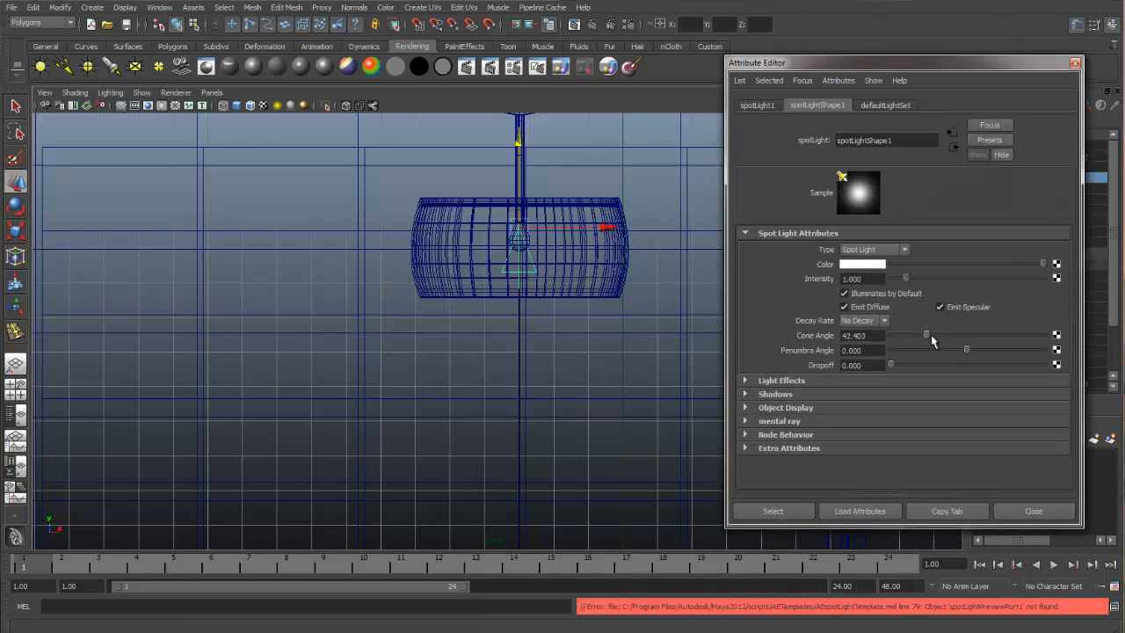
left_click_drag(930, 337, 999, 351)
left_click_drag(518, 143, 520, 156)
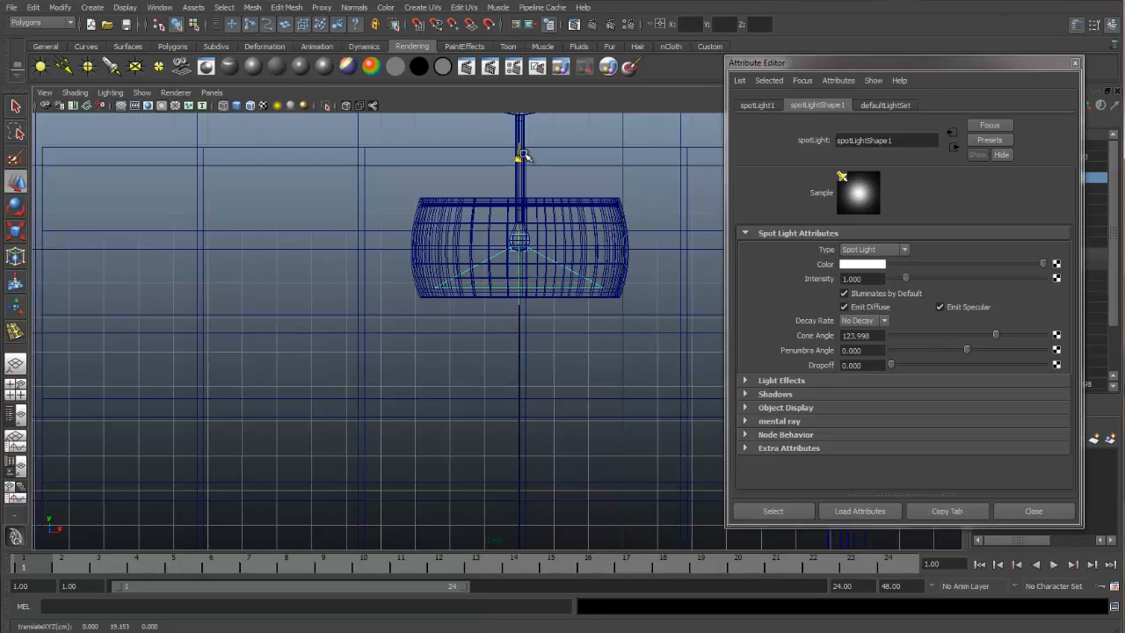
Step: Return to the four-view layout and set the table camera view to use all lights
left_click_drag(1025, 66, 290, 159)
key("space")
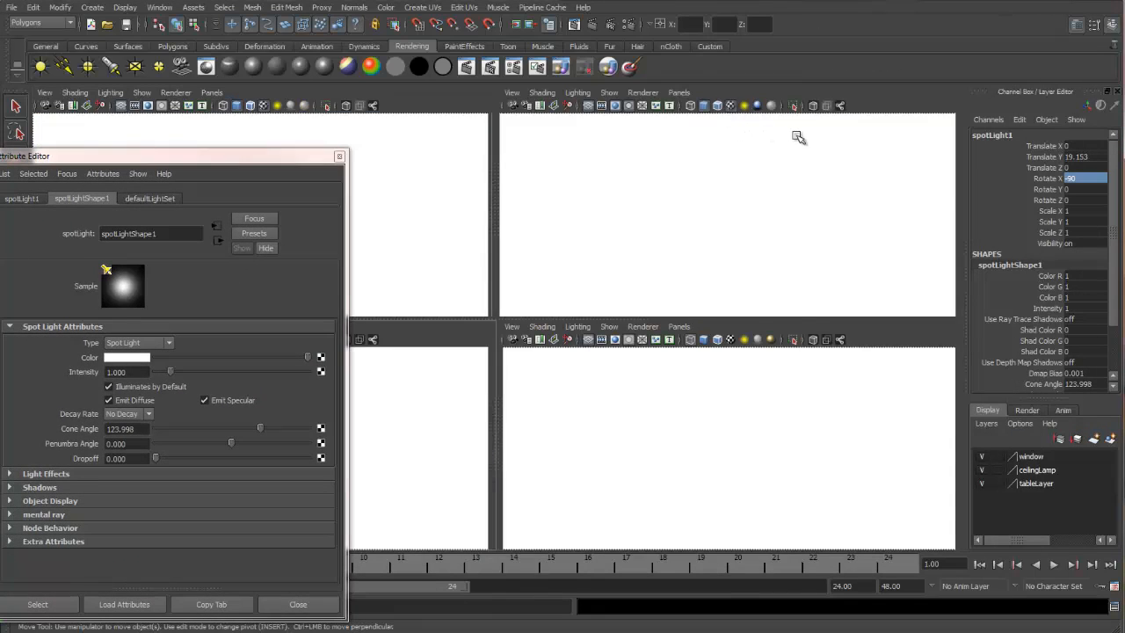
left_click(578, 92)
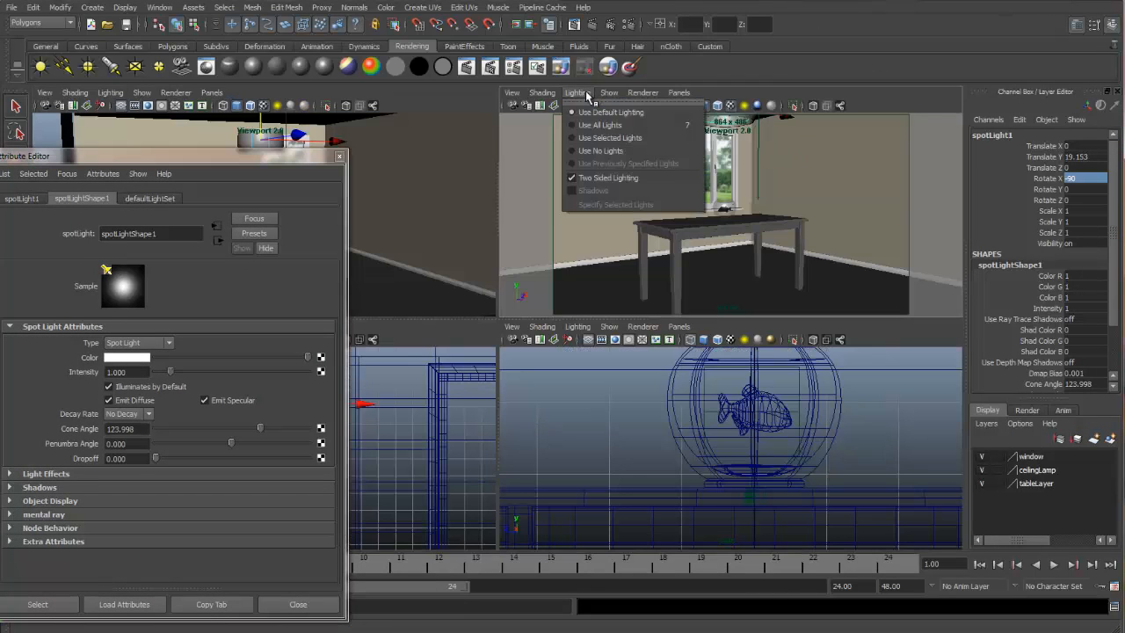
left_click(596, 126)
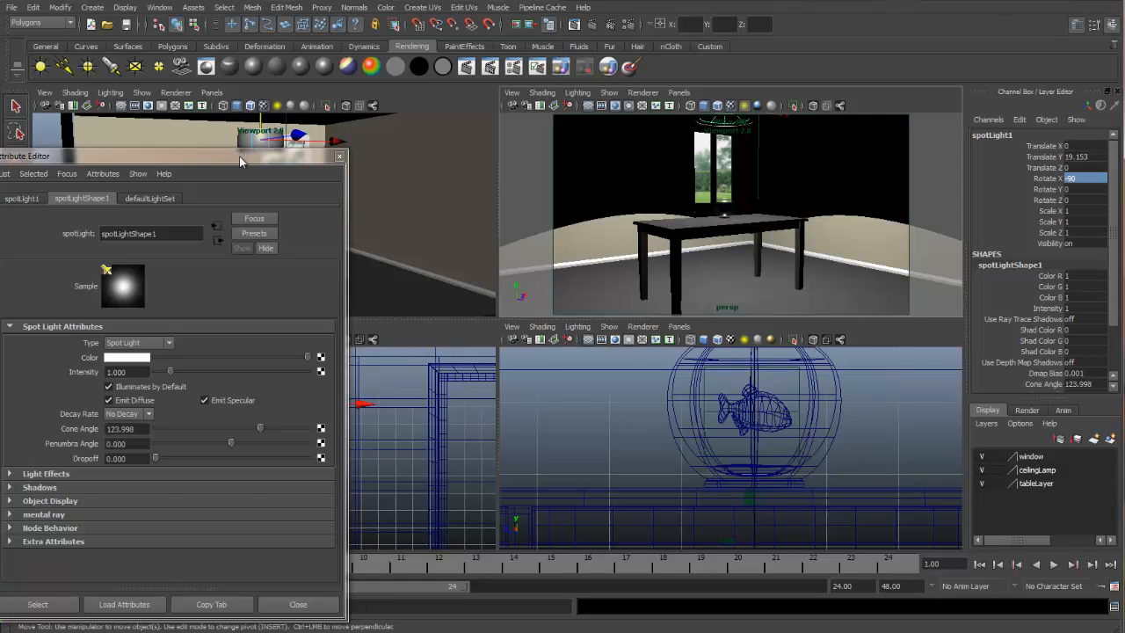
Step: Soften the edge of the spot light's cone by setting its penumbra angle to 10
left_click_drag(244, 161, 380, 74)
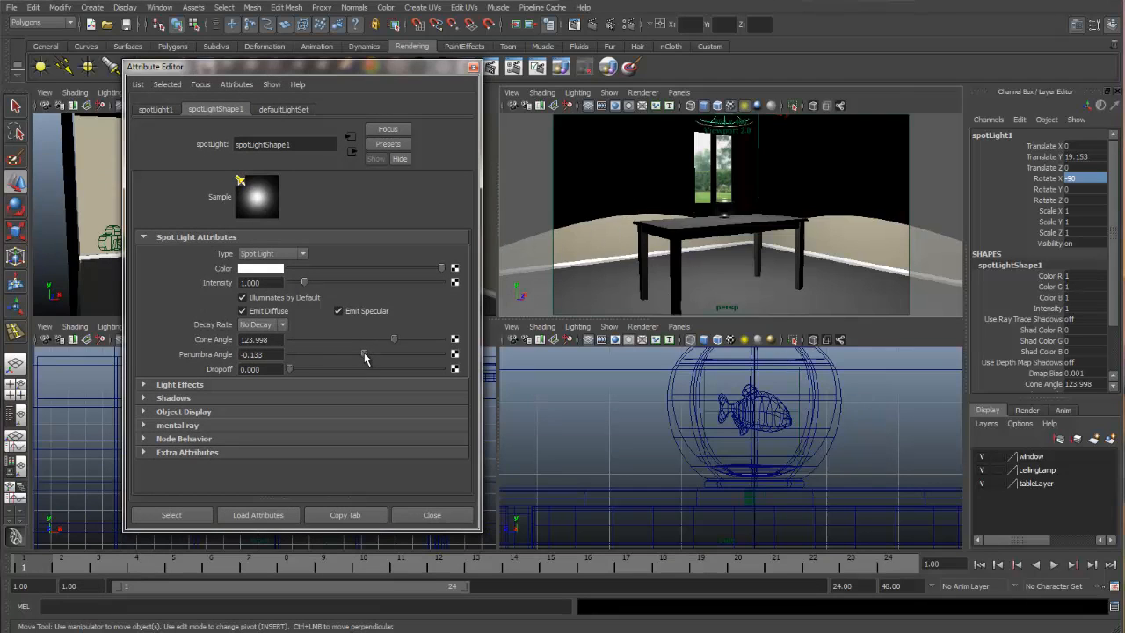
left_click_drag(365, 358, 452, 367)
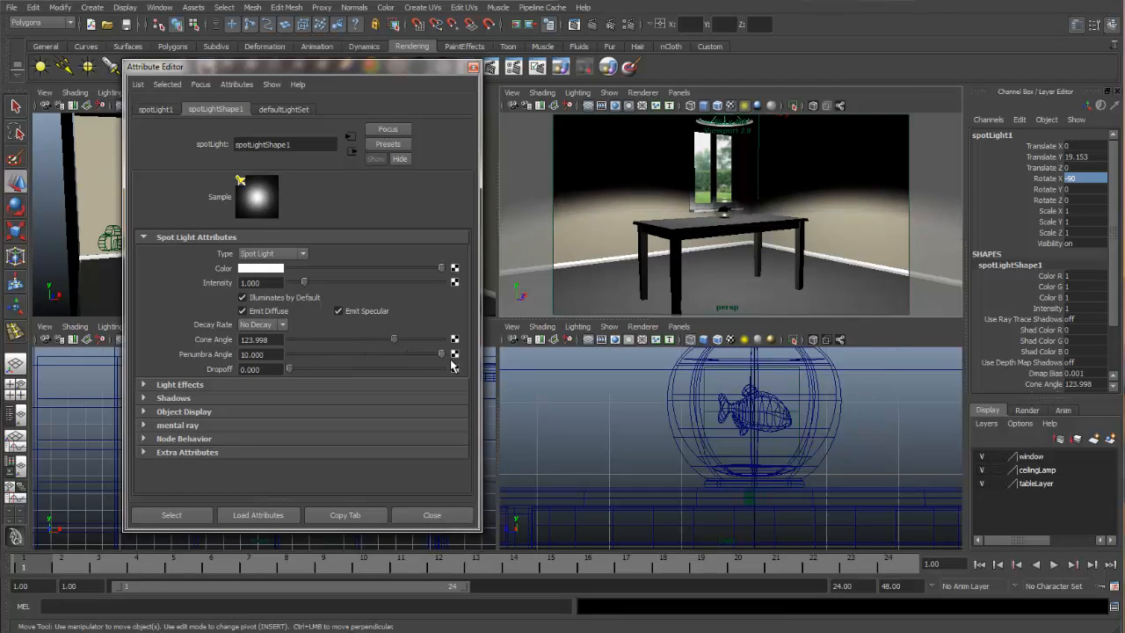
Step: Set the spot light's cone angle to 120 and its dropoff to 1
double_click(280, 340)
type("120")
key("Return")
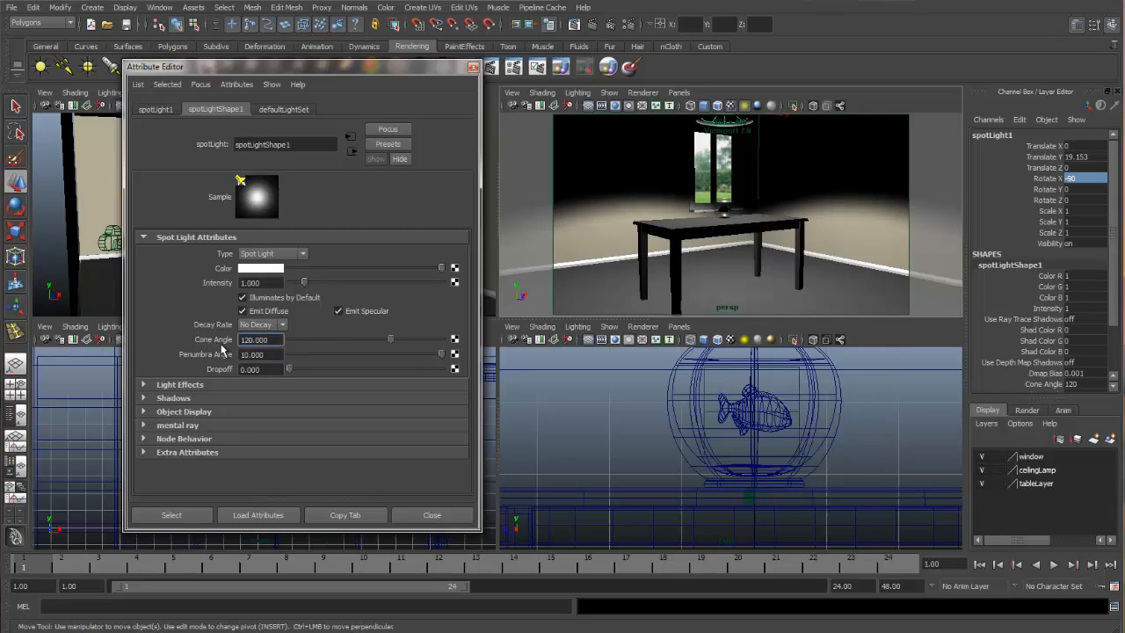
double_click(277, 369)
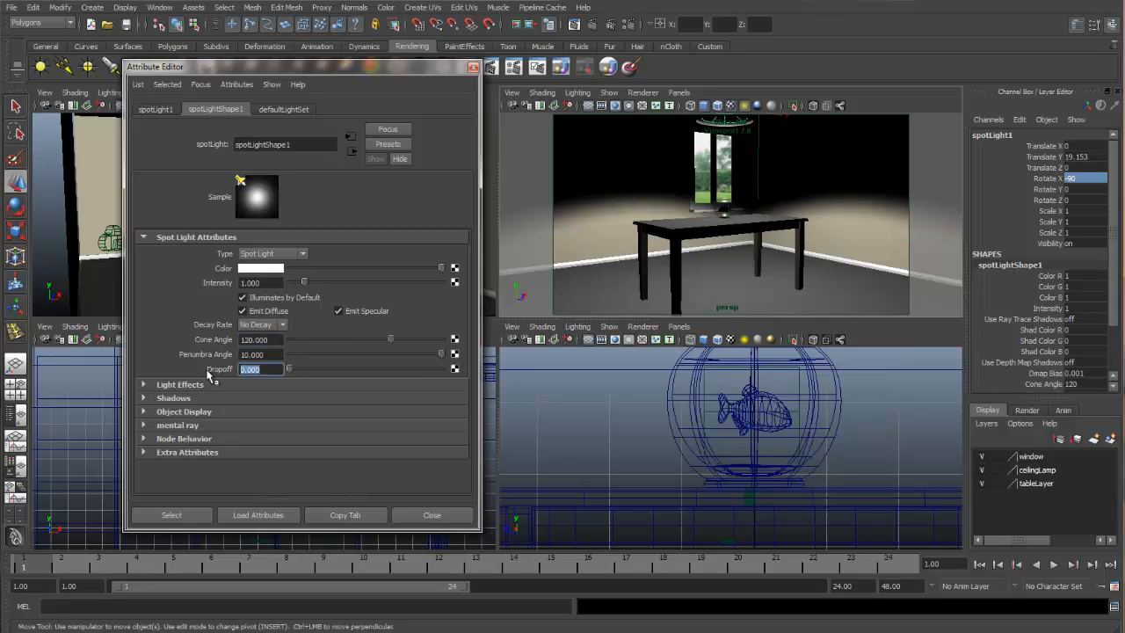
type("1")
key("Return")
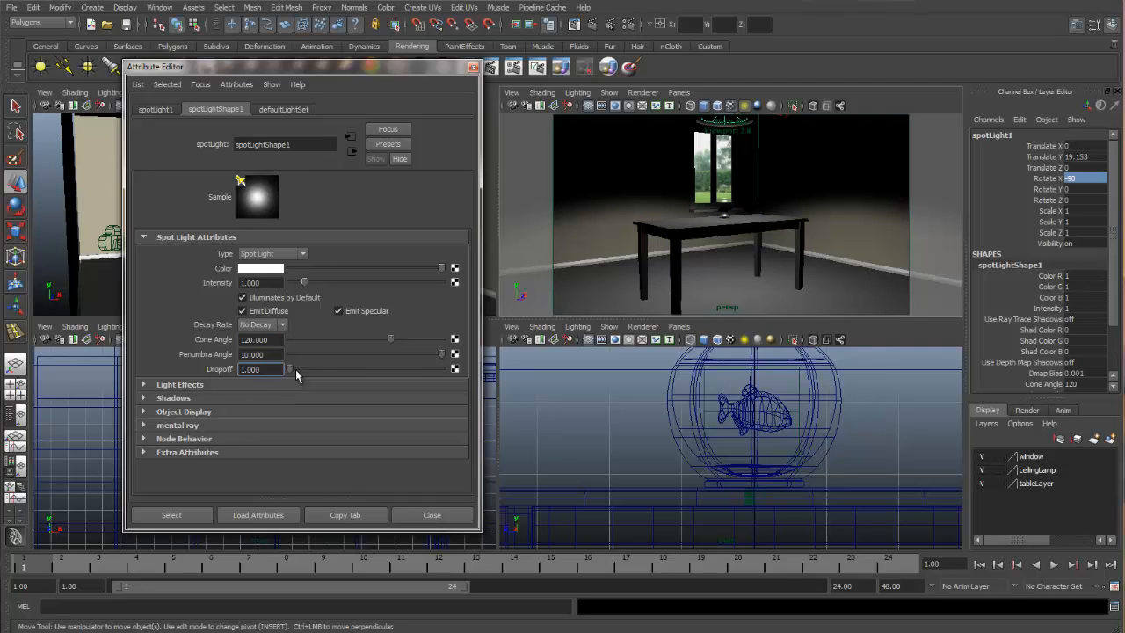
Step: Raise the spot light's intensity to 1.5
double_click(280, 280)
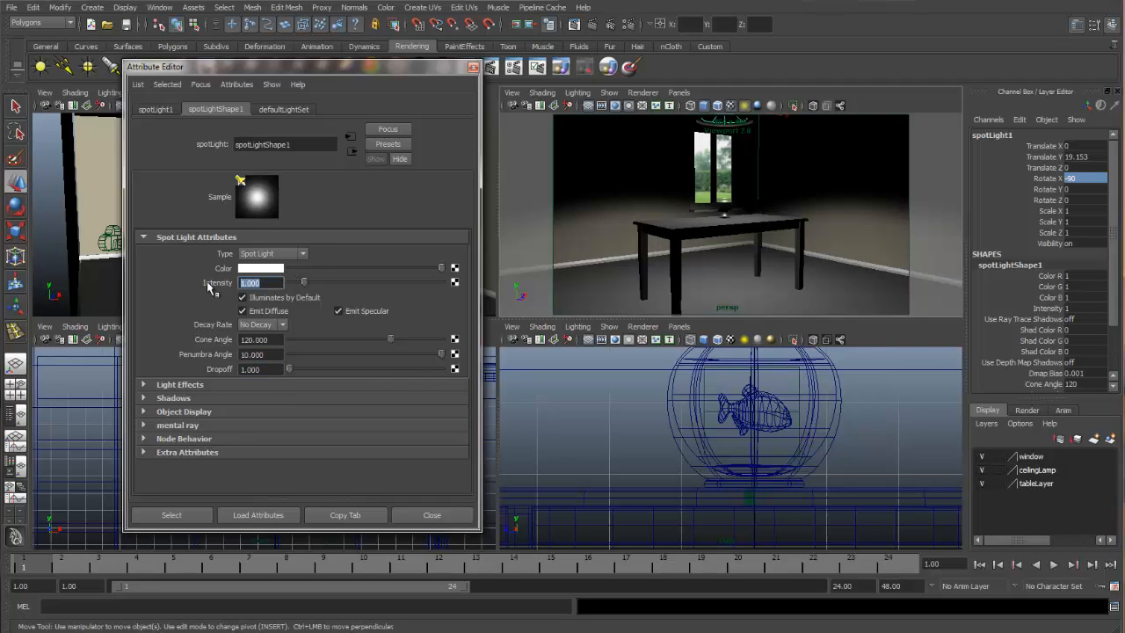
type("1.5")
key("Return")
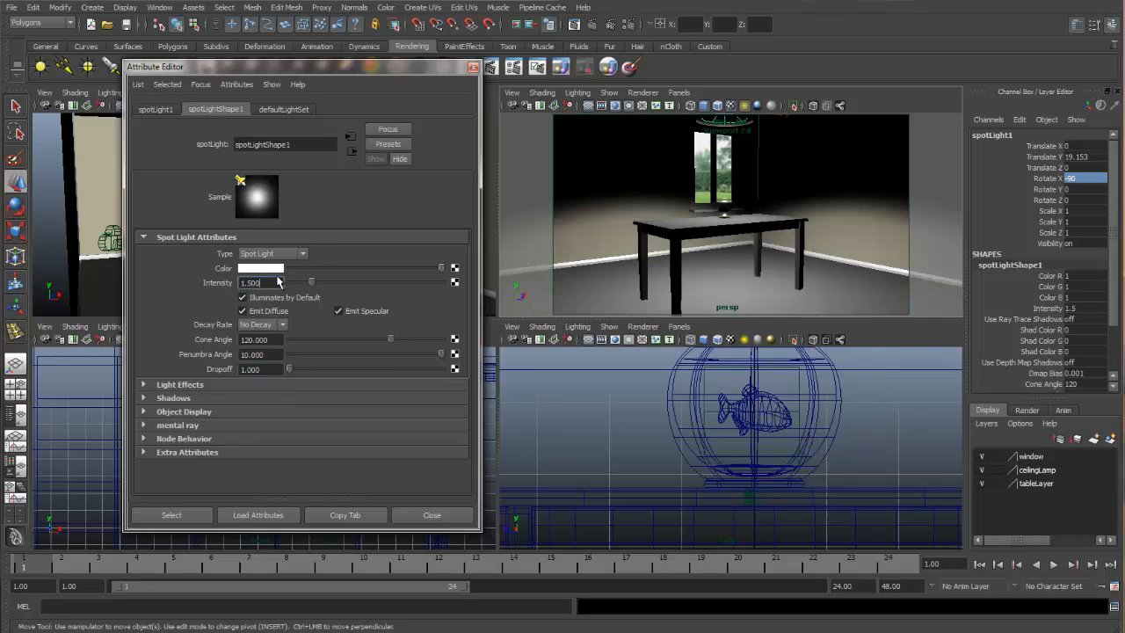
left_click_drag(392, 66, 331, 83)
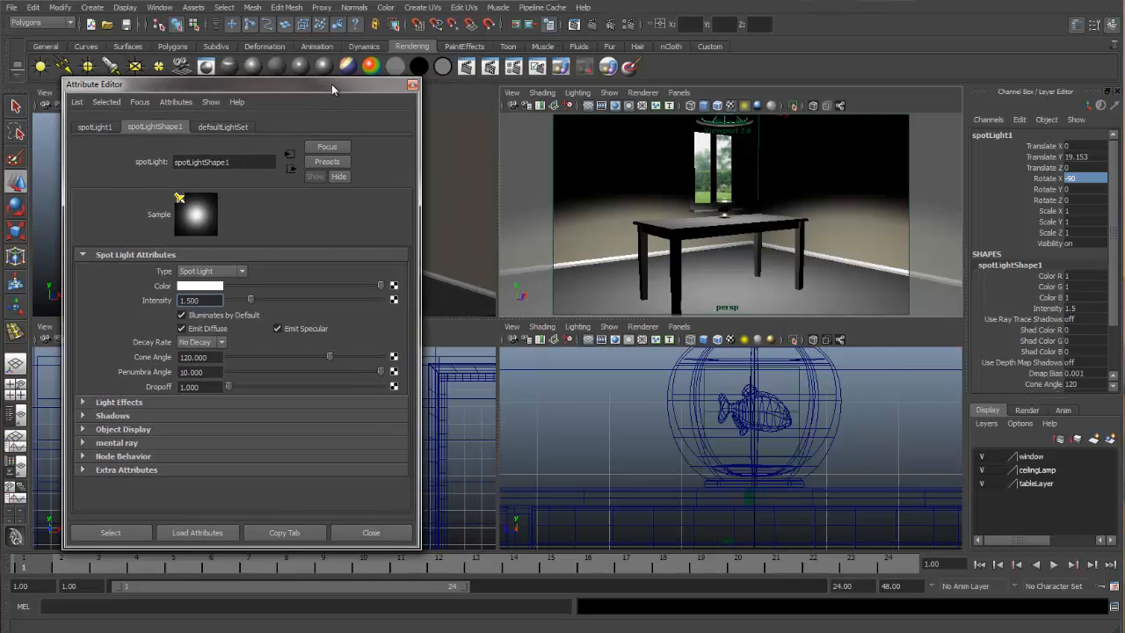
Step: Expand the spot light's shadow settings and collapse the depth map group to expose the raytrace shadow attributes
left_click(83, 416)
left_click_drag(406, 325, 406, 363)
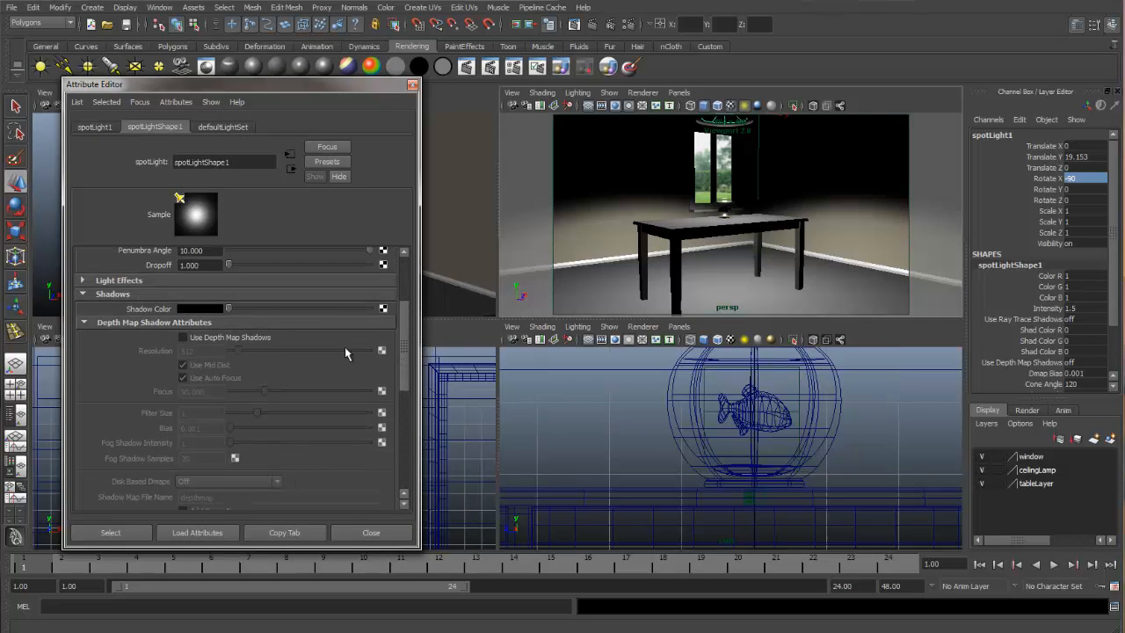
left_click(85, 323)
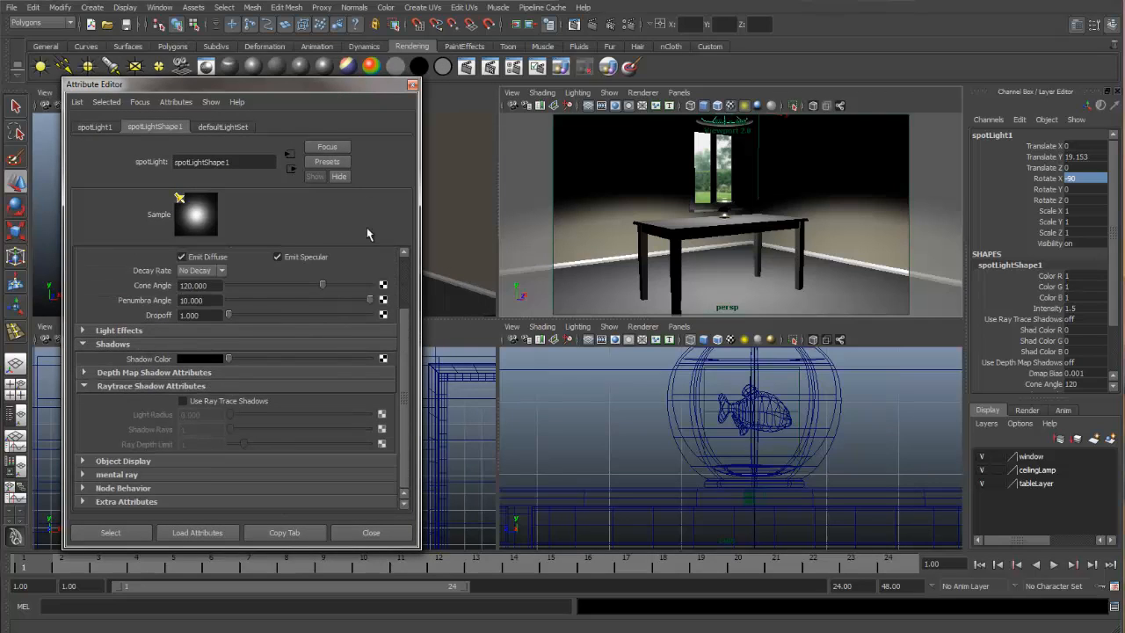
left_click_drag(365, 86, 349, 101)
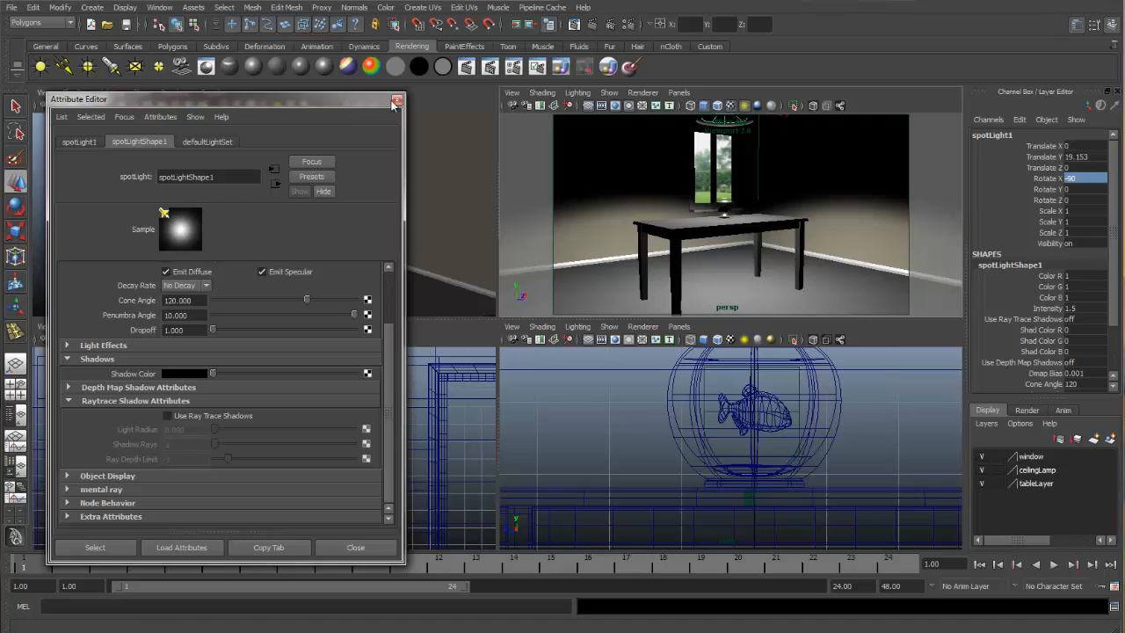
Step: Render the current frame with mental ray to check the table and room lighting, and close the render
left_click(594, 24)
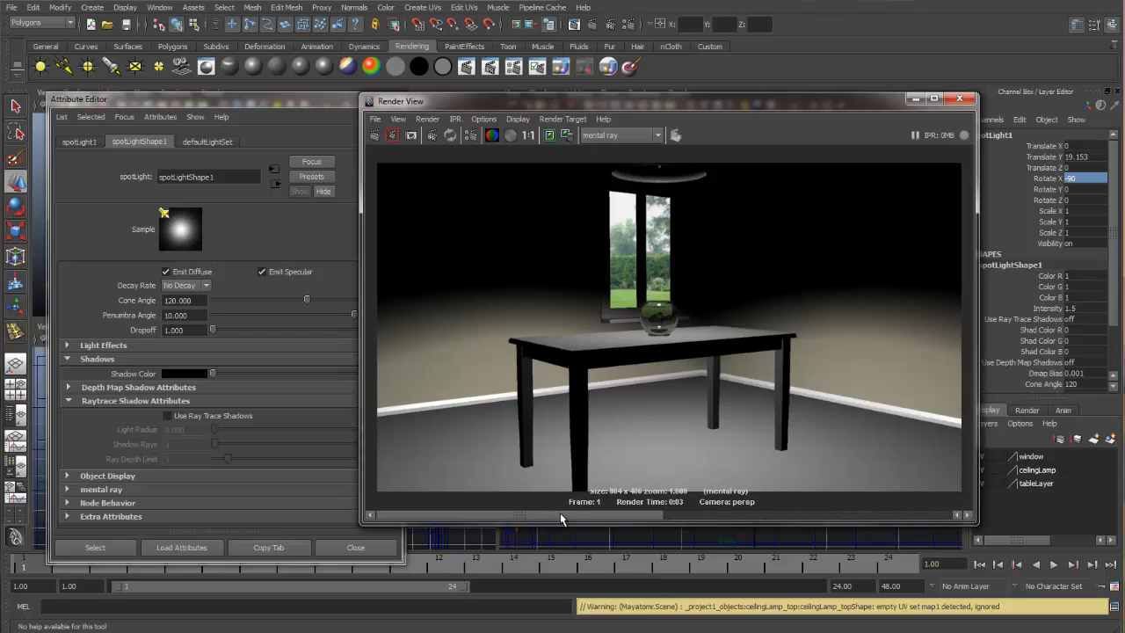
left_click_drag(560, 515, 636, 513)
left_click(548, 132)
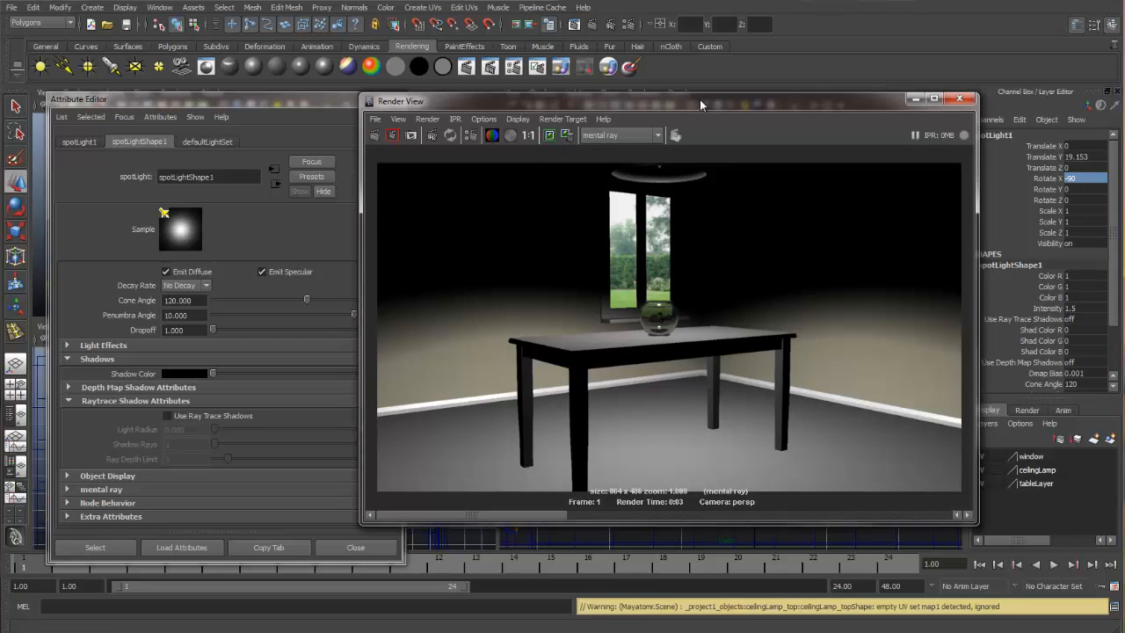
left_click_drag(700, 99, 754, 103)
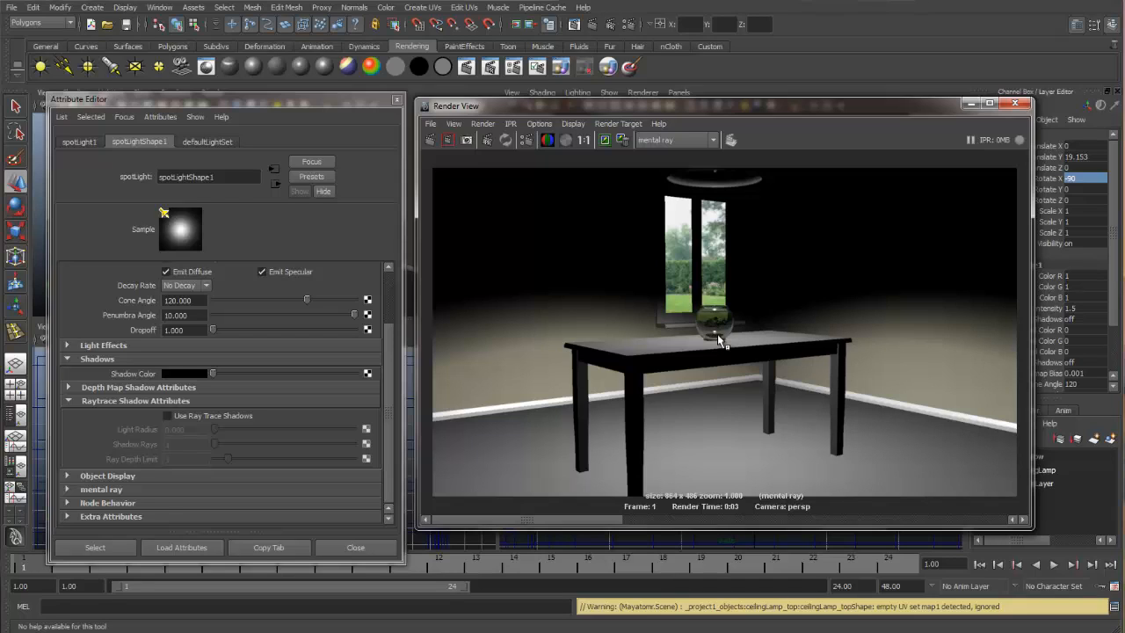
left_click(1014, 105)
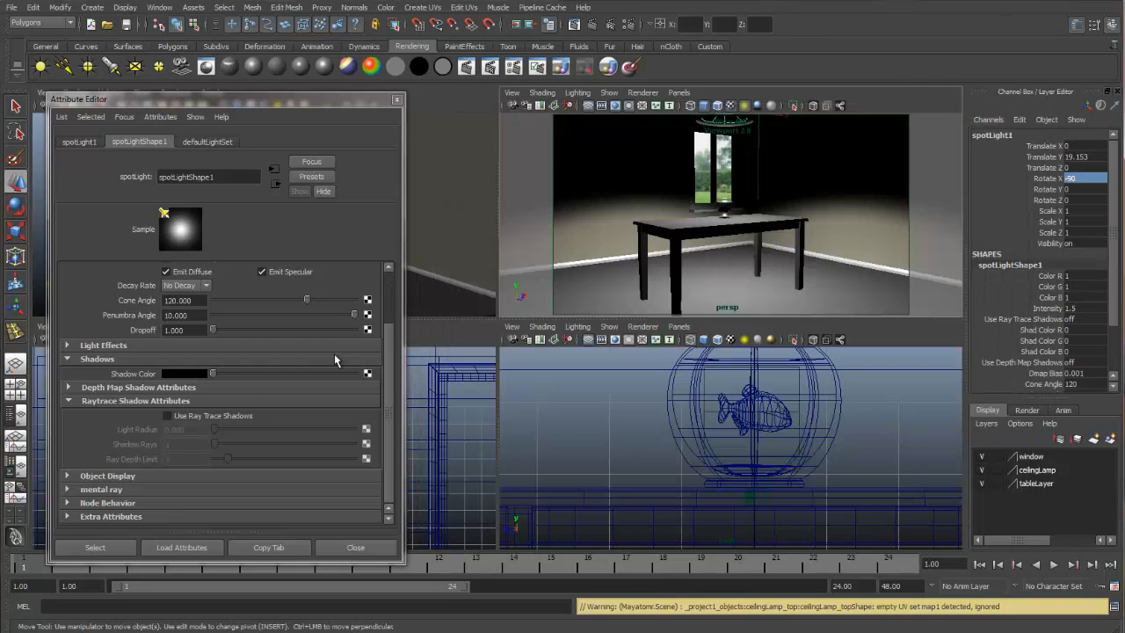
Step: Enable ray trace shadows on the spot light with a light radius of 1 and 8 shadow rays
left_click(166, 414)
left_click(188, 430)
type("1")
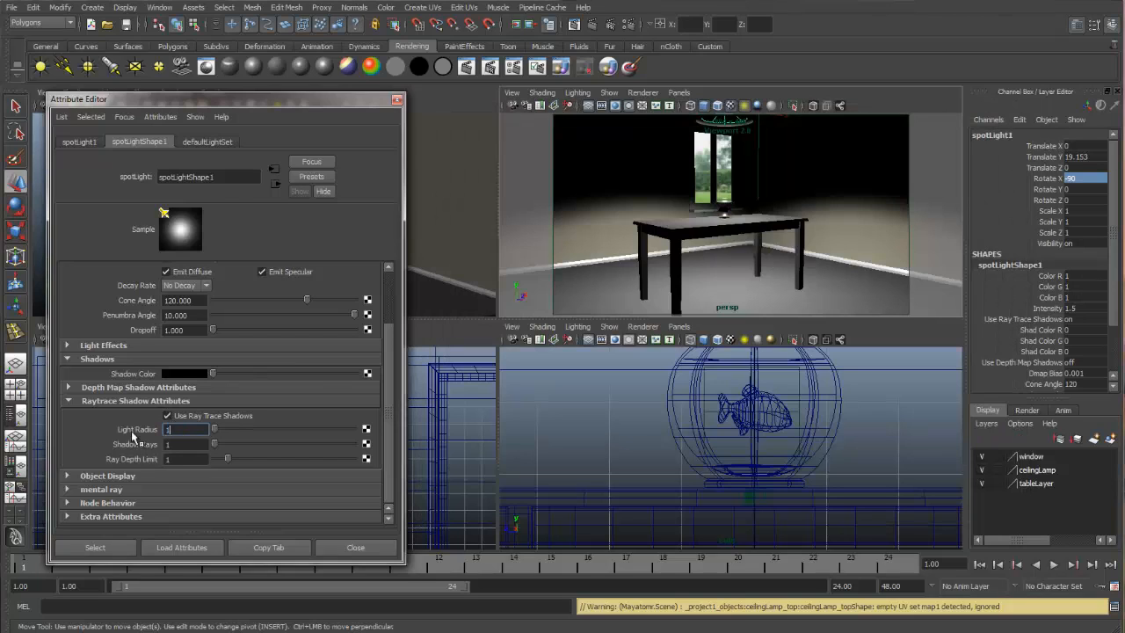
key("Return")
left_click(180, 444)
left_click_drag(181, 444, 144, 454)
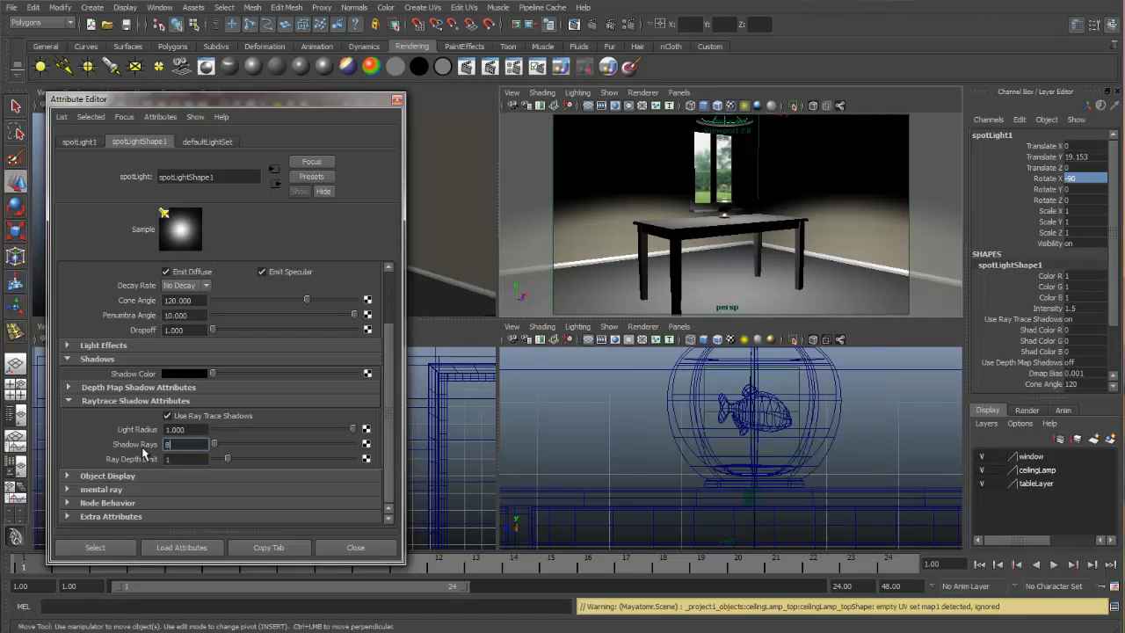
type("8")
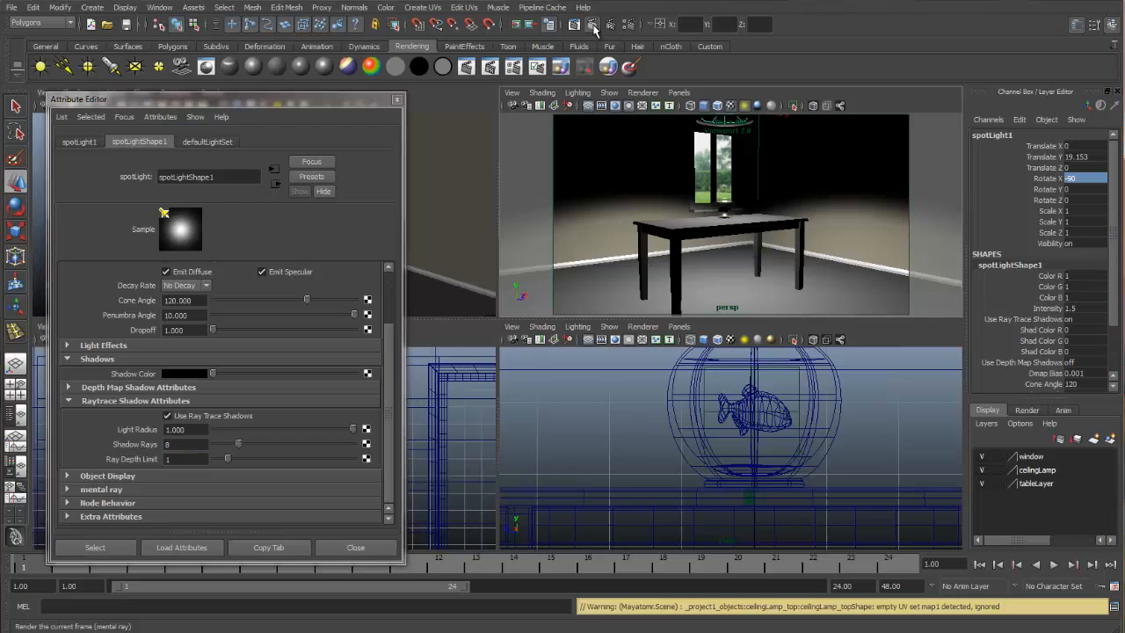
Step: Render the frame again to check the table's raytraced shadow, and close the render and the light's attributes
left_click(593, 27)
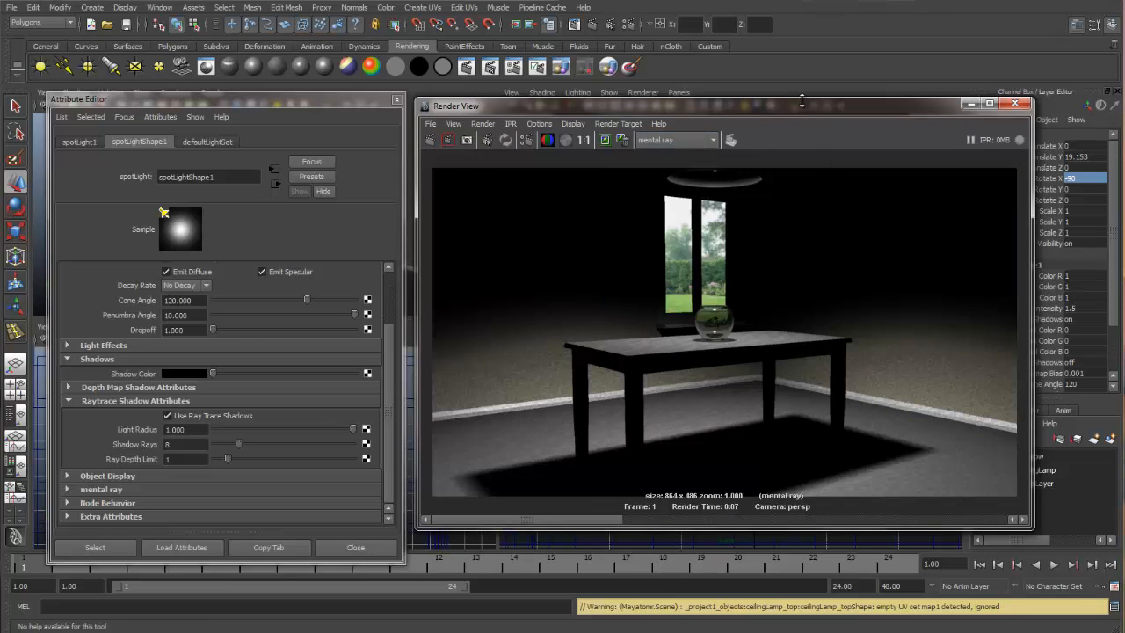
mouse_move(915, 104)
left_mouse_down()
mouse_move(891, 107)
mouse_move(914, 109)
left_mouse_up()
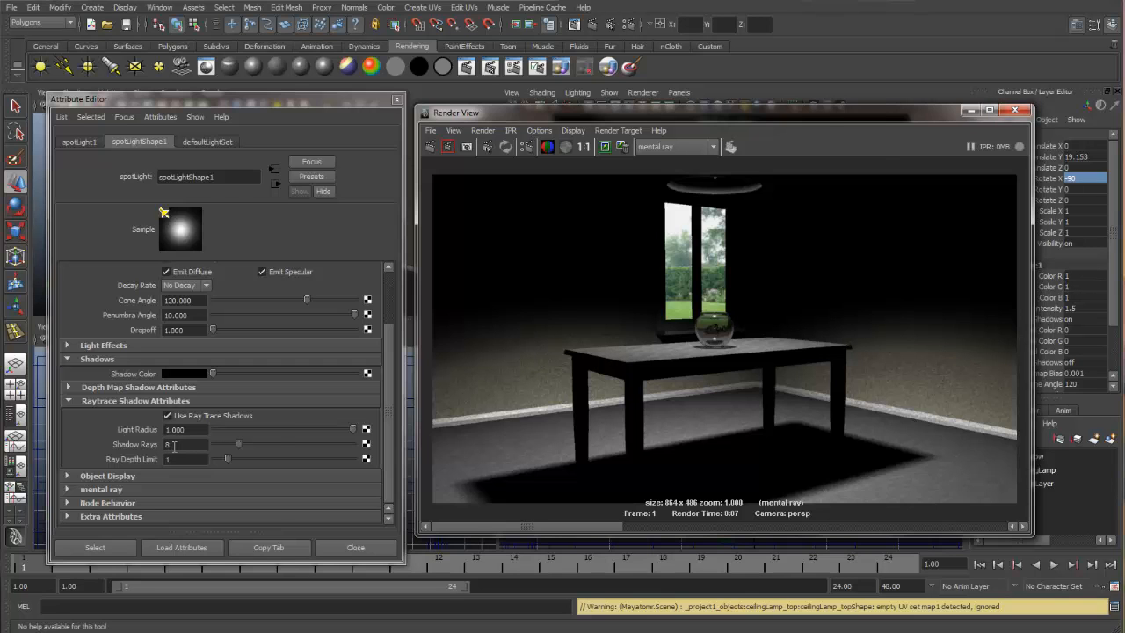
left_click(1016, 110)
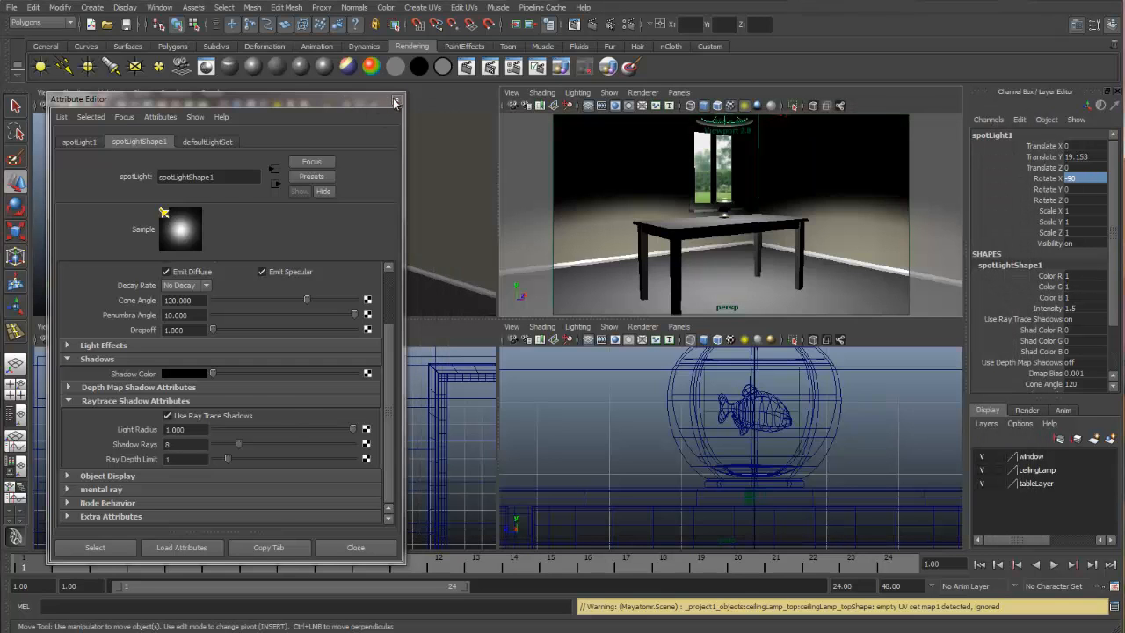
left_click(397, 99)
Step: Shift the spot light to about 0.036 in X inside the enlarged lamp view, and return to the four-view layout
key("space")
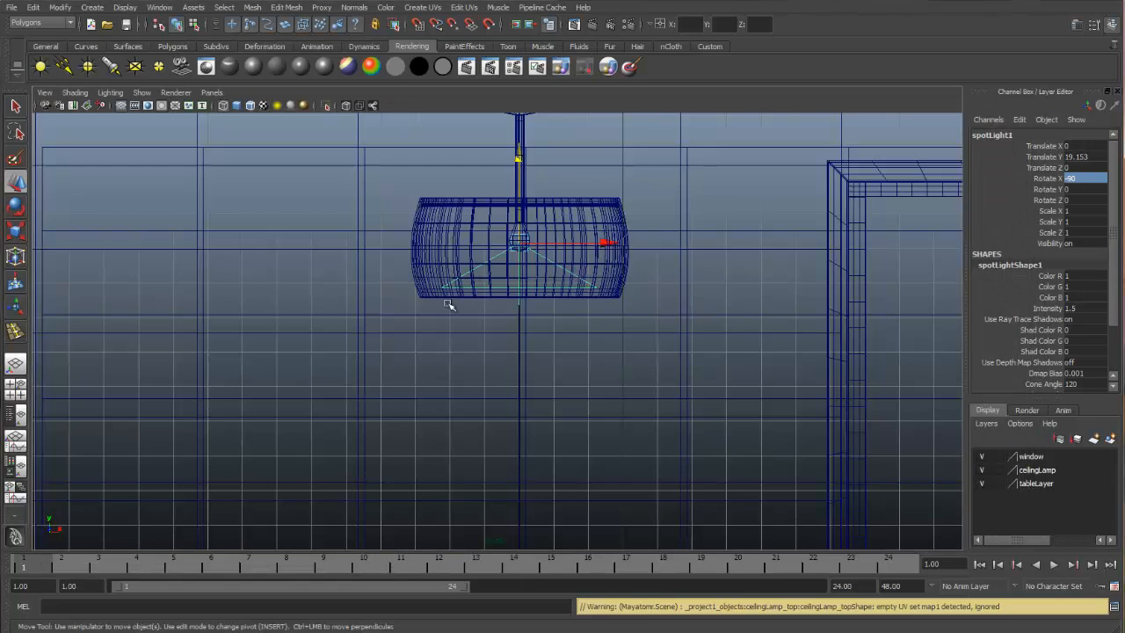
right_click_drag(442, 279, 555, 249, "alt")
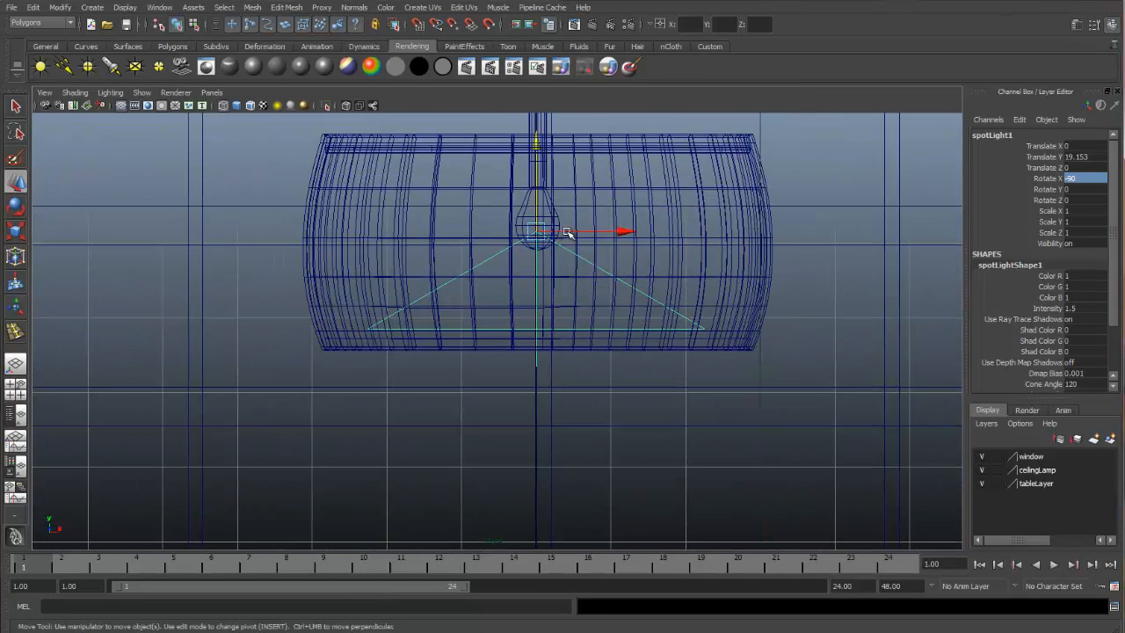
left_click(569, 231)
left_click_drag(569, 231, 572, 232)
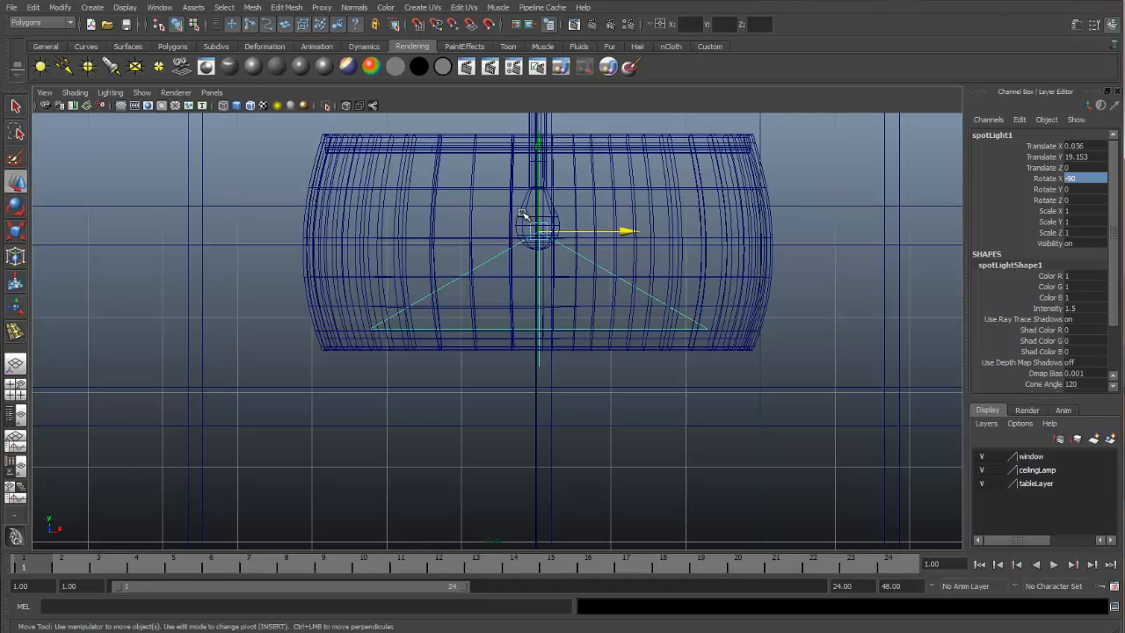
left_click(527, 220)
key("space")
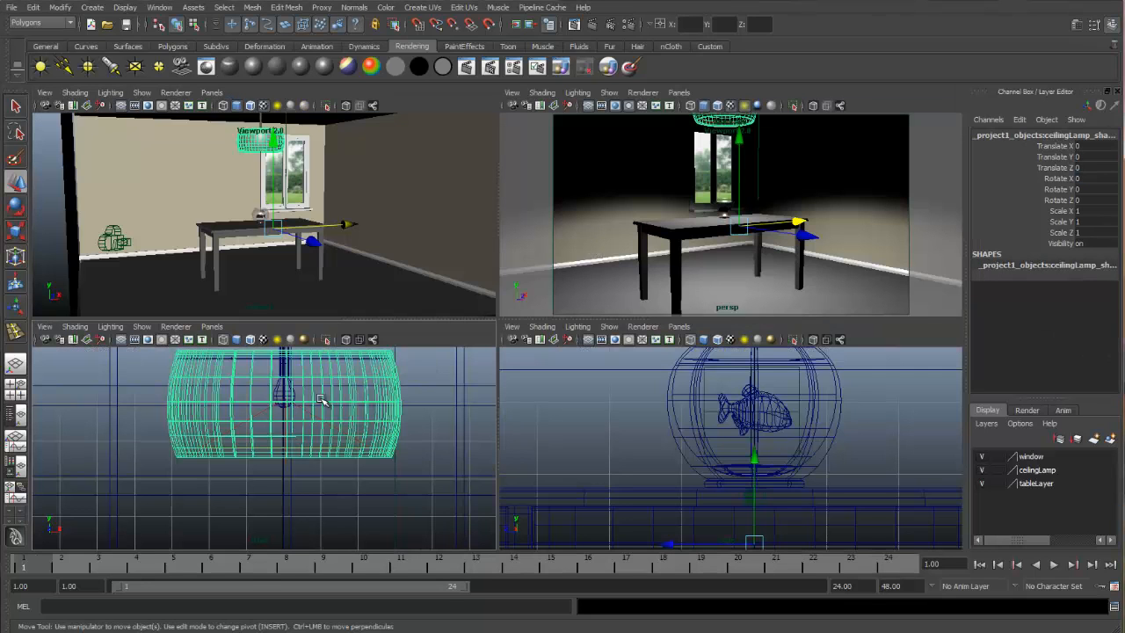
Step: Open the Outliner and rename spotLight1 as ceilingLight
left_click(159, 8)
left_click(173, 104)
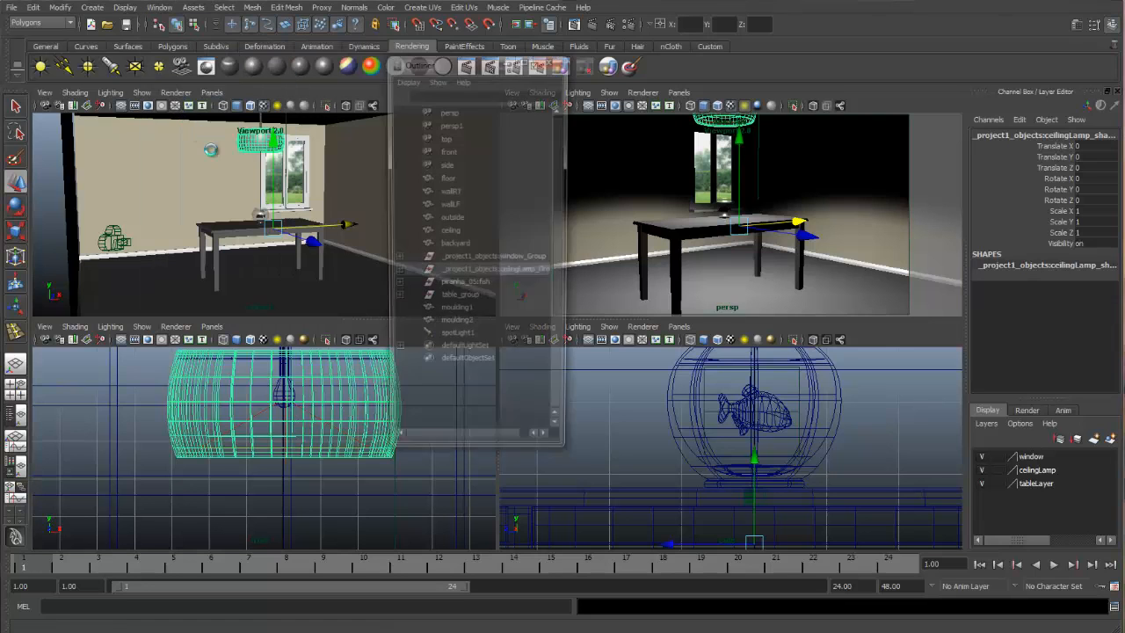
left_click_drag(440, 64, 149, 110)
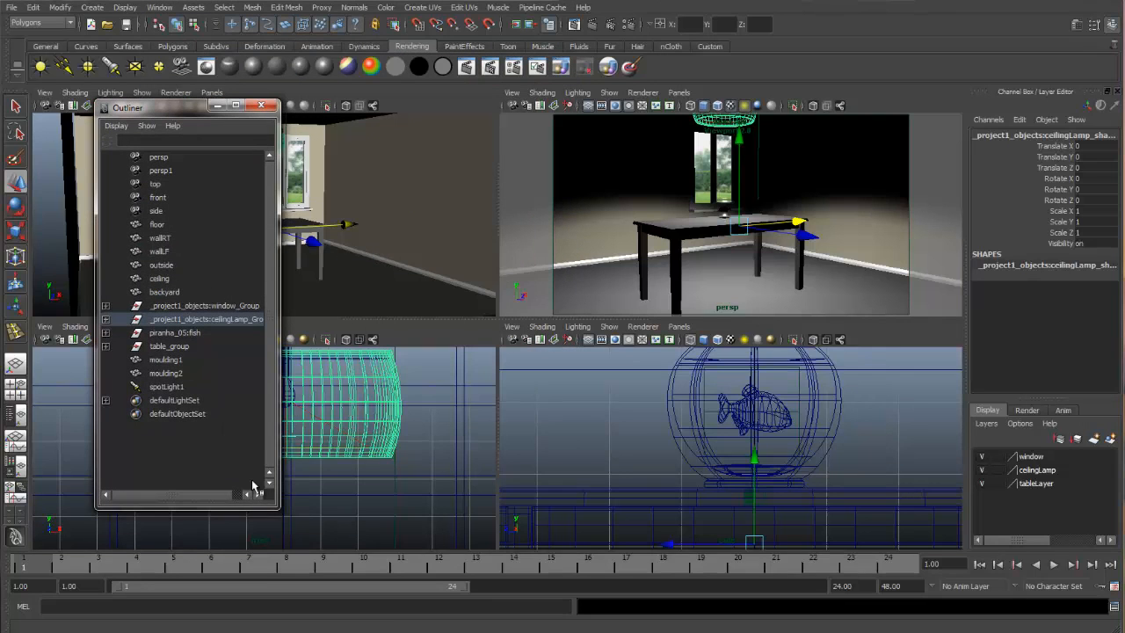
left_click_drag(272, 507, 366, 548)
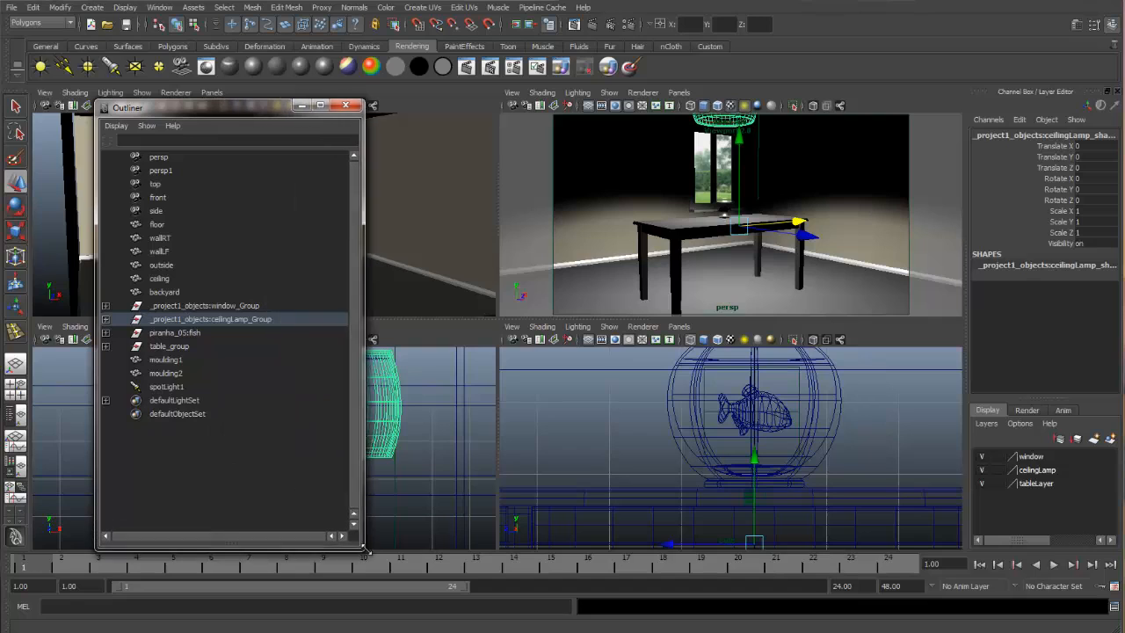
left_click(164, 388)
double_click(164, 387)
type("ceiling")
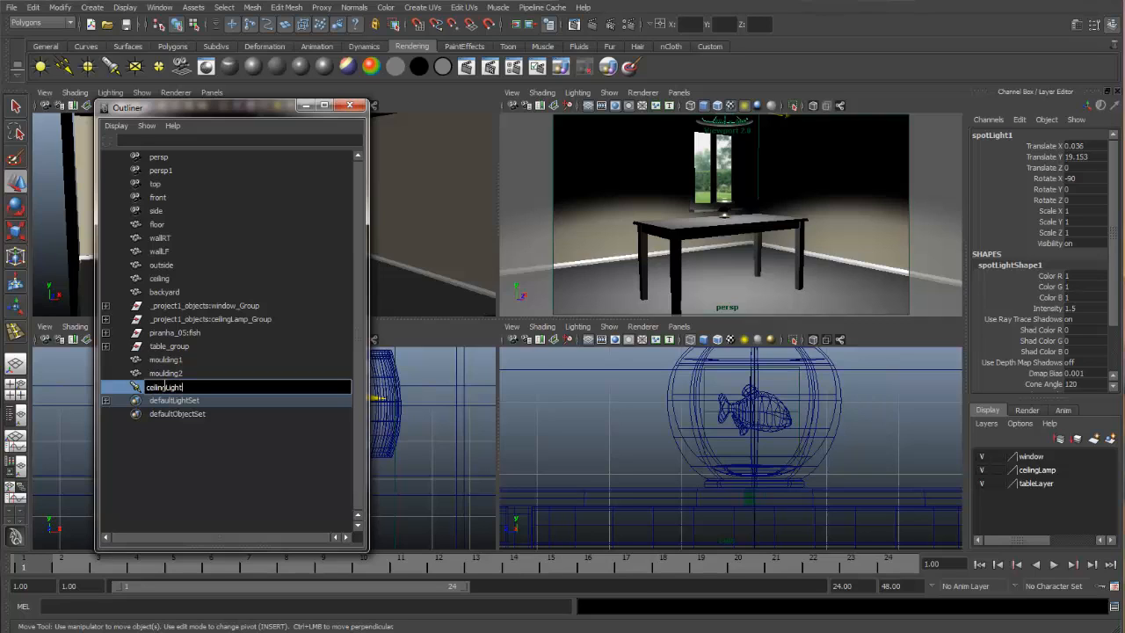
key("Return")
left_click_drag(265, 111, 248, 129)
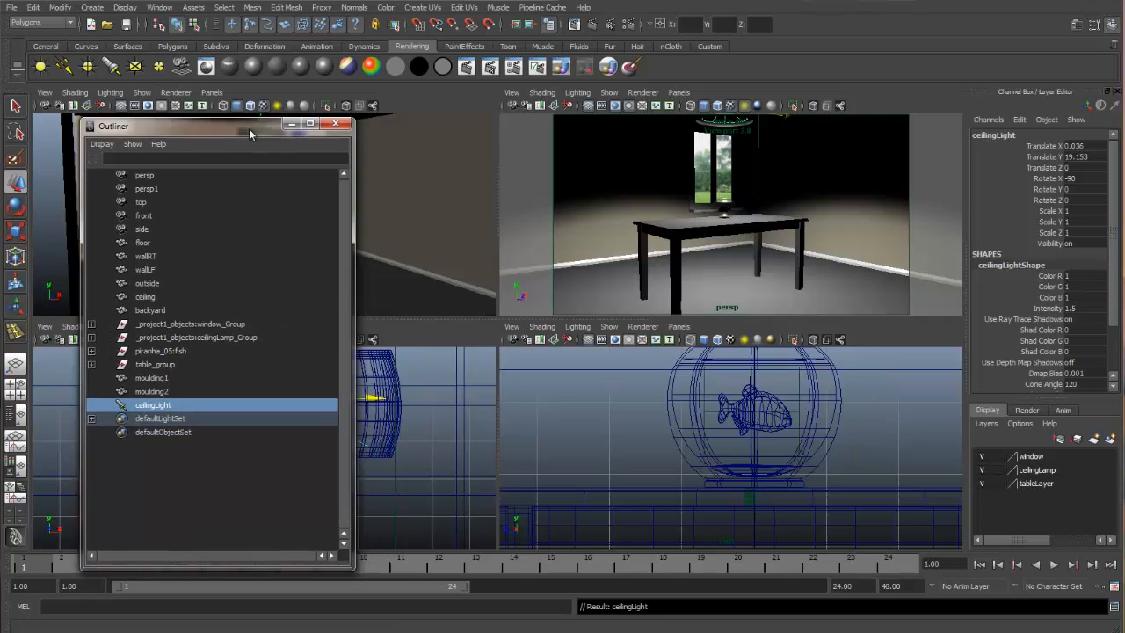
Step: Open the Relationship Editor for light-centric light linking
left_click(163, 7)
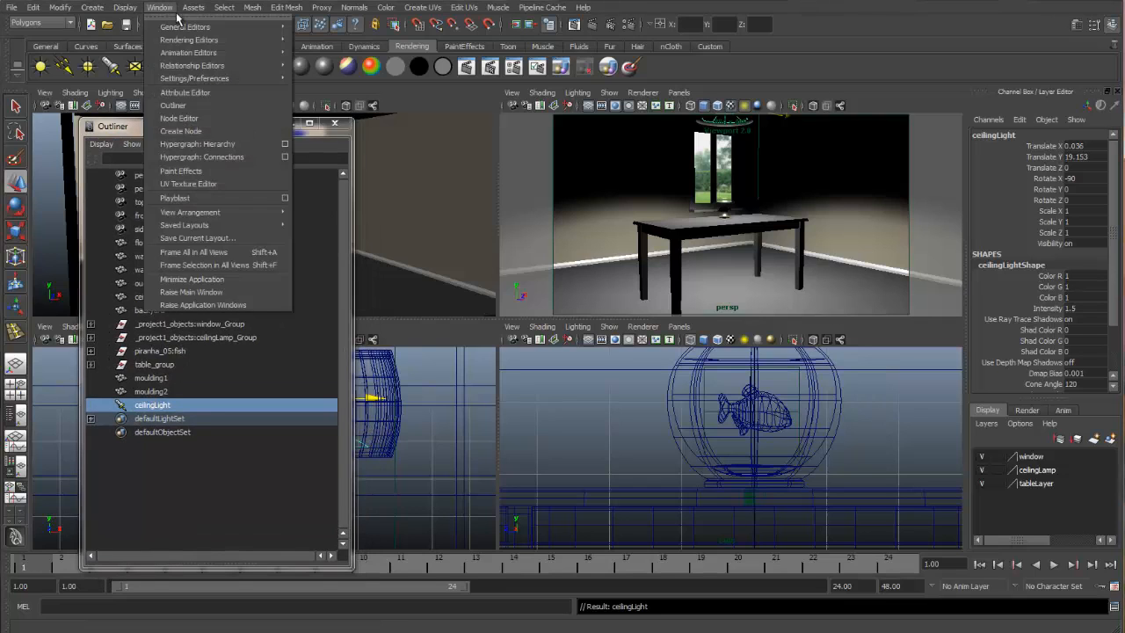
mouse_move(207, 71)
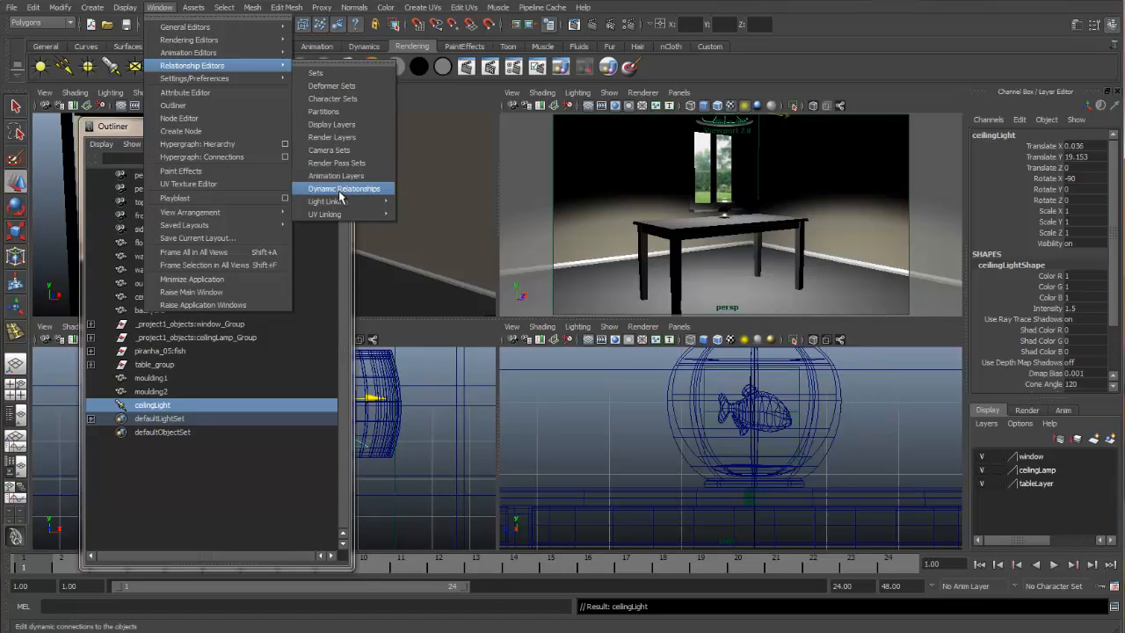
mouse_move(370, 202)
left_click(424, 209)
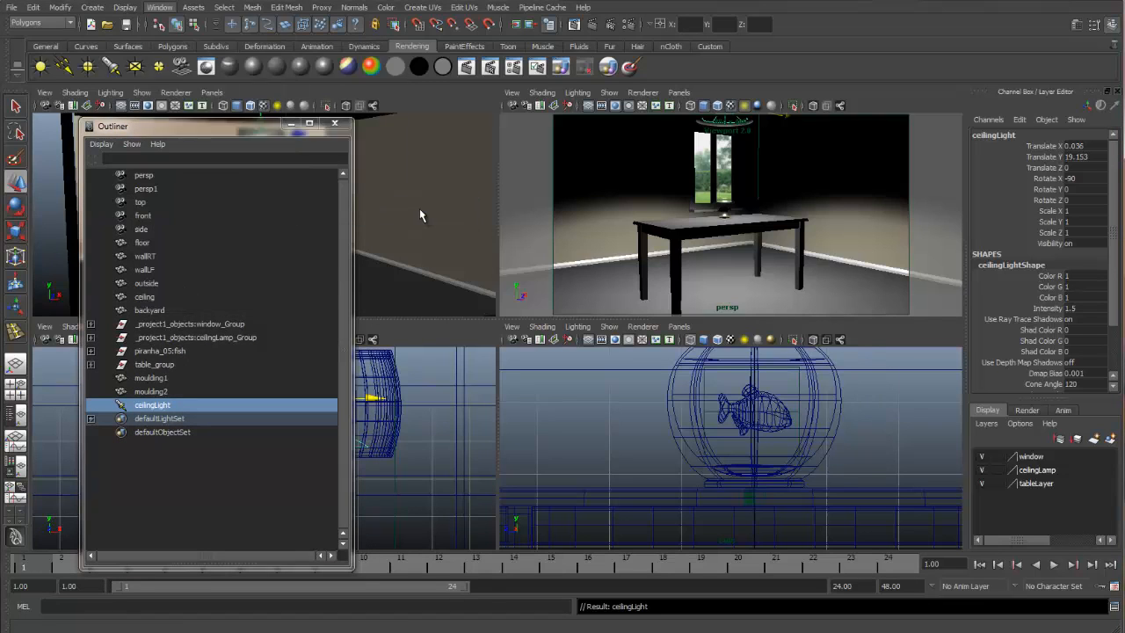
left_click_drag(541, 238, 422, 27)
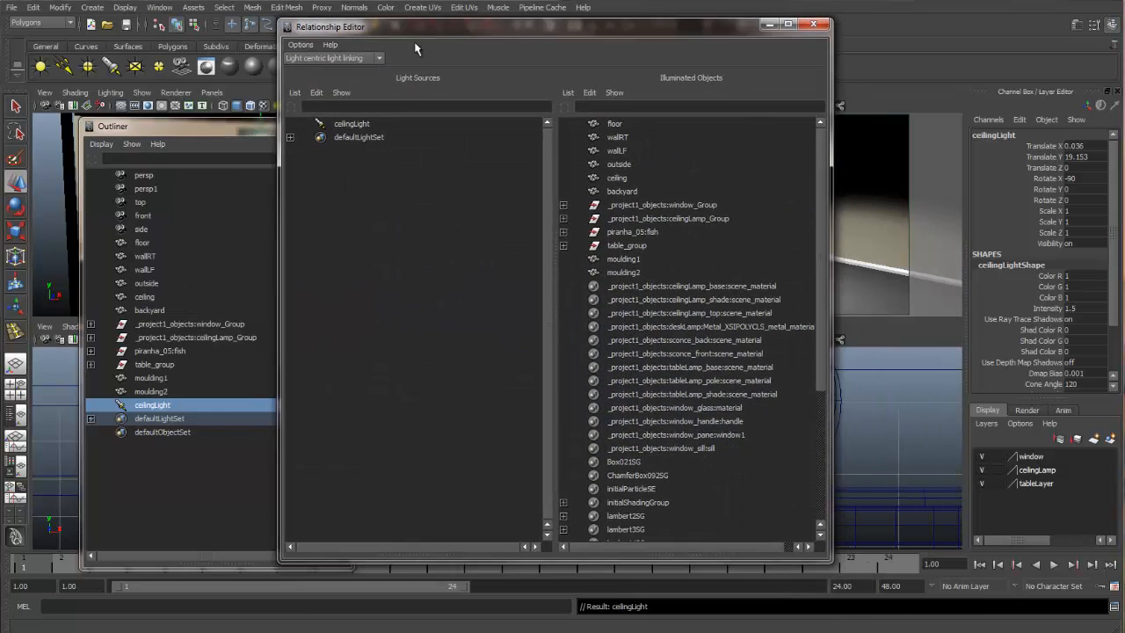
Step: Unlink the lightbulb in the ceiling lamp group from the objects illuminated by ceilingLight
left_click(360, 124)
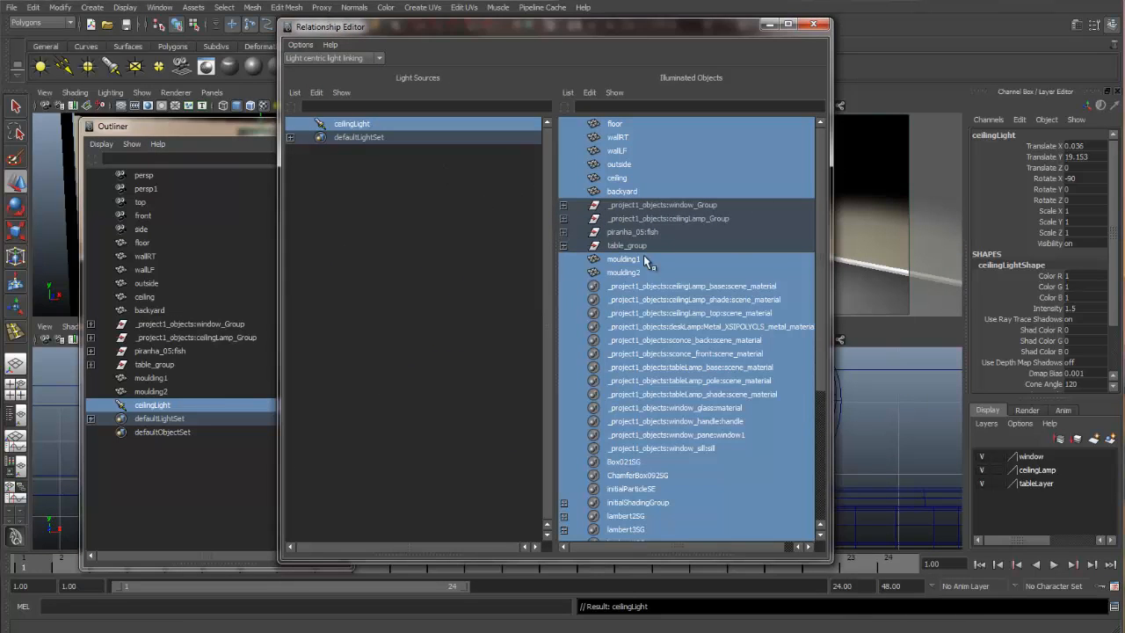
left_click(564, 219)
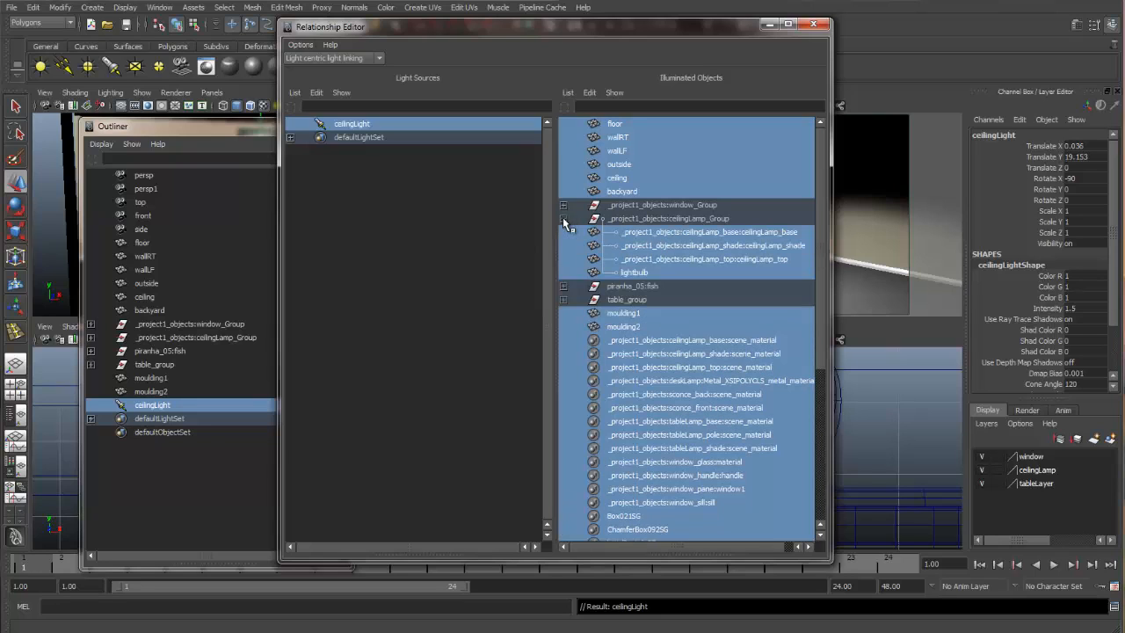
left_click(644, 274)
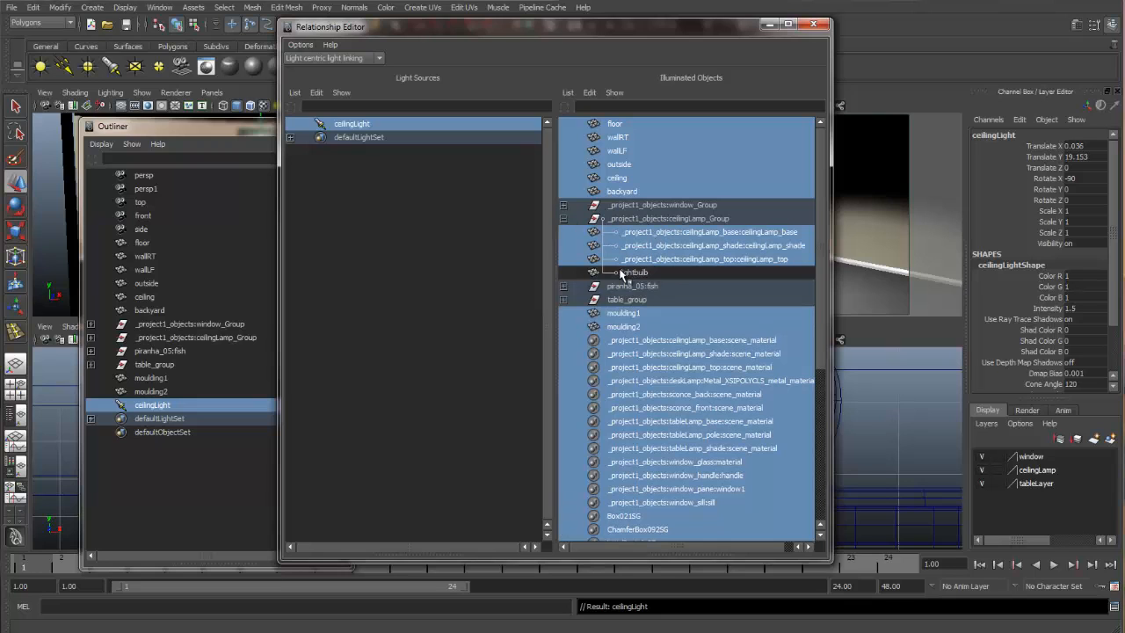
Step: Close the Relationship Editor and render the persp view with mental ray to examine the ceiling light's effect
left_click(813, 24)
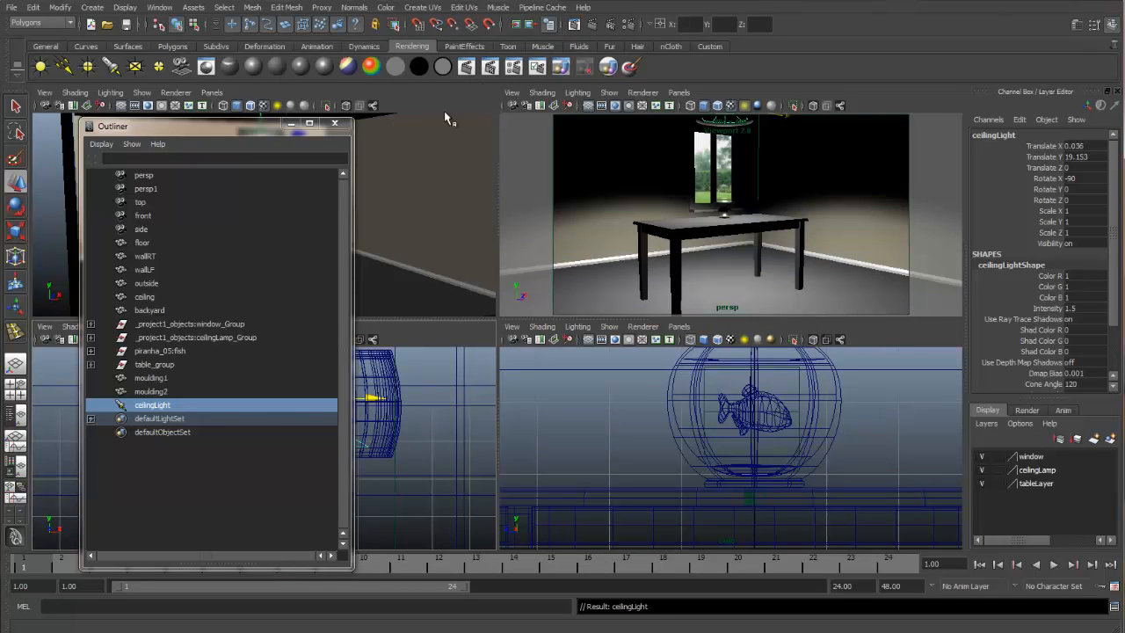
left_click(589, 24)
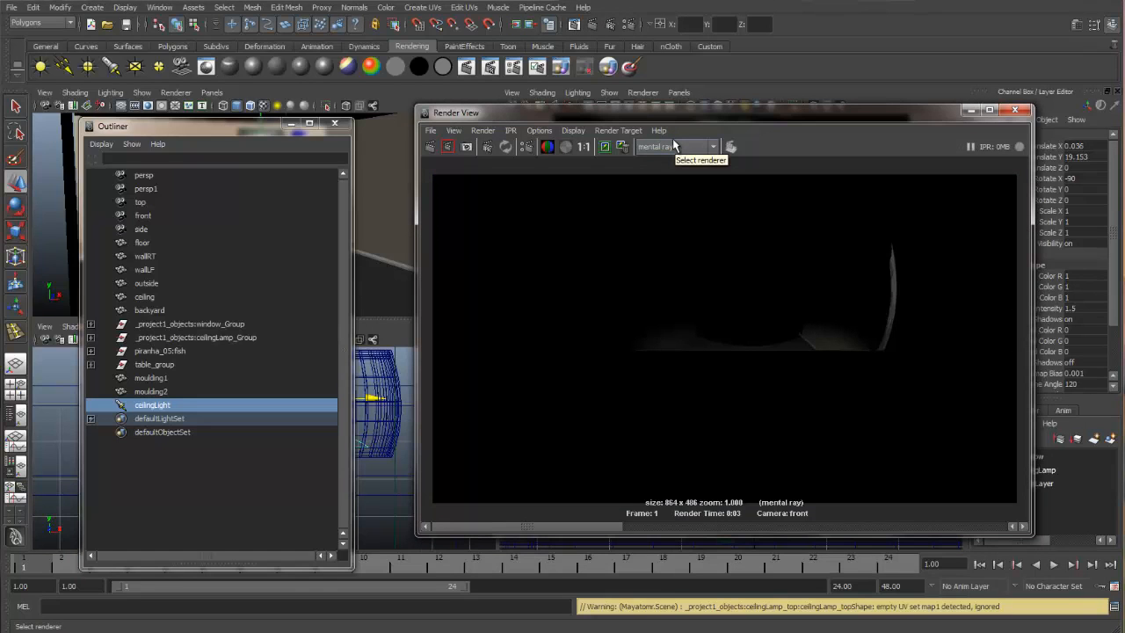
left_click(1015, 110)
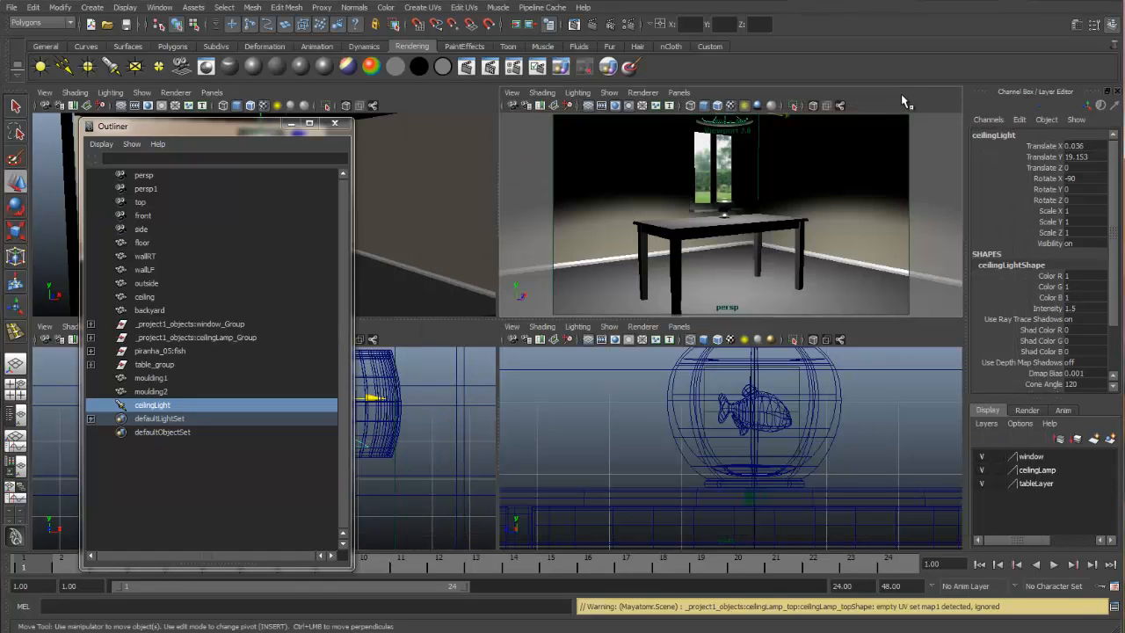
left_click(591, 24)
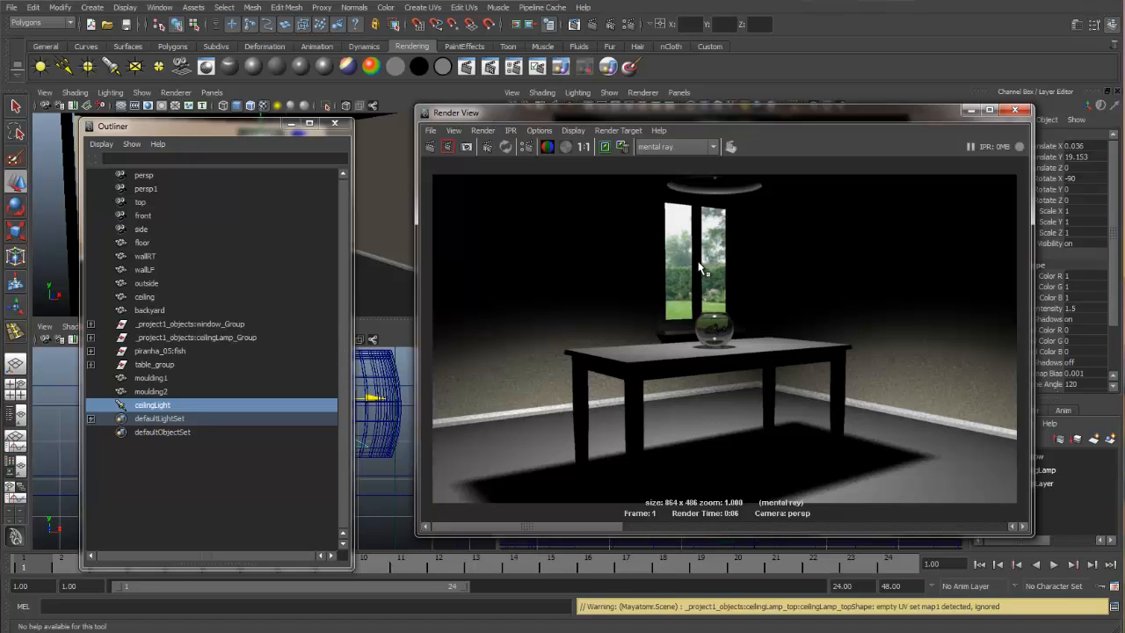
left_click_drag(607, 113, 644, 112)
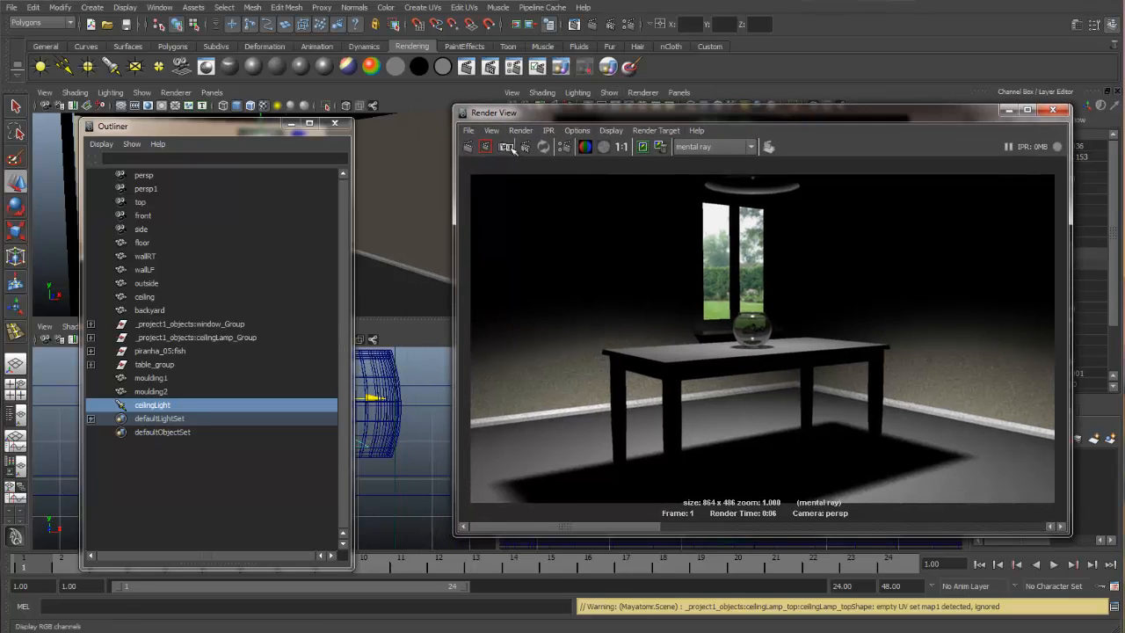
left_click_drag(259, 127, 227, 95)
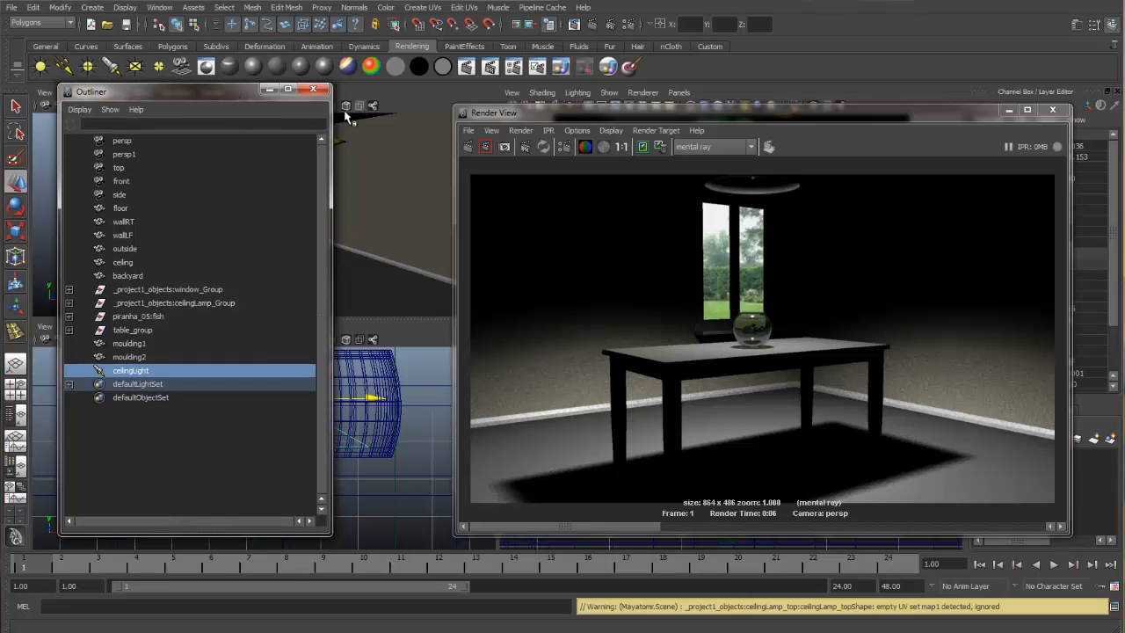
left_click_drag(589, 110, 547, 87)
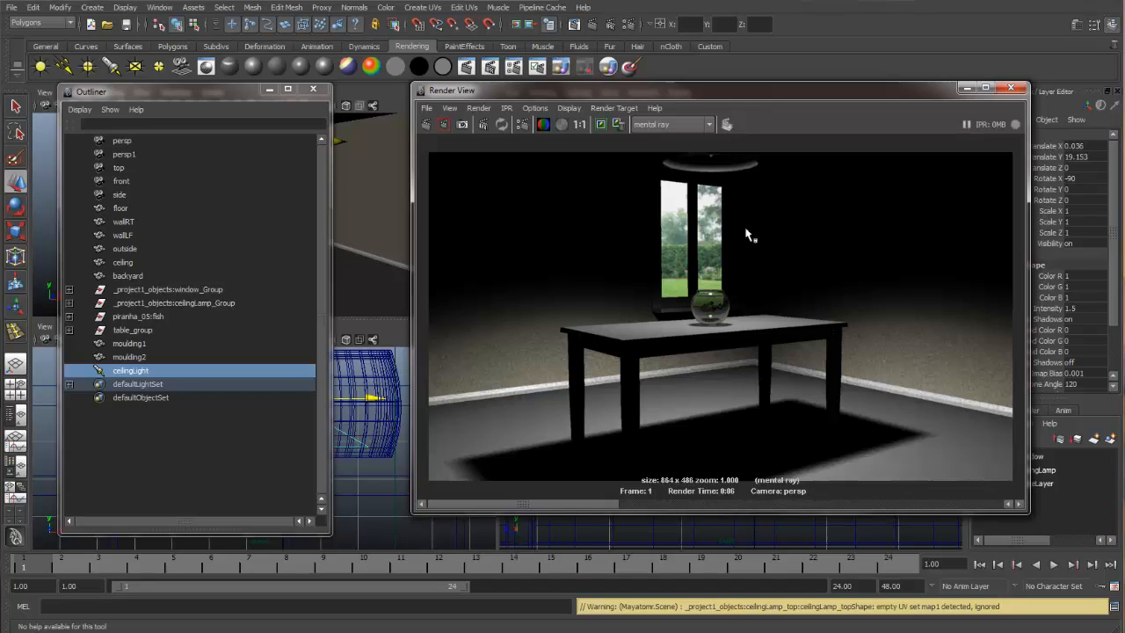
left_click_drag(712, 91, 705, 134)
left_click(1003, 116)
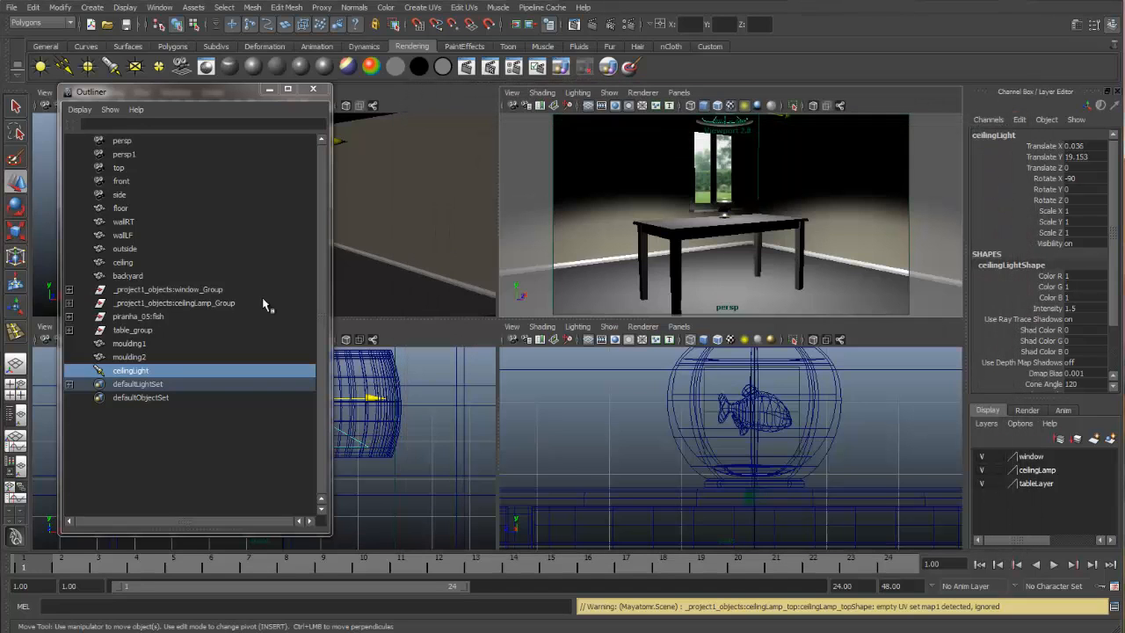
Step: Open the attributes of ceilingLight and set its decay rate to Quadratic
double_click(148, 371)
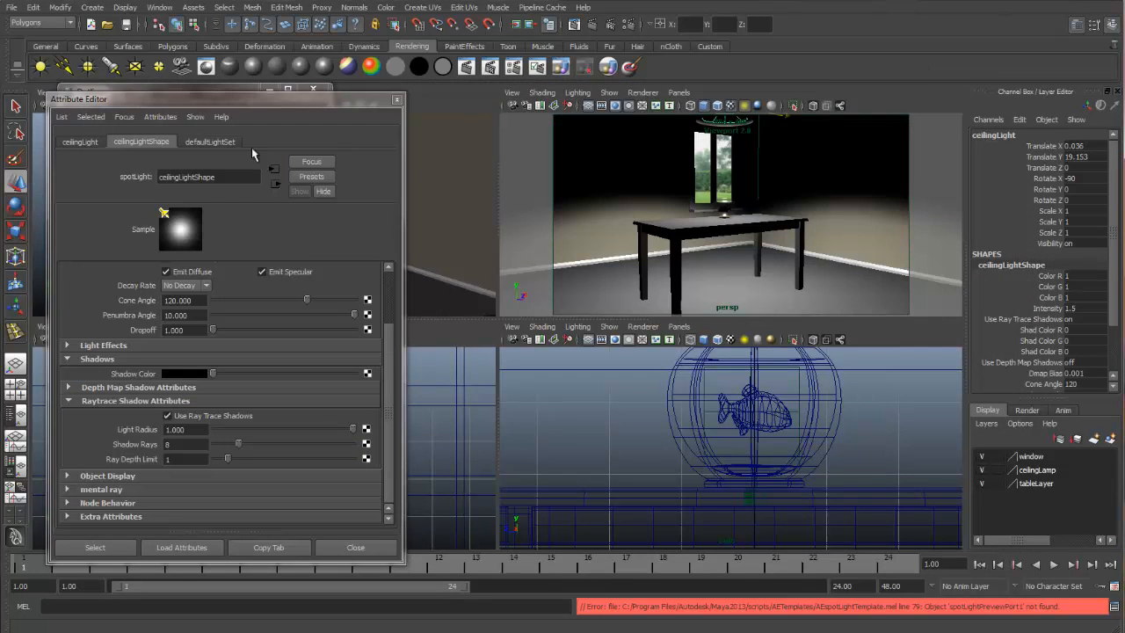
left_click(205, 288)
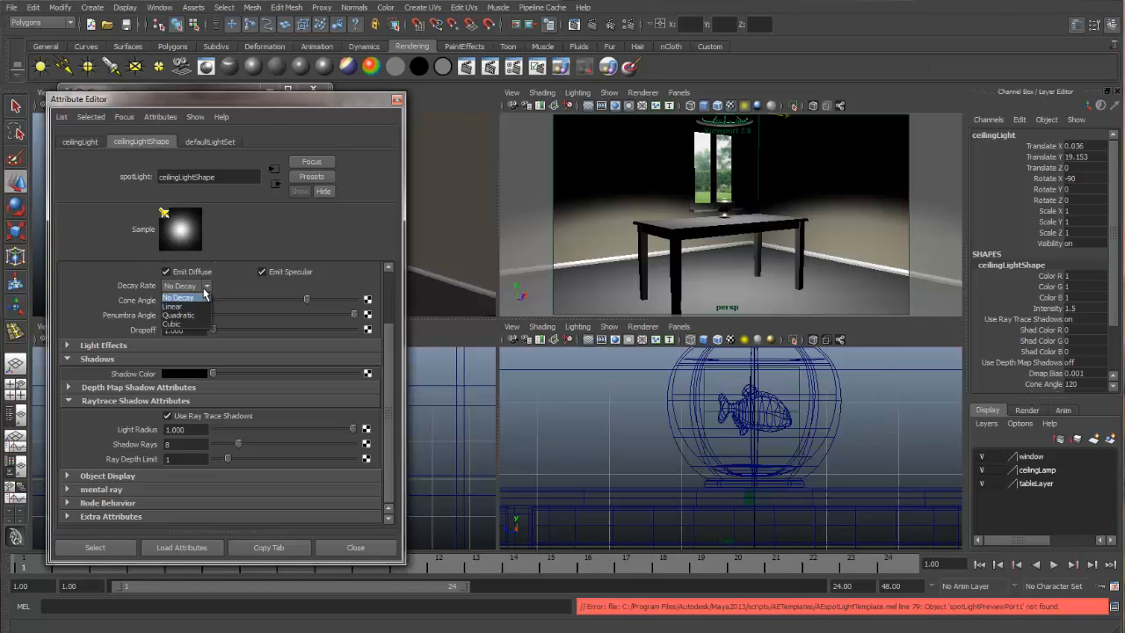
left_click(180, 315)
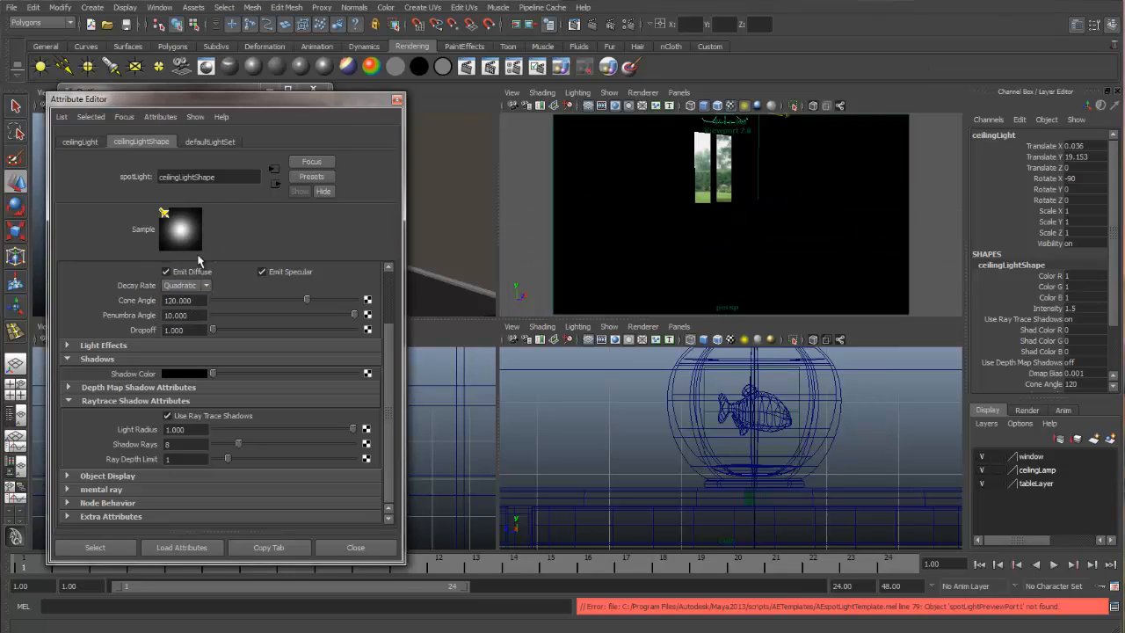
Step: Try an intensity of 200 and then 400 for ceilingLight
left_click_drag(392, 300, 389, 278)
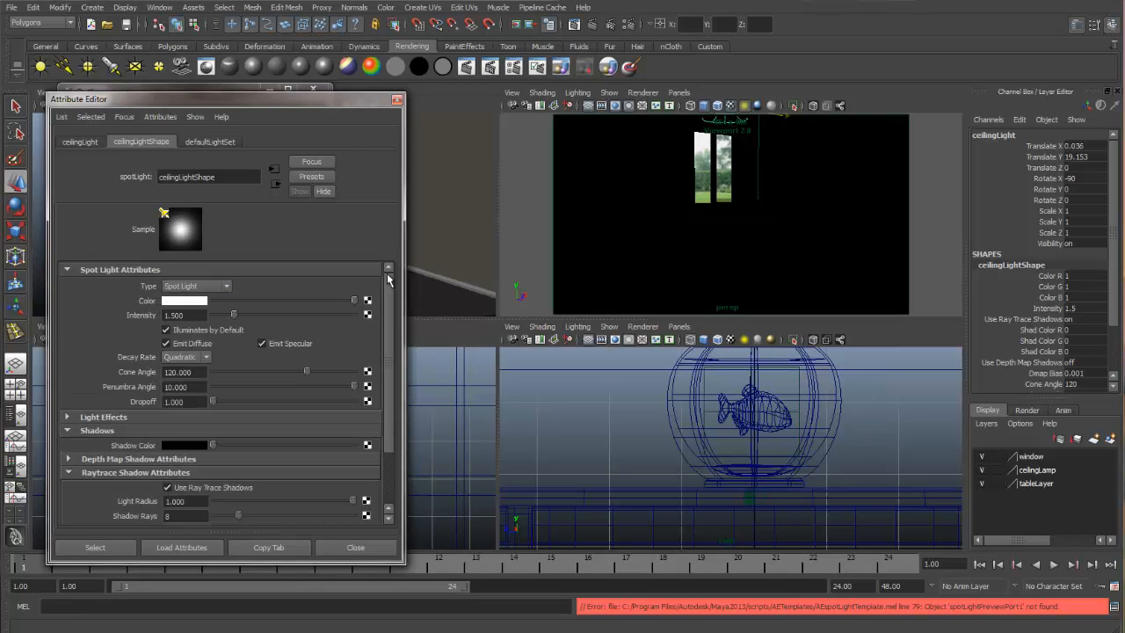
left_click_drag(206, 315, 116, 312)
type("200")
key("Return")
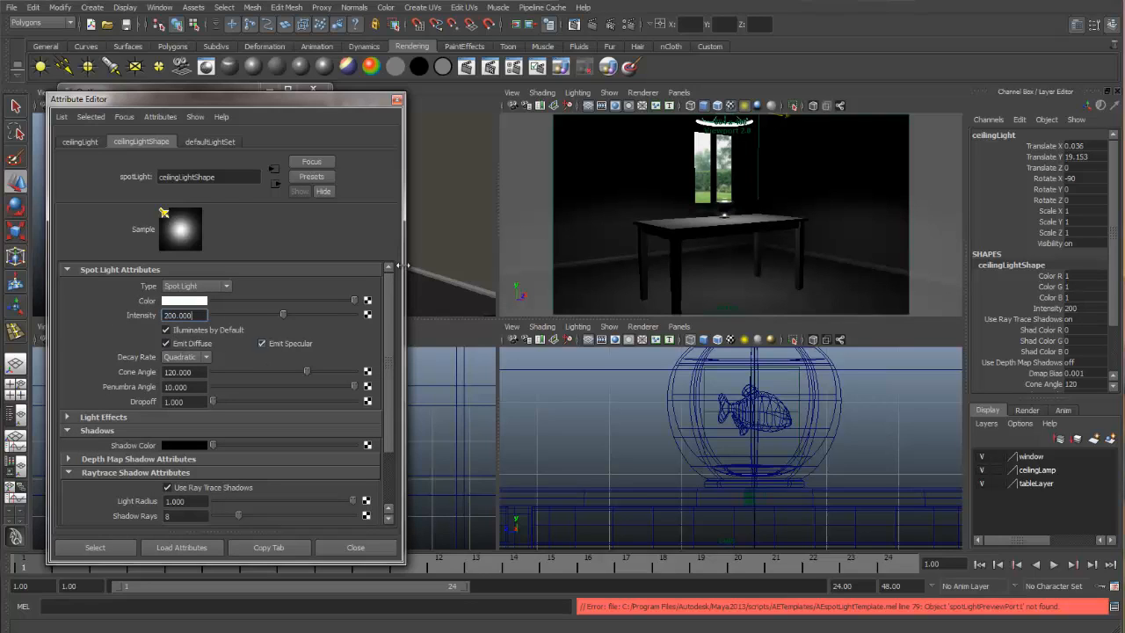
left_click_drag(198, 314, 149, 317)
type("400")
key("Return")
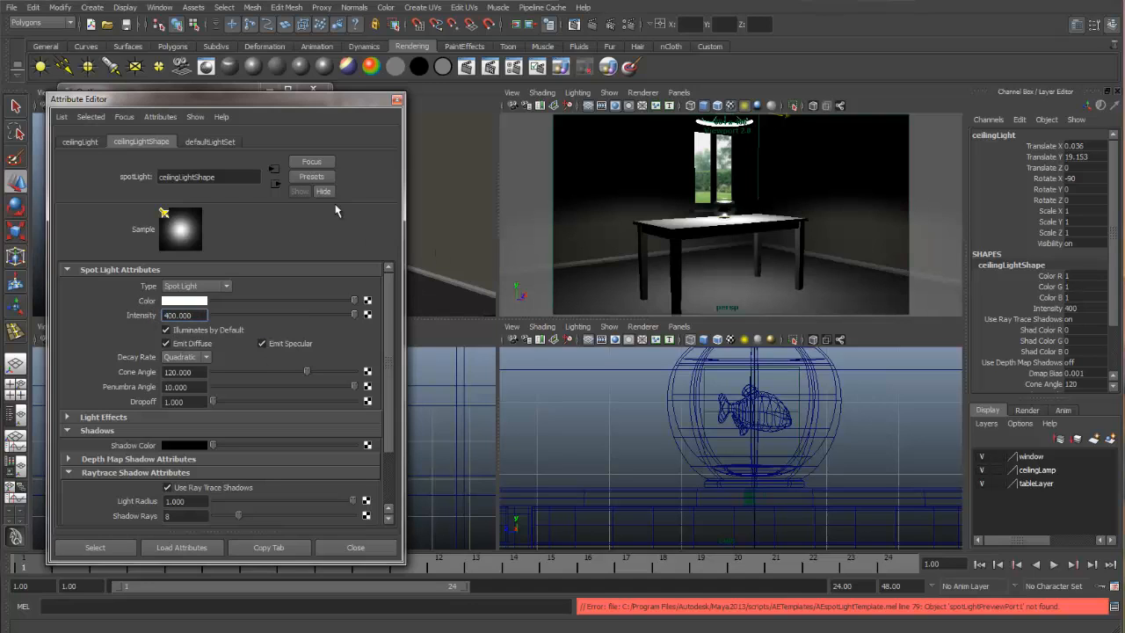
Step: Render the persp view to check the room under quadratic decay
left_click(591, 25)
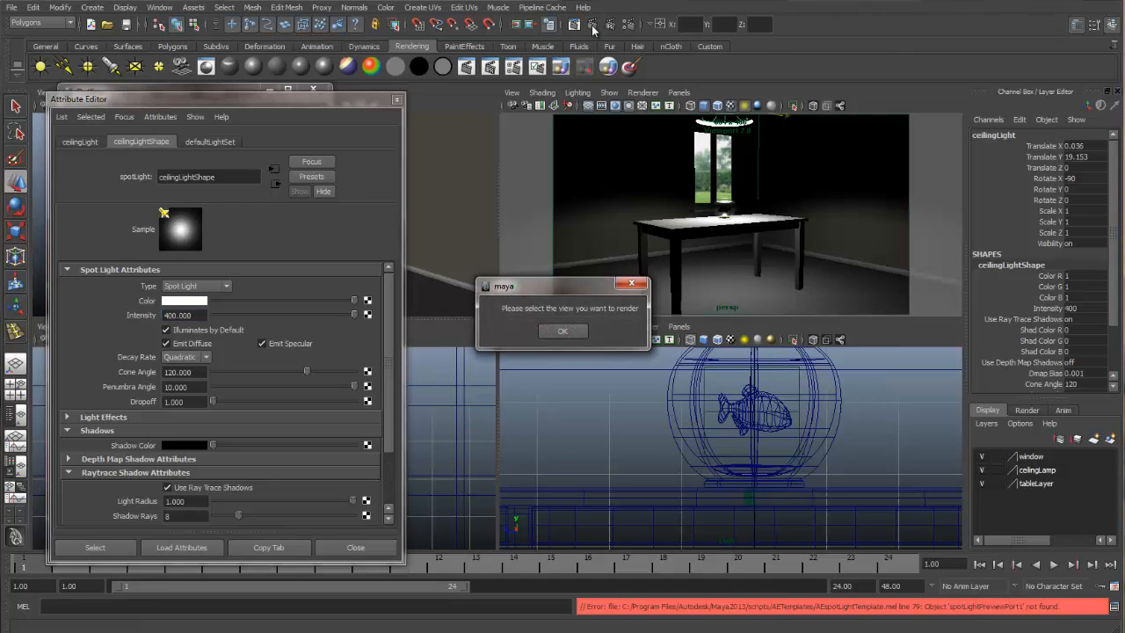
left_click(573, 331)
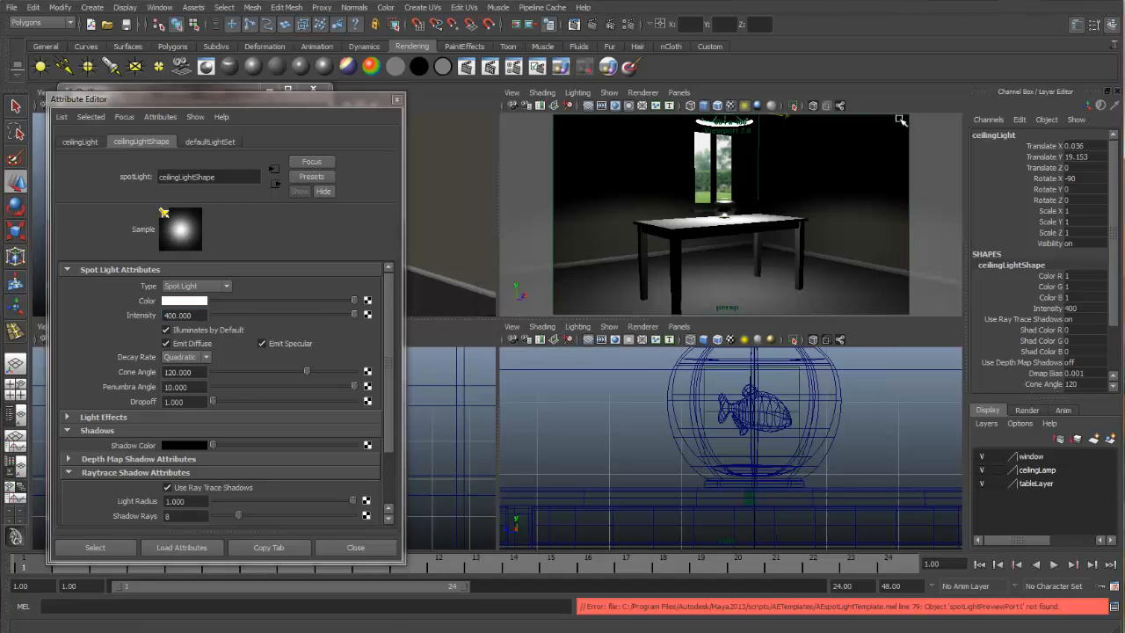
left_click(591, 25)
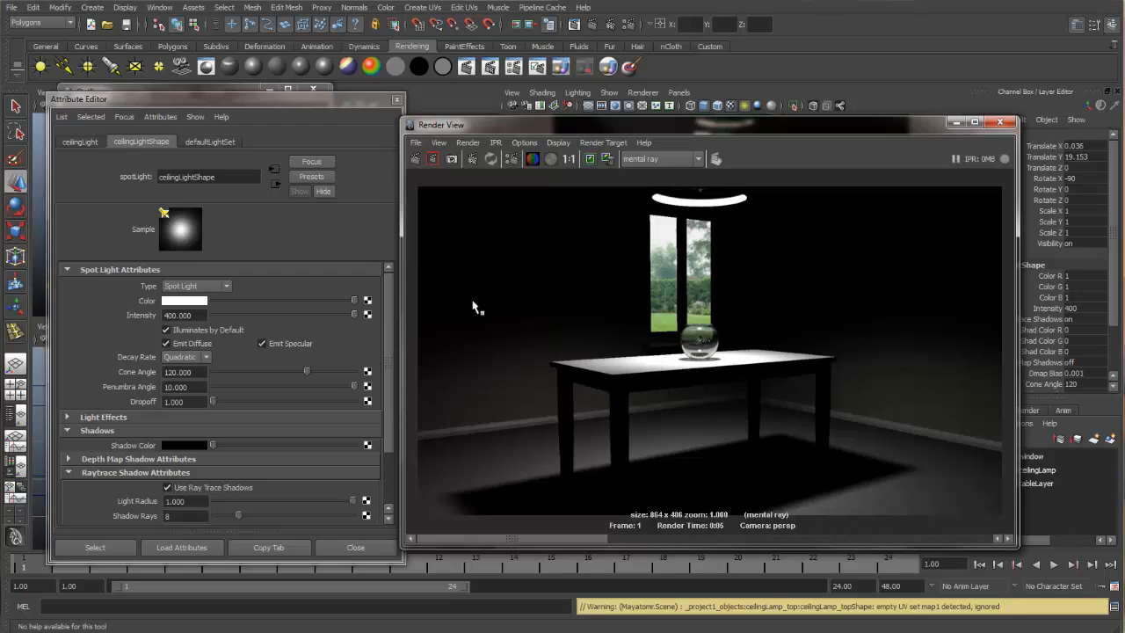
Step: Change ceilingLight's decay rate to Linear and set its intensity to 50
left_click(227, 287)
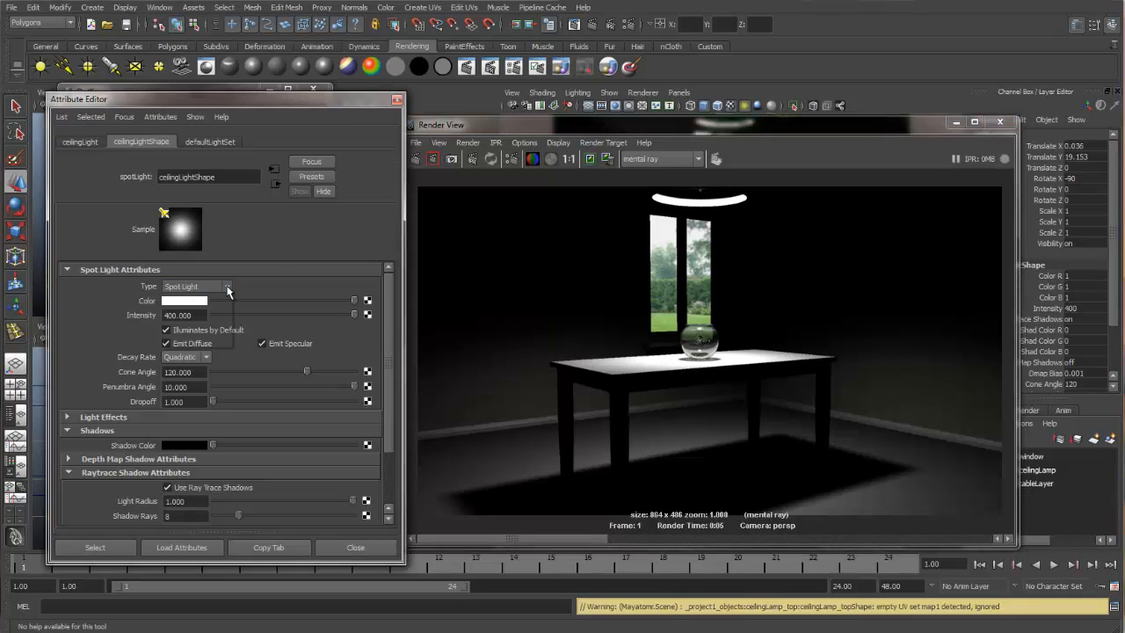
left_click(302, 281)
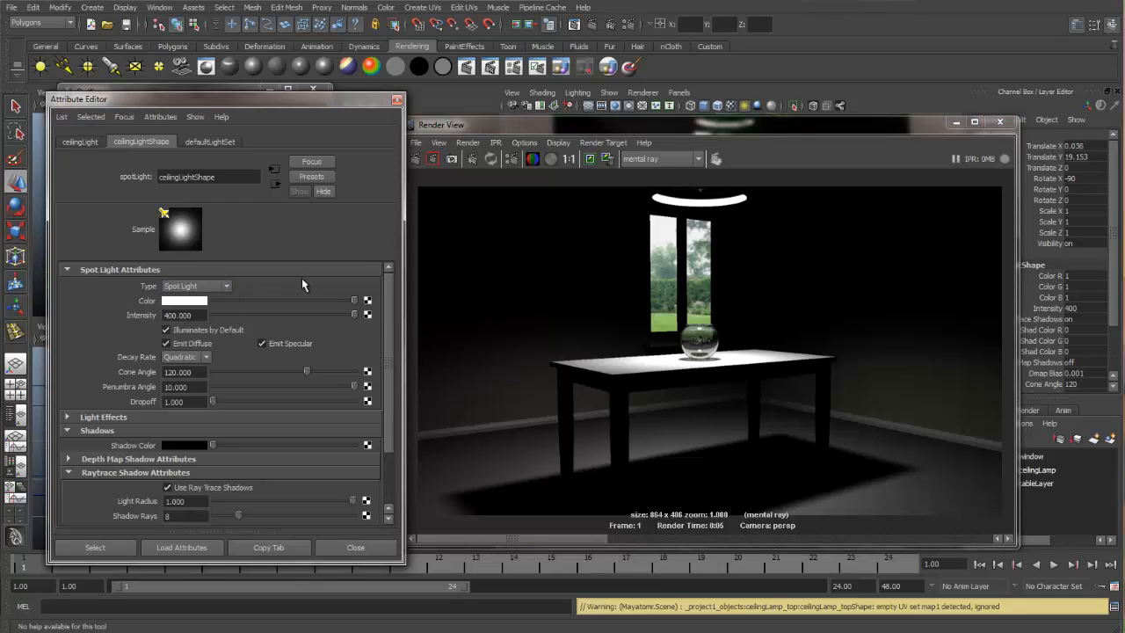
left_click(206, 358)
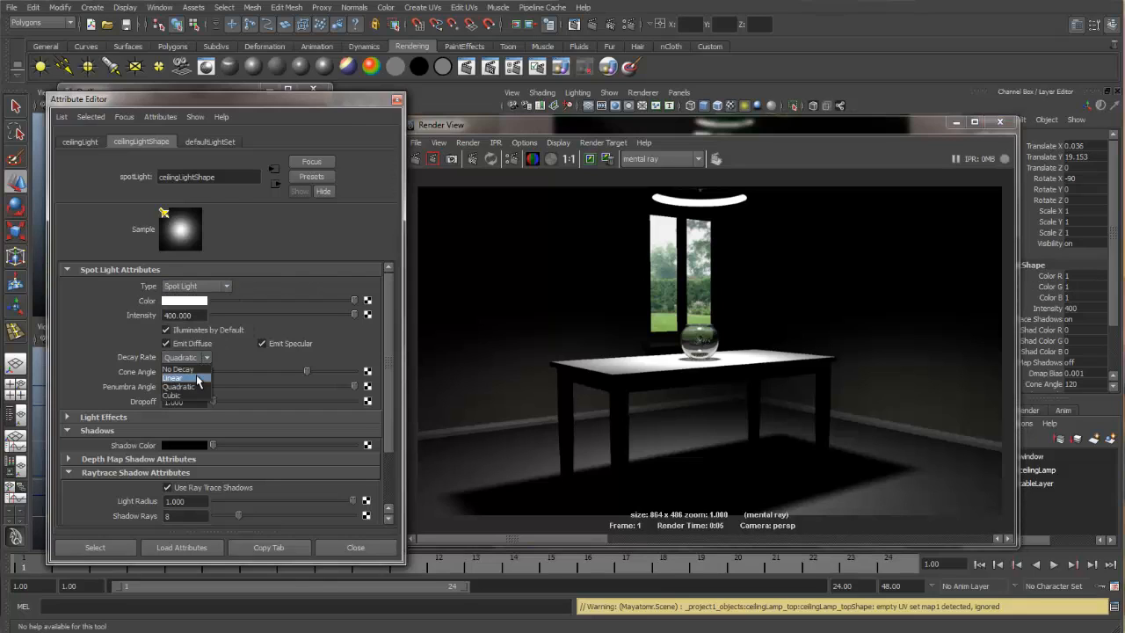
left_click(196, 377)
left_click(184, 315)
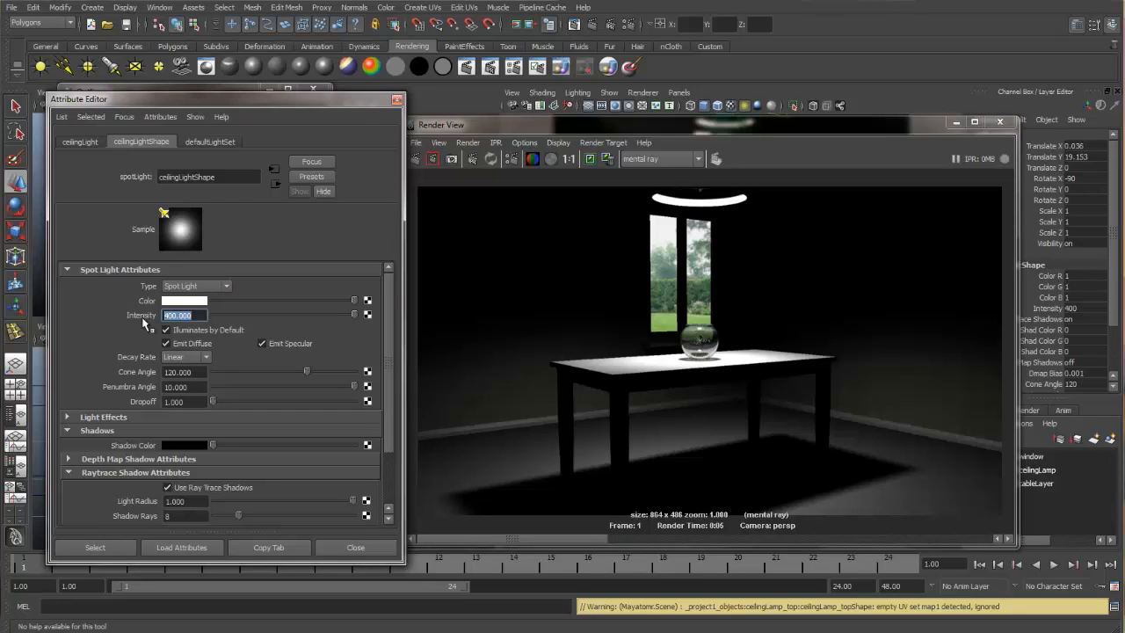
type("50")
key("Return")
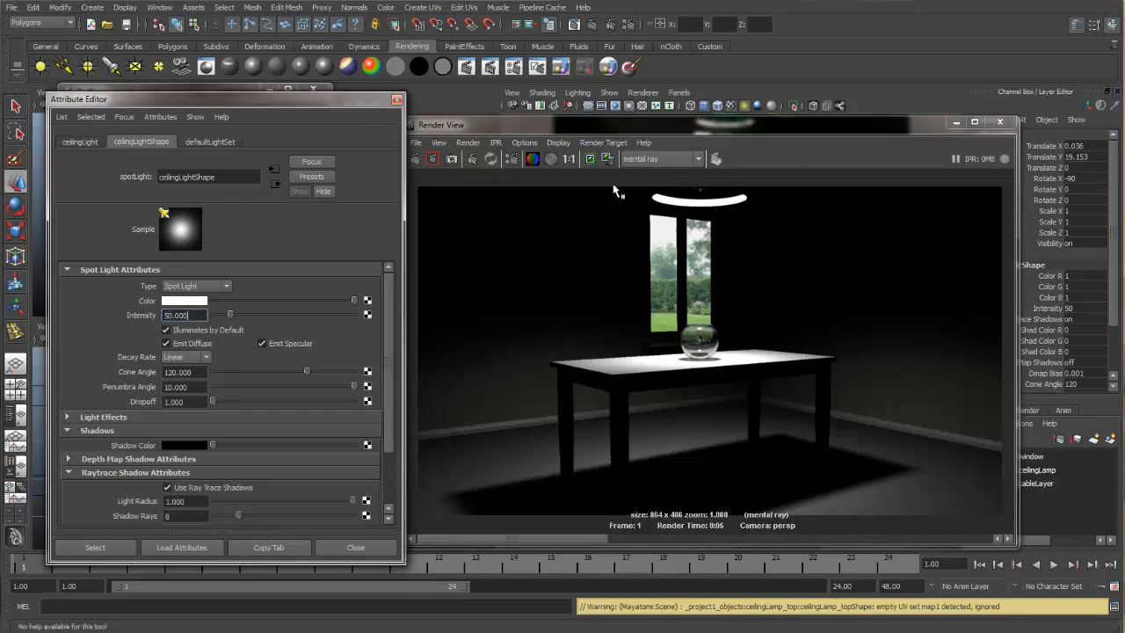
Step: Close the render, try an intensity of 10 for ceilingLight, and settle on 20
left_click(951, 122)
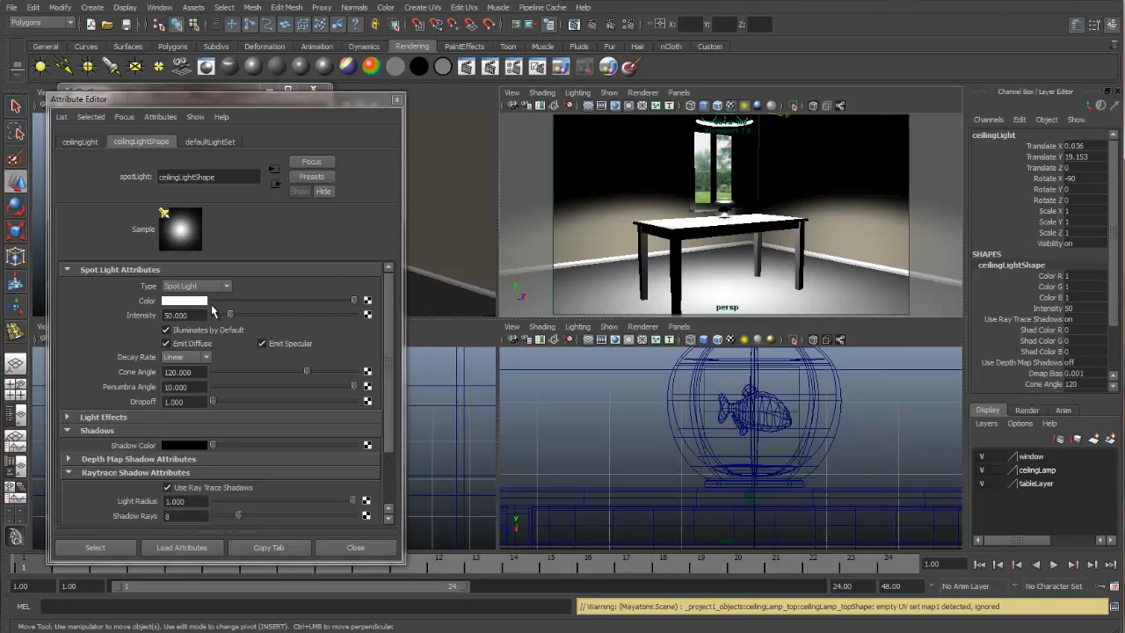
left_click(182, 315)
left_click_drag(184, 315, 130, 317)
type("10")
key("Return")
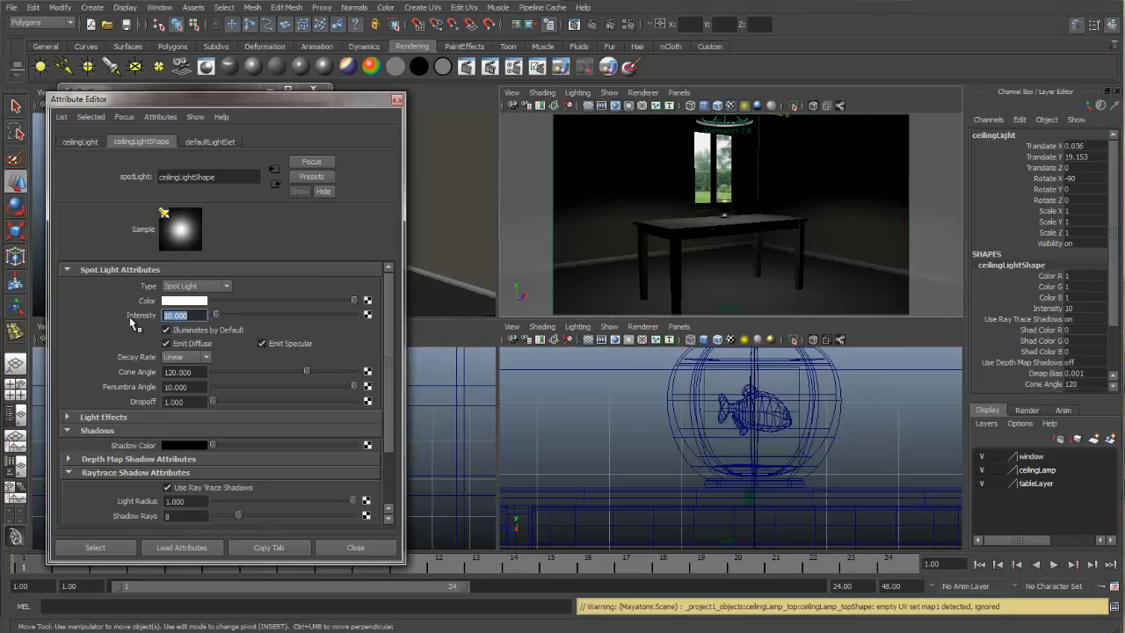
type("20")
key("Return")
Step: Render the room with the linear decay settings, and close the render and the light's attributes
left_click(563, 66)
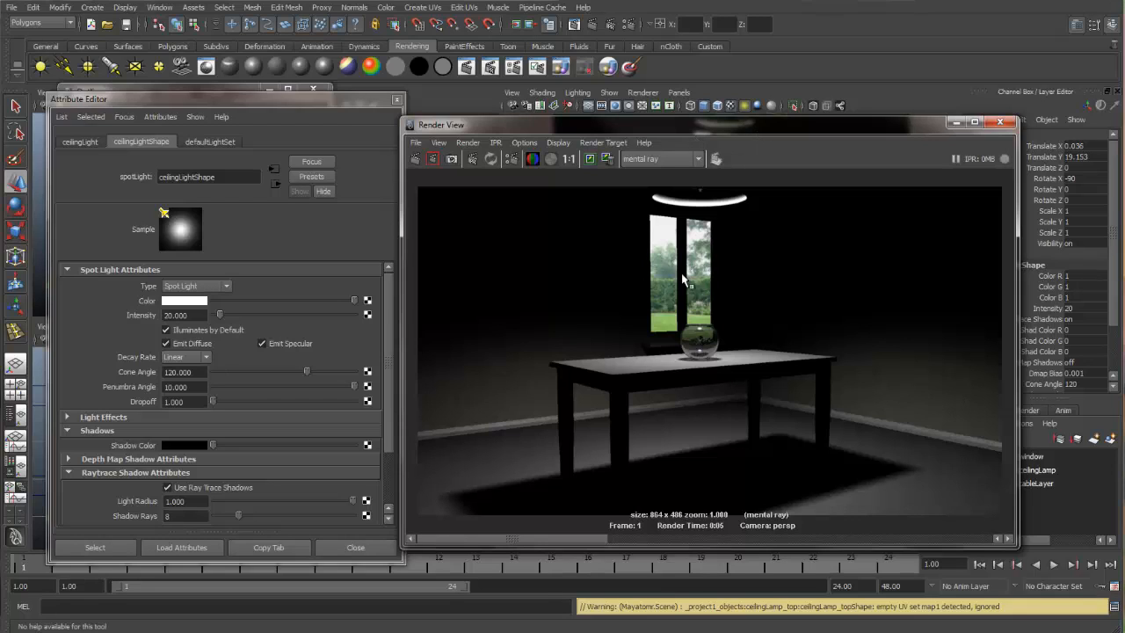
left_click(1001, 122)
left_click(396, 99)
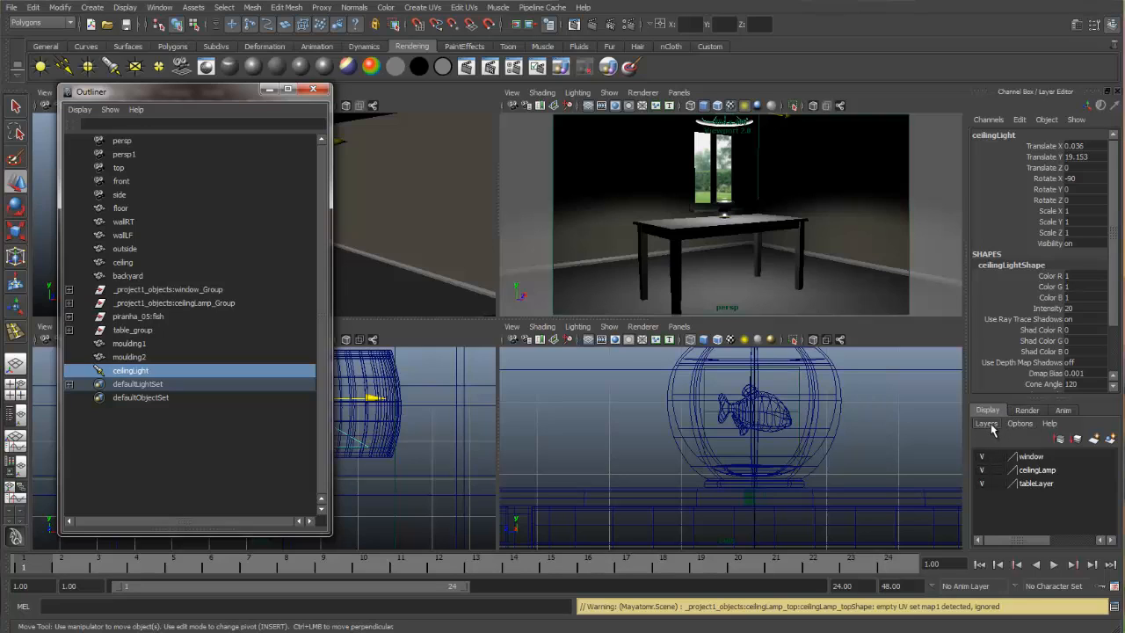
Step: Create a display layer from the selected ceilingLight and name it ceilingLightLayer
left_click(987, 423)
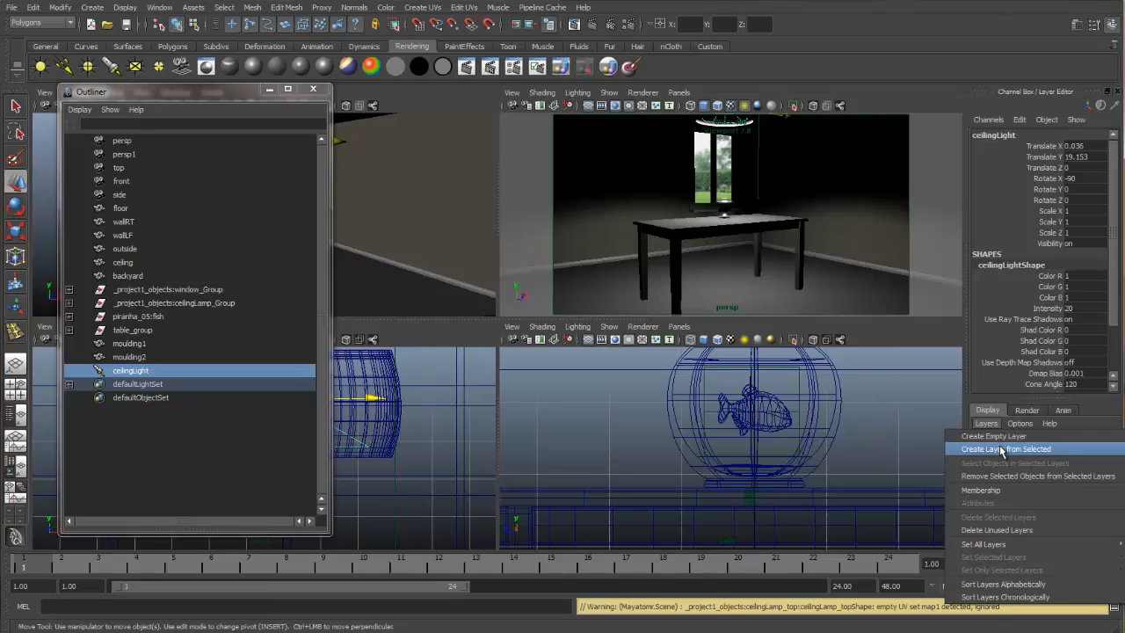
left_click(1002, 450)
double_click(1028, 459)
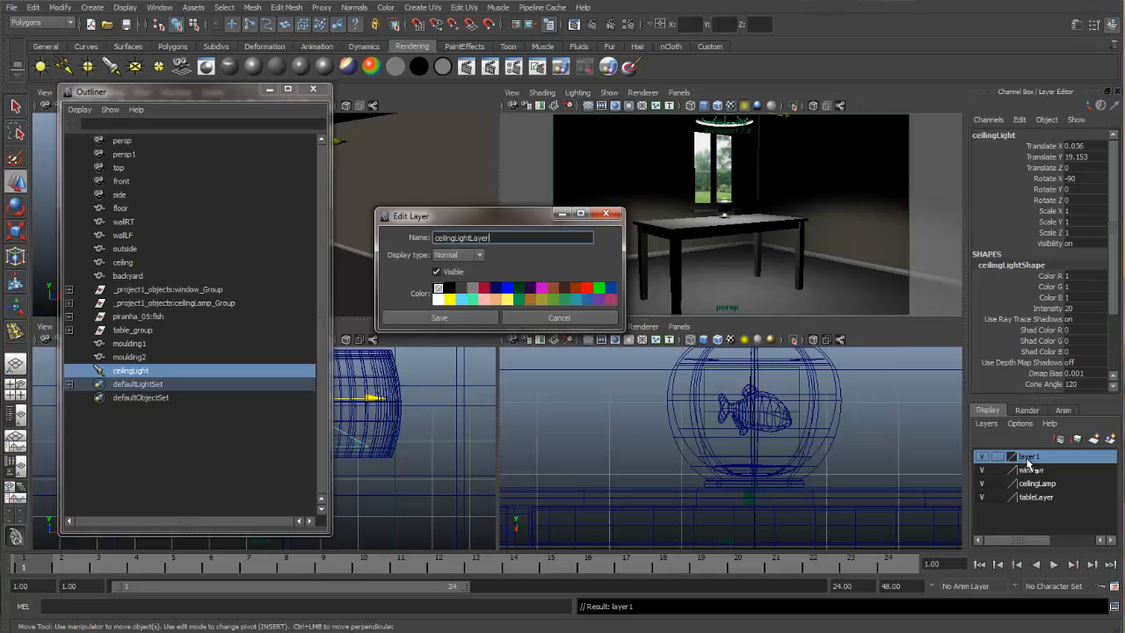
left_click(466, 317)
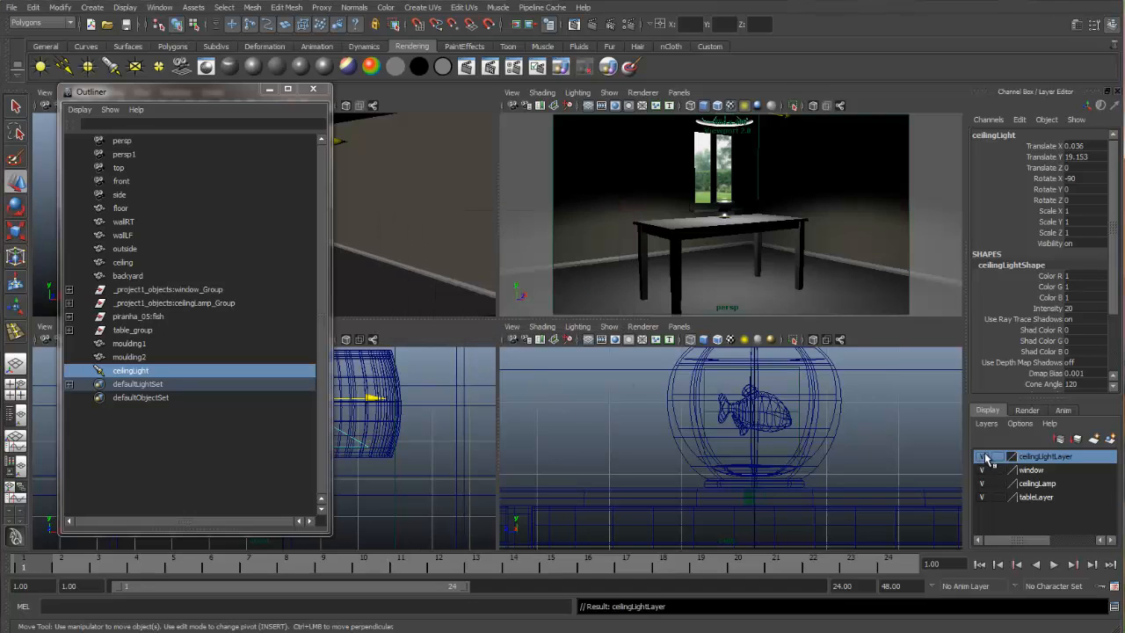
Step: Hide ceilingLightLayer and re-render the persp view, keeping the previous image in the Render View for comparison
left_click(982, 456)
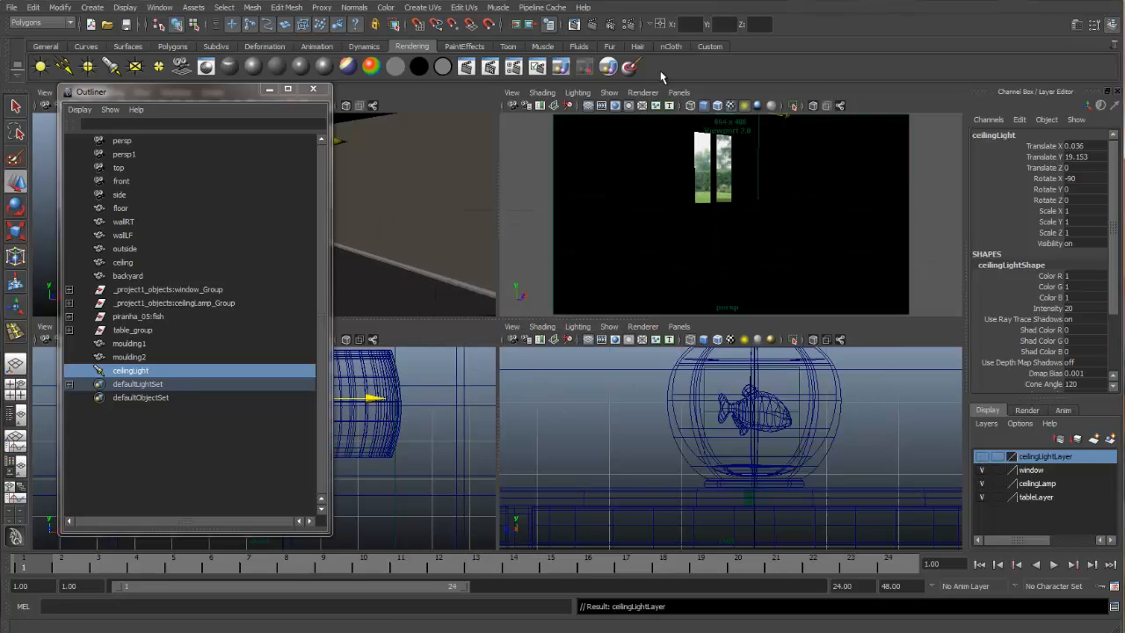
left_click(582, 28)
left_click(590, 161)
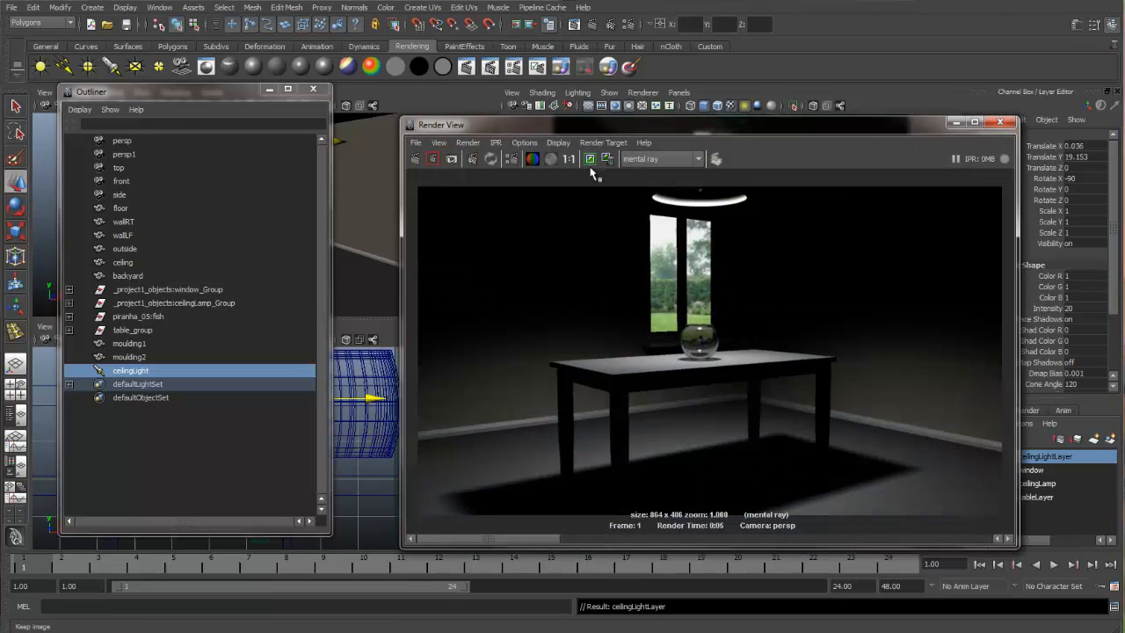
mouse_move(535, 538)
left_mouse_down()
mouse_move(728, 536)
mouse_move(535, 541)
left_mouse_up()
left_click(416, 160)
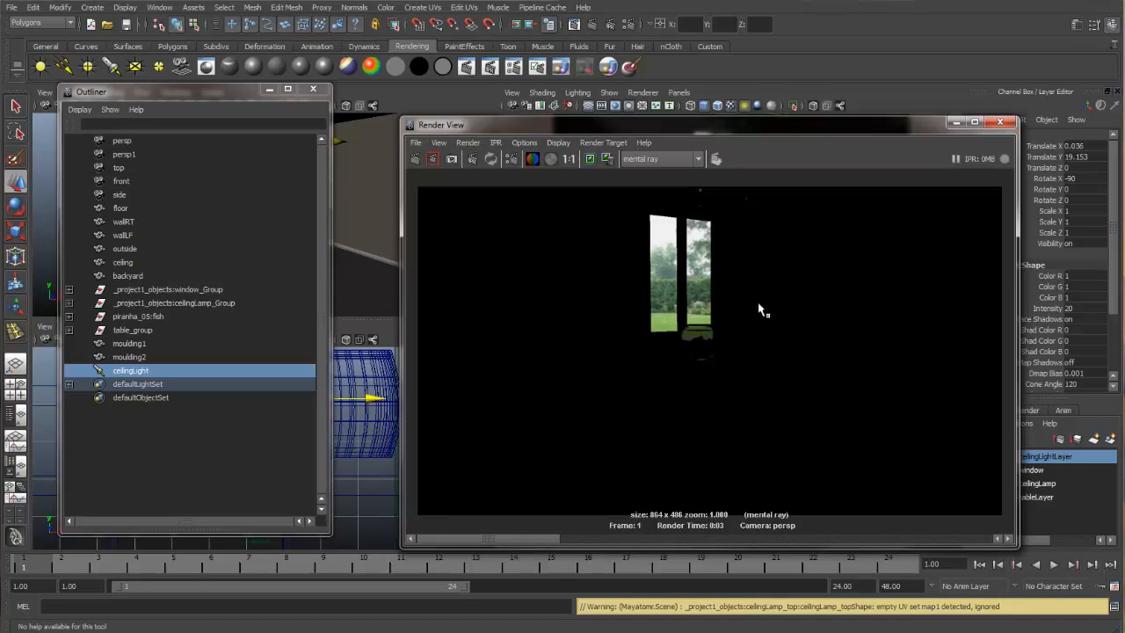
left_click_drag(832, 121, 682, 123)
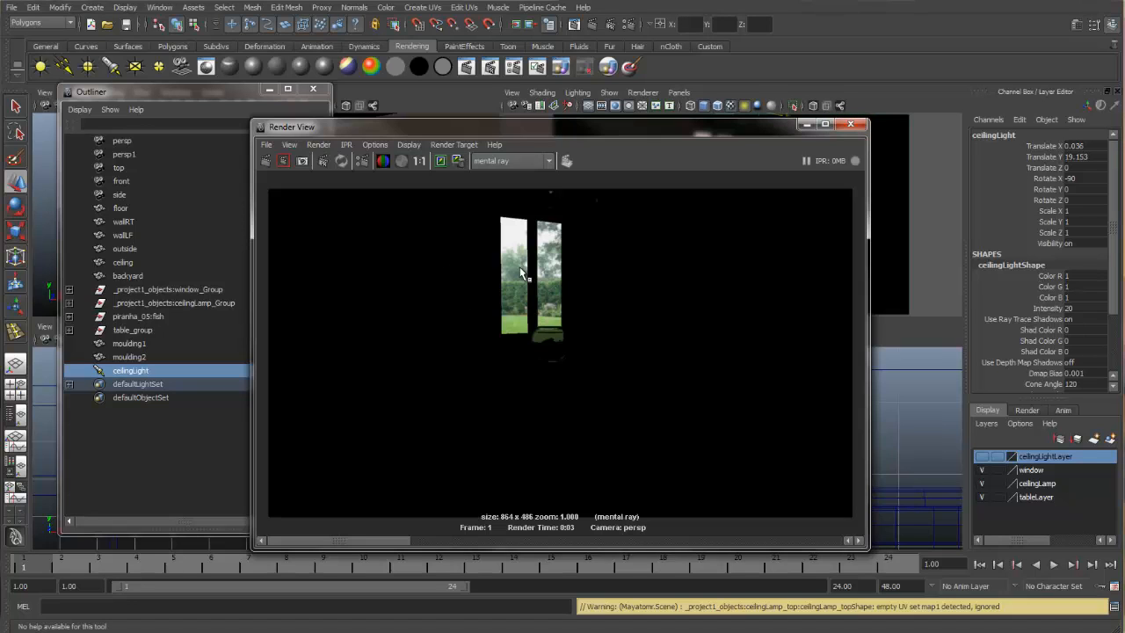
left_click(850, 124)
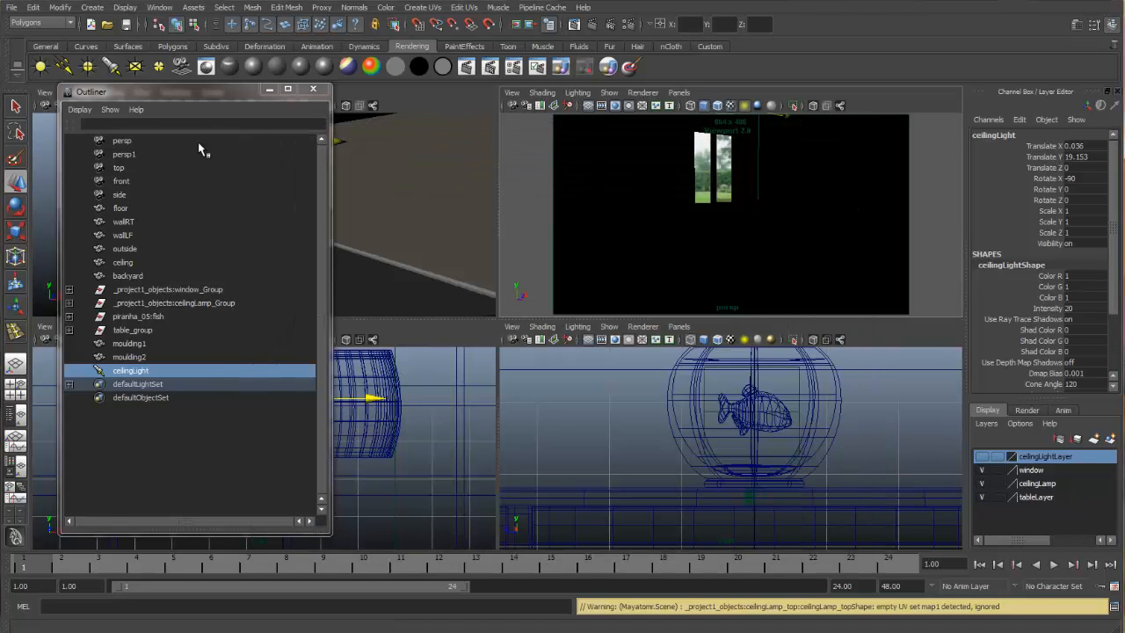
left_click_drag(211, 95, 208, 133)
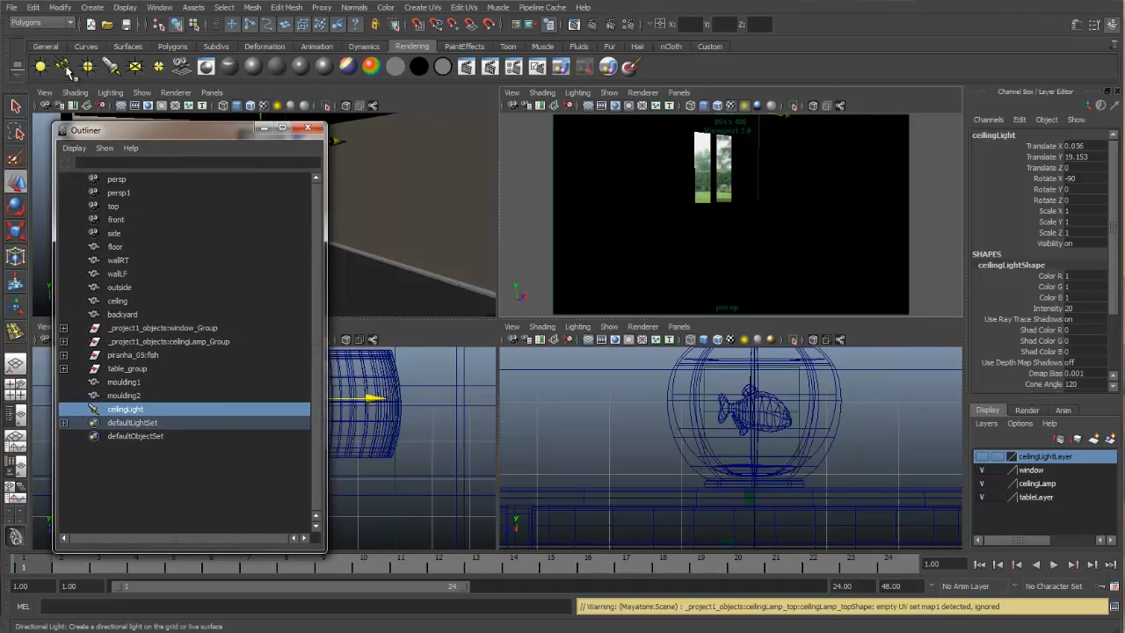
Step: Create a directional light and move it in the front view to the middle of the window, about X 14.15 and Y 12.95
left_click(64, 66)
left_click_drag(191, 132, 244, 394)
left_click_drag(264, 202, 262, 146)
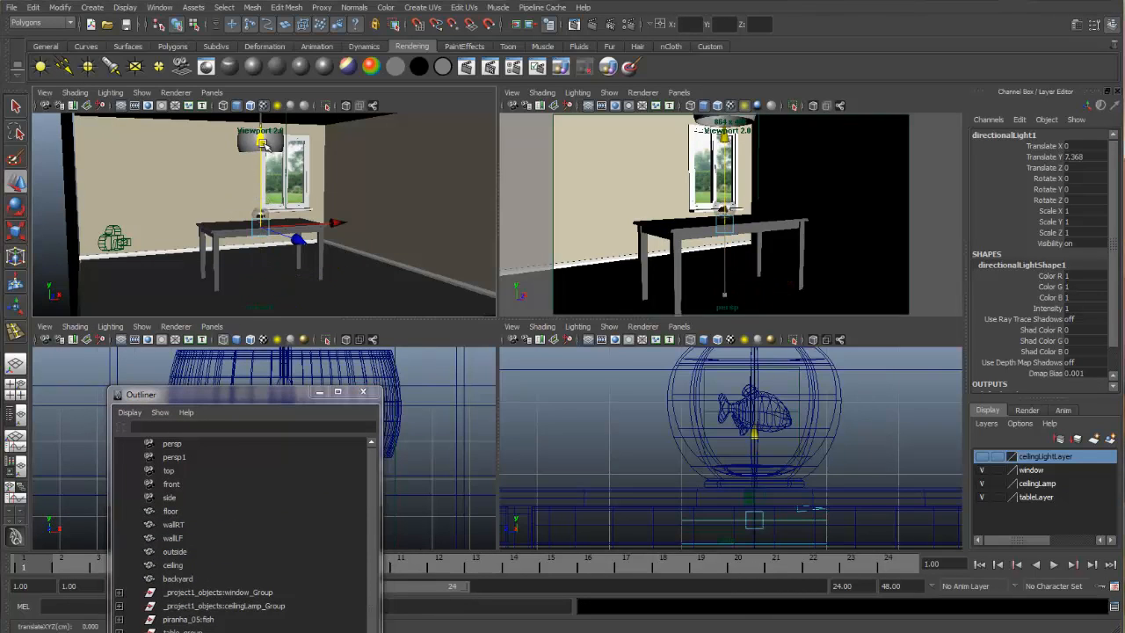
left_click_drag(297, 406, 263, 553)
key("space")
scroll(326, 364, "down", 6)
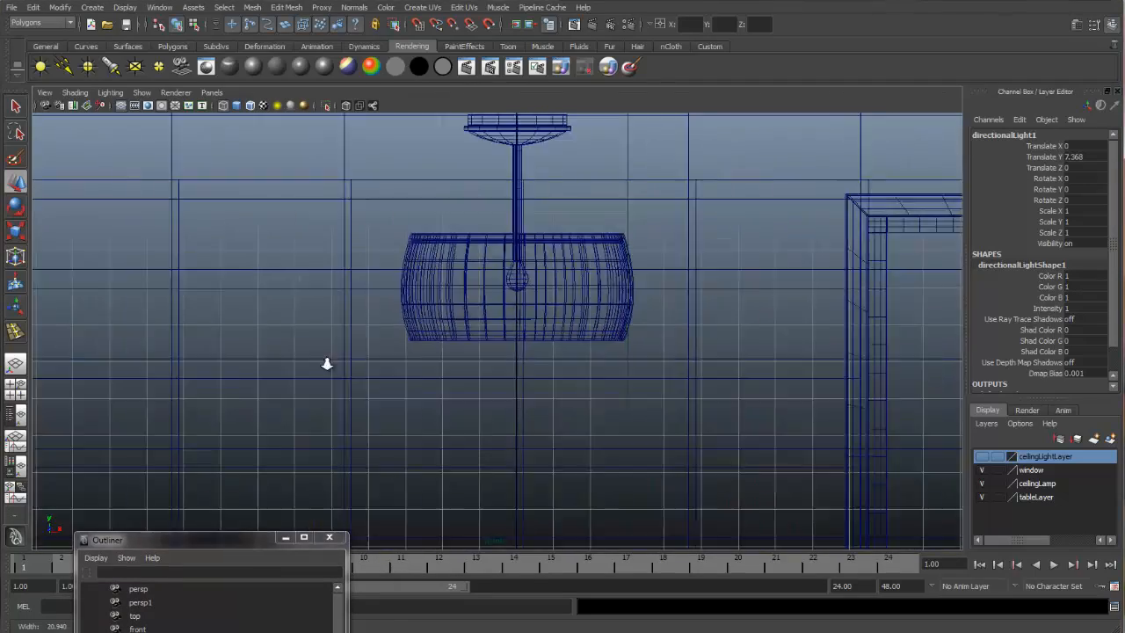
middle_click_drag(508, 422, 413, 302, "alt")
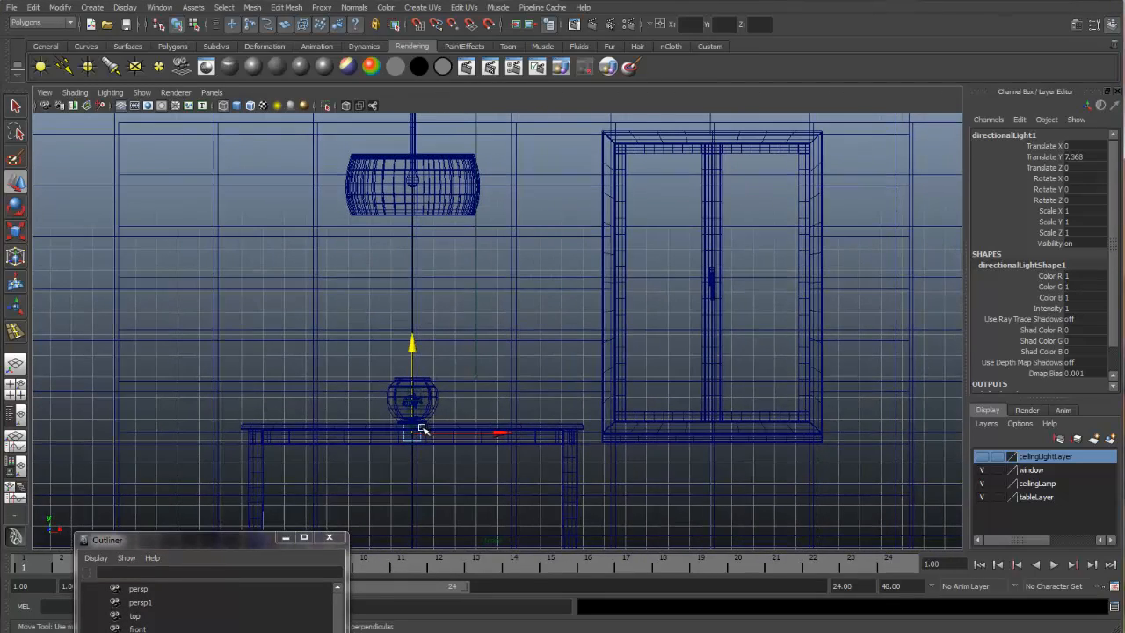
left_click_drag(414, 433, 719, 314)
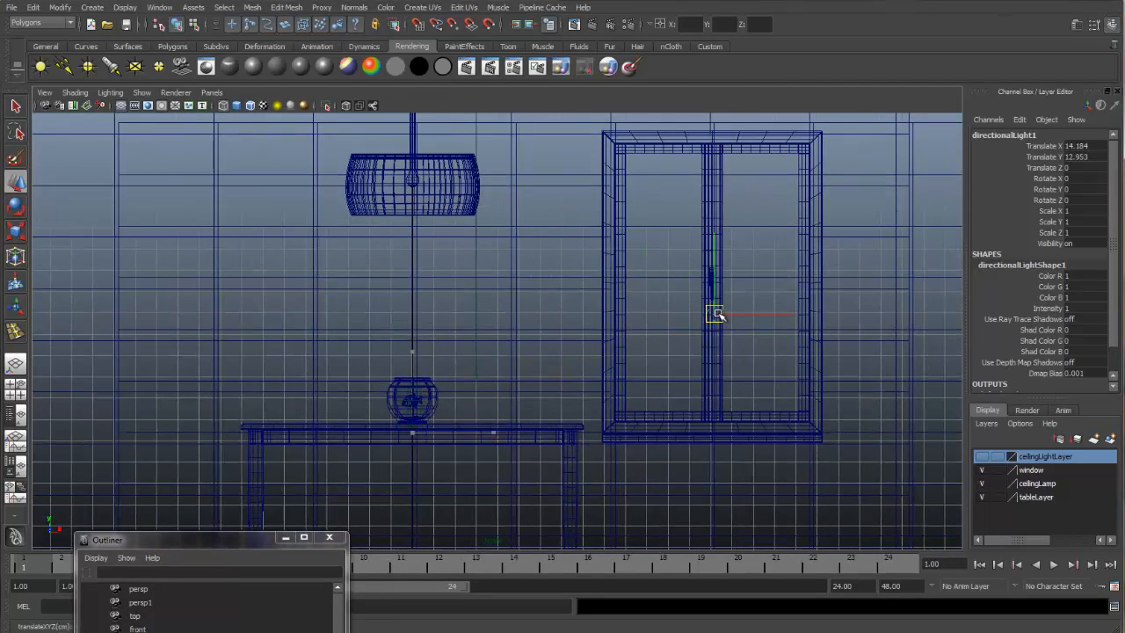
key("space")
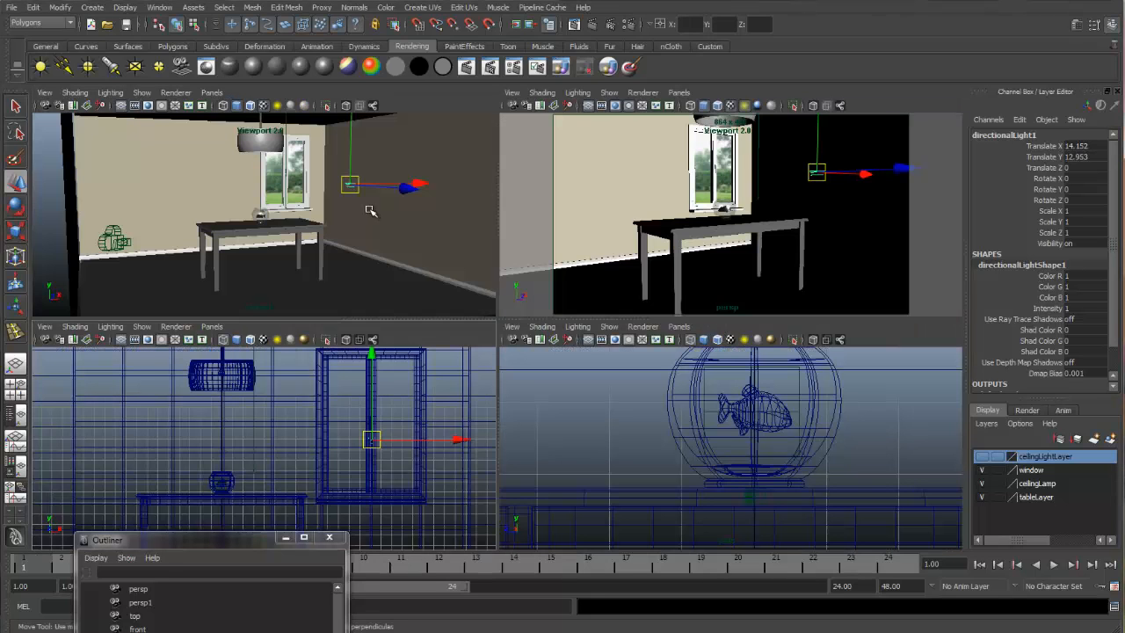
Step: Turn the directional light to about 192 degrees around Y and move it back toward the window to about Z -21.4
left_click_drag(277, 214, 432, 98, "alt")
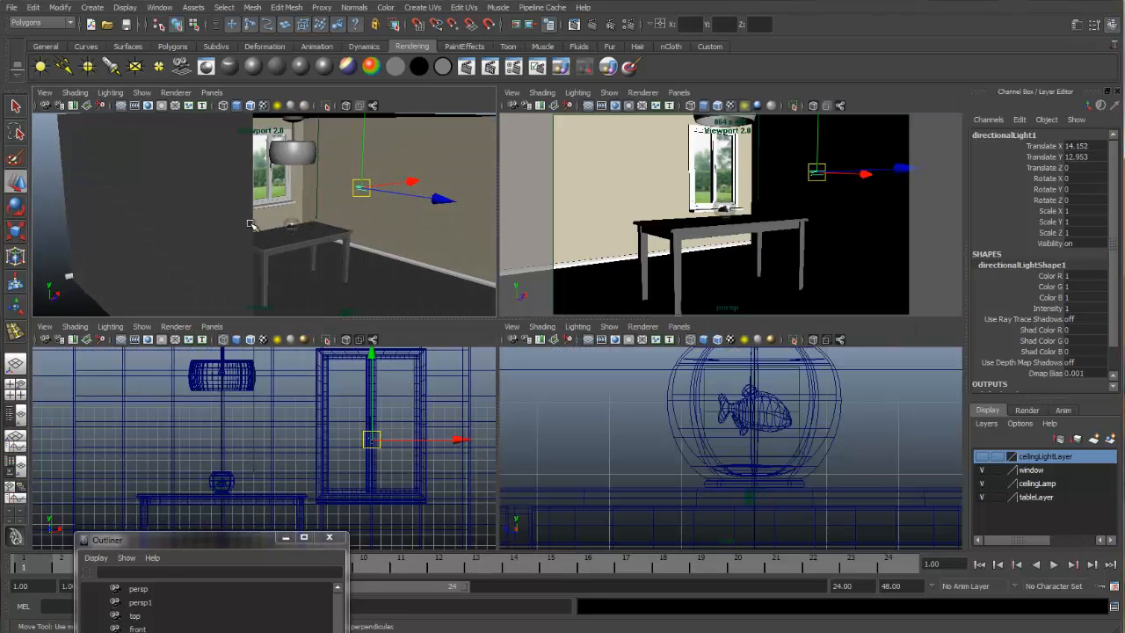
key("space")
right_click_drag(395, 318, 683, 259, "alt")
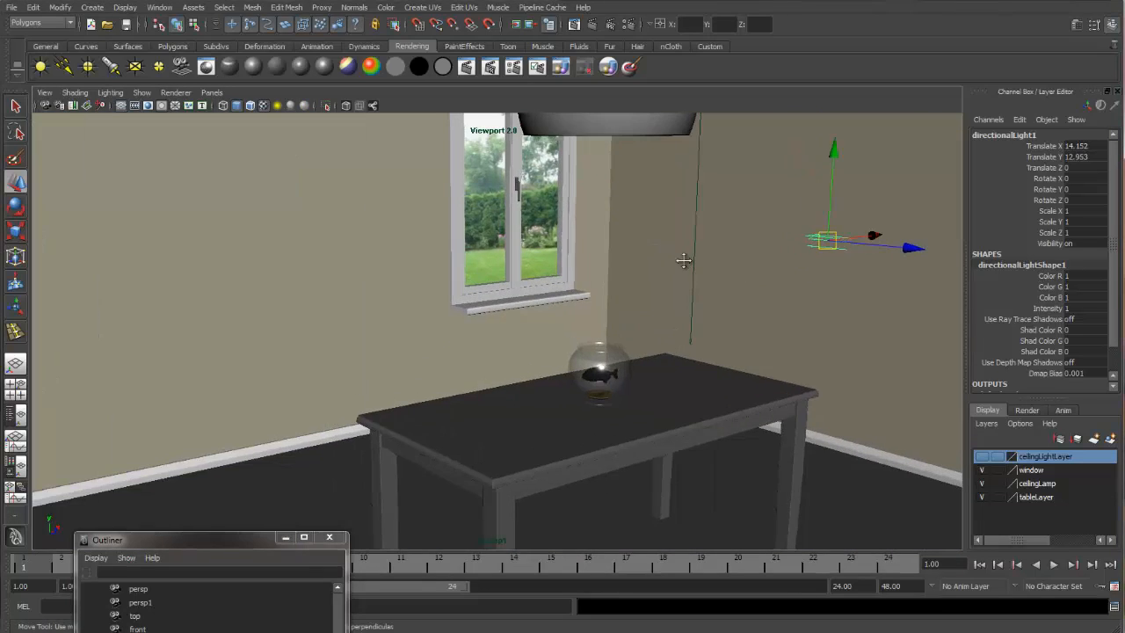
middle_click_drag(683, 259, 580, 291, "alt")
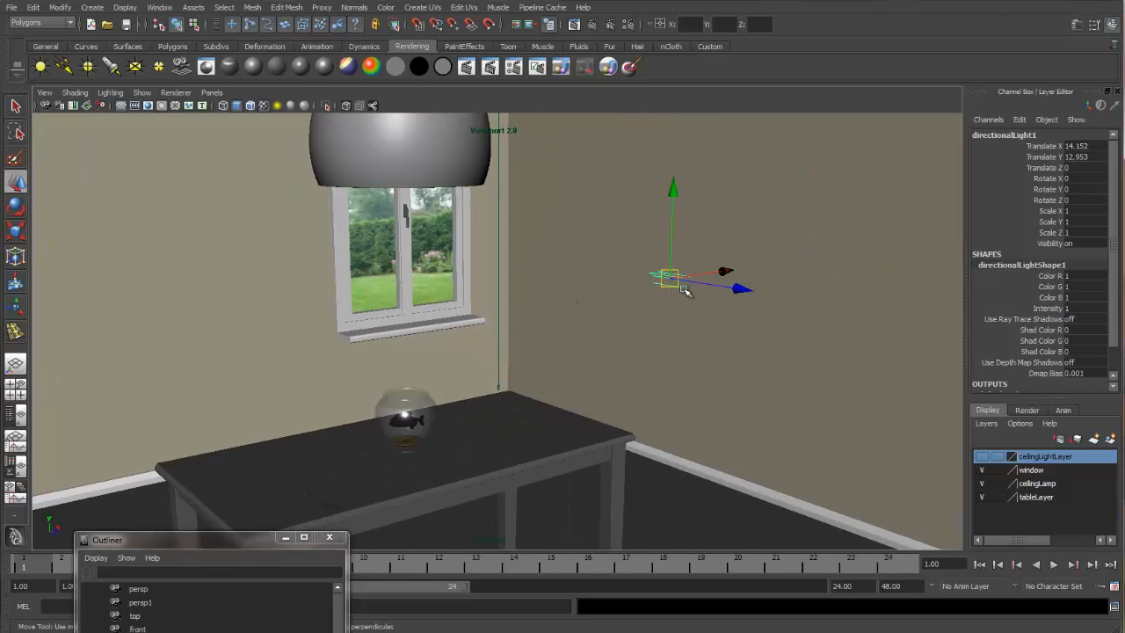
key("e")
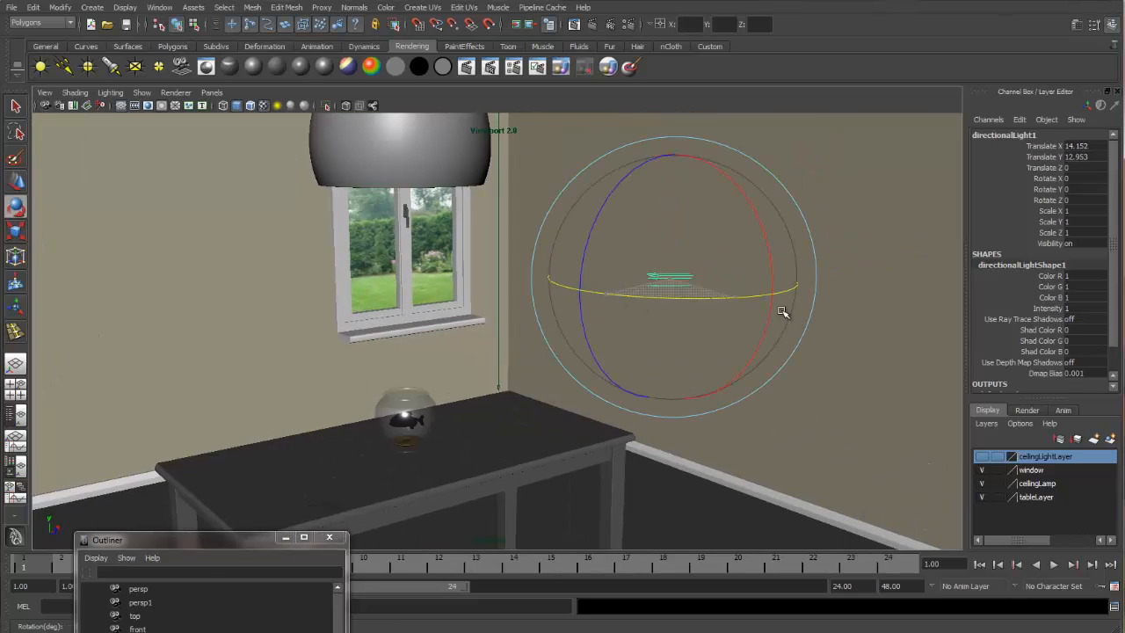
left_click_drag(783, 312, 467, 270)
key("w")
left_click_drag(642, 266, 565, 269, "alt")
Step: Angle the directional light down into the room, to a rotation of about X 159, Y -21, Z -173, and shrink the manipulator
key("e")
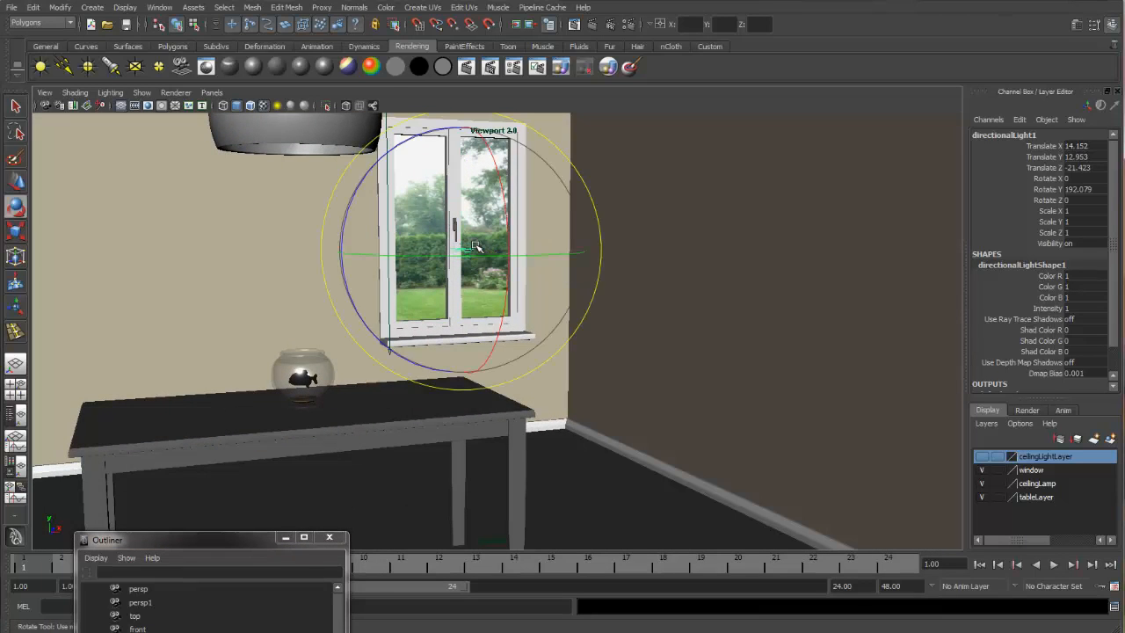
left_click_drag(499, 184, 512, 217)
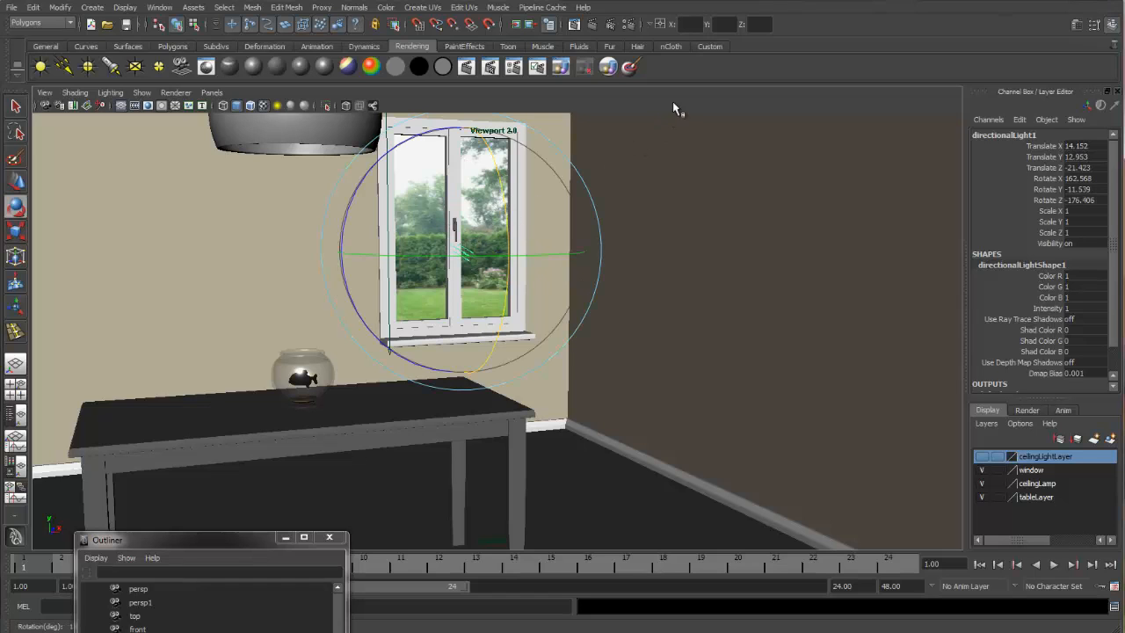
key("space")
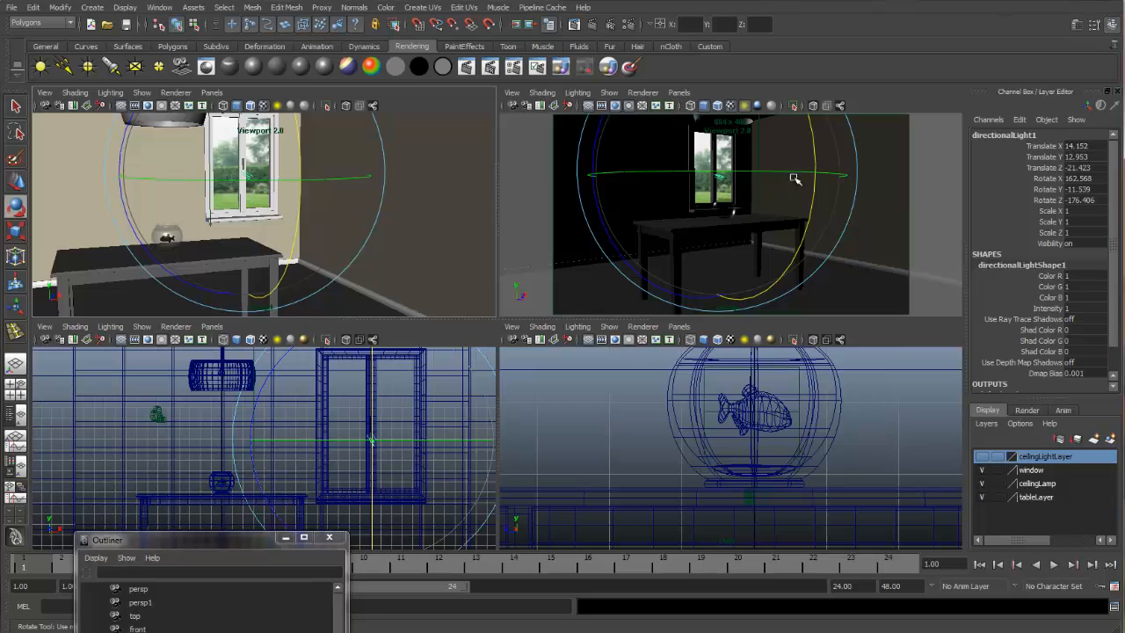
key("q")
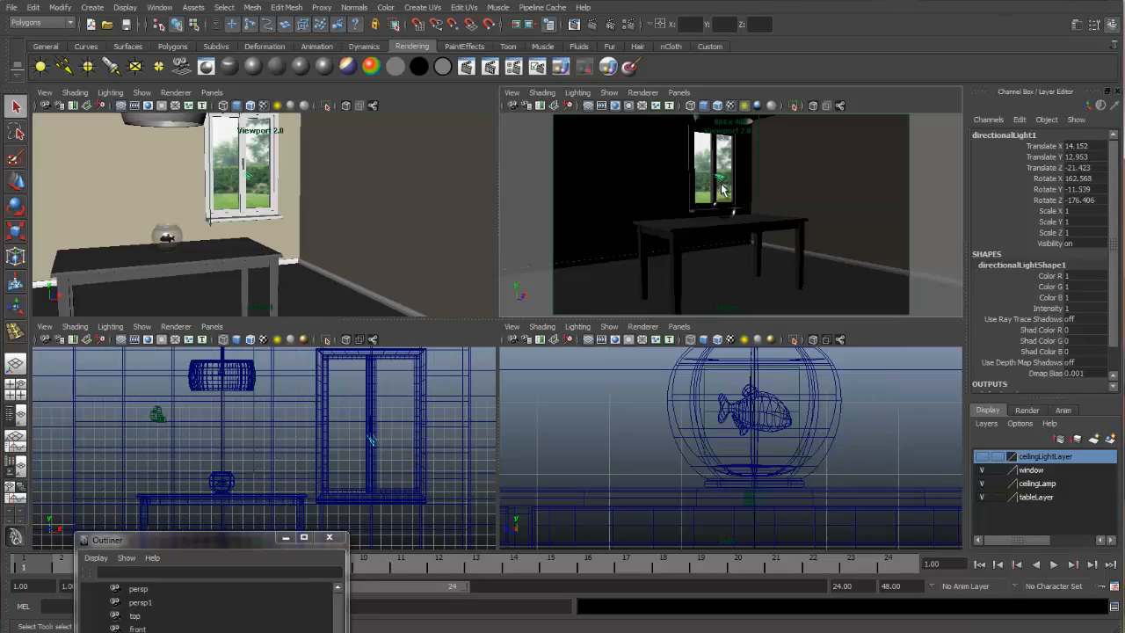
key("e")
left_click_drag(714, 195, 791, 191)
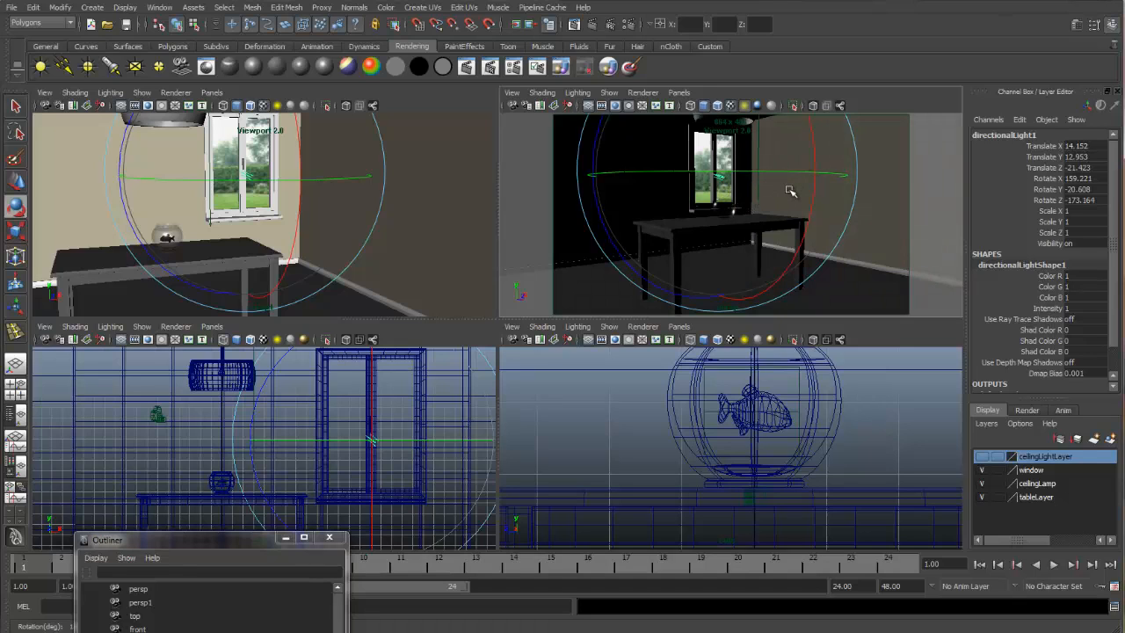
key("minus")
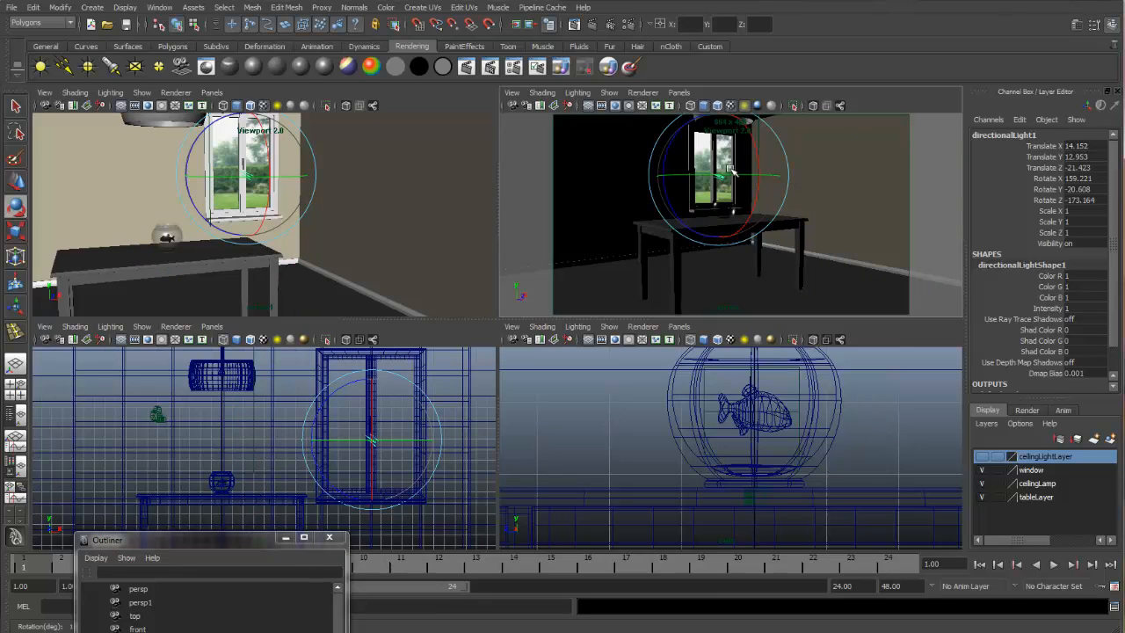
Step: Return the persp camera view to its bookmarked position
left_click_drag(727, 171, 726, 175)
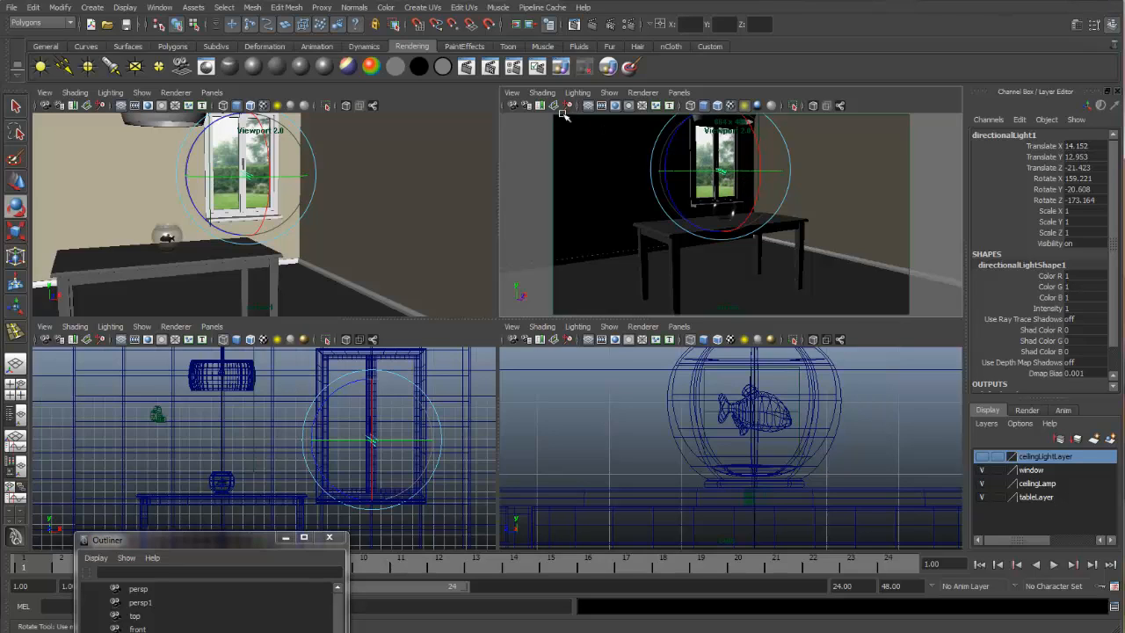
left_click(515, 95)
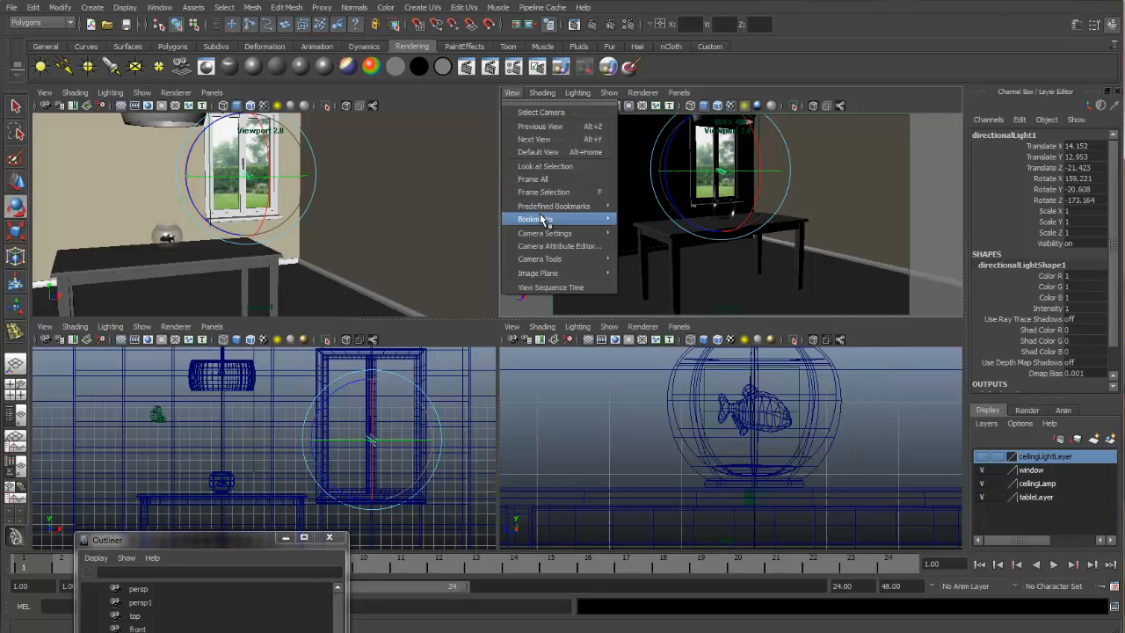
mouse_move(613, 219)
left_click(655, 220)
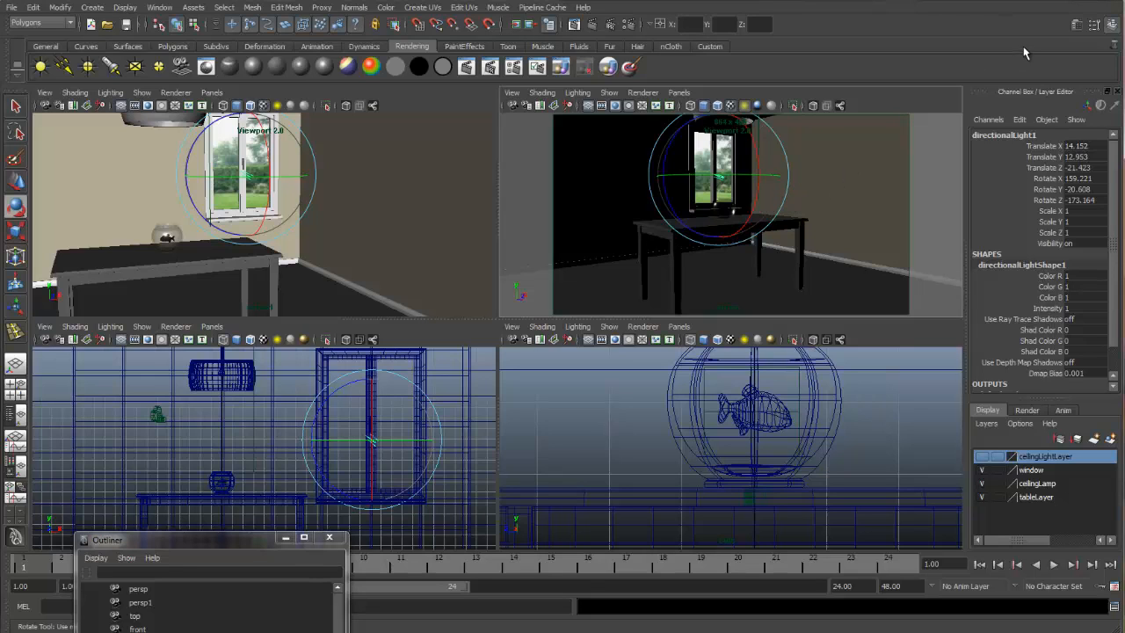
Step: Set the directional light's color to a pale yellow, about hue 55, saturation 0.216 and value 1, and close its attributes
left_click(1079, 27)
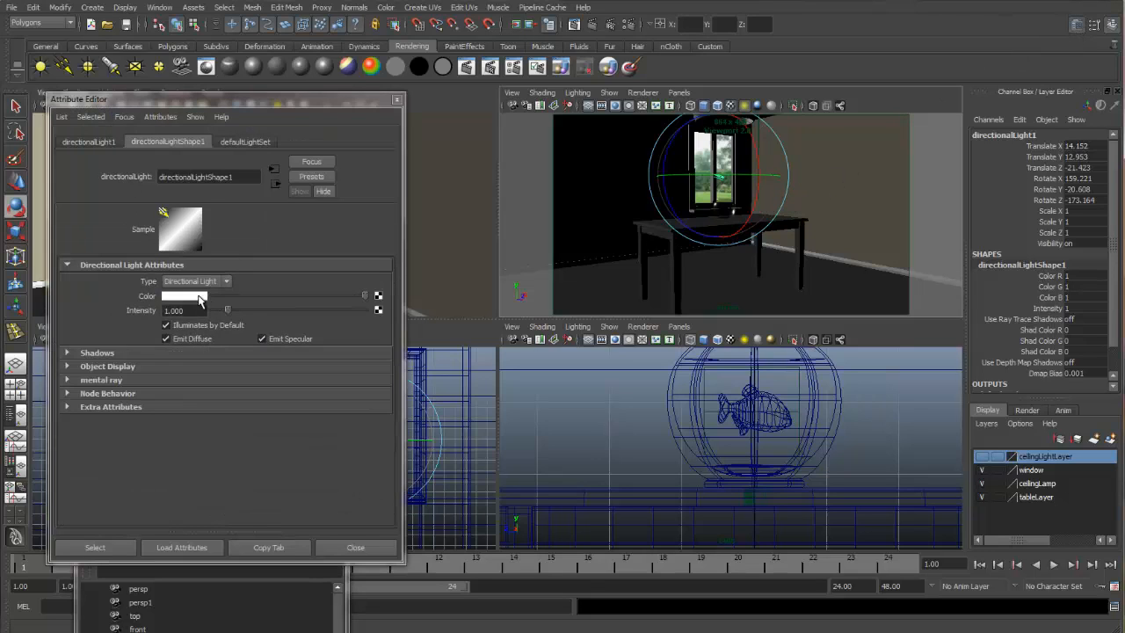
left_click(185, 296)
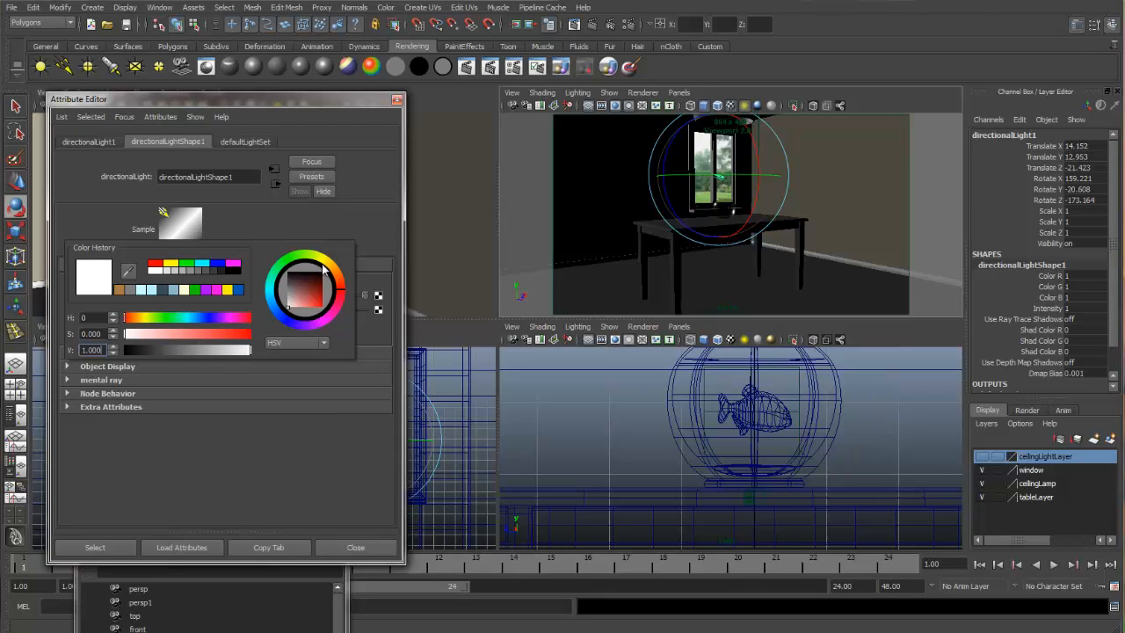
left_click_drag(325, 265, 330, 266)
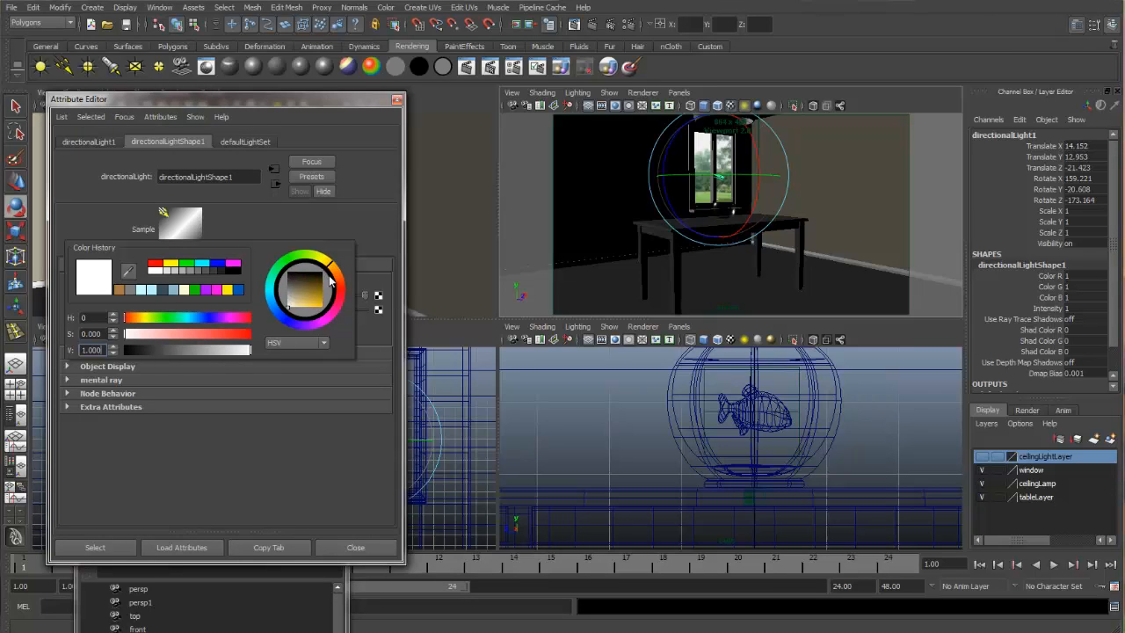
left_click_drag(302, 301, 296, 317)
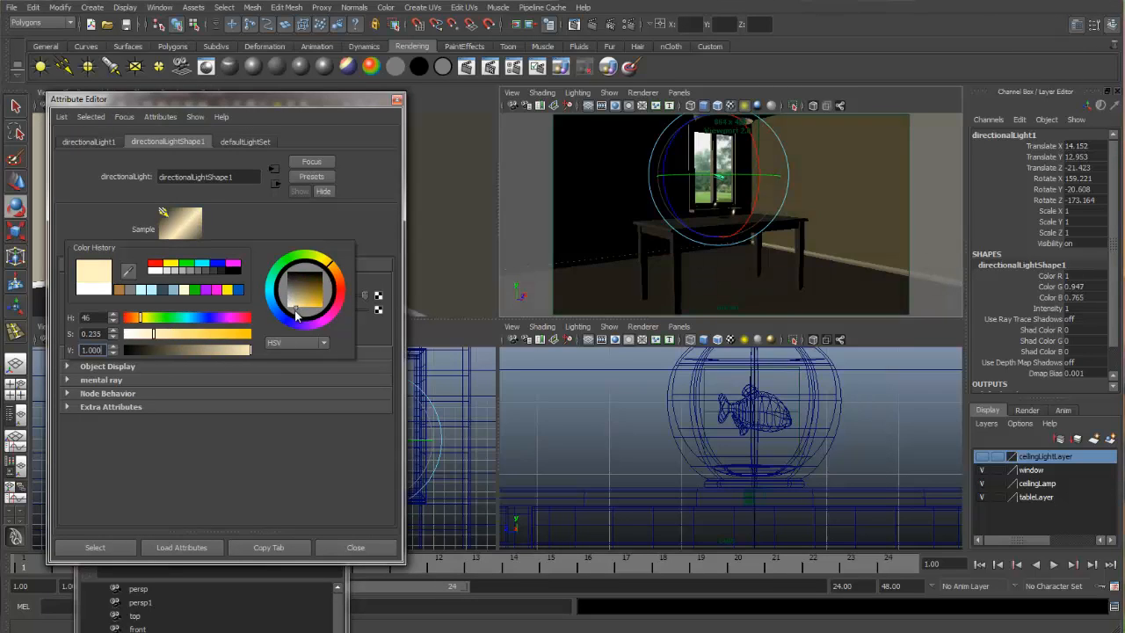
left_click_drag(324, 269, 327, 266)
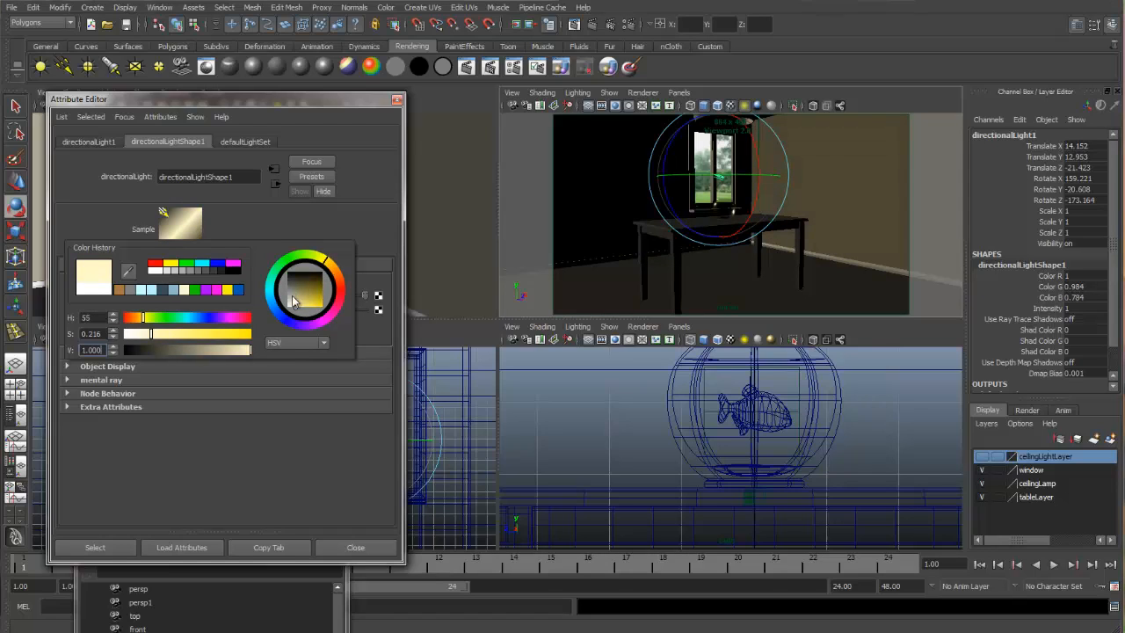
left_click(396, 101)
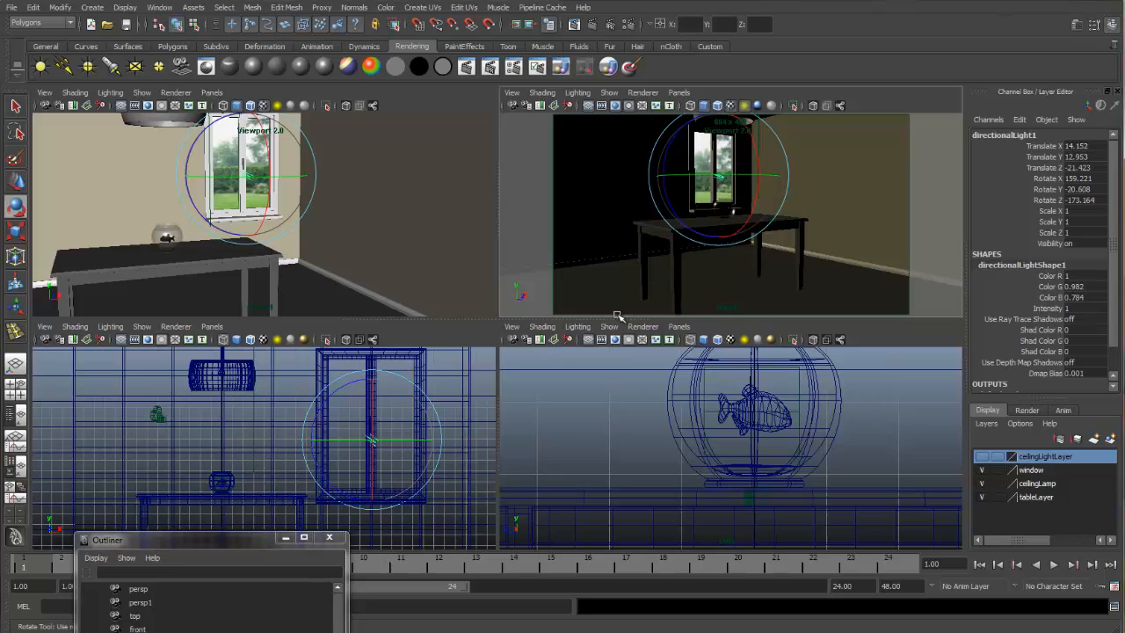
Step: Reopen the directional light's attributes, render the persp view with the light's current settings, and close the render
left_click(1076, 25)
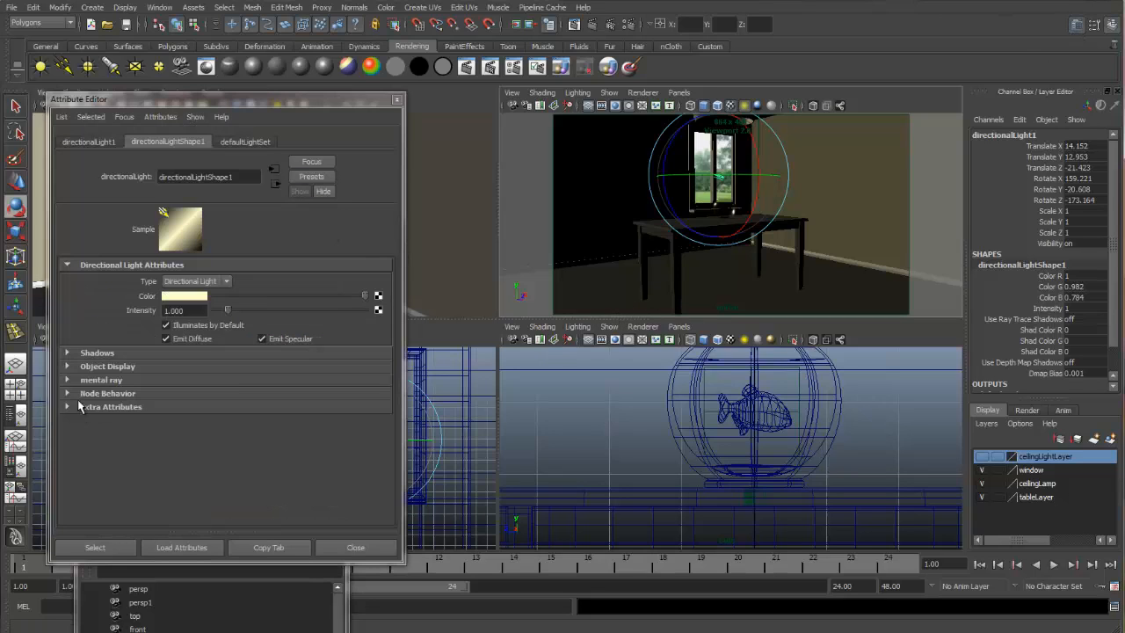
left_click(593, 25)
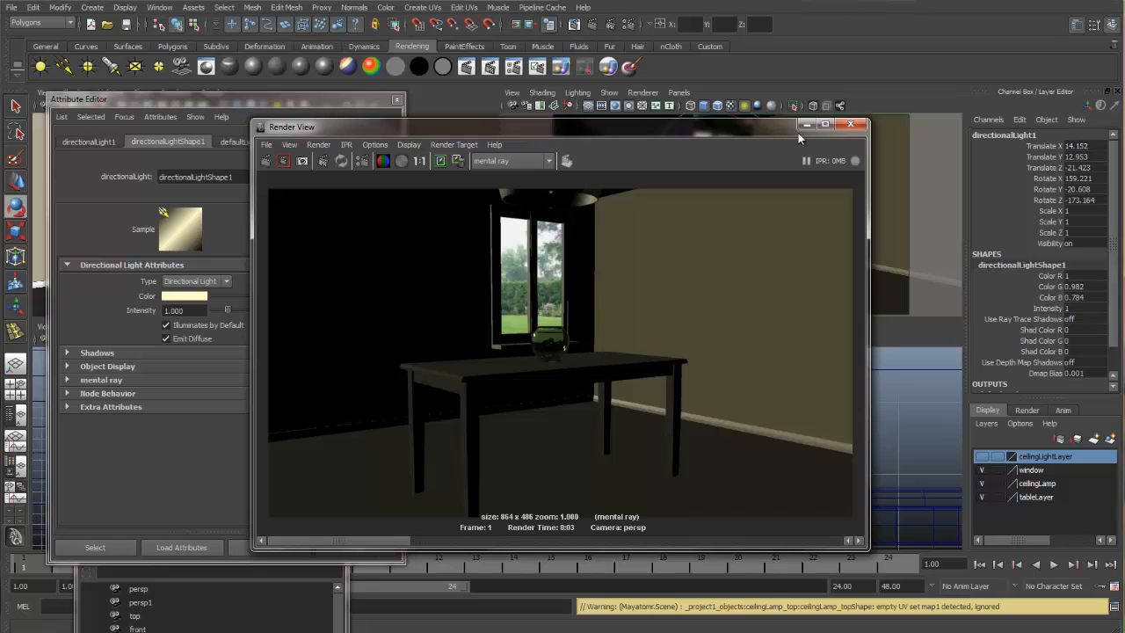
left_click(851, 126)
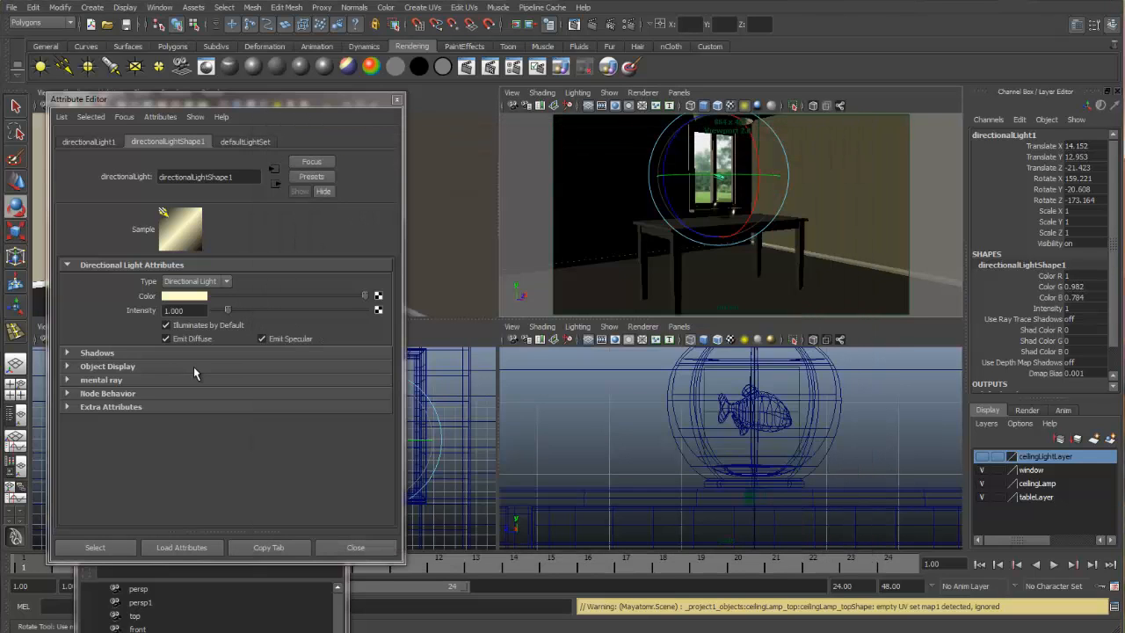
Step: Enable ray trace shadows on the directional light with a light angle of 1 and 8 shadow rays, and render to check them
left_click(68, 352)
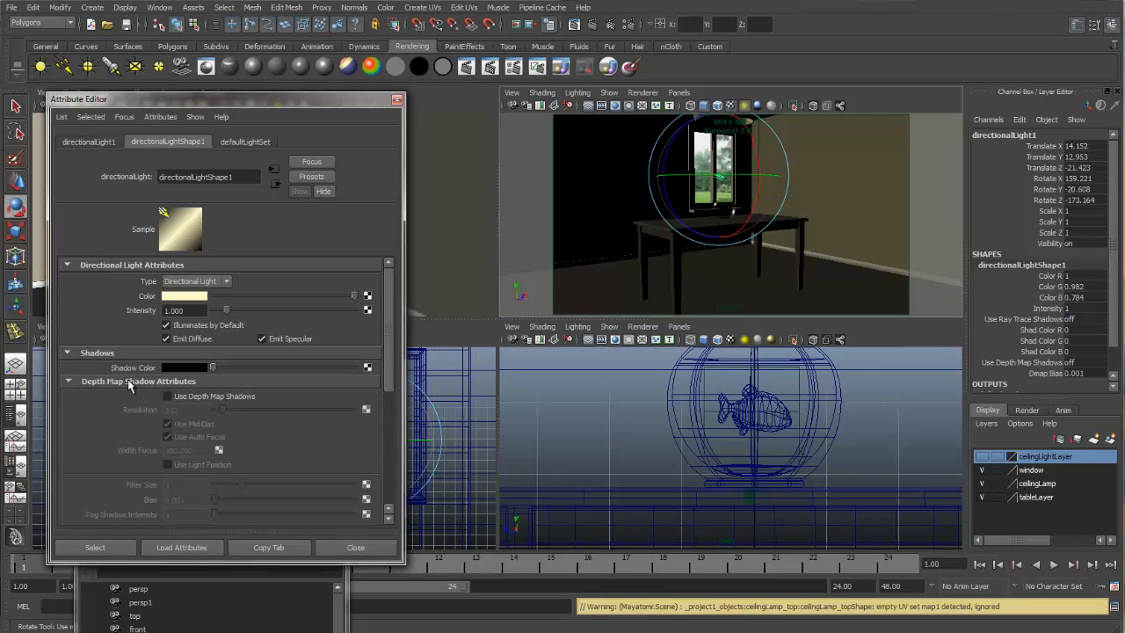
left_click(68, 384)
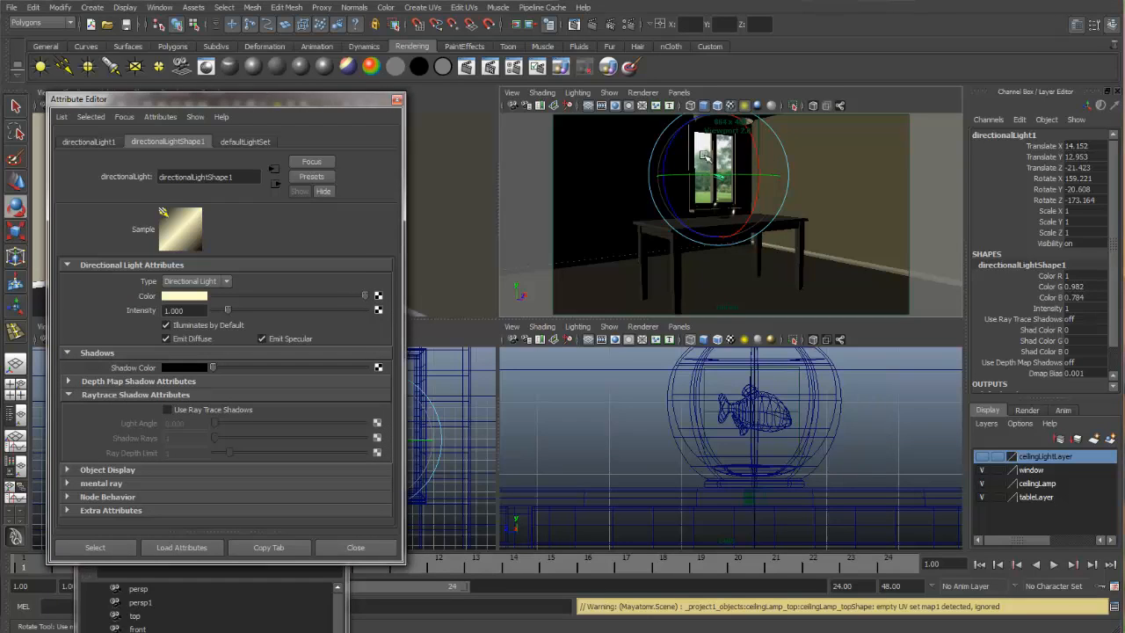
left_click(167, 410)
left_click_drag(215, 425, 378, 425)
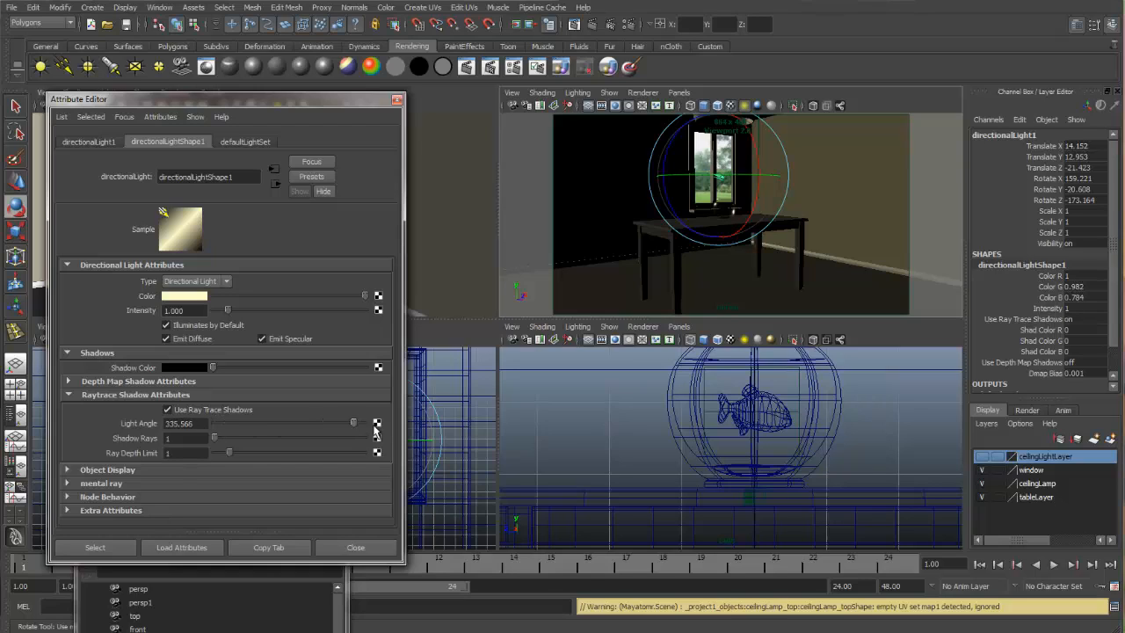
left_click(167, 438)
left_click_drag(167, 438, 137, 445)
type("8")
key("shift+Tab")
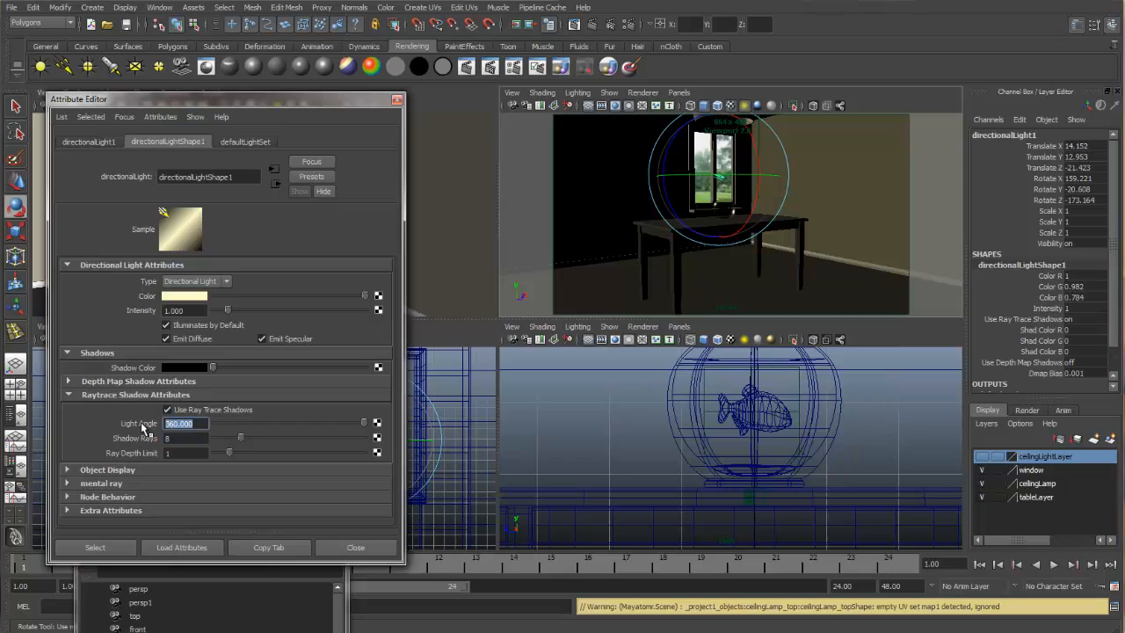
type("1")
key("Return")
left_click(593, 24)
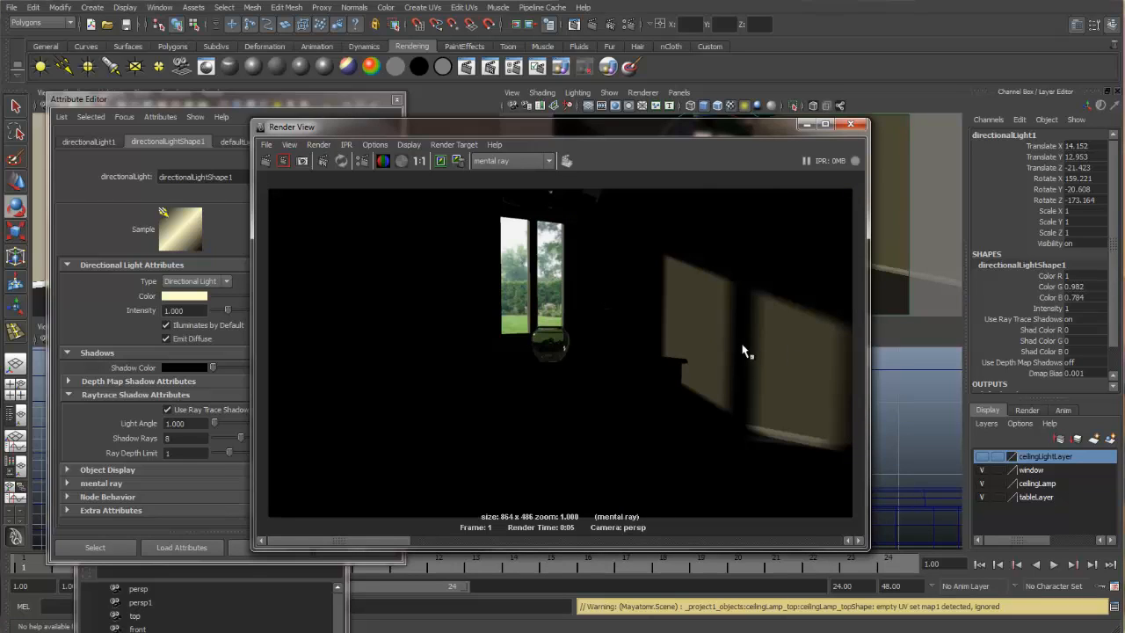
left_click(851, 124)
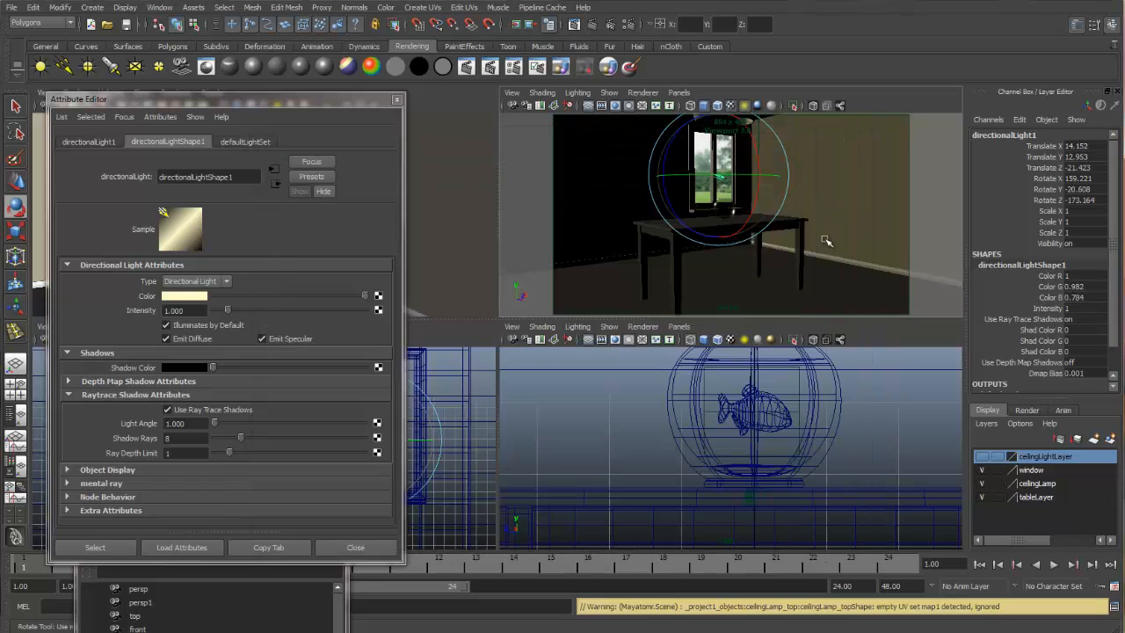
Step: Switch the persp camera viewport's renderer to High Quality Rendering
left_click(642, 92)
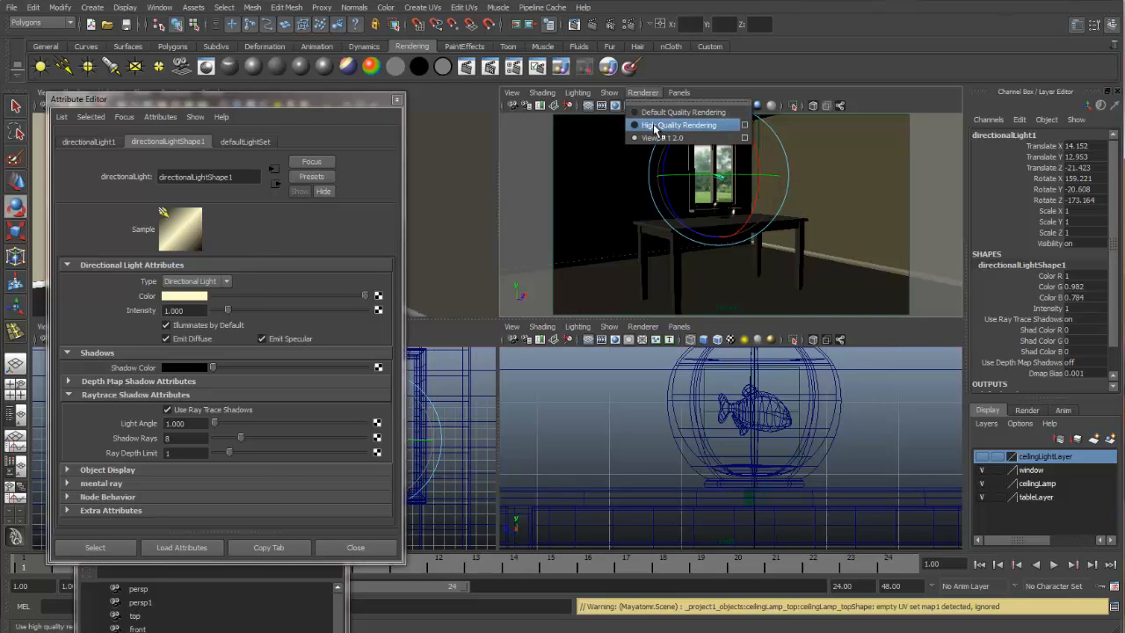
left_click(655, 128)
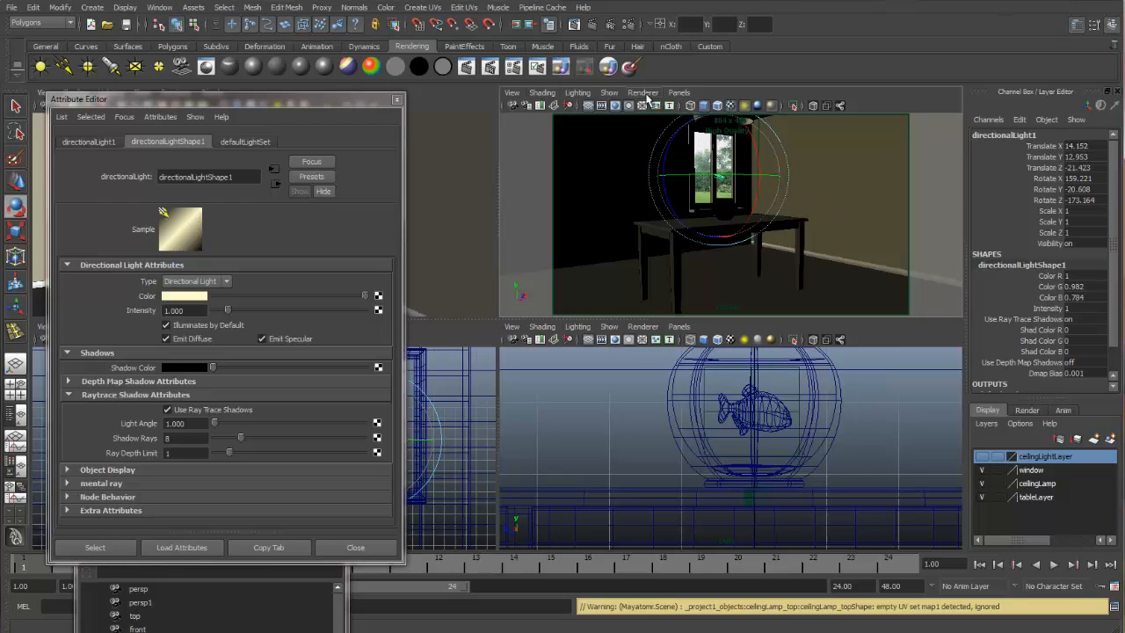
Step: Turn on shadow display for the persp camera viewport's lighting and switch its renderer to Viewport 2.0
left_click(542, 92)
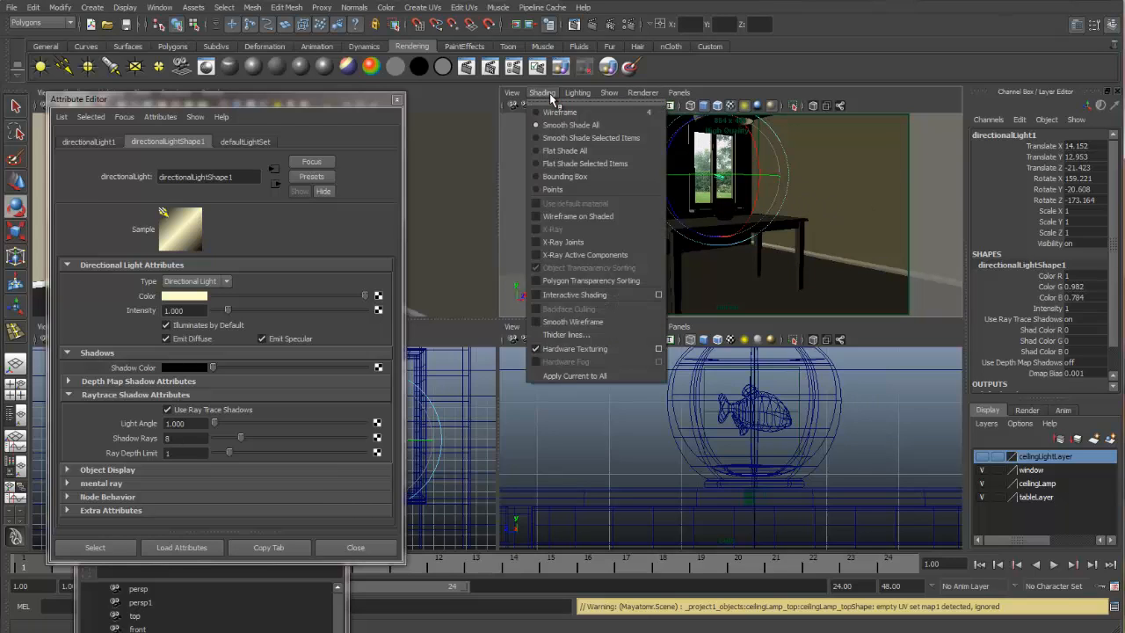
mouse_move(573, 94)
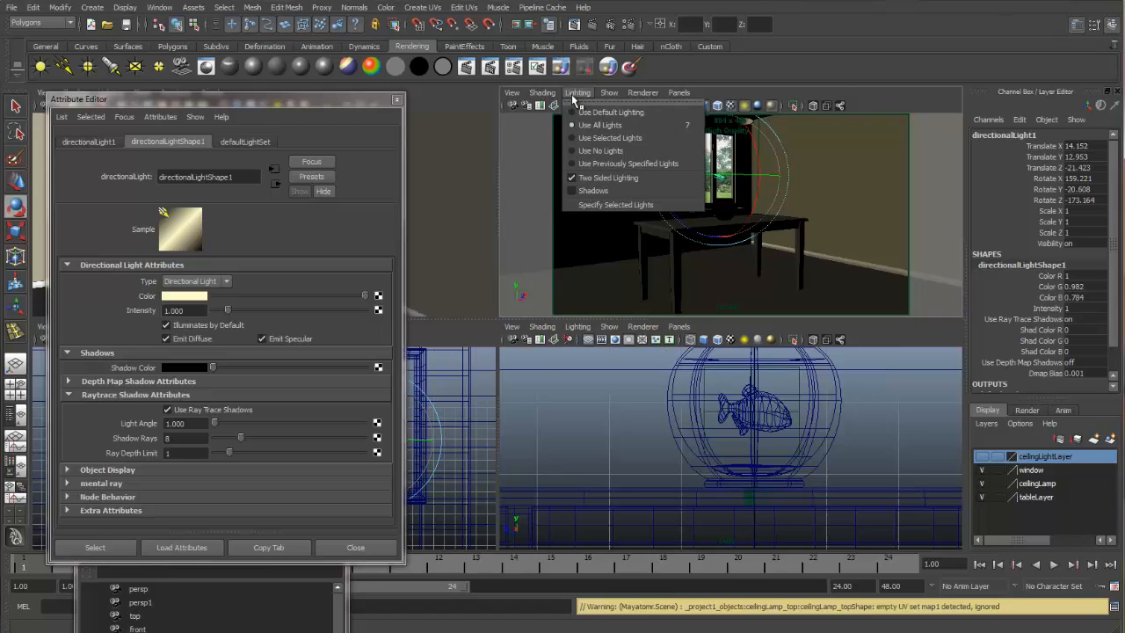
left_click(583, 190)
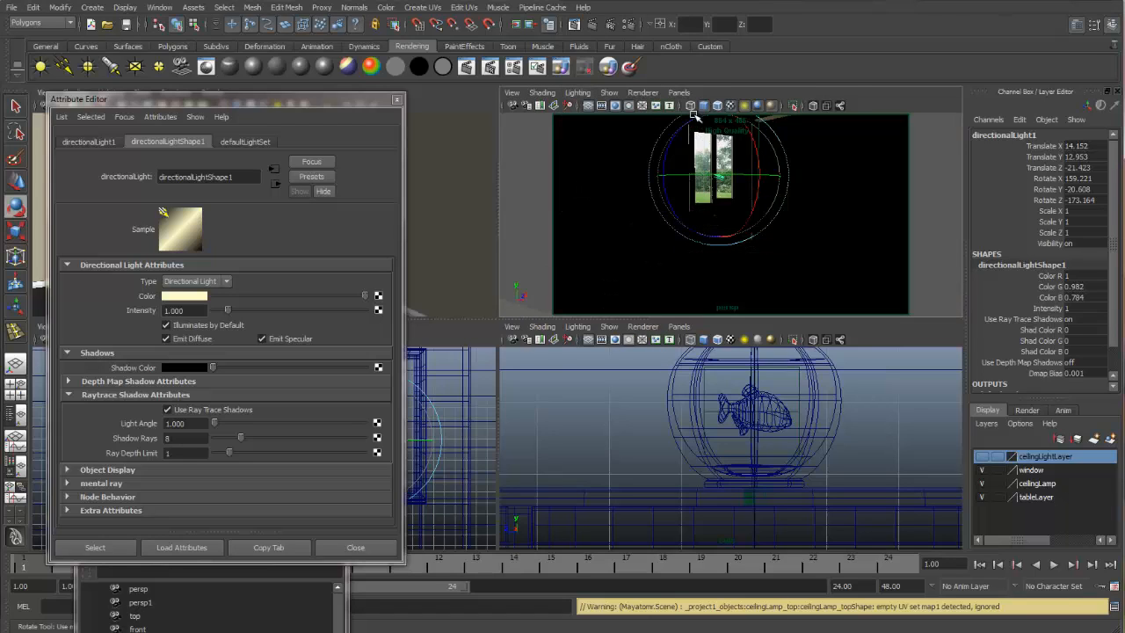
left_click(652, 95)
left_click(664, 141)
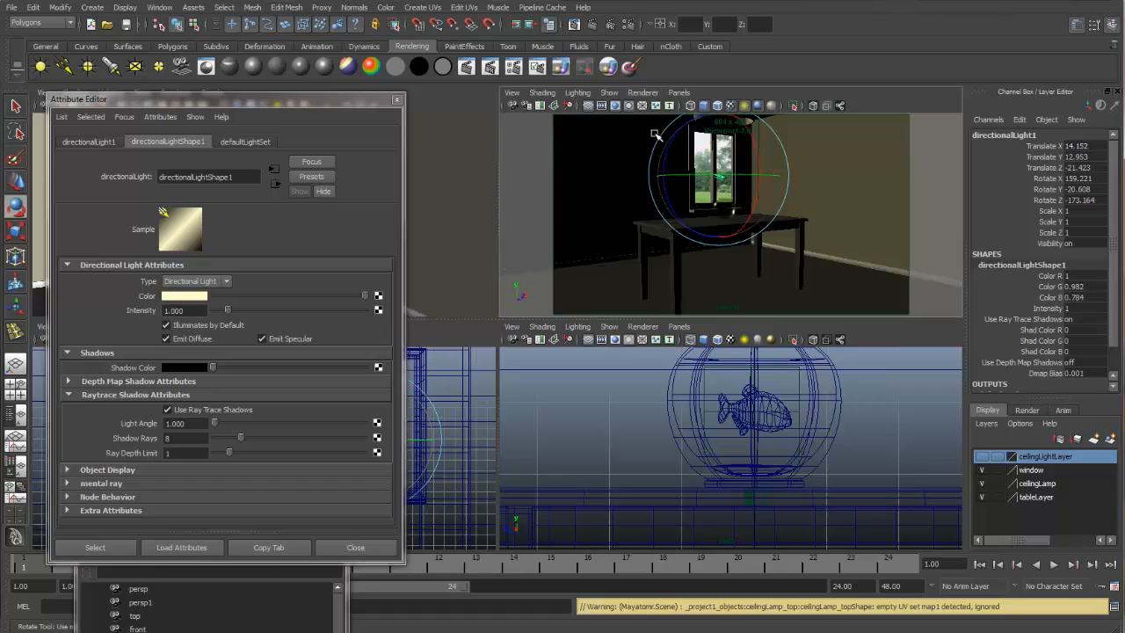
left_click(541, 92)
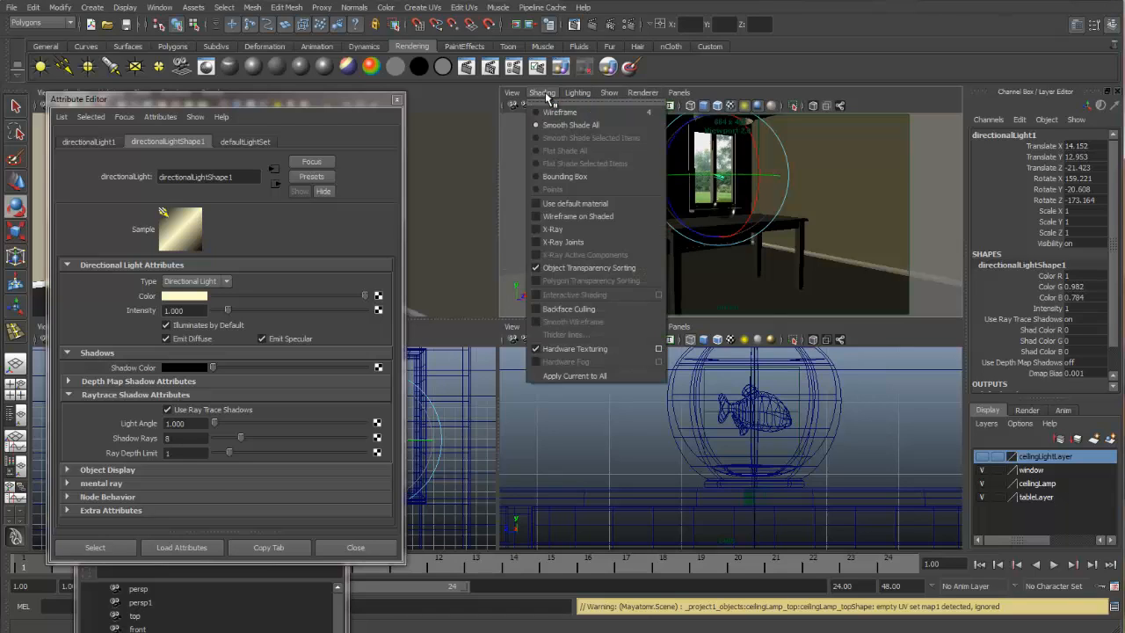
mouse_move(573, 93)
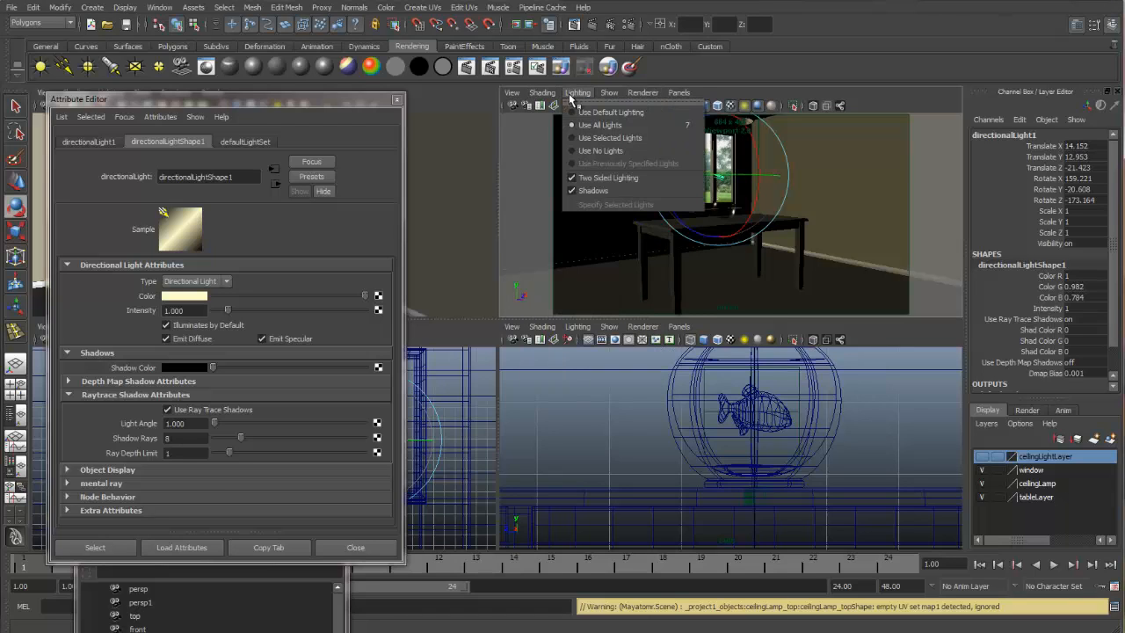
left_click(876, 102)
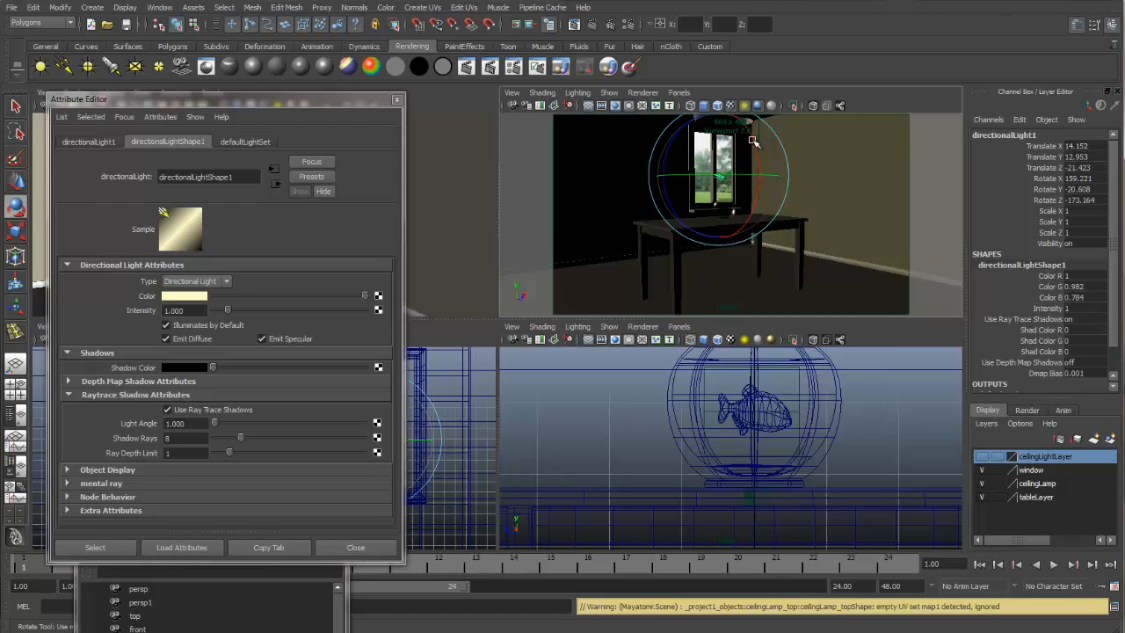
Step: Rotate the directional light to about X 152, Y -18.5, Z -170.7 and test the angle with a render of the persp view
left_click_drag(758, 145, 745, 178)
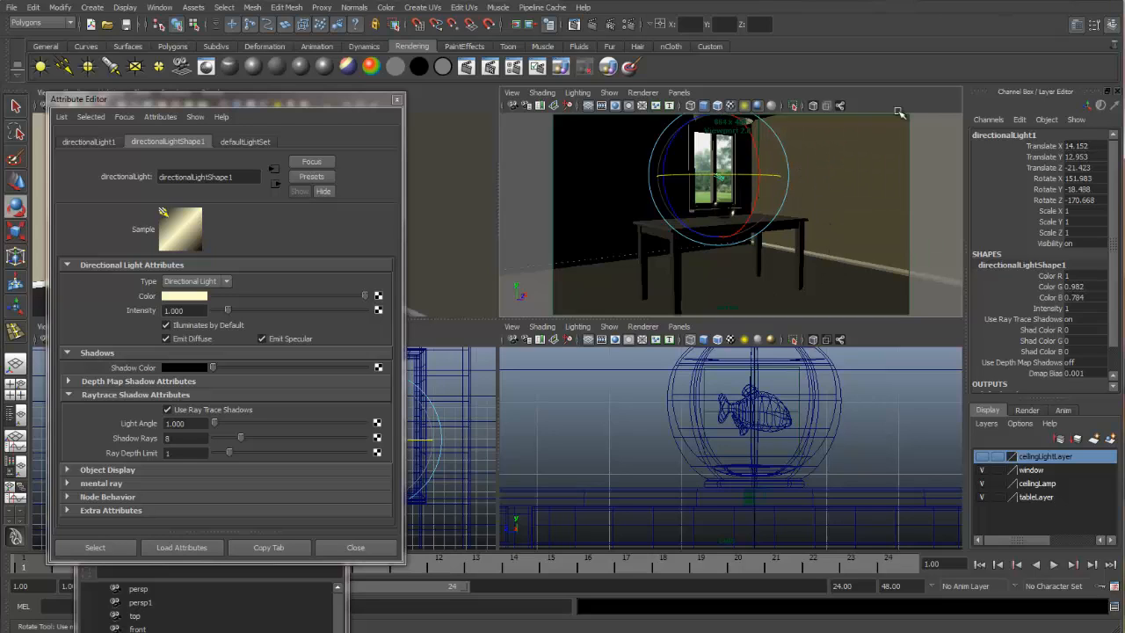
left_click(593, 25)
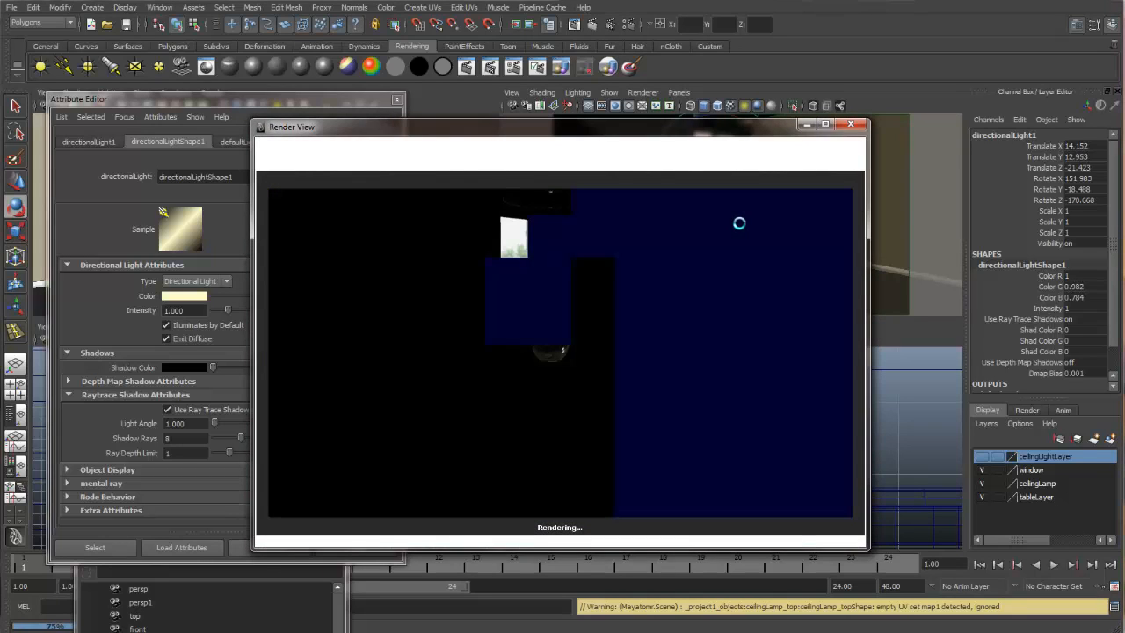
left_click(850, 124)
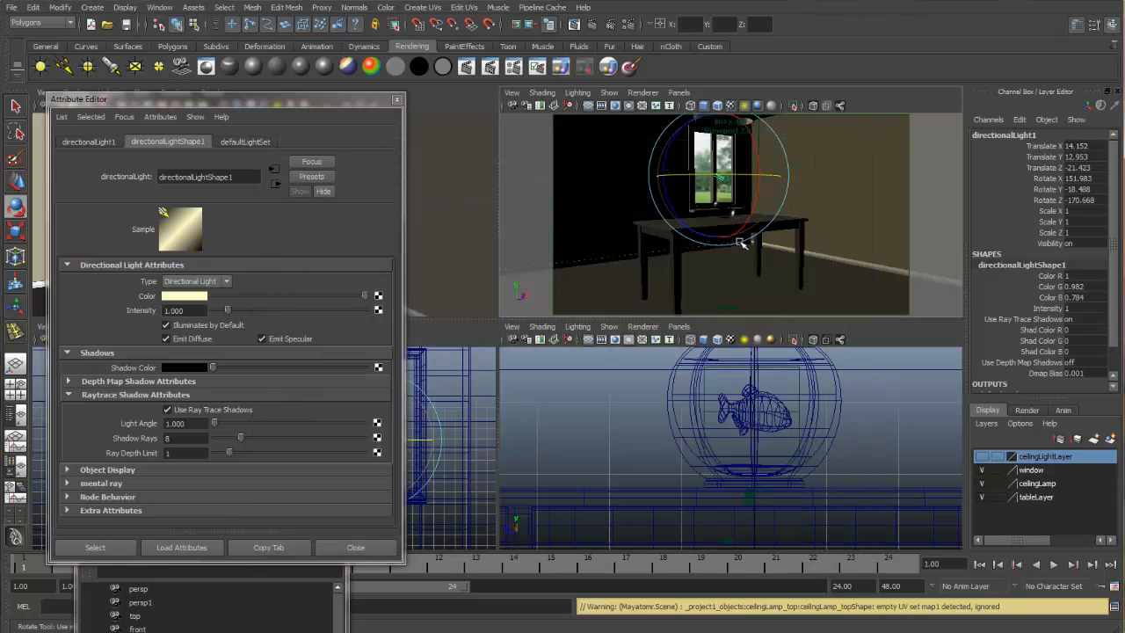
Step: Tilt the directional light further to about X 146.6, Y -17.6, Z -169, render the persp view to check it, and close the light's attributes
left_click_drag(760, 143, 752, 155)
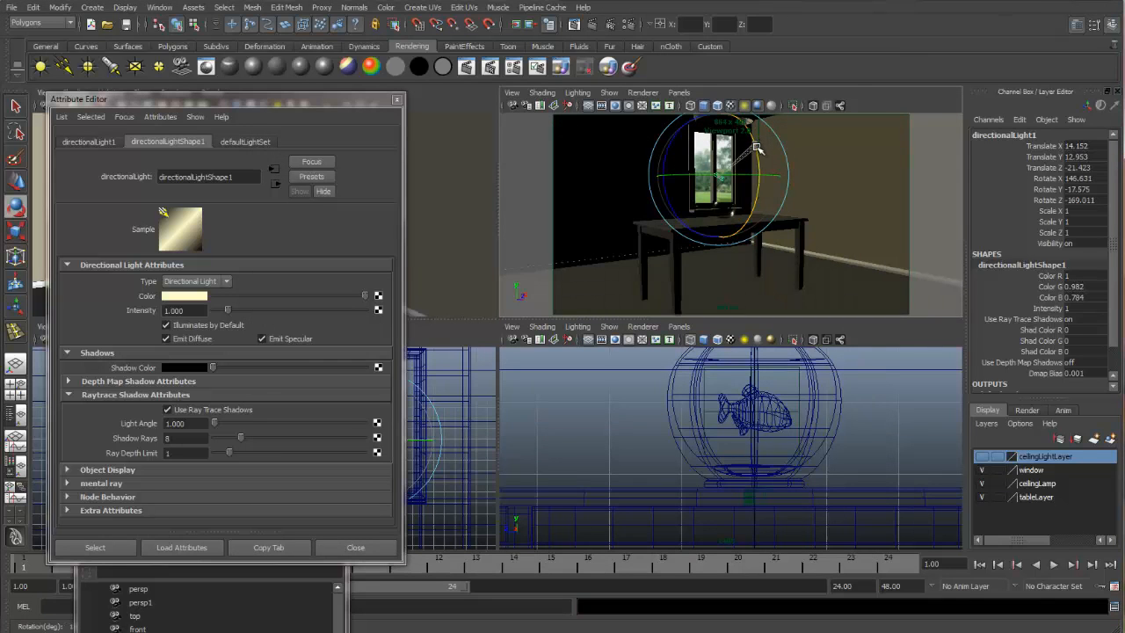
left_click(590, 24)
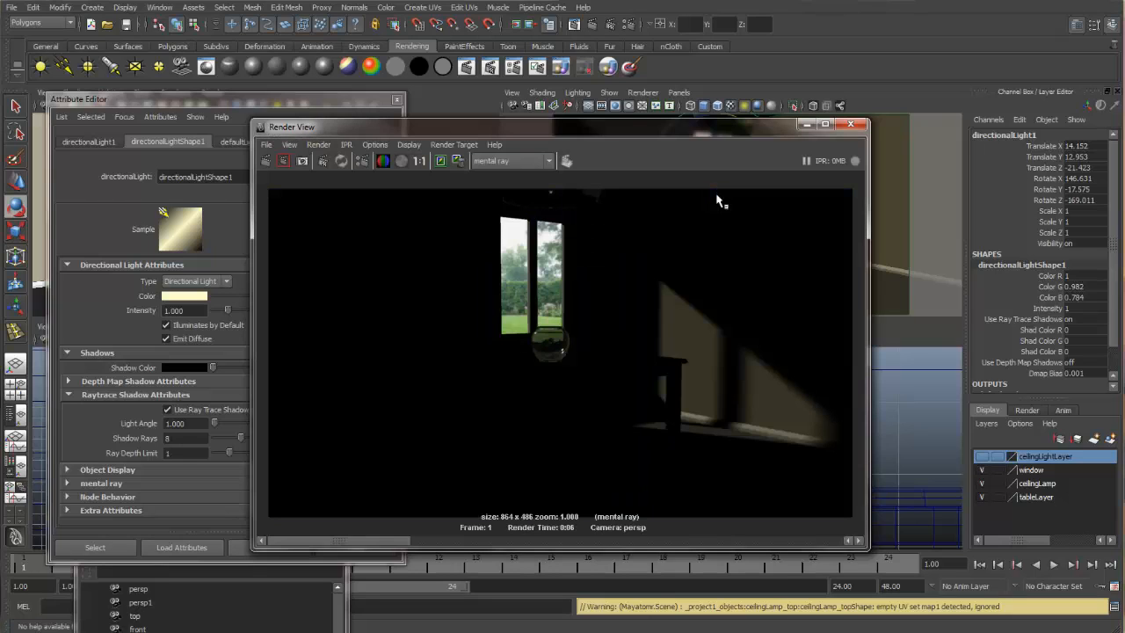
left_click(851, 125)
left_click_drag(397, 101, 445, 101)
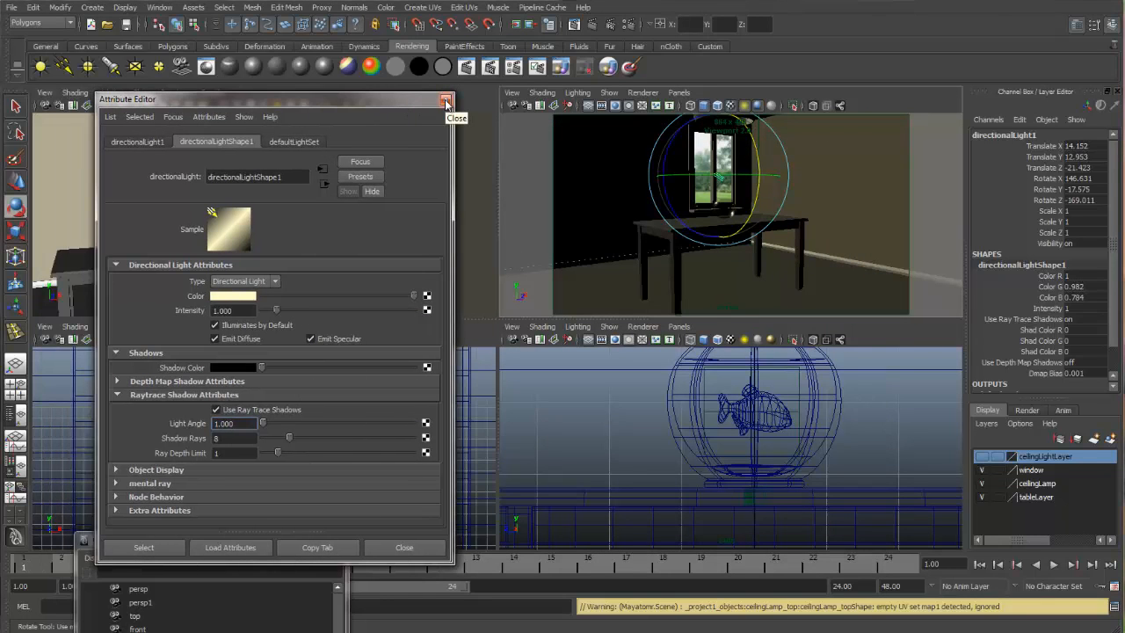
left_click(445, 101)
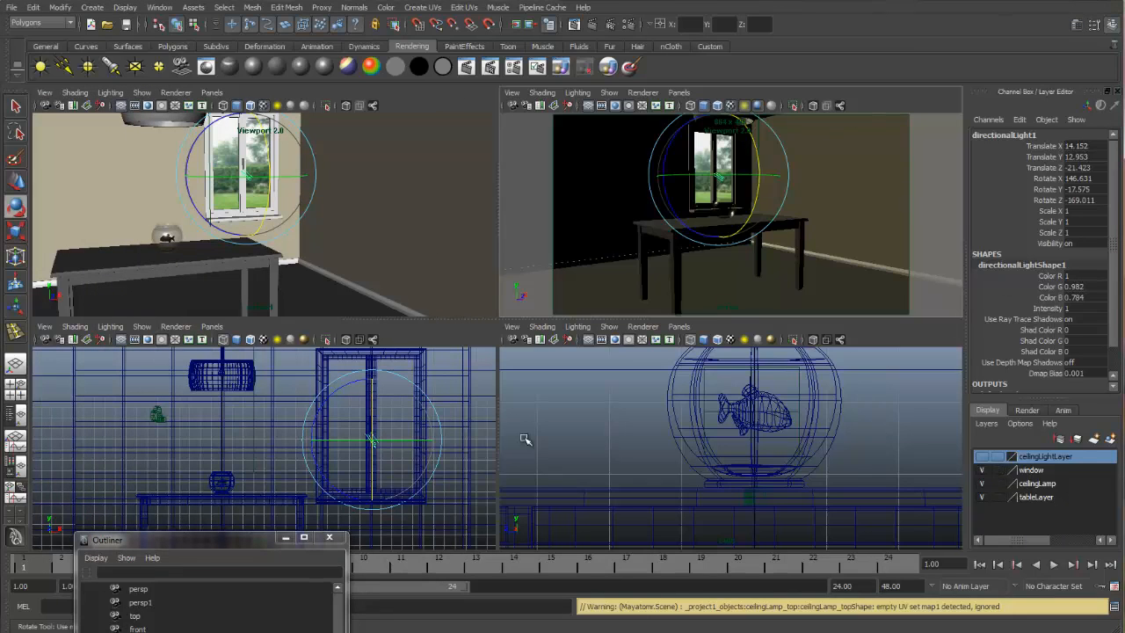
Step: Rename the directional light as sunLight in the Outliner
left_click_drag(238, 540, 298, 143)
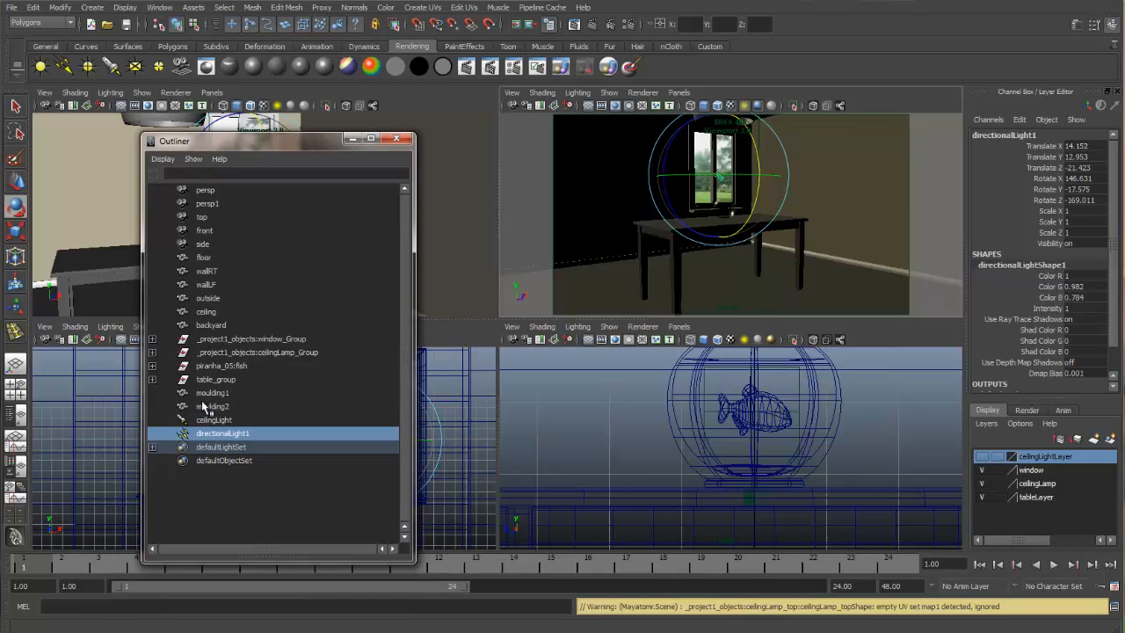
double_click(217, 434)
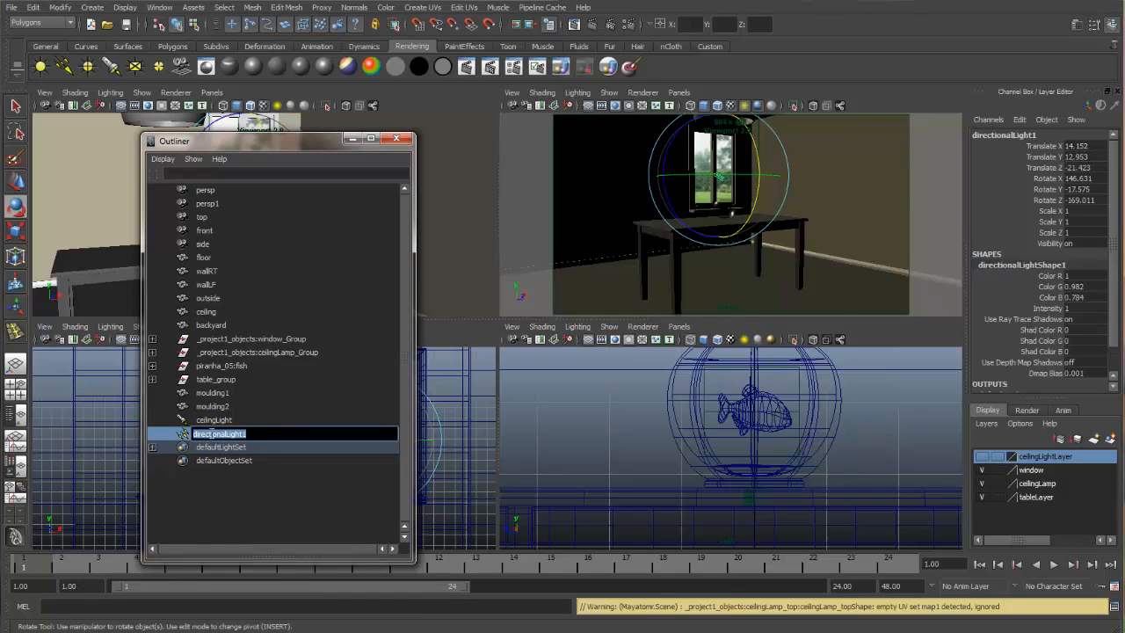
type("sunLight")
key("Return")
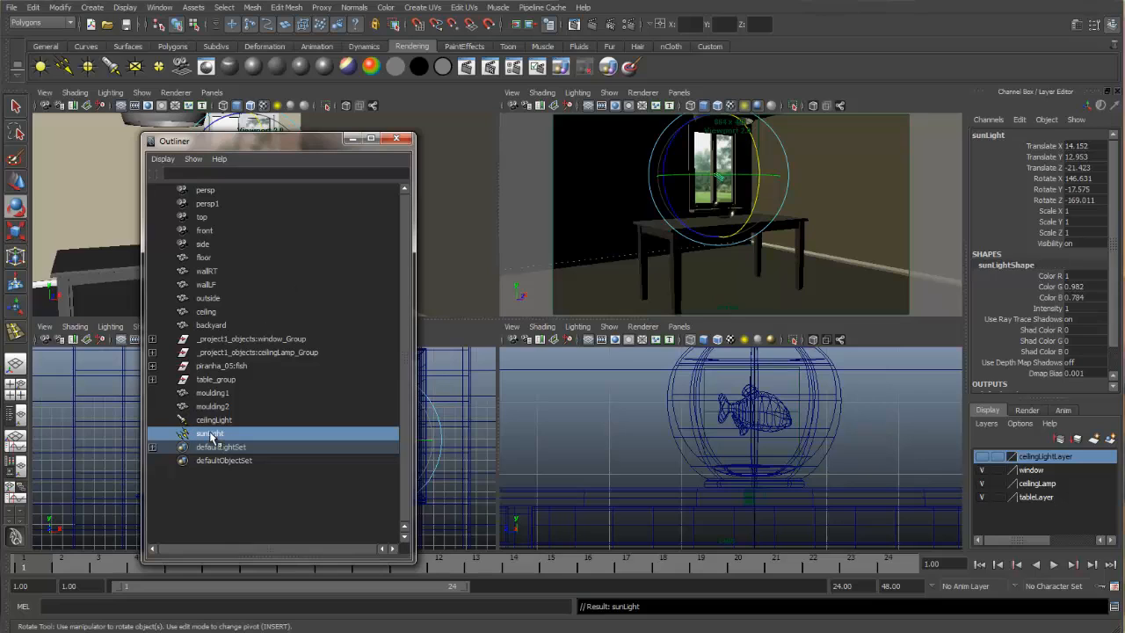
Step: Create a display layer from the selected sunlight and name it sunLightLayer
left_click(986, 423)
left_click(1020, 435)
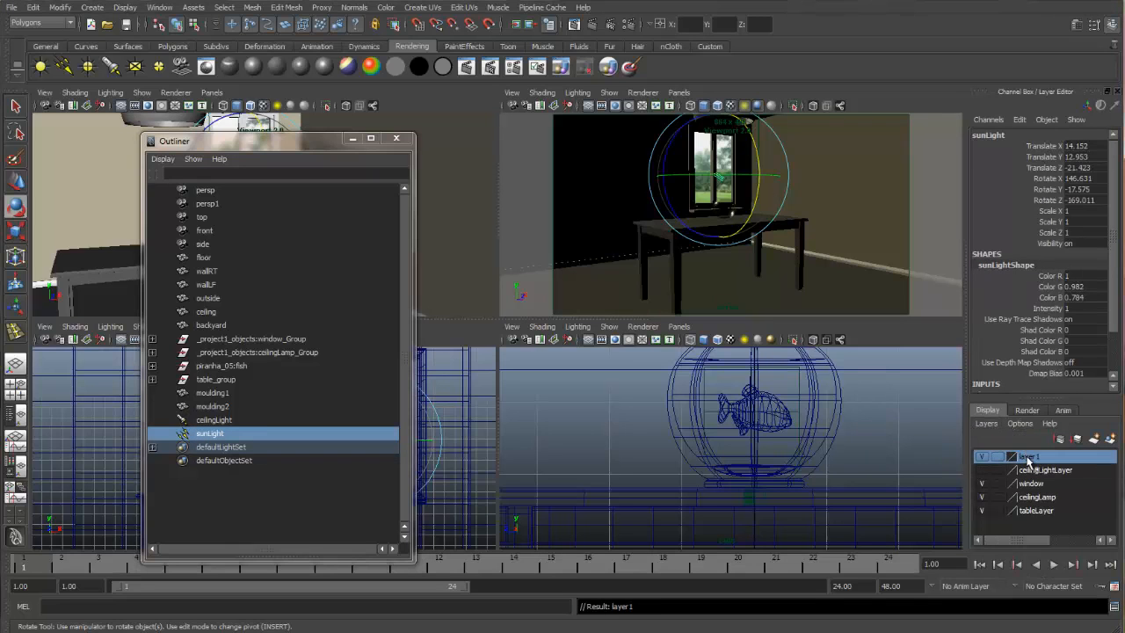
double_click(1028, 458)
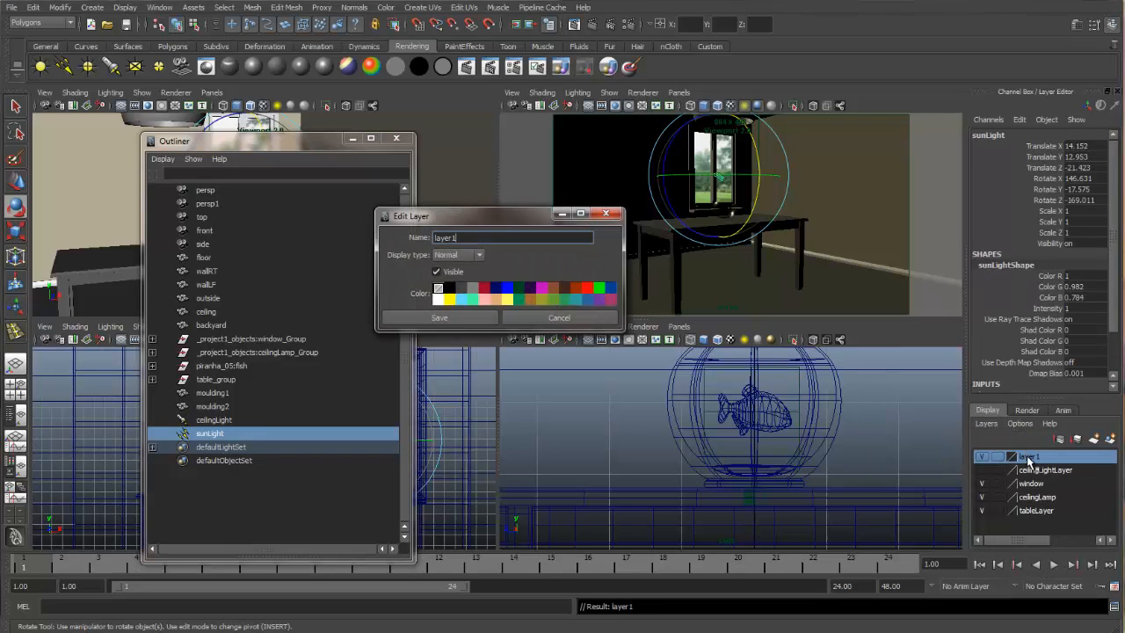
double_click(509, 237)
type("s")
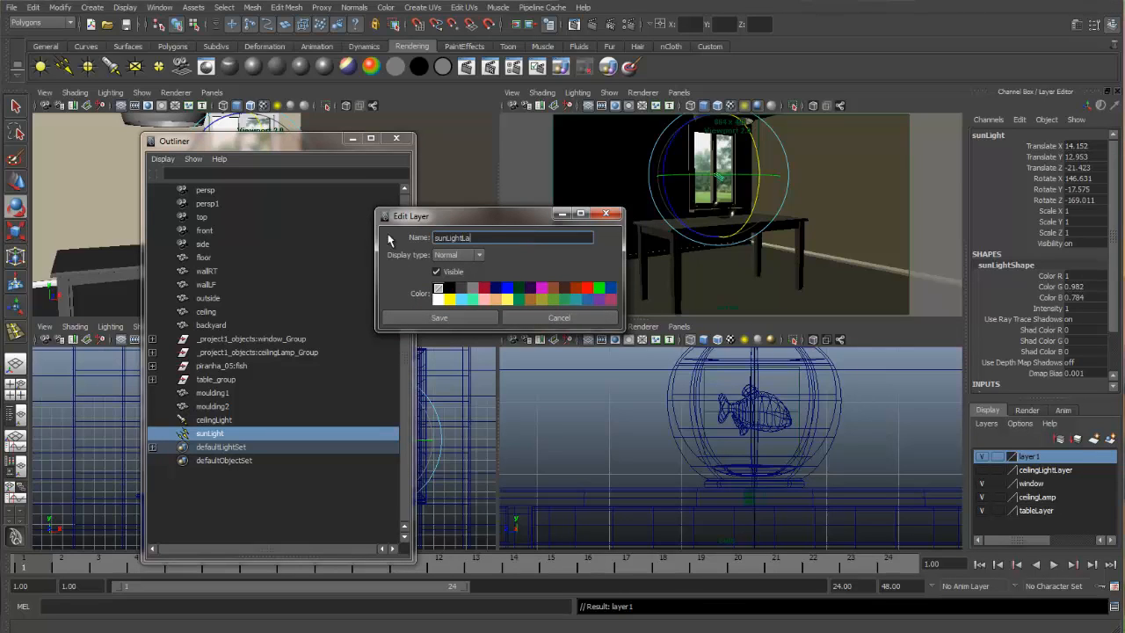
type("unLightLayer")
left_click(439, 317)
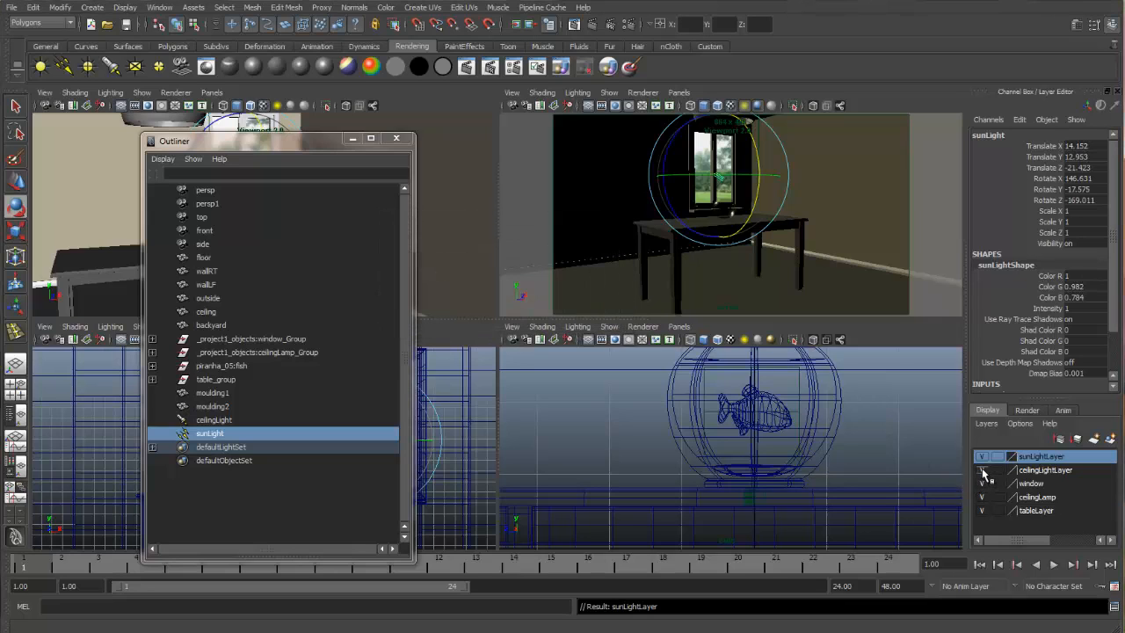
Step: Make ceilingLightLayer visible, render the persp view with both lights to examine their combined effect, and close the render
left_click(982, 471)
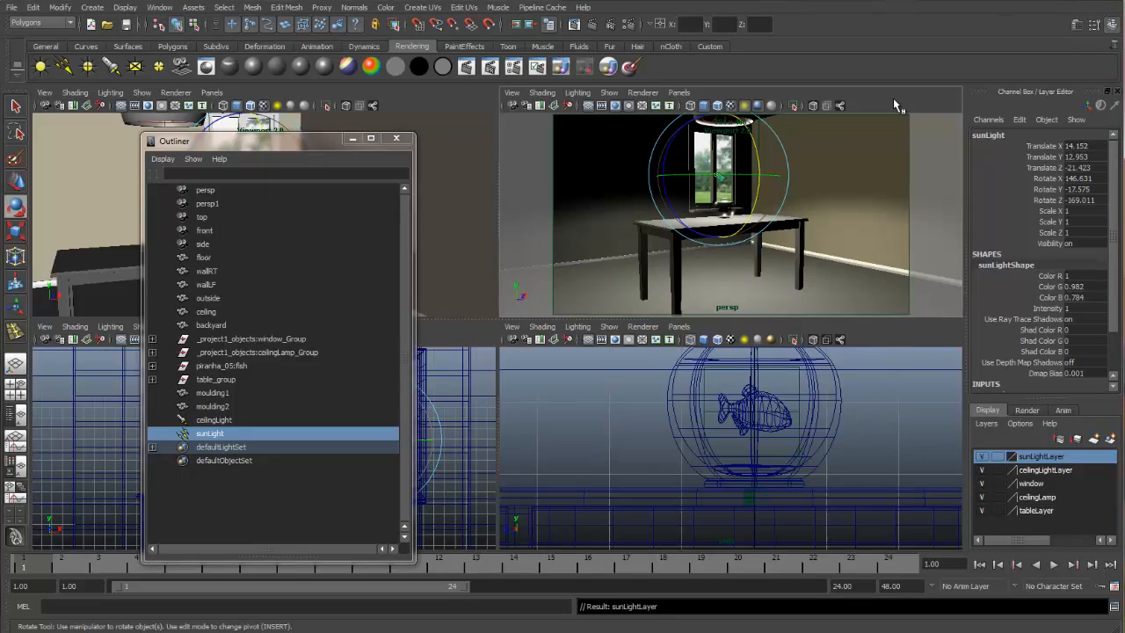
key("q")
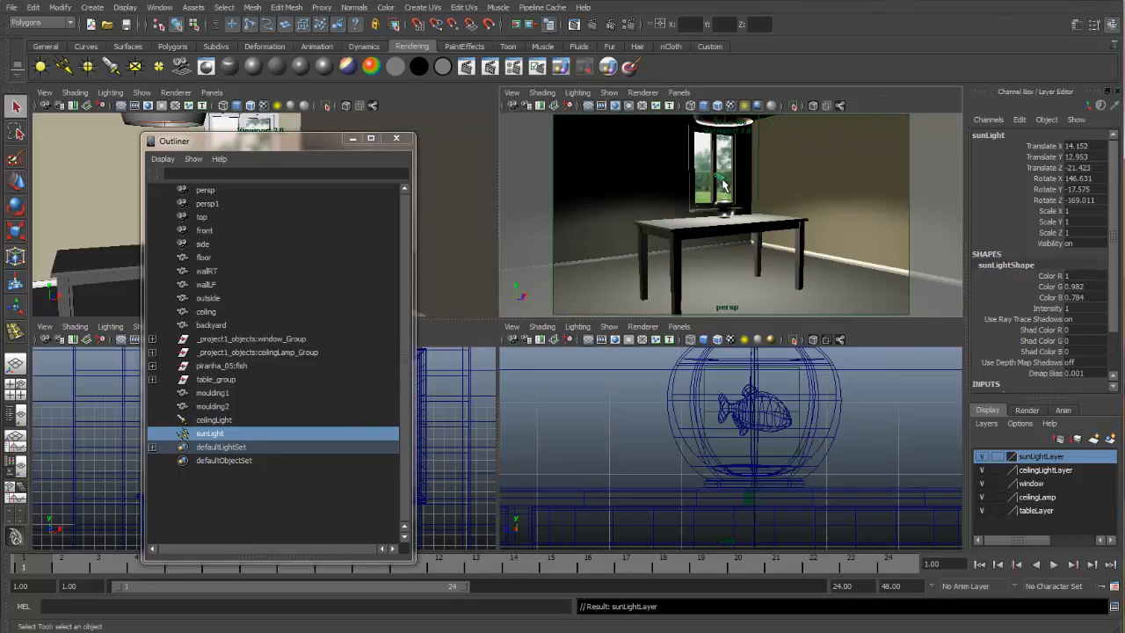
left_click(593, 26)
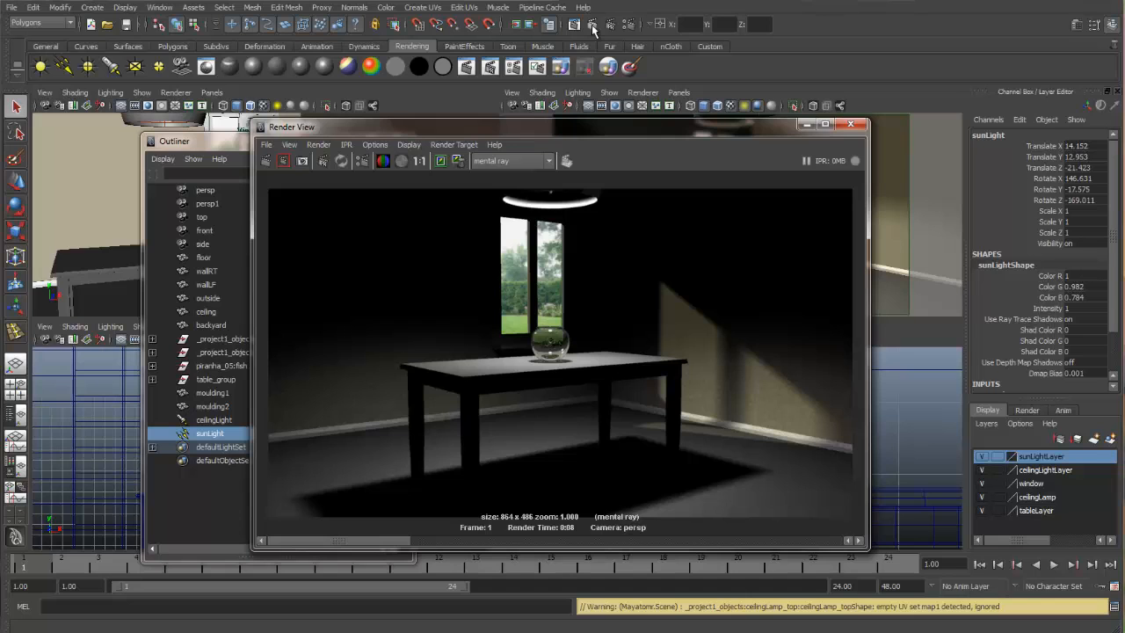
left_click_drag(591, 129, 654, 119)
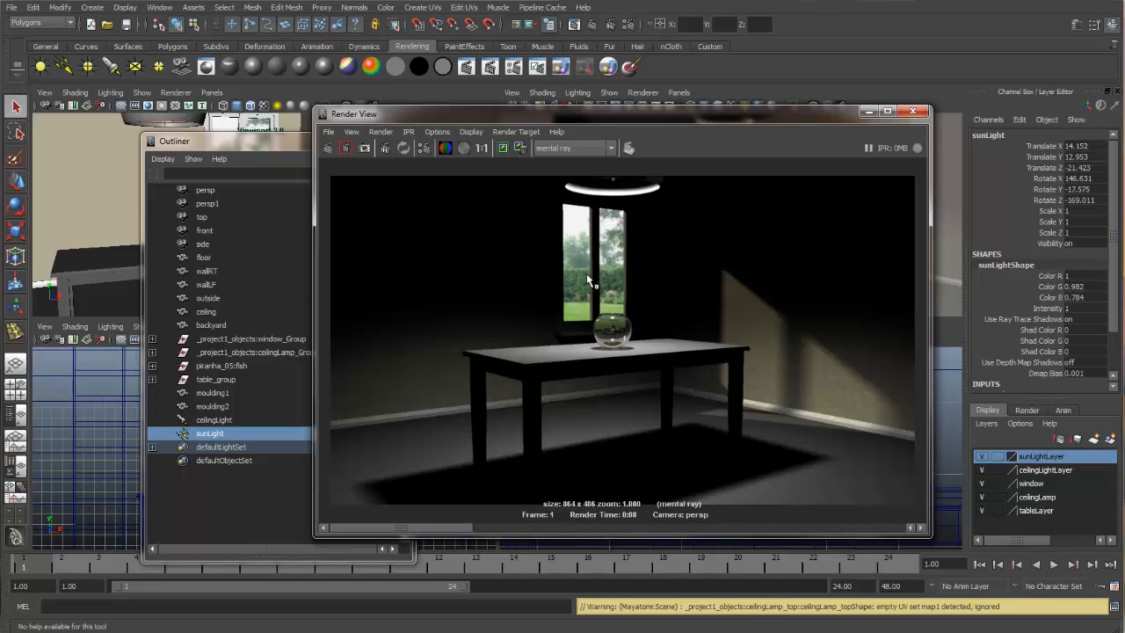
left_click(917, 112)
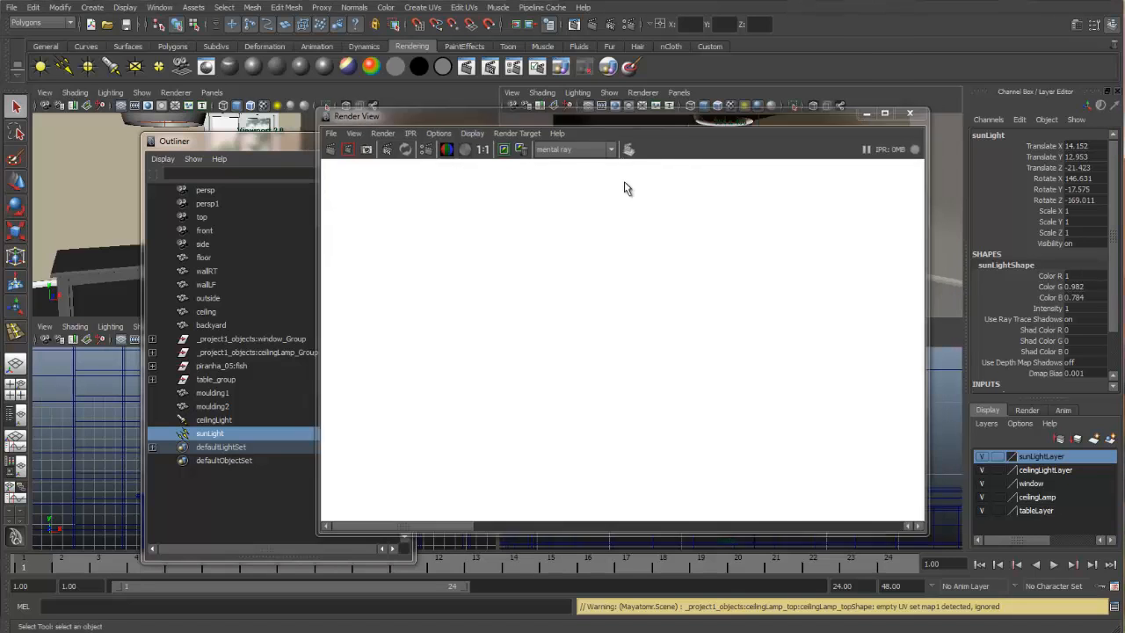
Step: Create a new spot light at the origin and set its Rotate X to 90 so it points straight up
left_click_drag(321, 132, 245, 350)
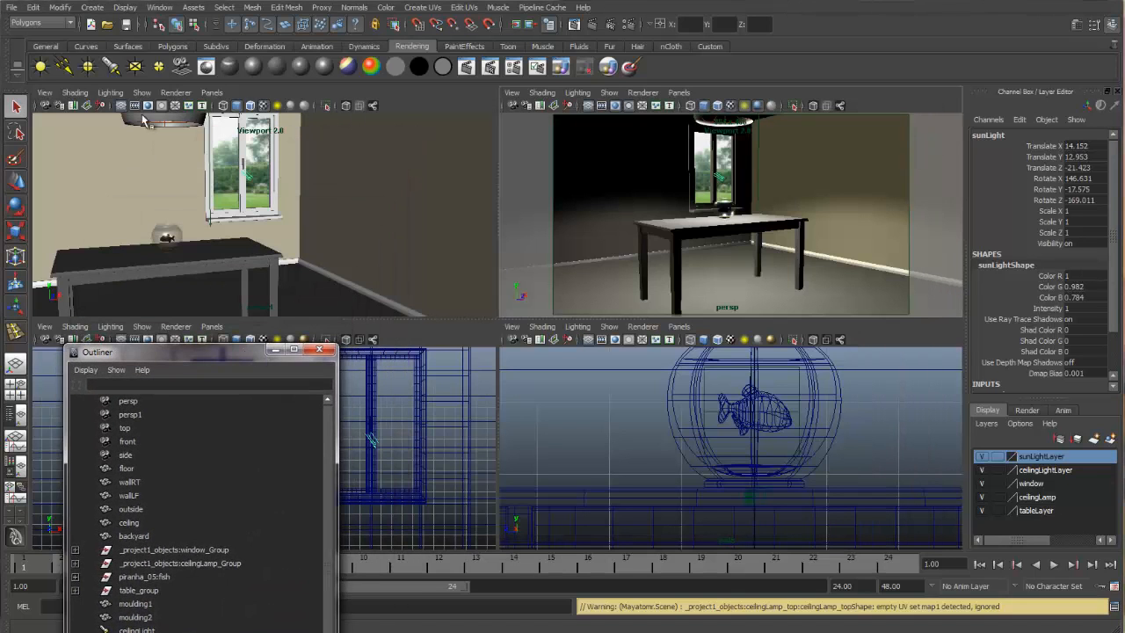
left_click(111, 66)
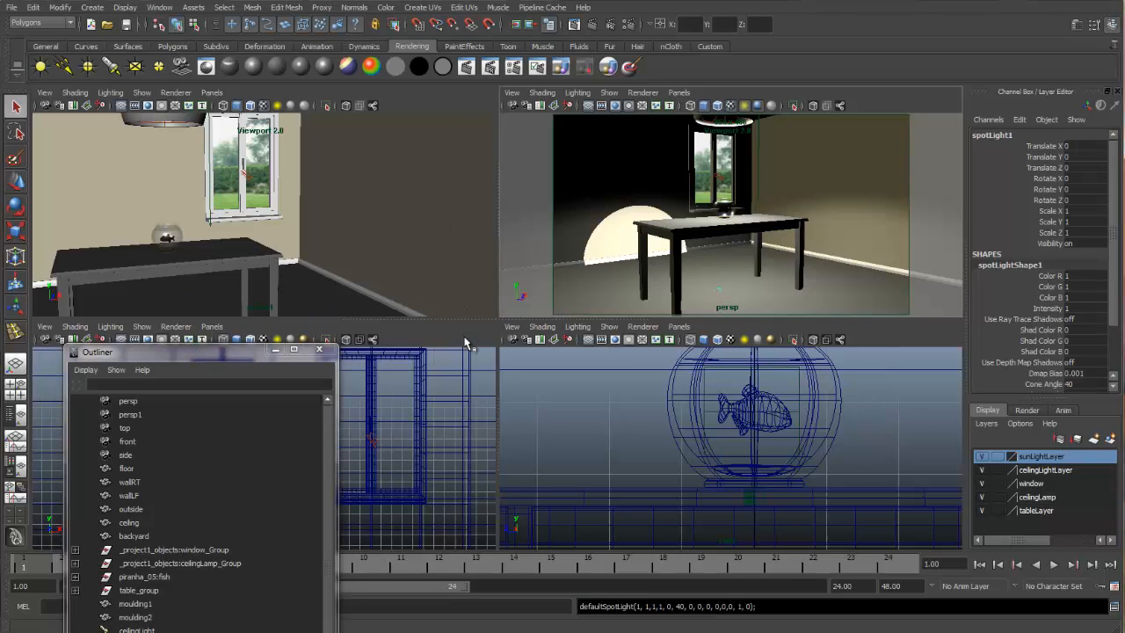
key("space")
left_click_drag(214, 353, 136, 426)
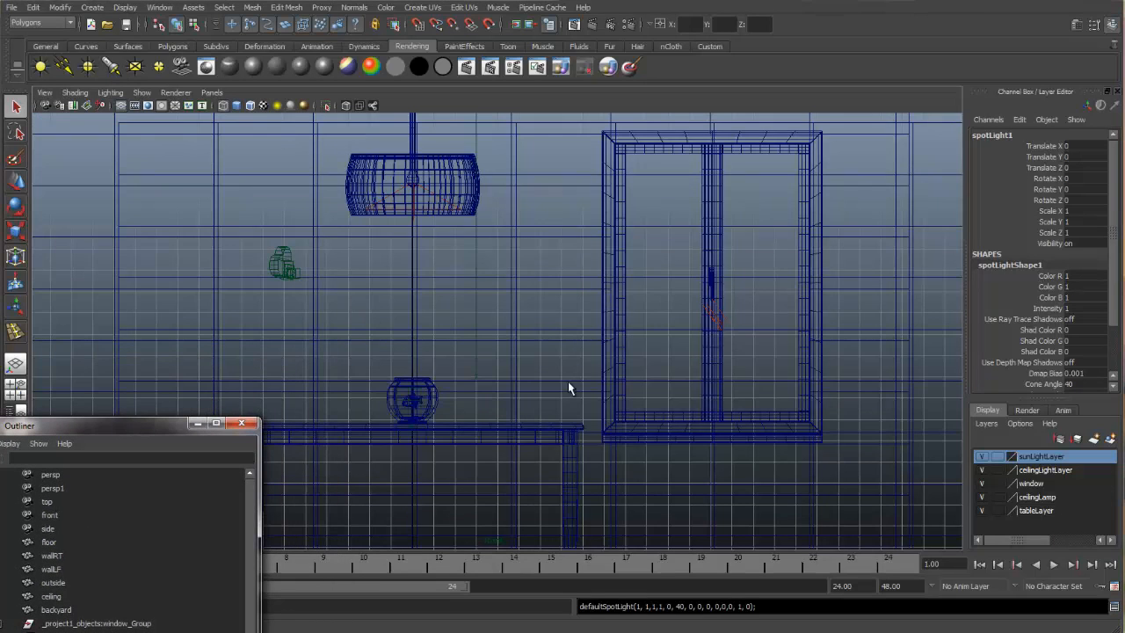
right_click_drag(568, 382, 455, 419, "alt")
middle_click_drag(473, 420, 490, 306, "alt")
key("e")
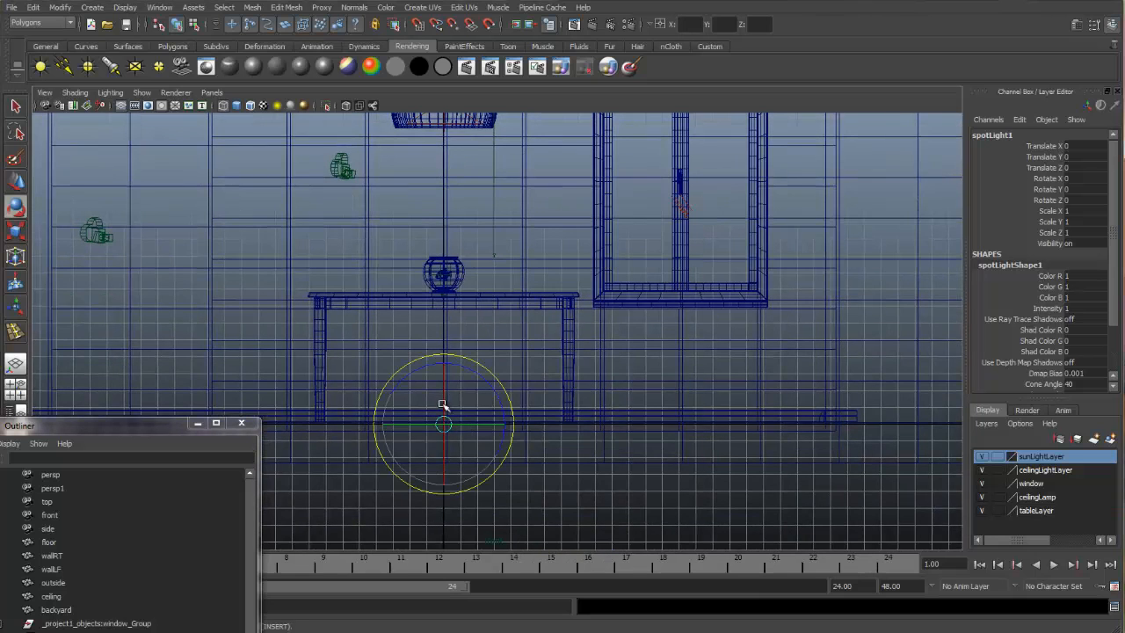
left_click_drag(444, 413, 445, 476)
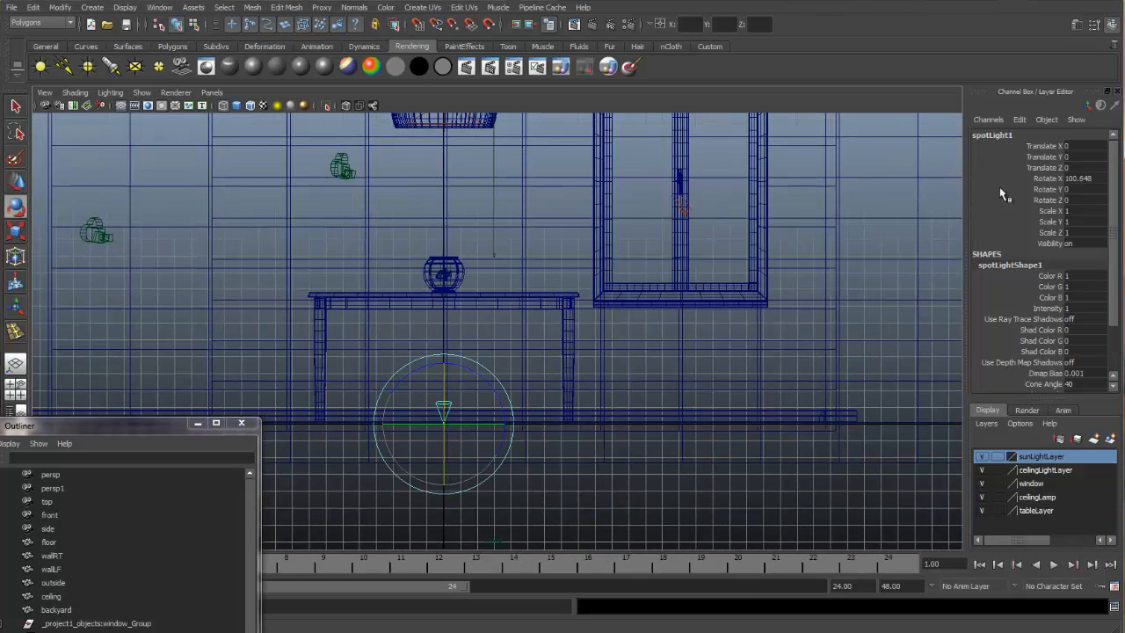
double_click(1080, 178)
type("90")
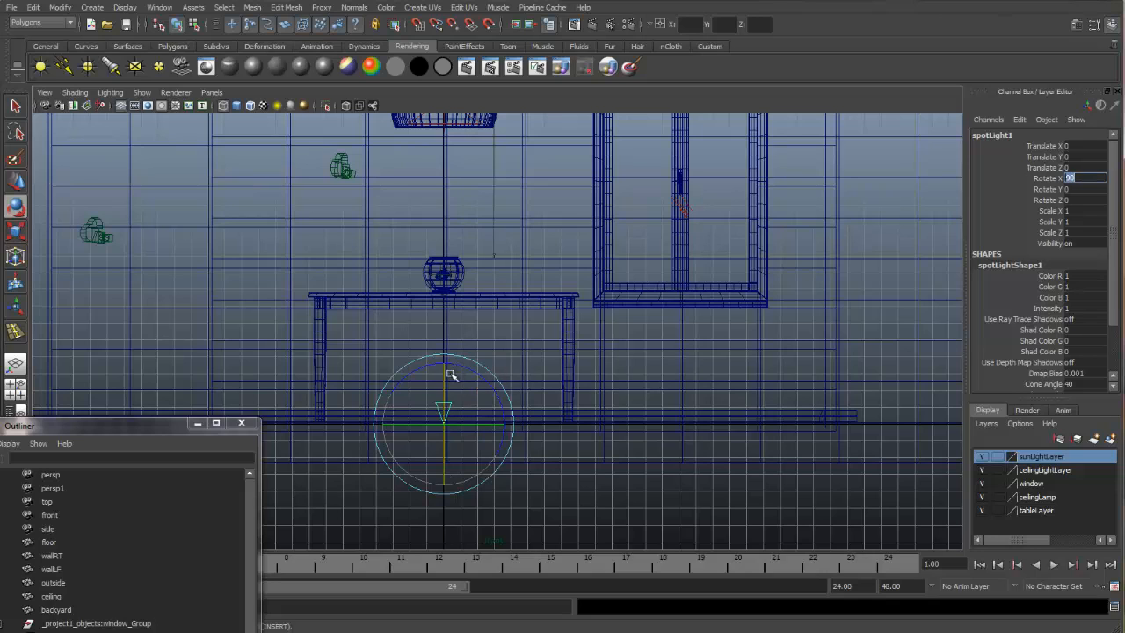
Step: Raise the new spot light to about 2.7 on Y beneath the table and open its attributes
type("w")
left_click(566, 100)
key("w")
left_click_drag(443, 377, 444, 332)
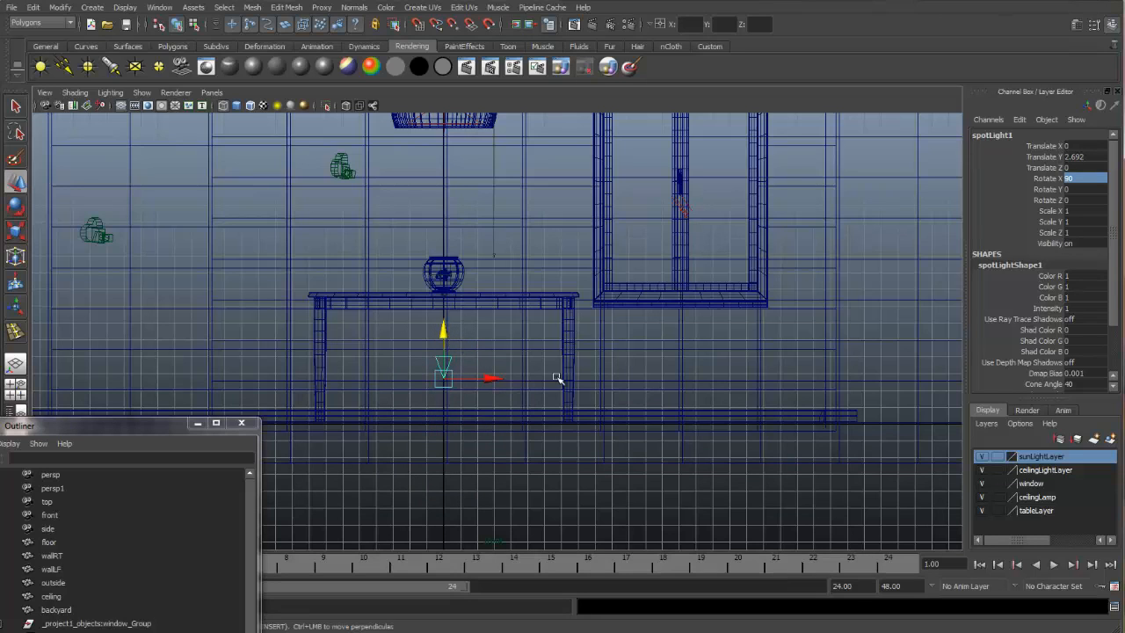
left_click(1078, 27)
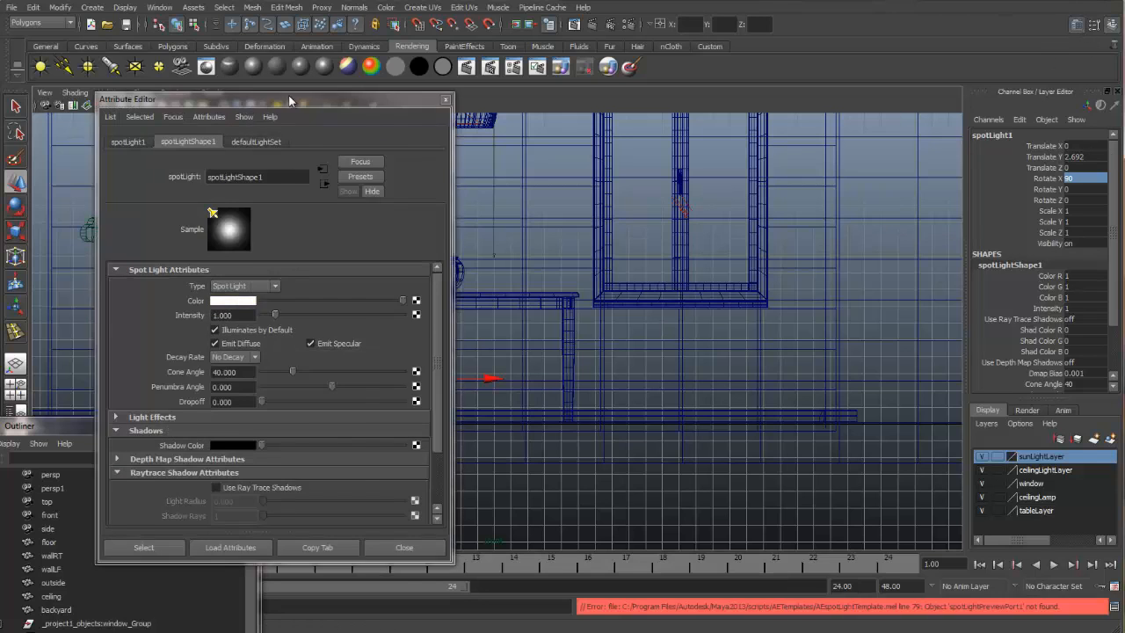
left_click_drag(293, 102, 139, 115)
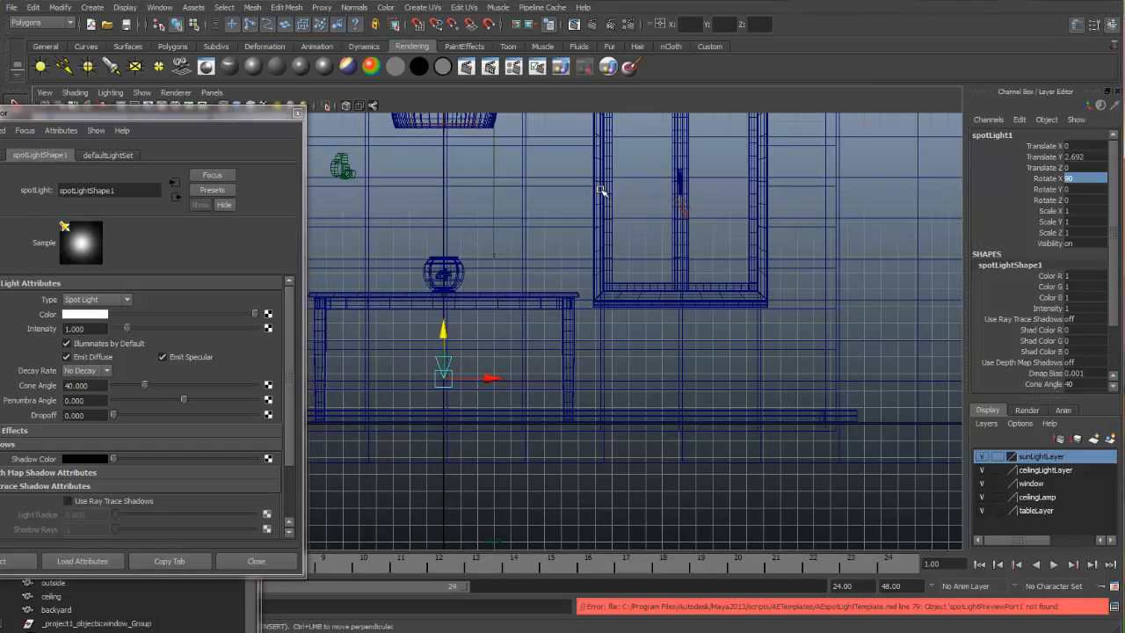
Step: Set the new spot light's cone angle to about 158.5, penumbra angle to 10 and intensity to 0.4, with specular emission off
key("space")
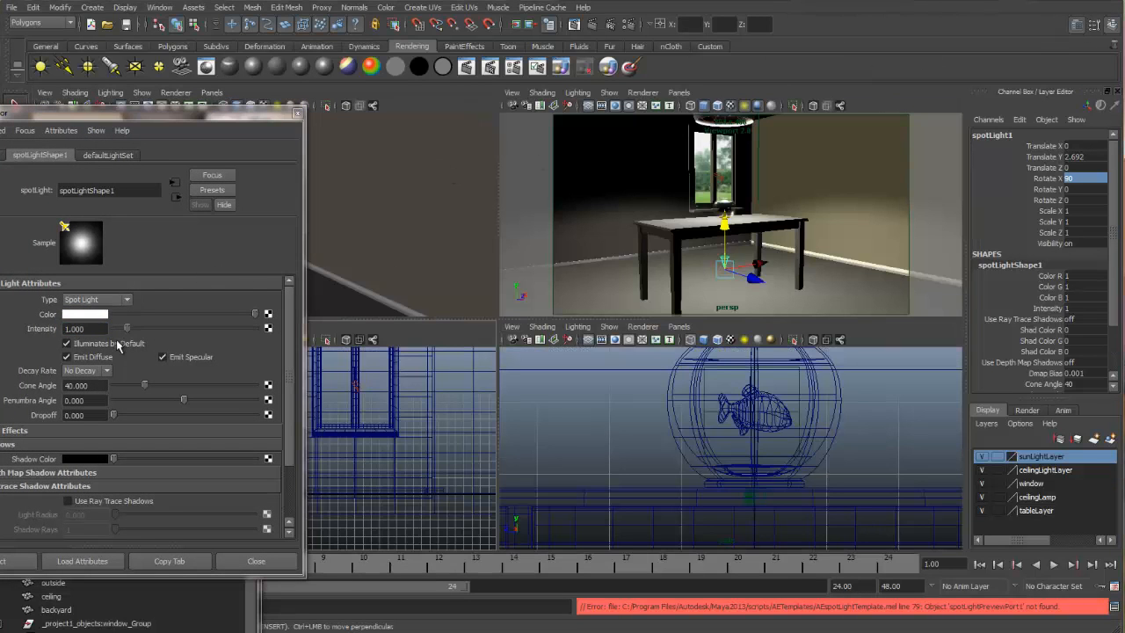
left_click_drag(146, 388, 296, 406)
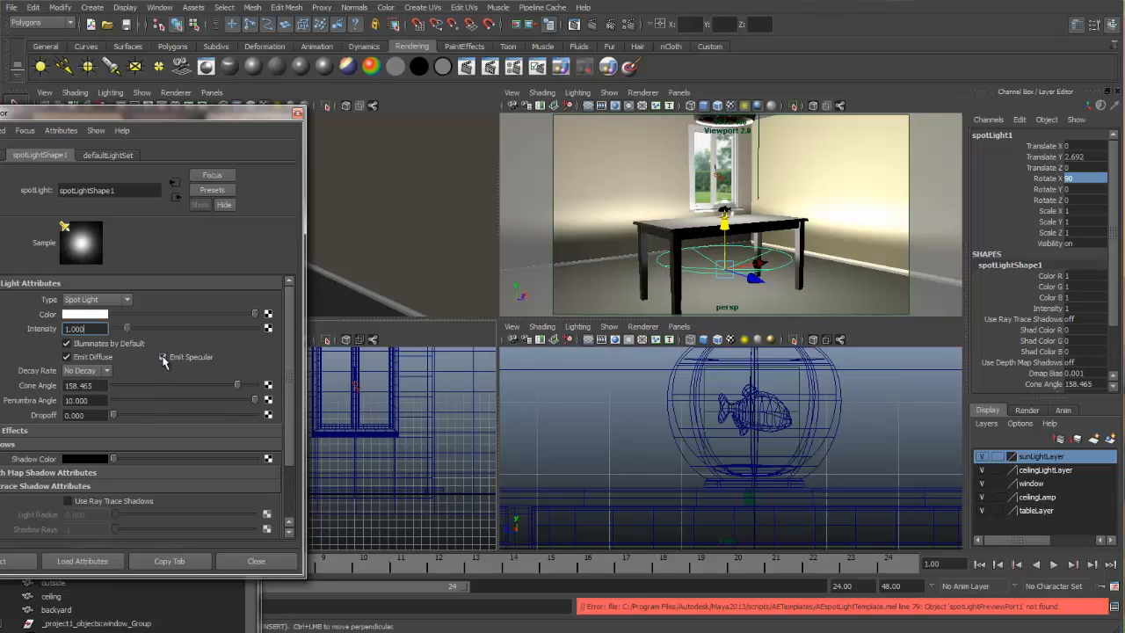
left_click_drag(95, 330, 37, 330)
type("0.4")
key("Return")
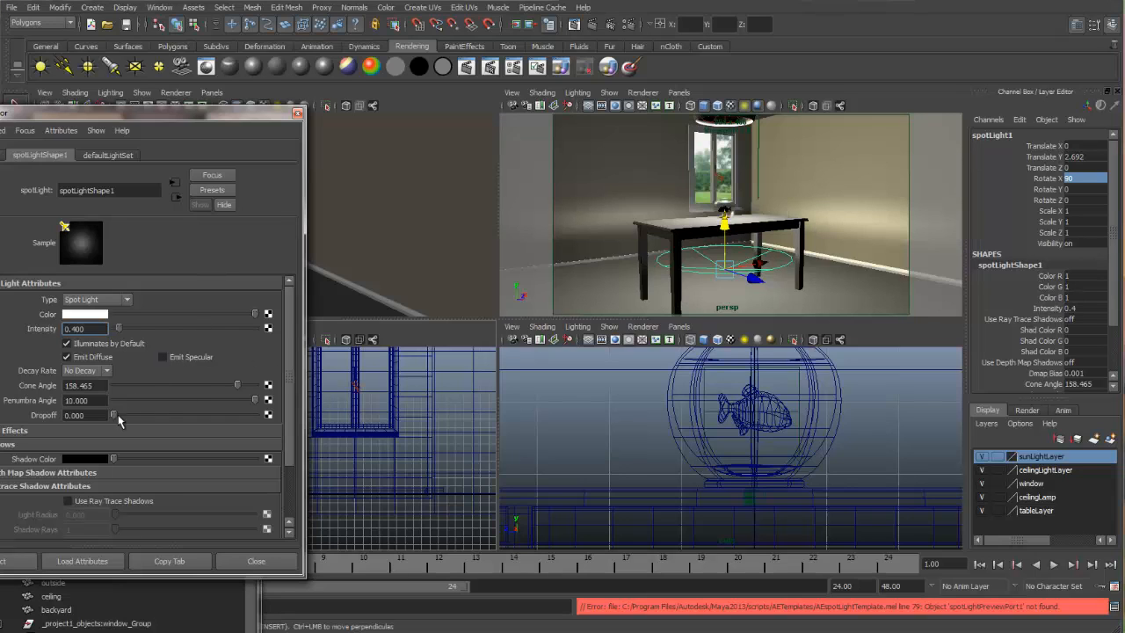
Step: Try dropoff values of 1 and 0.5, return dropoff to 0, and raise the spot light to about 4.5 on Y
left_click_drag(98, 417, 58, 417)
type("1")
key("Return")
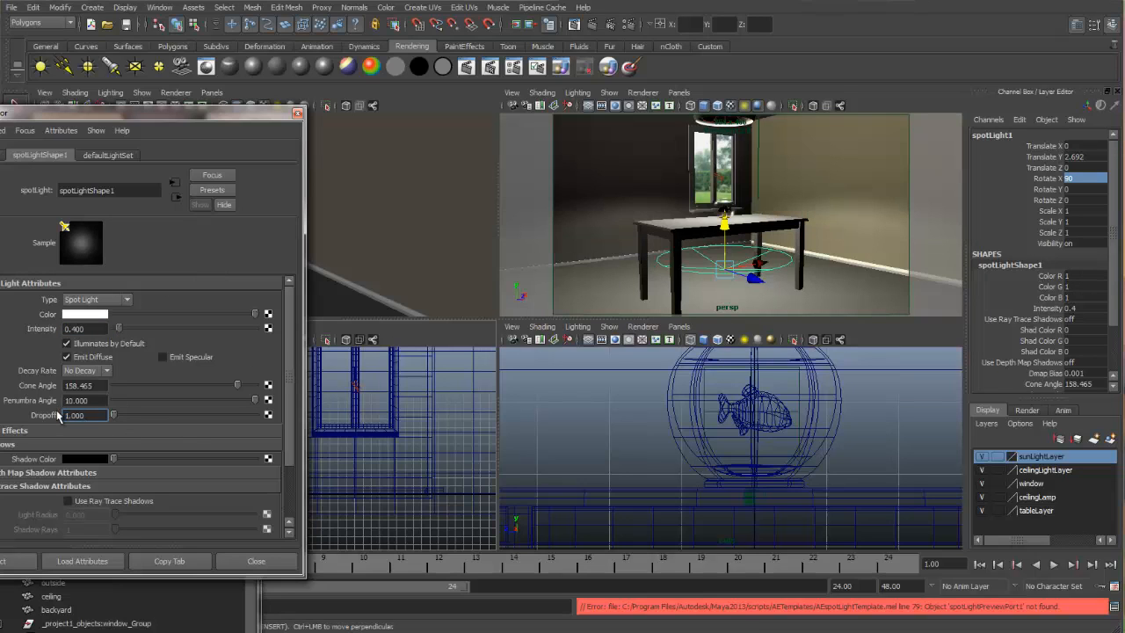
left_click_drag(89, 416, 50, 420)
type(".5")
key("Return")
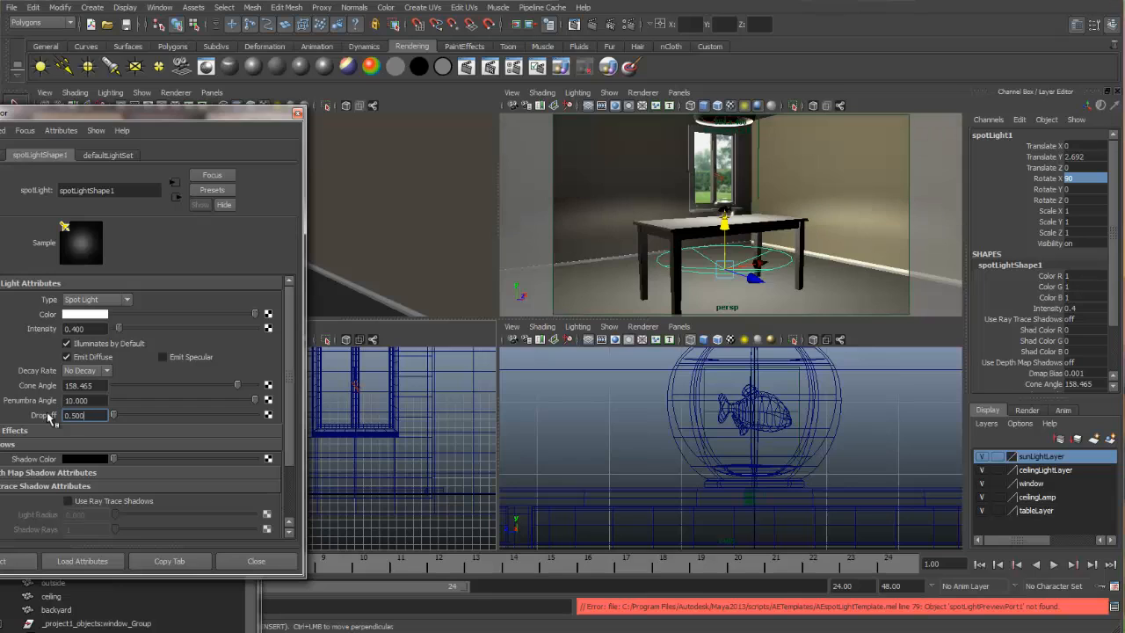
left_click_drag(726, 234, 725, 214)
left_click_drag(113, 415, 109, 416)
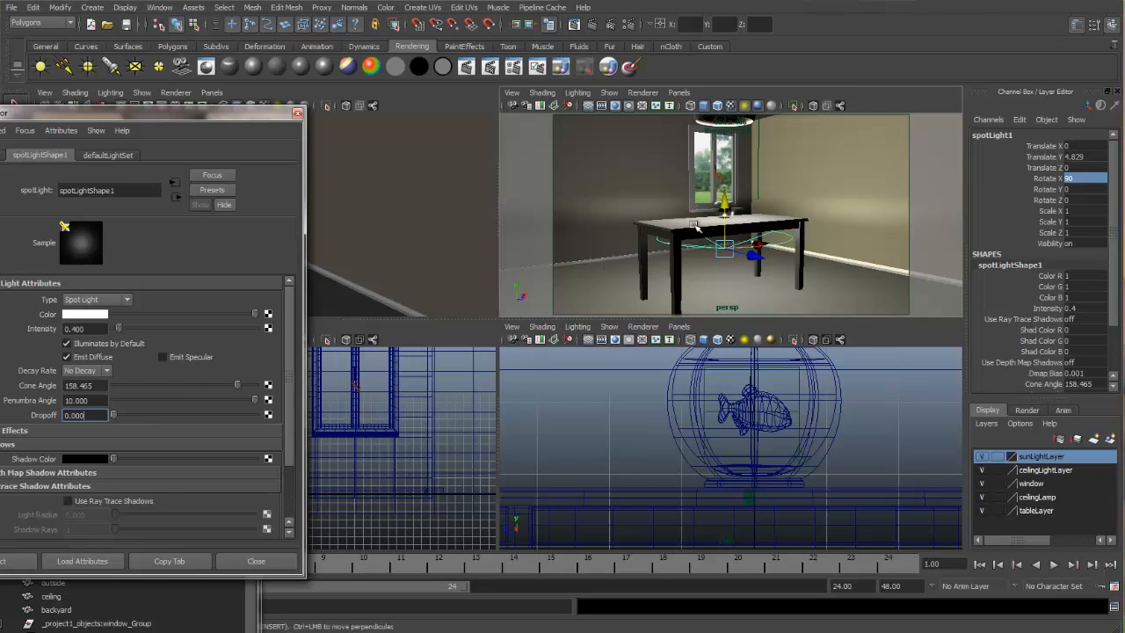
mouse_move(724, 202)
left_mouse_down()
mouse_move(722, 191)
mouse_move(724, 209)
left_mouse_up()
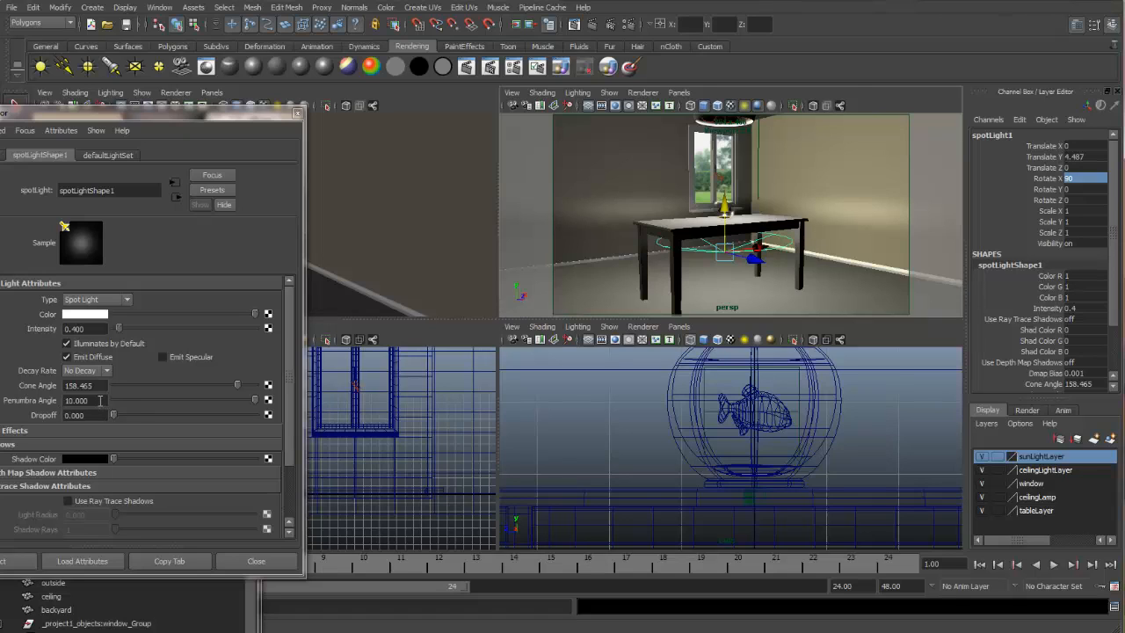
Step: Try penumbra angles of 30, 20 and 5 on the spot light while lowering it to 3.8 on Y
left_click(103, 401)
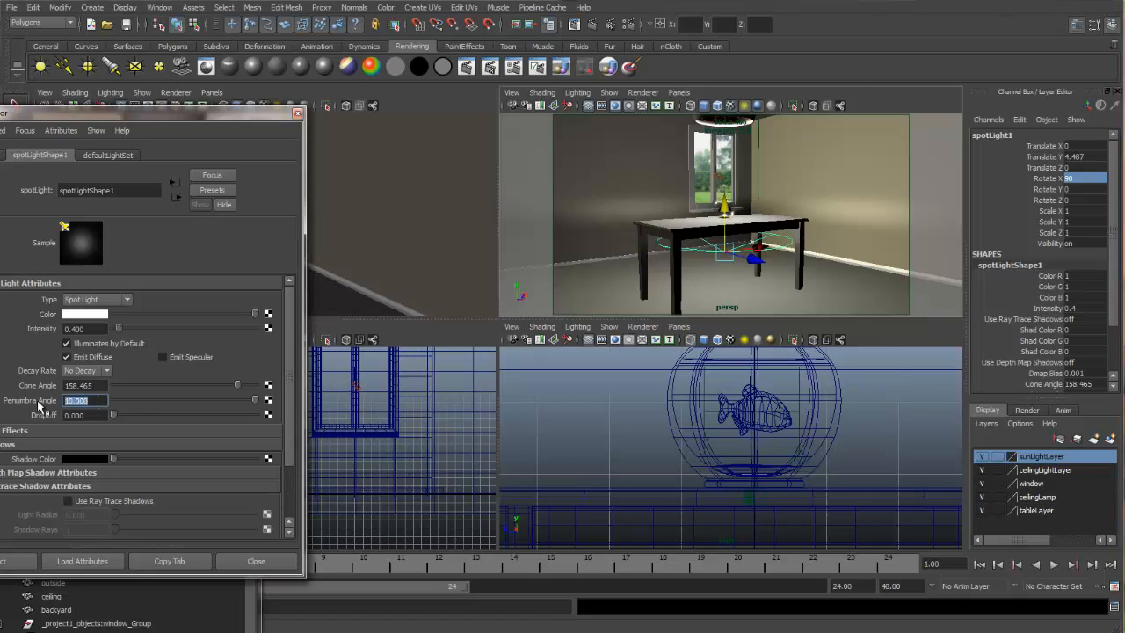
type("30")
key("Return")
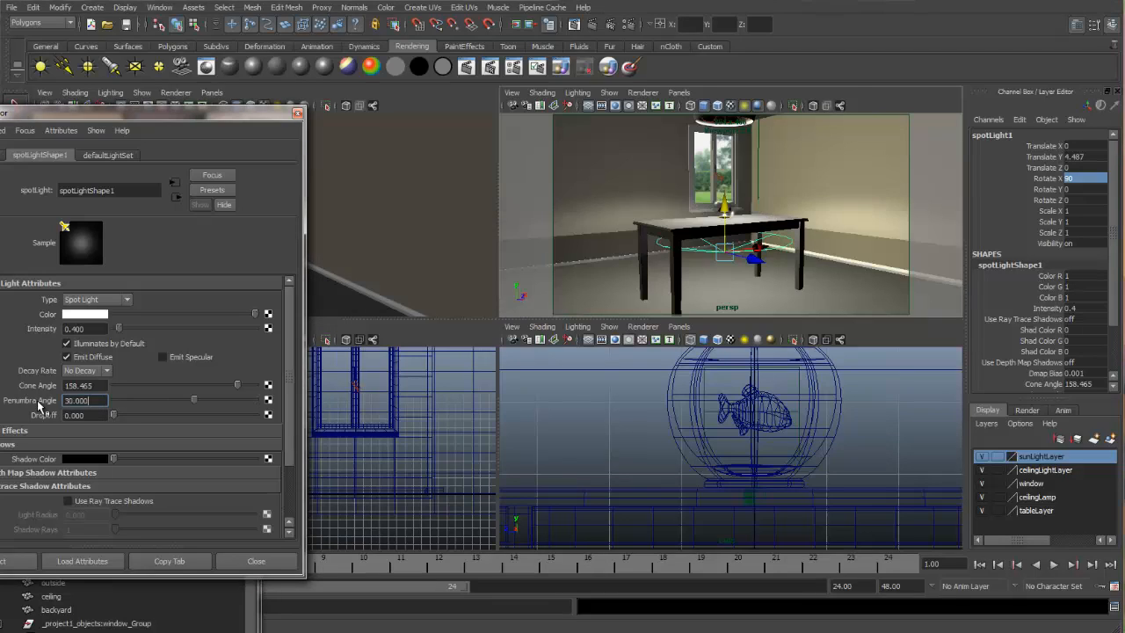
left_click_drag(97, 401, 33, 410)
type("20")
key("Return")
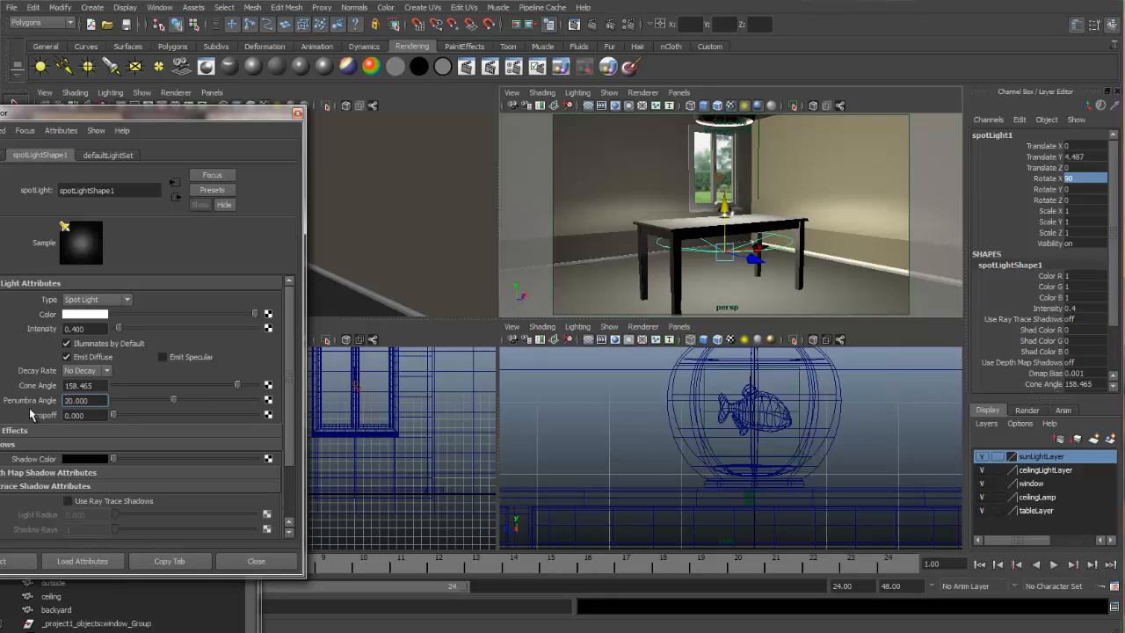
left_click_drag(724, 209, 723, 211)
left_click_drag(99, 401, 40, 405)
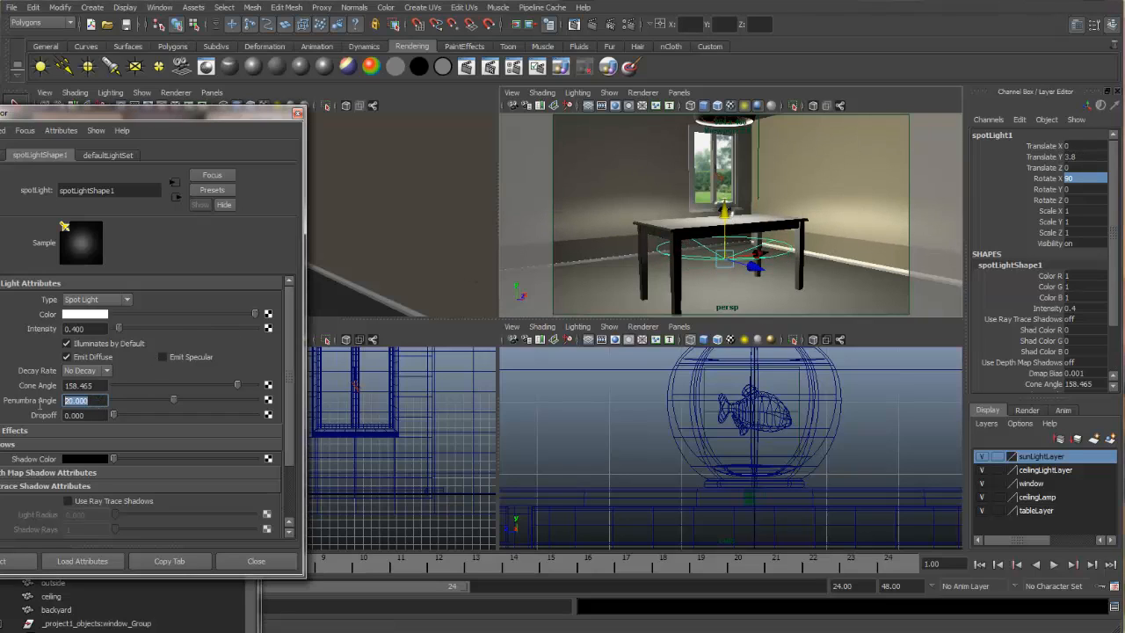
type("5")
key("Return")
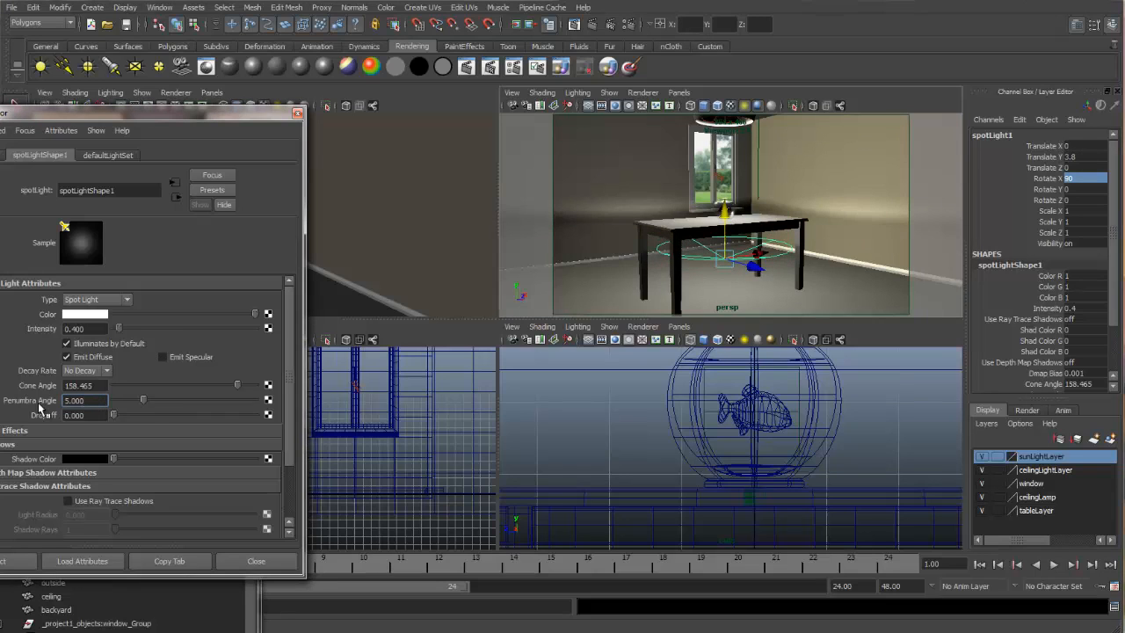
Step: Set the spot light's penumbra angle to 10 and dropoff to 0.2, and raise it to about 4.5 on Y
left_click_drag(99, 401, 42, 422)
type("10")
key("Return")
type("0.2")
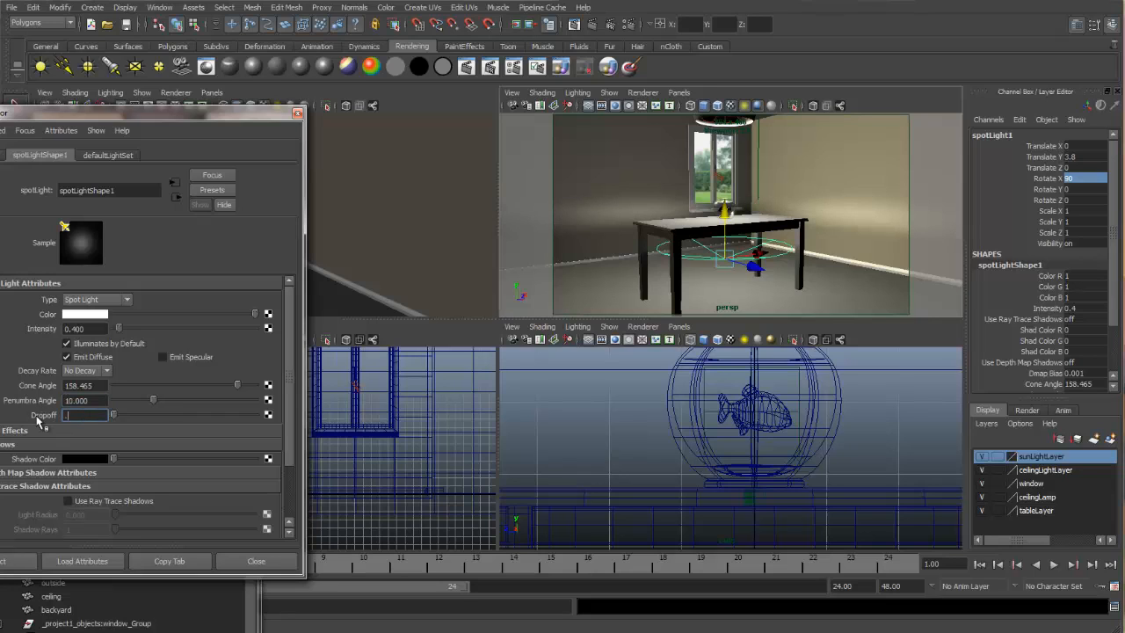
key("Return")
mouse_move(723, 217)
left_mouse_down()
mouse_move(722, 195)
mouse_move(723, 209)
left_mouse_up()
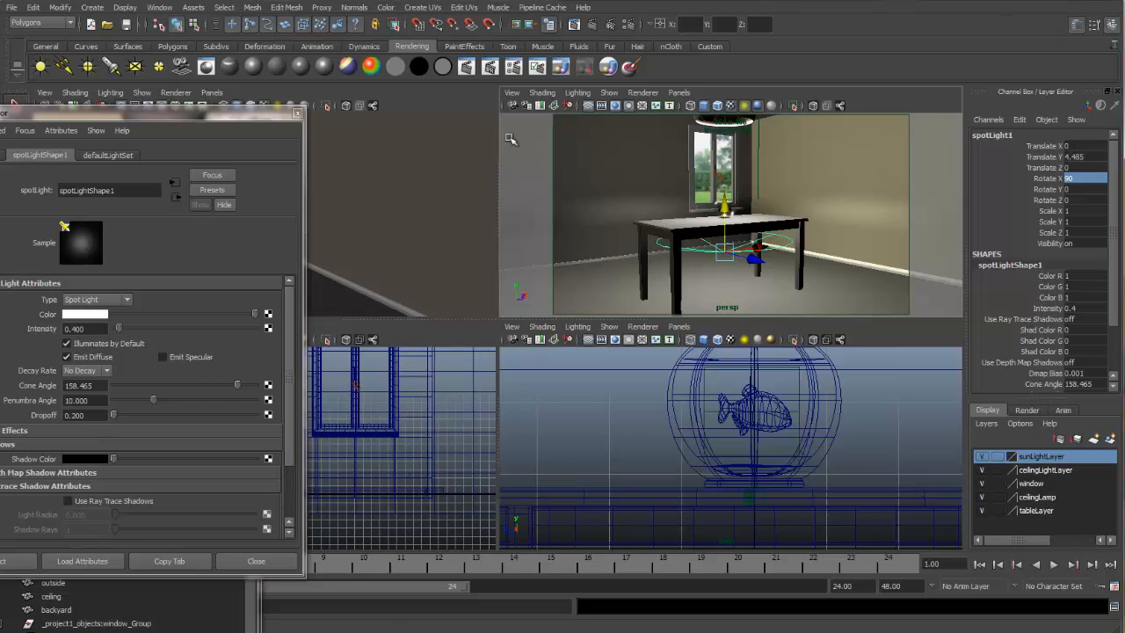
Step: Render the persp view to examine the upward spot light's effect, and close the light's attributes
left_click(592, 25)
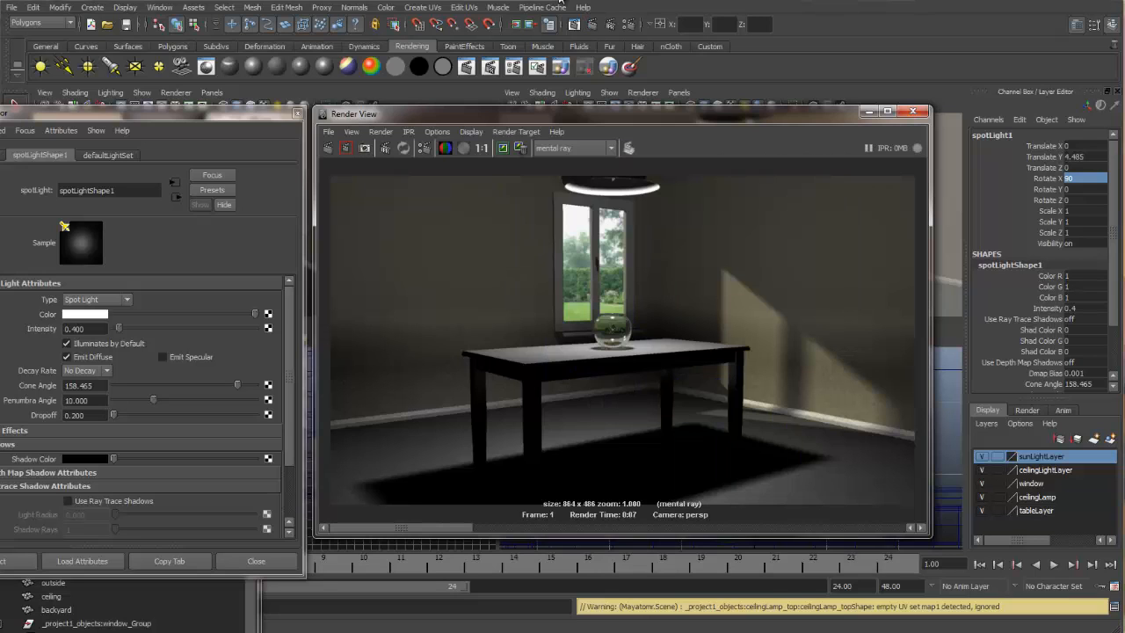
left_click_drag(678, 113, 703, 115)
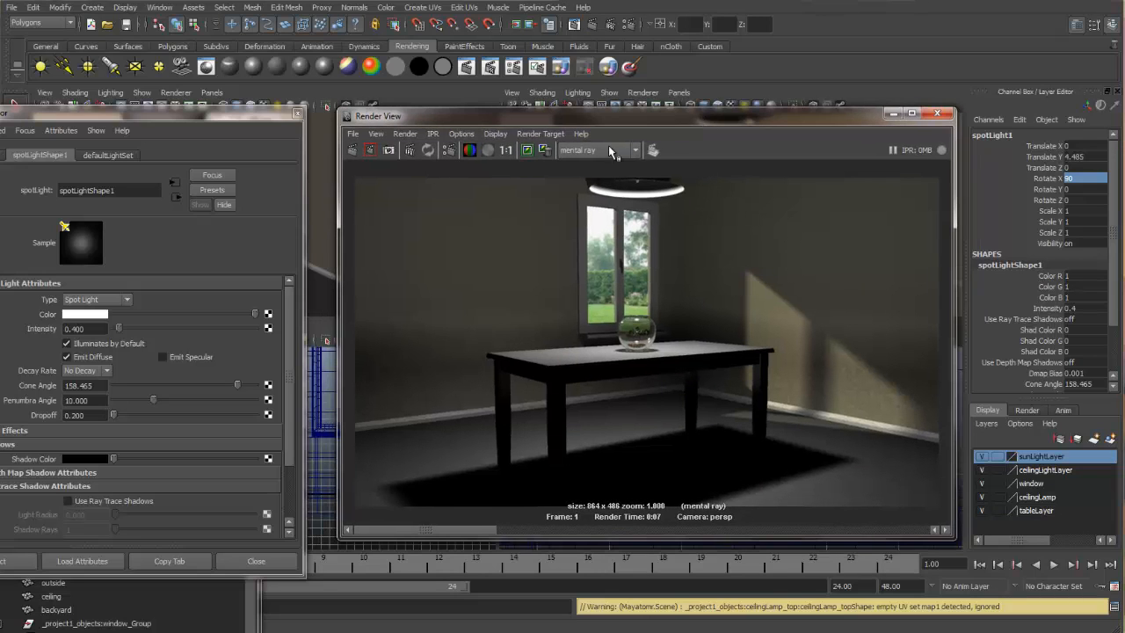
left_click(298, 113)
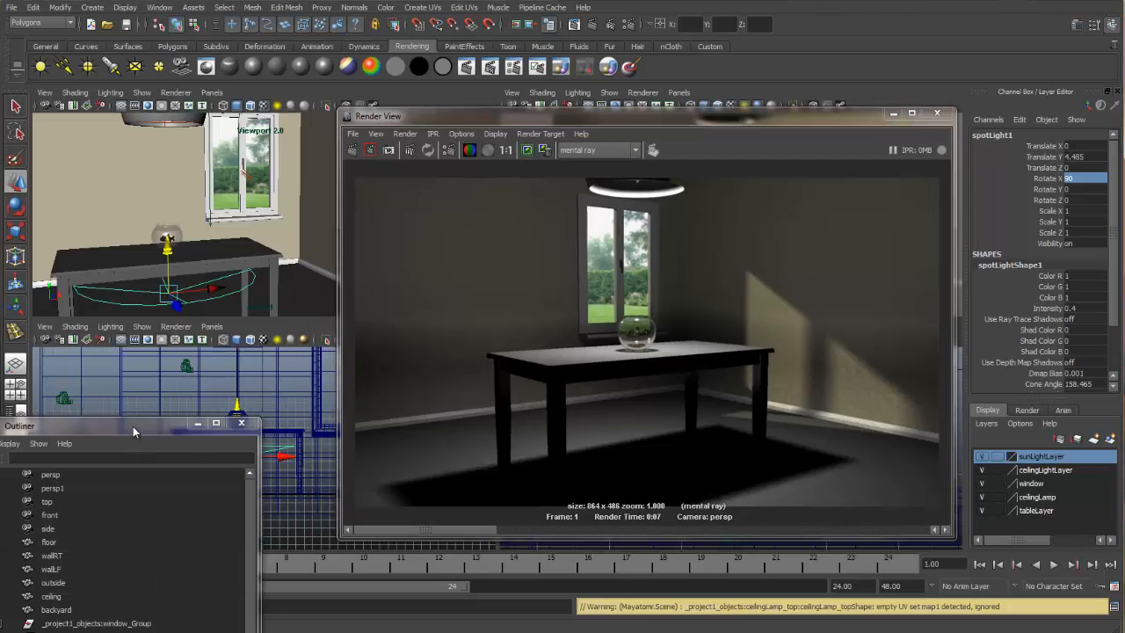
Step: Rename the upward-facing spot light as ceilingBounceLight
left_click_drag(132, 427, 206, 122)
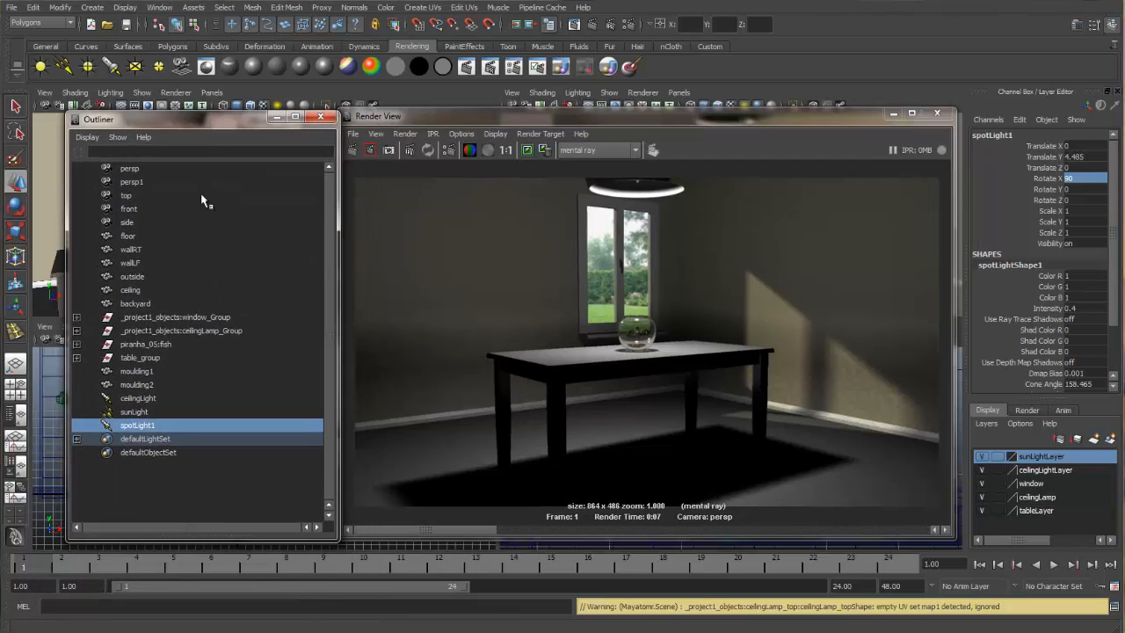
double_click(125, 428)
type("ceilingBoun")
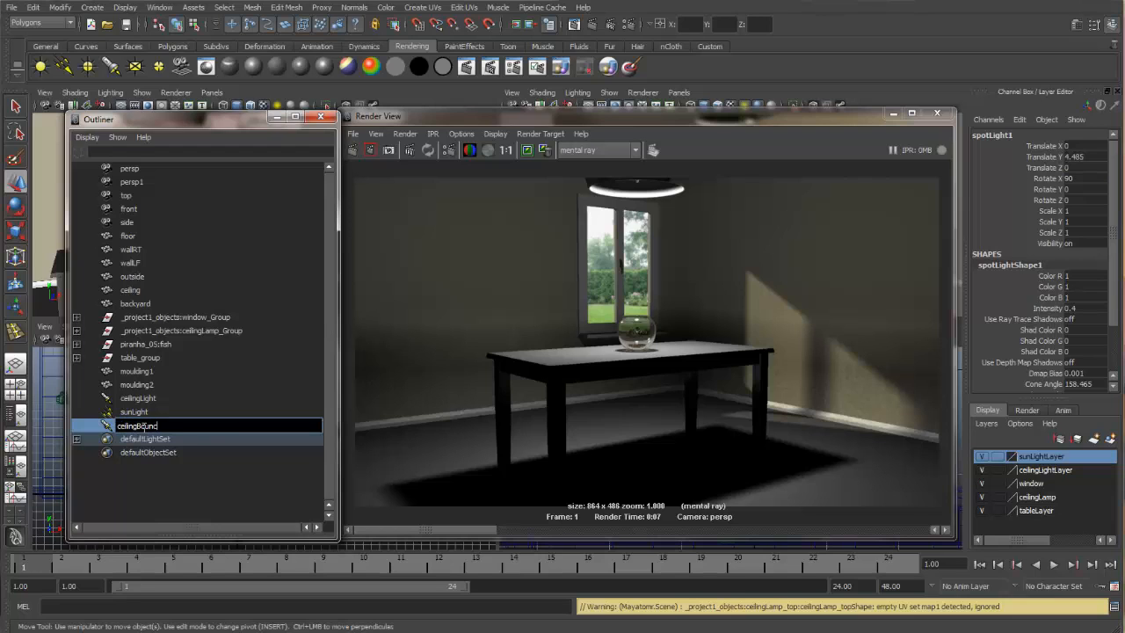
type("ceLight")
key("Return")
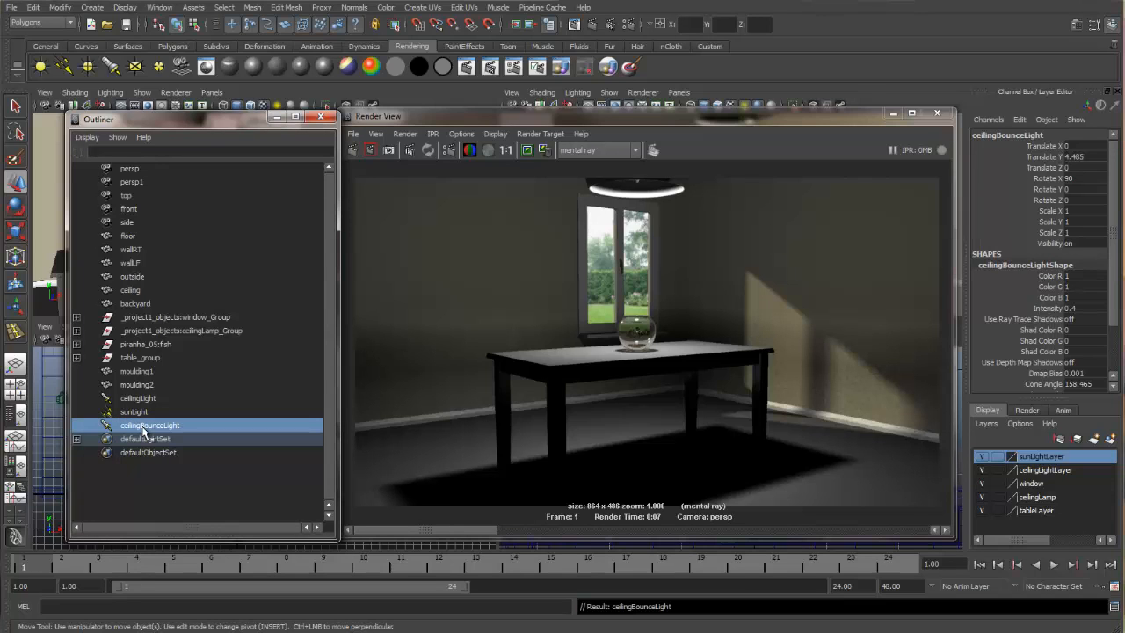
left_click_drag(251, 126, 209, 143)
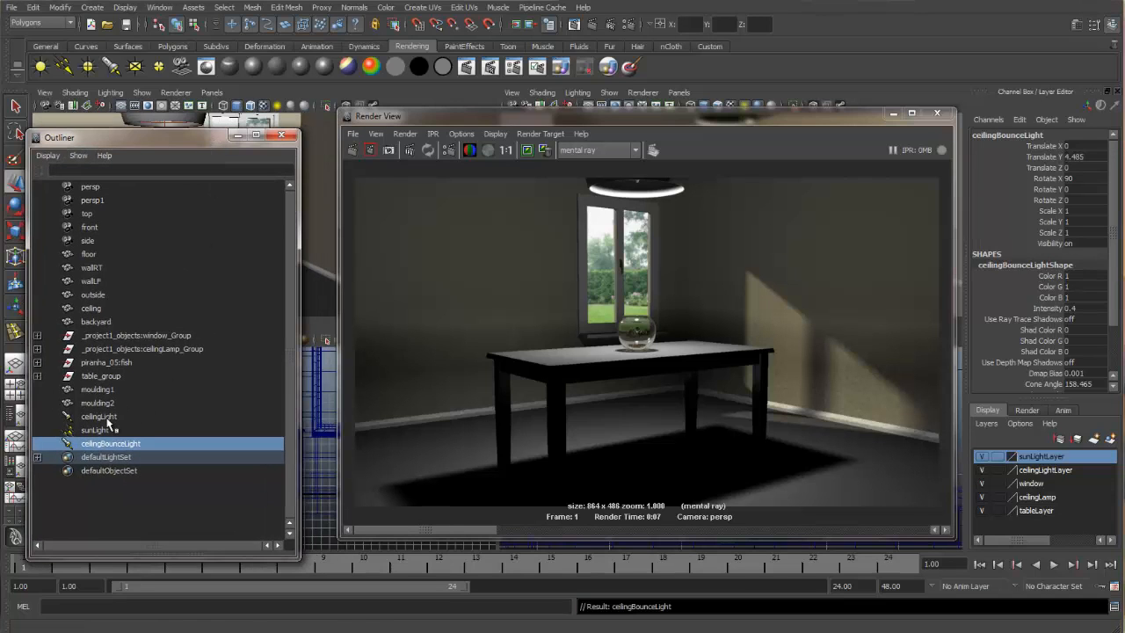
Step: Set ceilingLight's ray-traced shadow rays to 16 and render the view again
left_click(109, 417)
left_click(1074, 27)
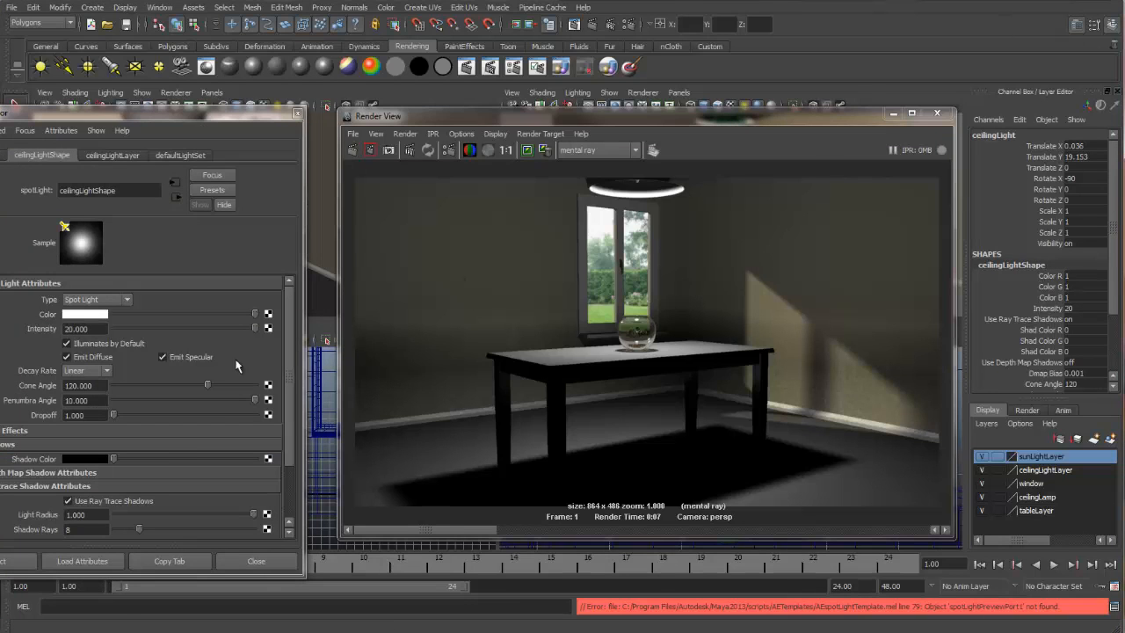
left_click_drag(86, 529, 58, 535)
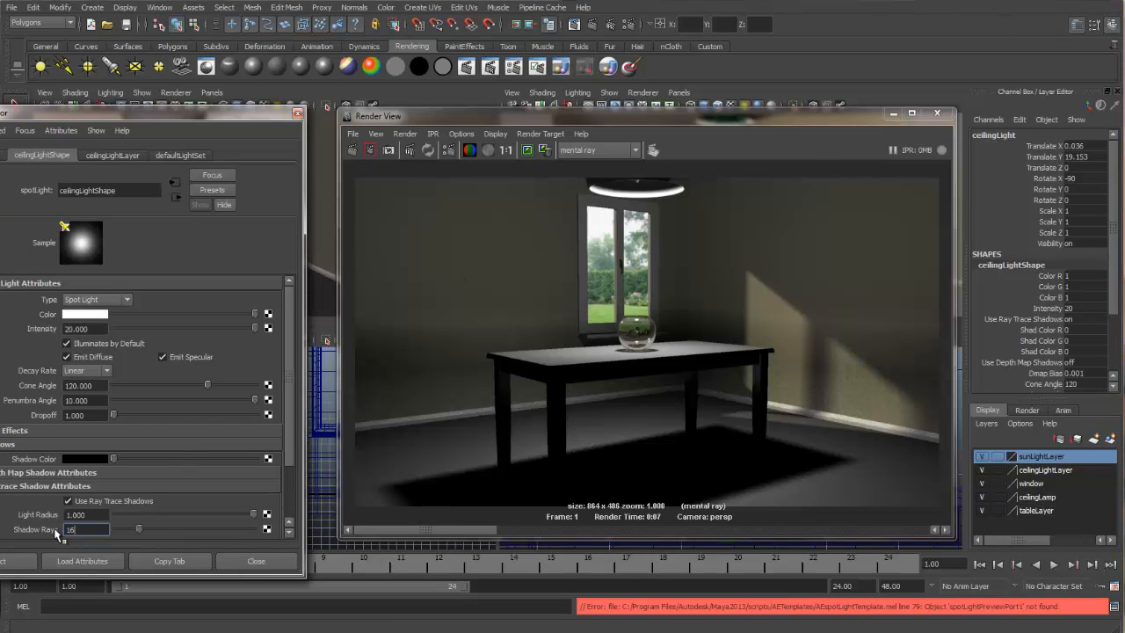
type("16")
left_click(351, 149)
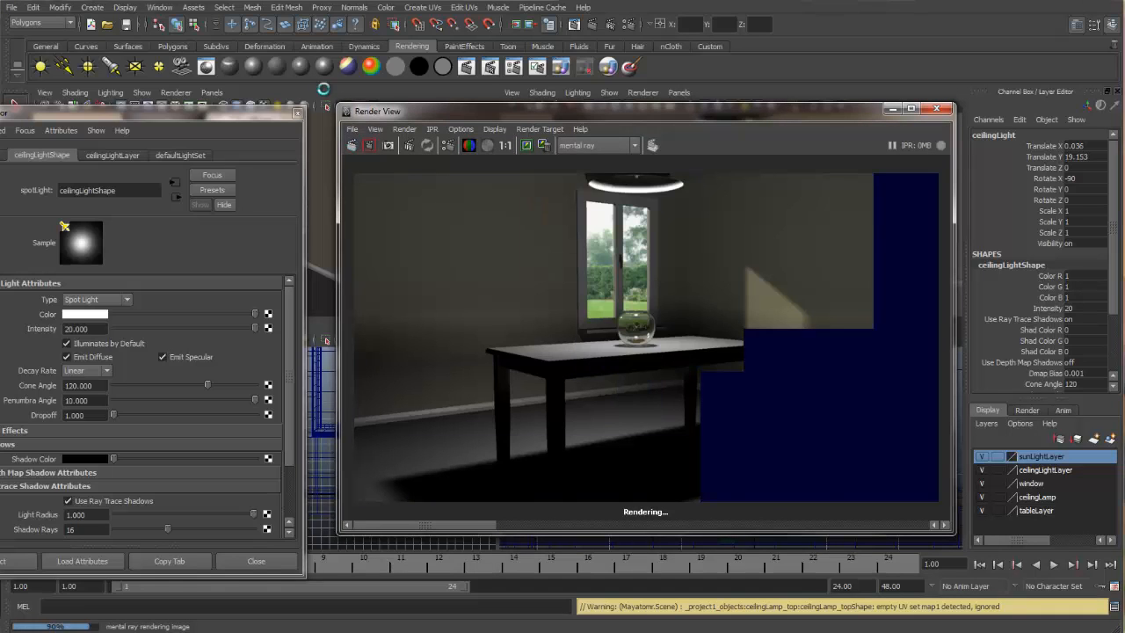
Step: Set ceilingLight's shadow rays to 32, render again to check the shadows, and close the render and attributes
left_click(80, 529)
left_click_drag(80, 529, 29, 536)
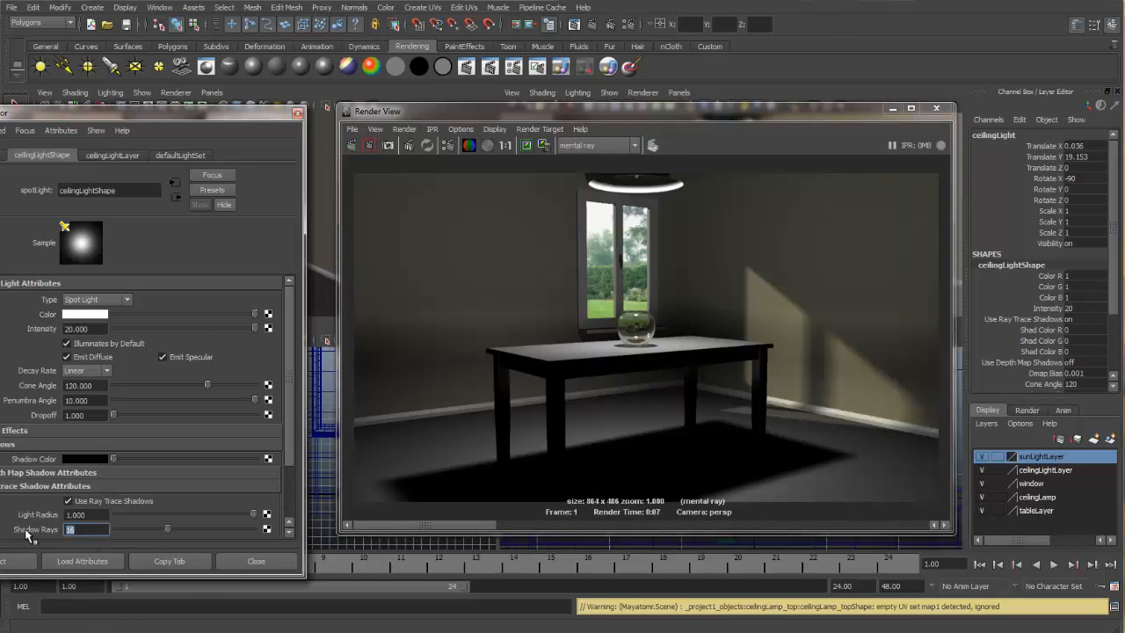
type("32")
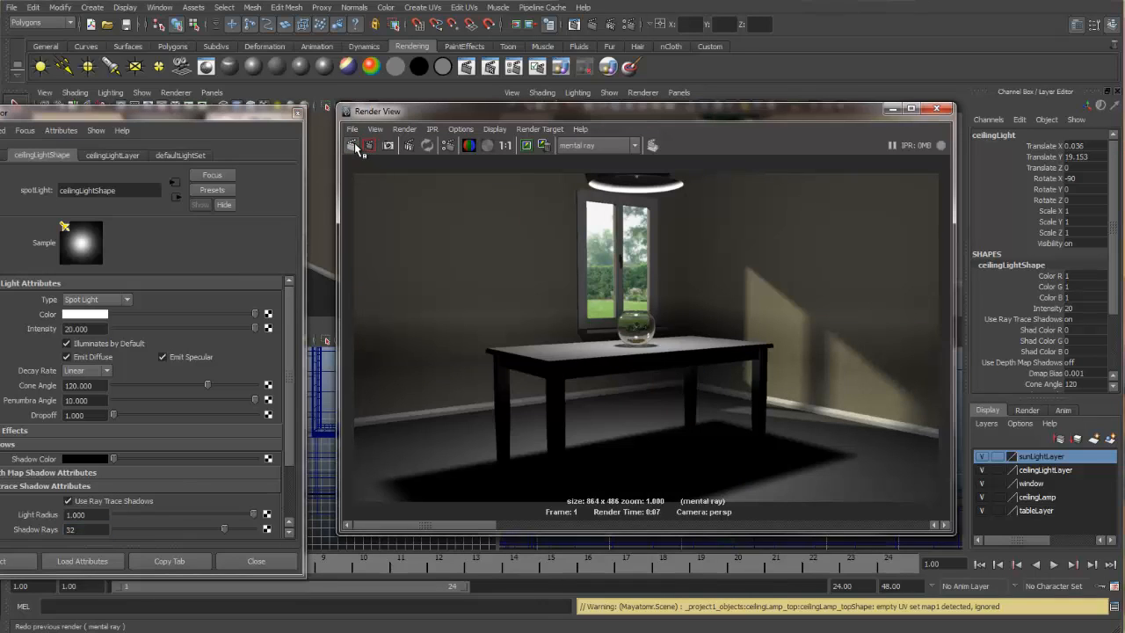
left_click(354, 146)
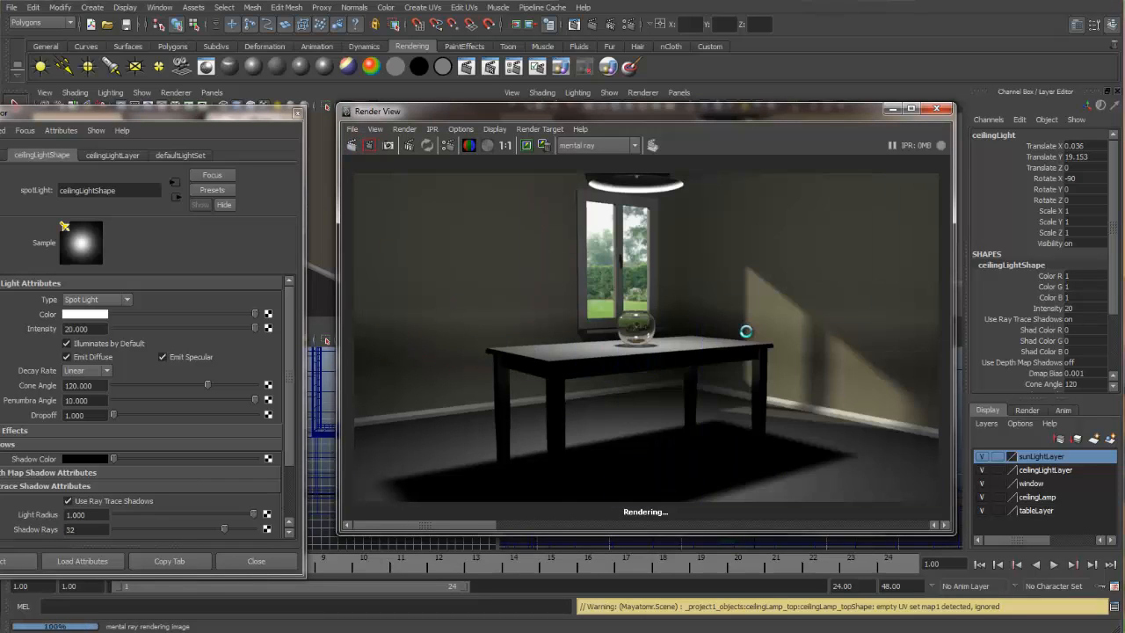
left_click(937, 108)
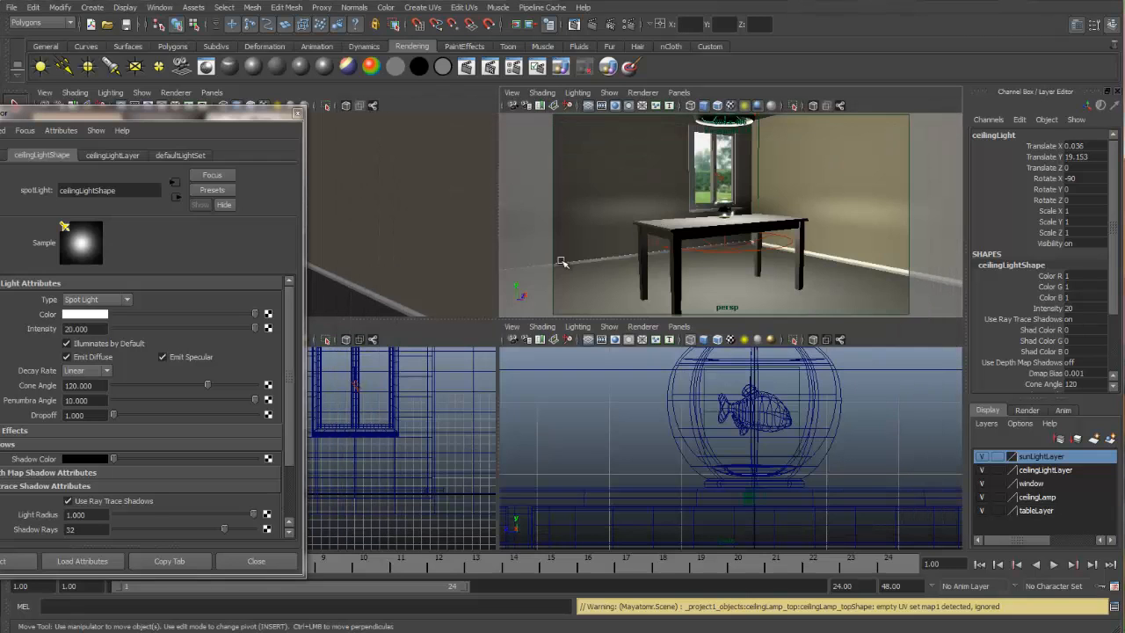
left_click(298, 113)
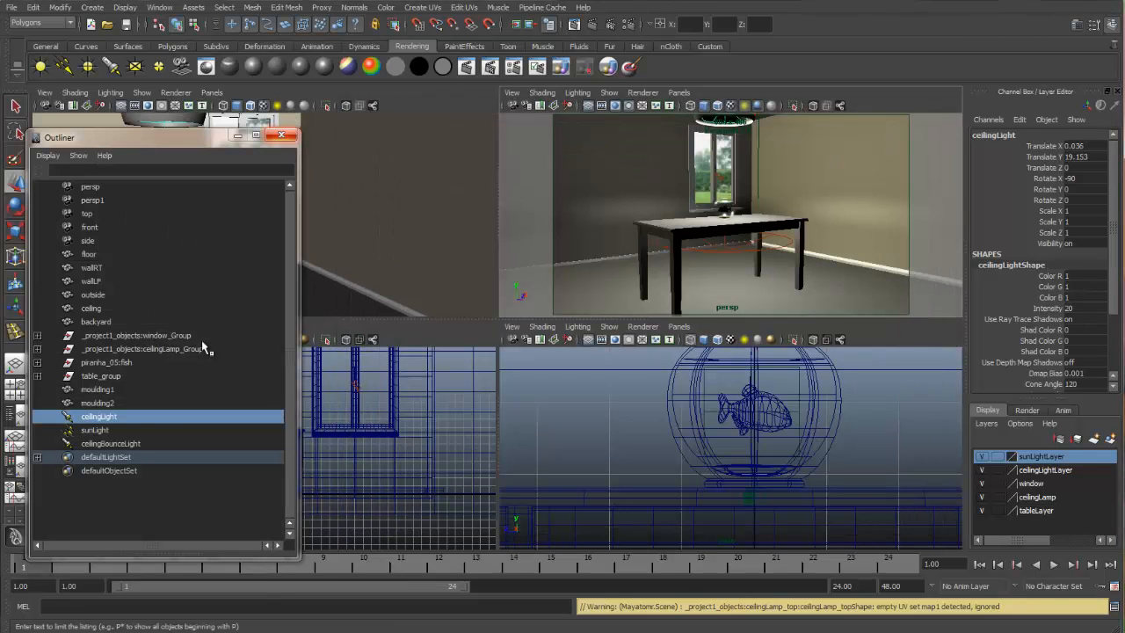
Step: Lower ceilingBounceLight to about 2.5 on Y and set its intensity to 0.2
left_click(107, 443)
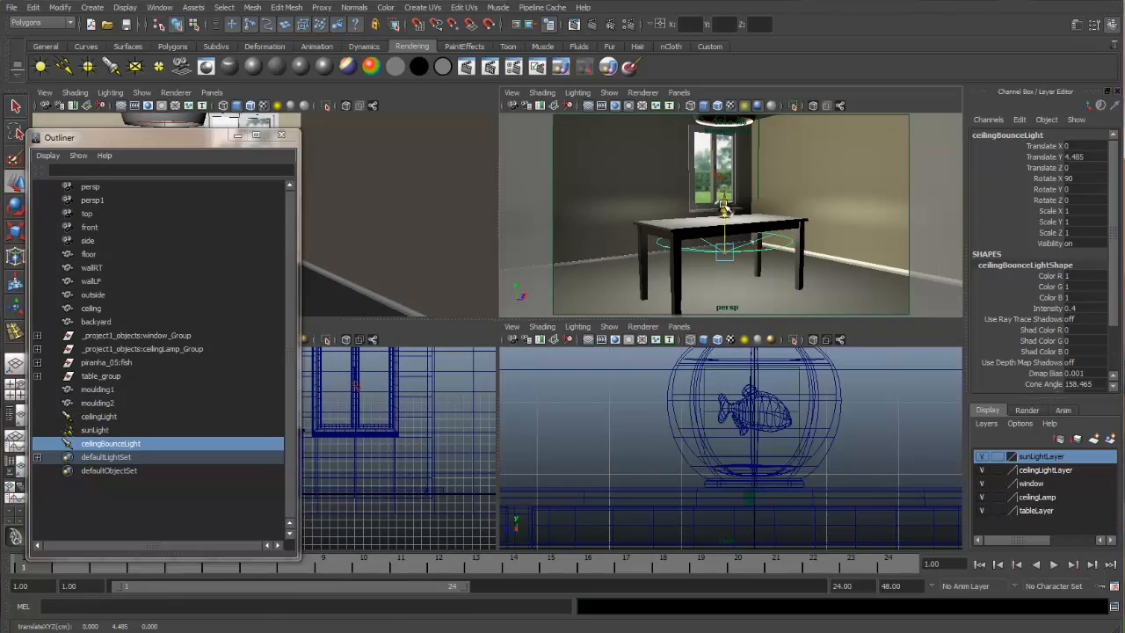
left_click_drag(726, 214, 726, 229)
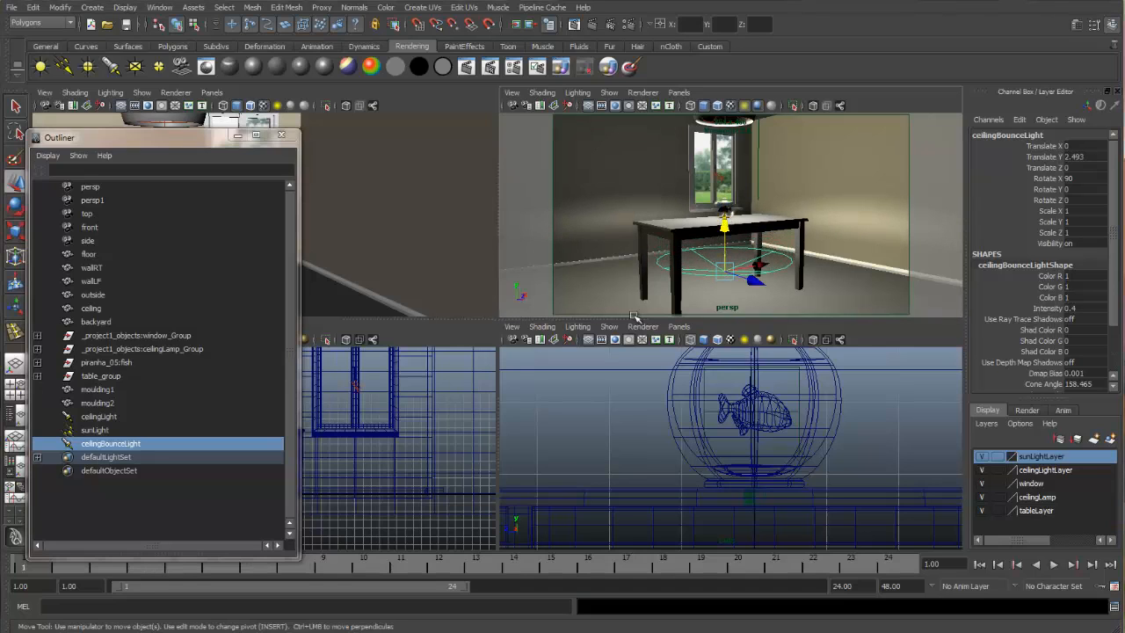
left_click(1078, 27)
double_click(92, 329)
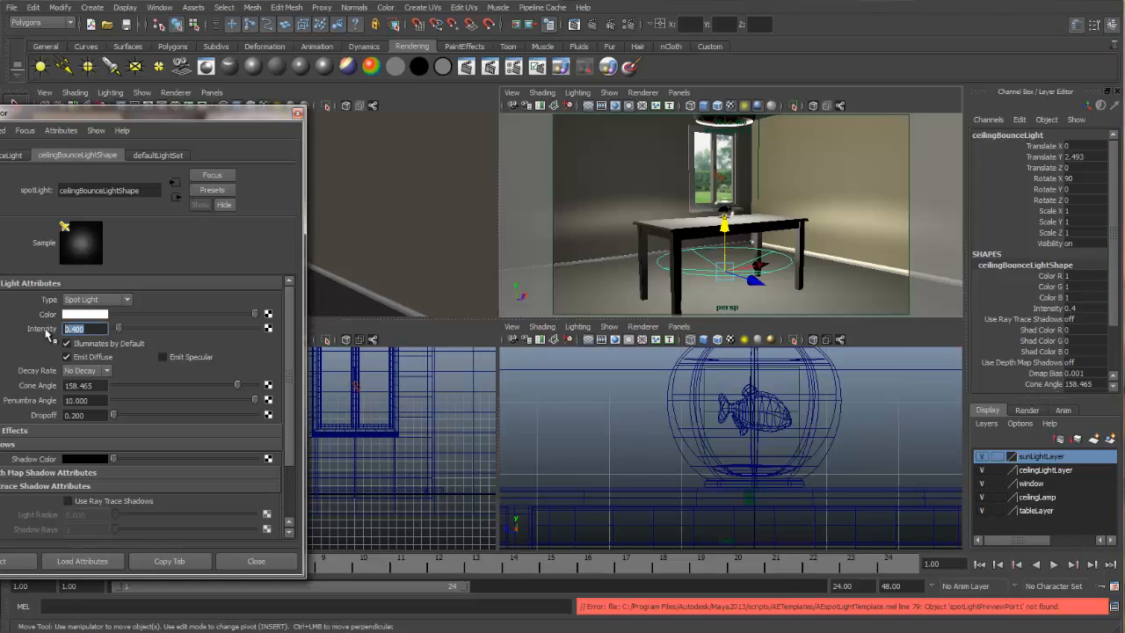
key("BackSpace")
type(".2")
key("Return")
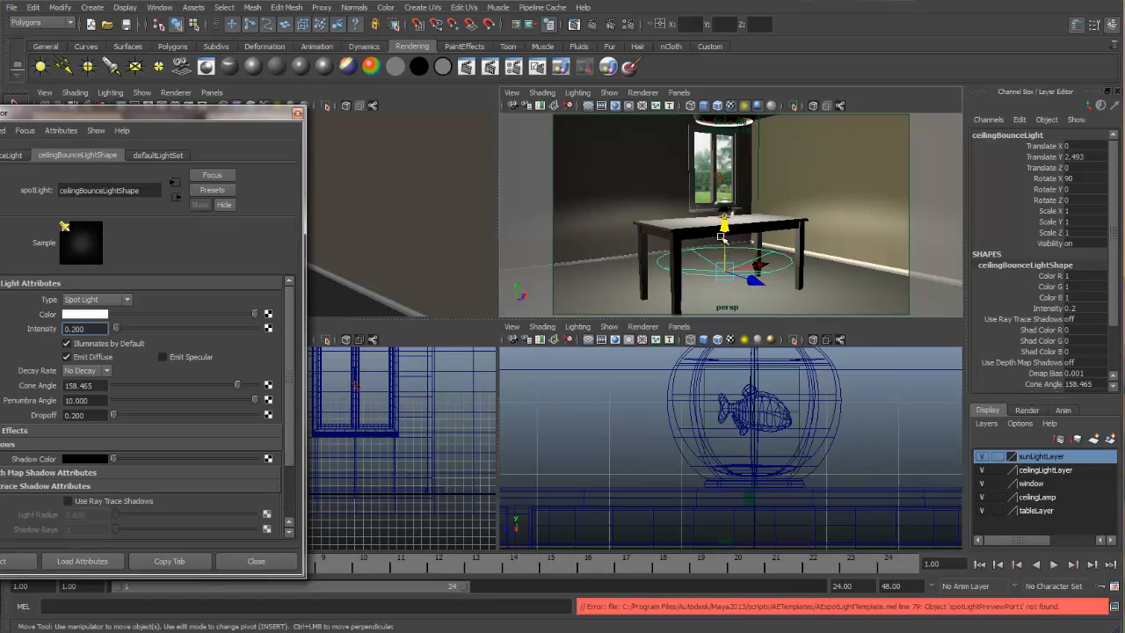
Step: Raise ceilingBounceLight to about 3.6 on Y and set its cone angle to 130
left_click_drag(725, 232, 726, 216)
double_click(84, 385)
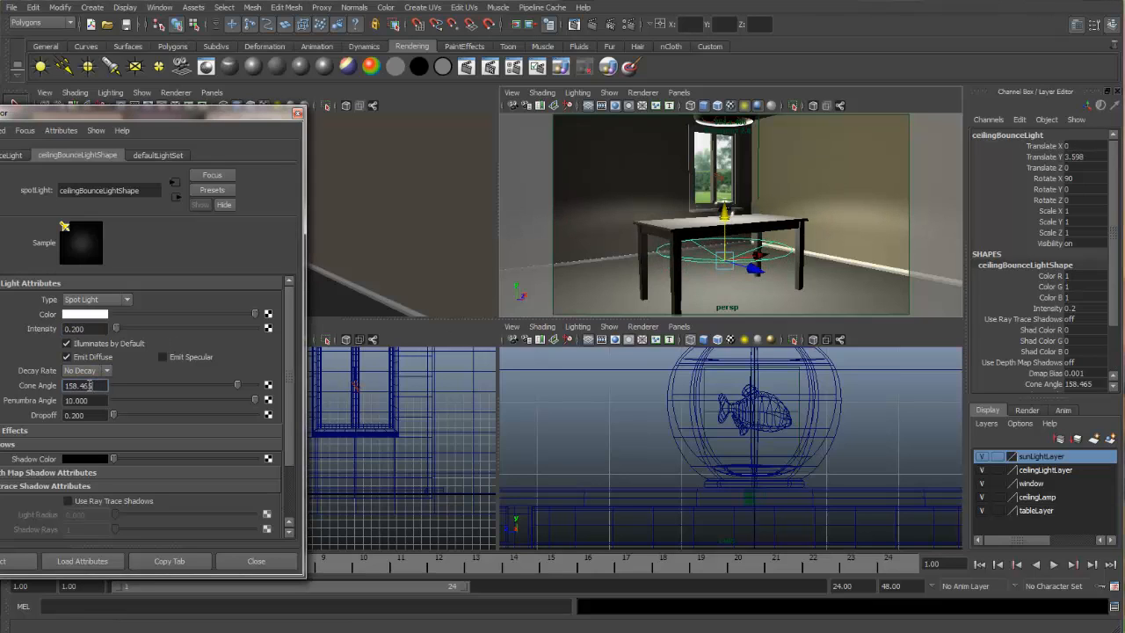
type("130")
key("Return")
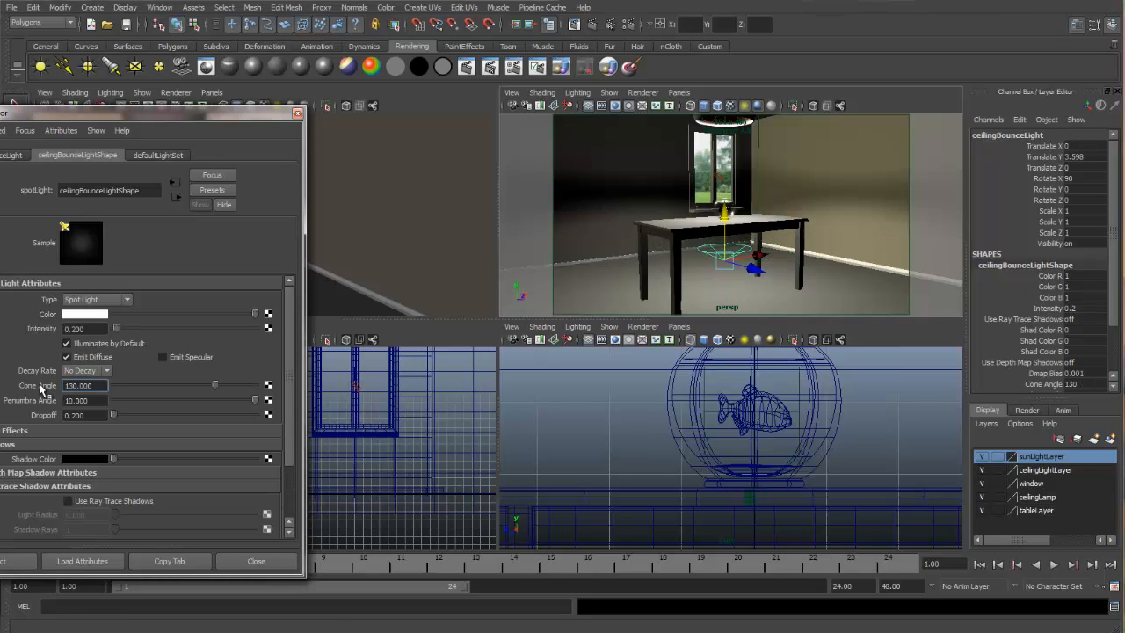
Step: Lower ceilingBounceLight to about -1 on Y, render the view to check it, and close the render and attributes
left_click_drag(726, 214, 729, 257)
left_click(592, 26)
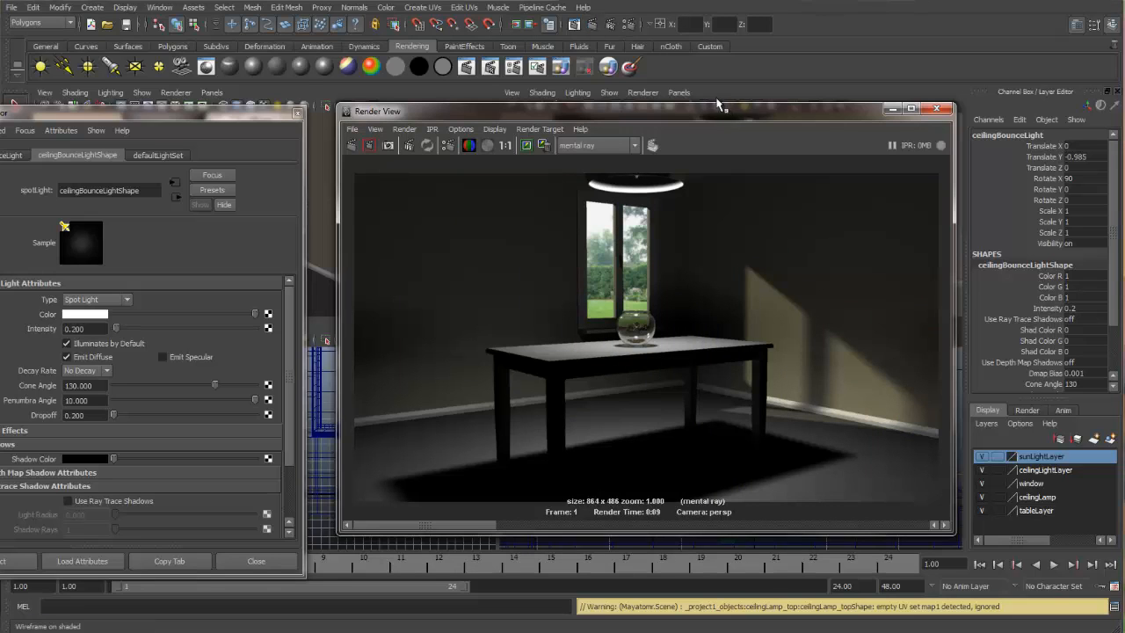
left_click_drag(716, 113, 720, 87)
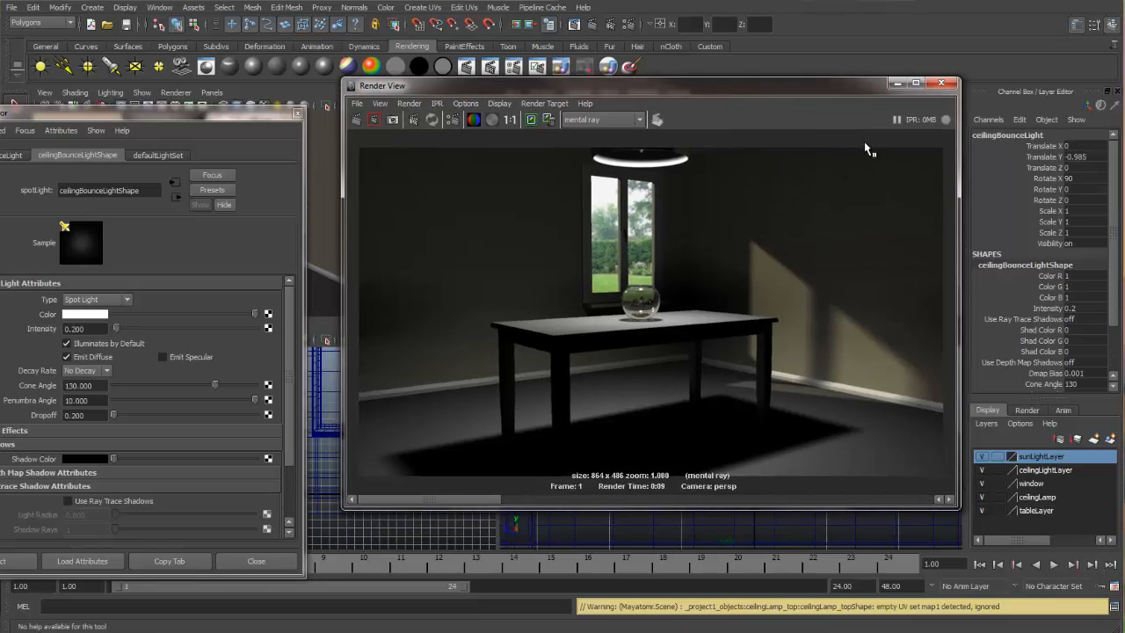
left_click(941, 85)
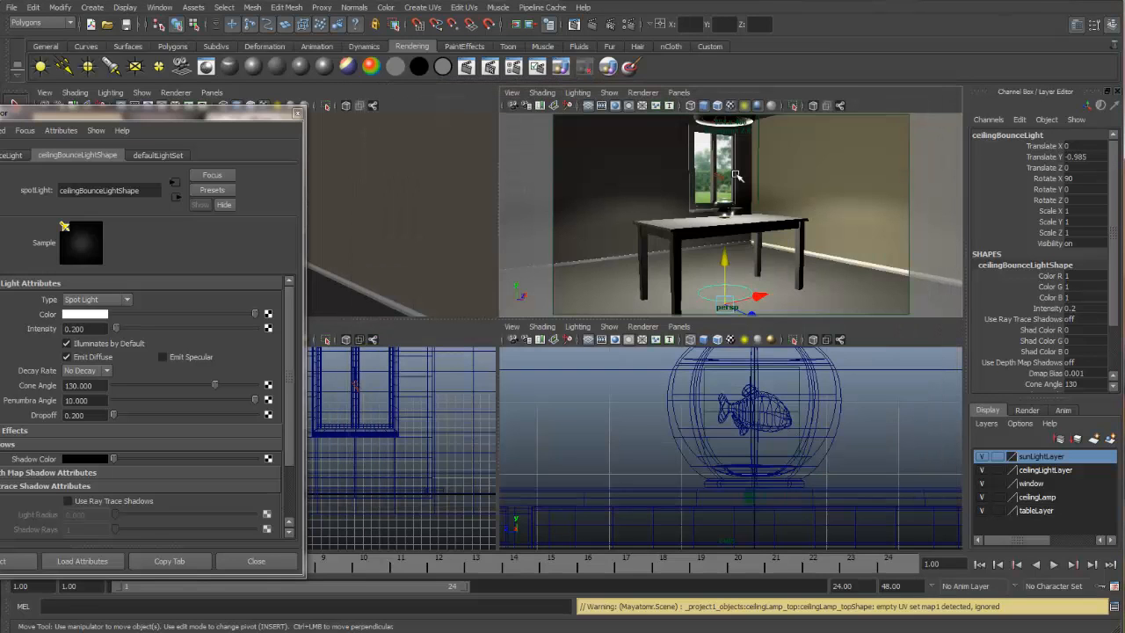
left_click(297, 114)
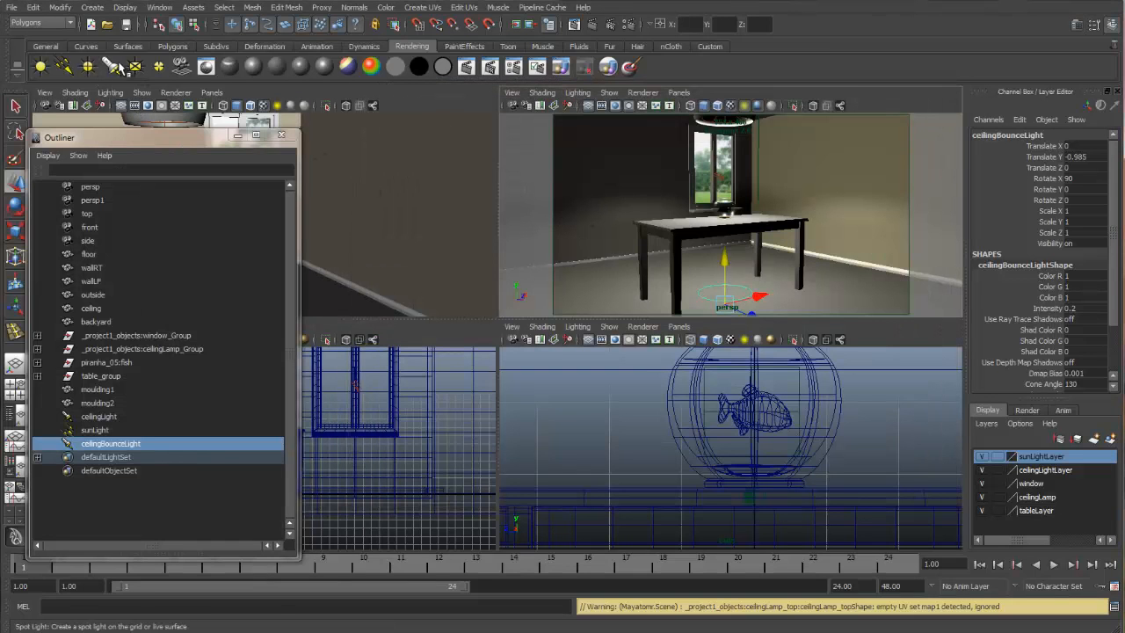
Step: Create a spot light and, looking through it, place it far outside the room at about X -64.4, Y 6.9, Z 95.4, aimed at the room
left_click_drag(135, 143, 204, 507)
left_click(110, 66)
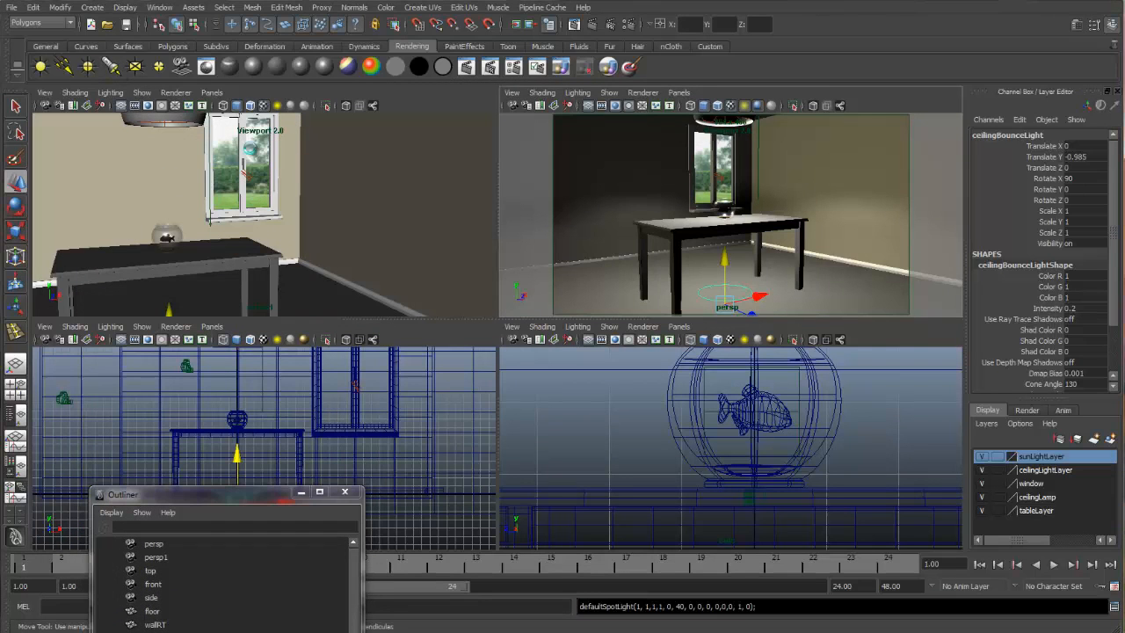
left_click(217, 93)
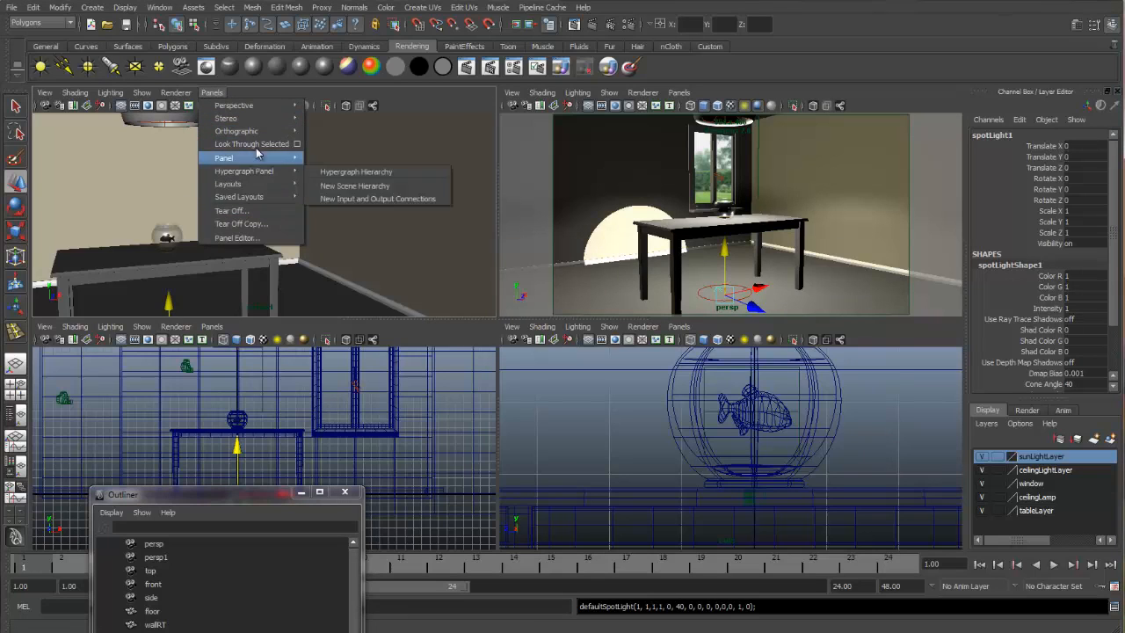
left_click(254, 144)
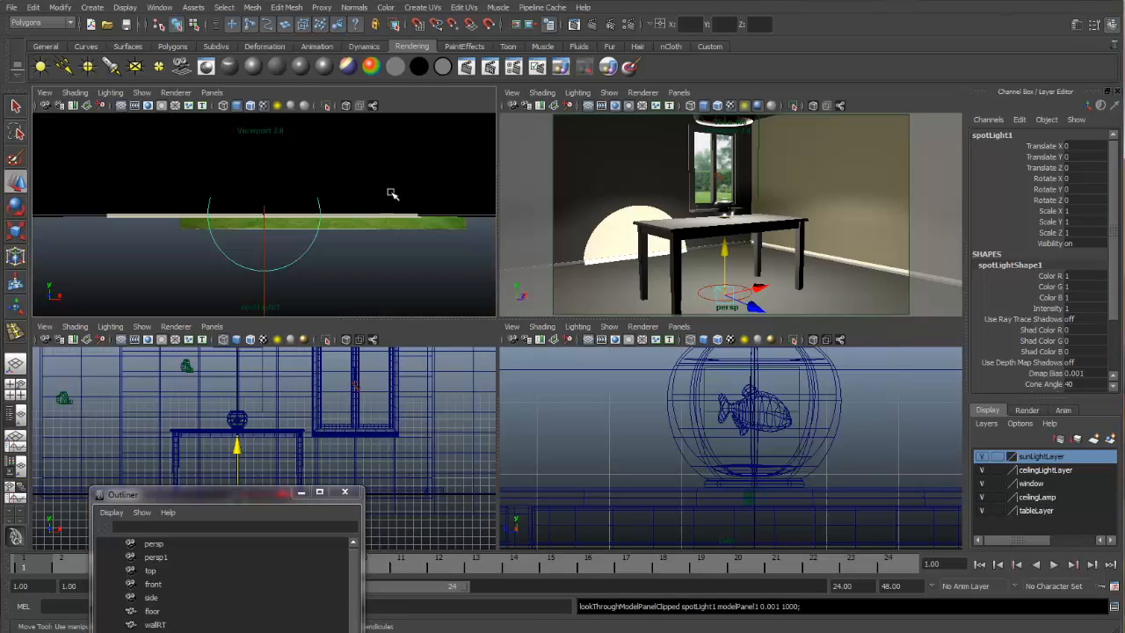
right_click_drag(412, 188, 202, 227, "alt")
left_click_drag(202, 227, 276, 228, "alt")
Step: Give the new spot light a pale green color of about RGB 0.824, 1, 0.889
left_click(1077, 25)
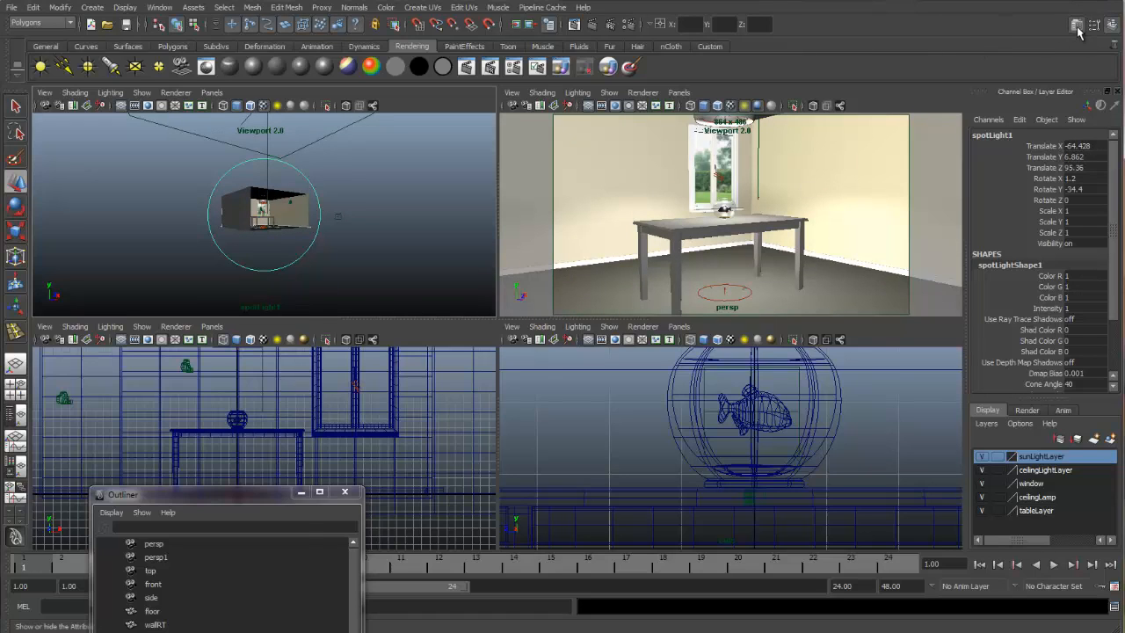
left_click(99, 315)
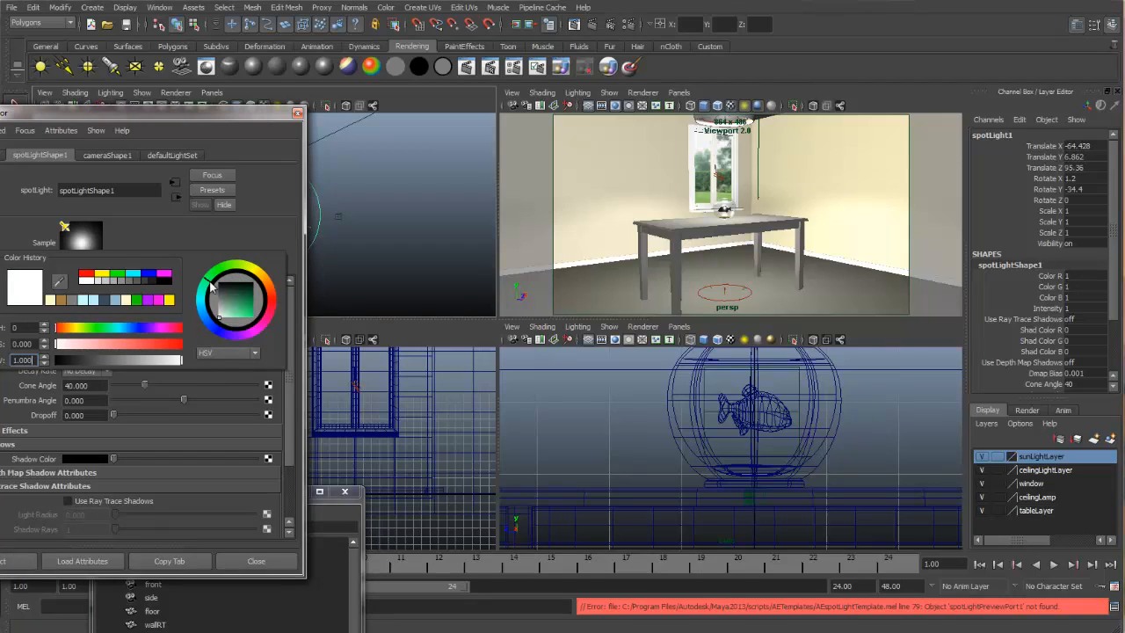
left_click_drag(225, 320, 225, 323)
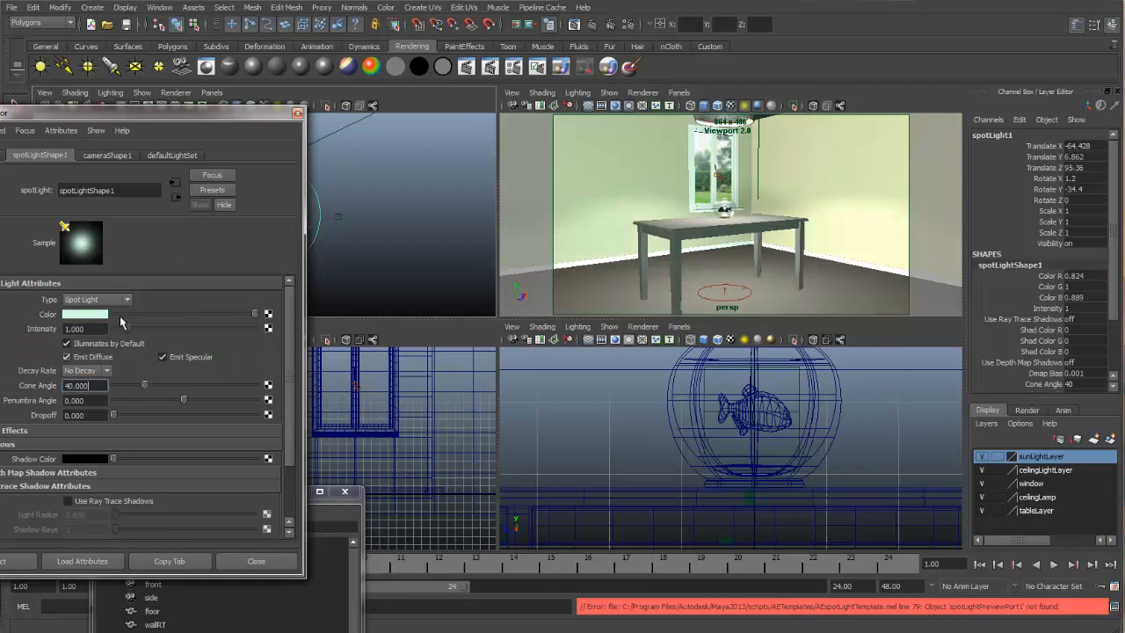
Step: Set the new spot light's intensity to 0.4 and render the perspective view
left_click_drag(95, 329, 32, 335)
type("0.4")
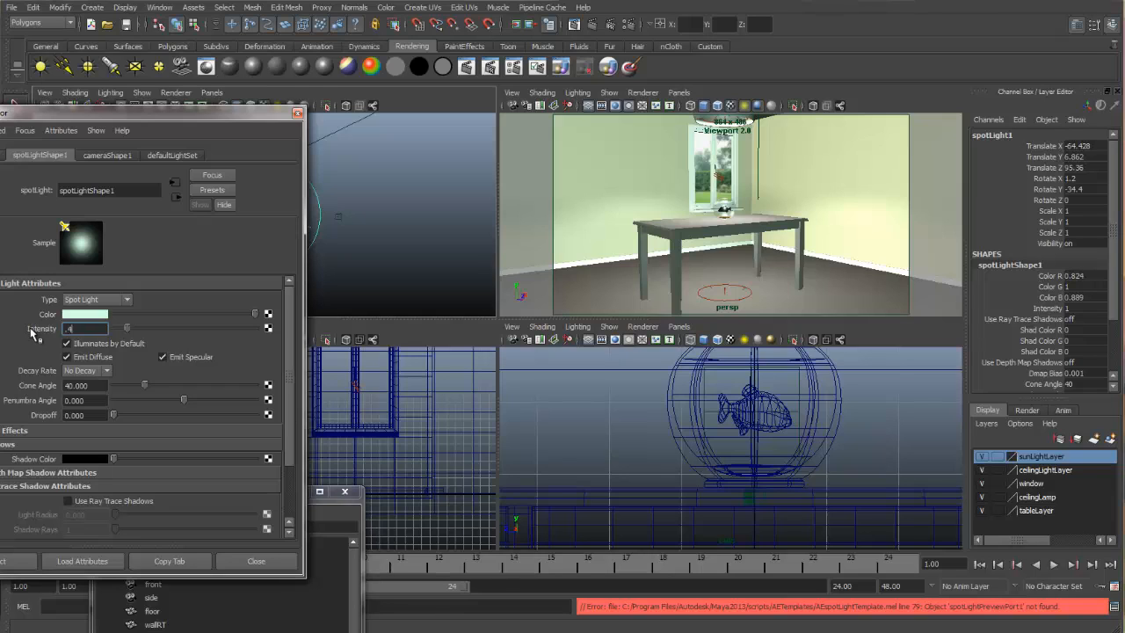
key("Return")
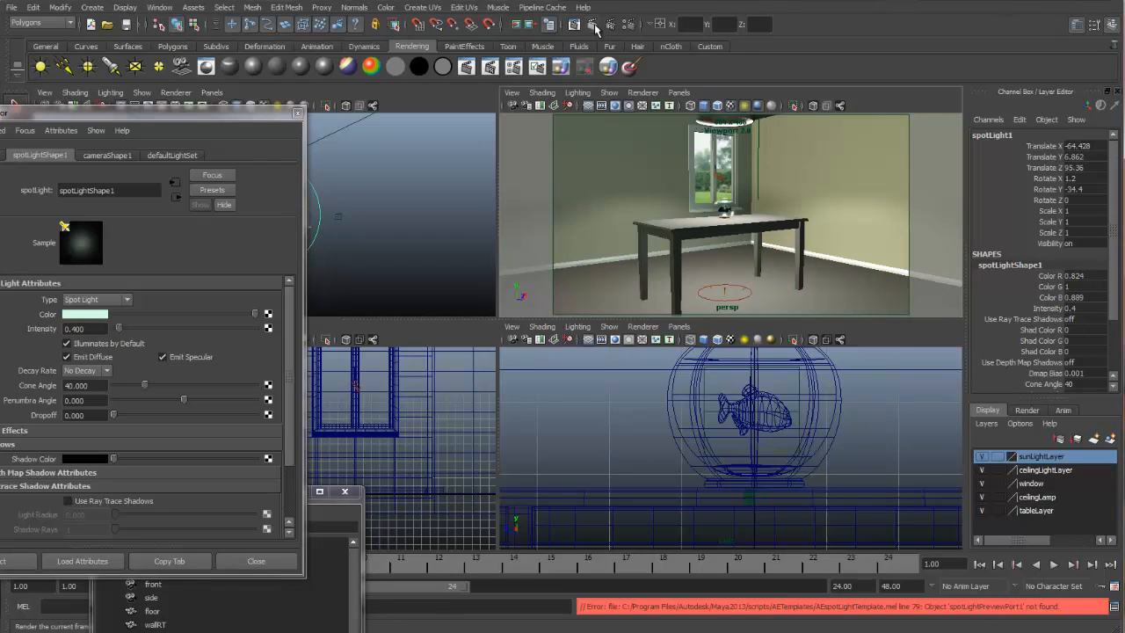
left_click(595, 27)
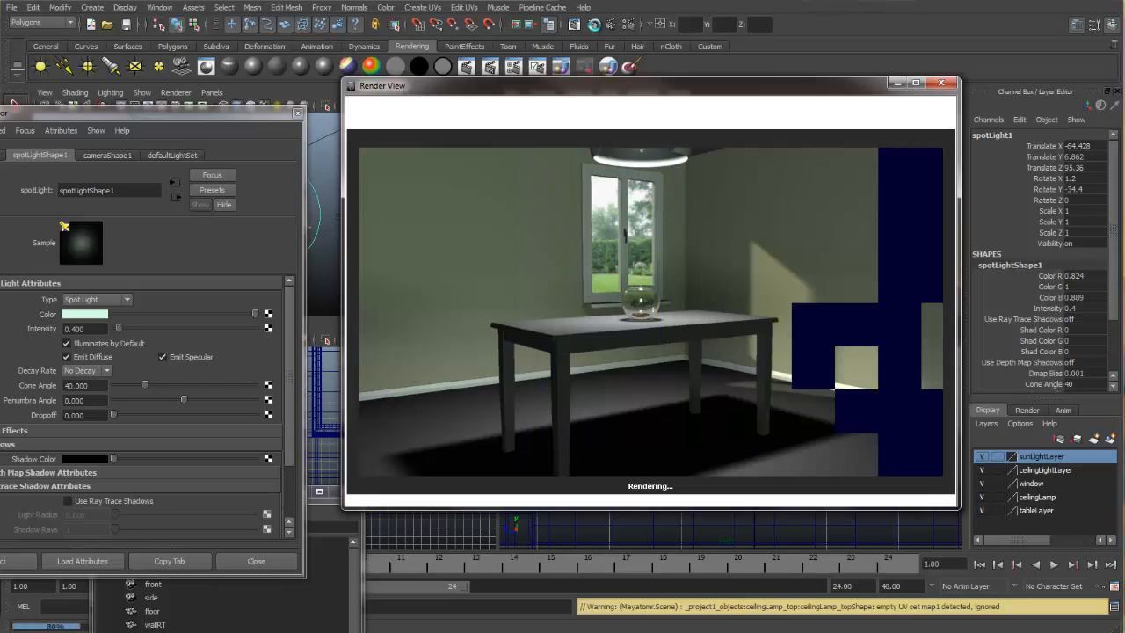
left_click(596, 26)
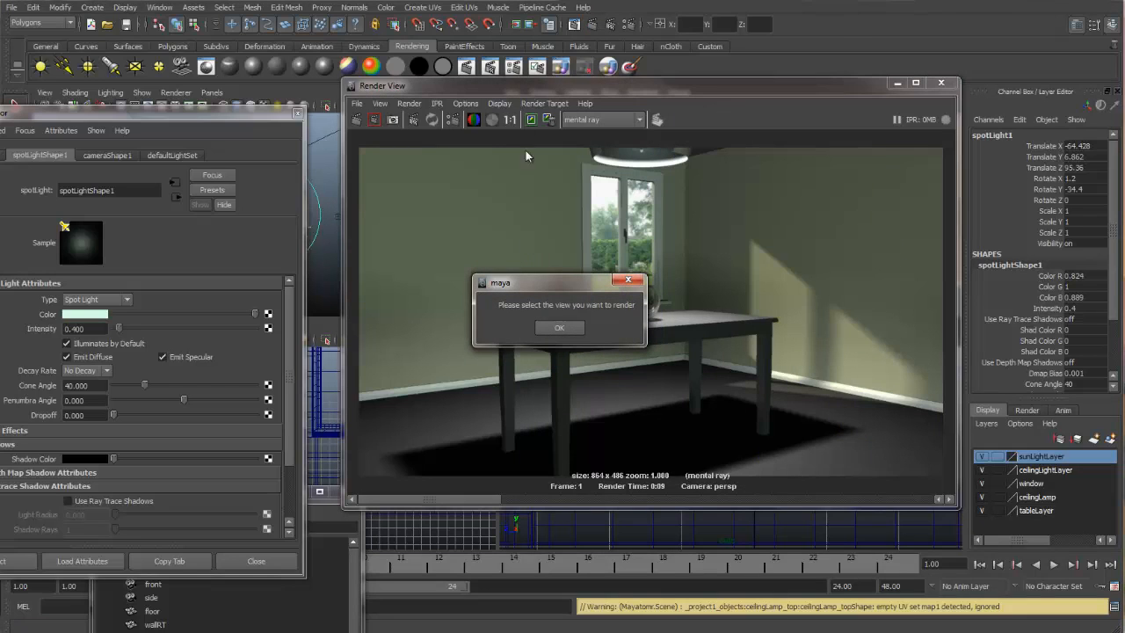
left_click(565, 325)
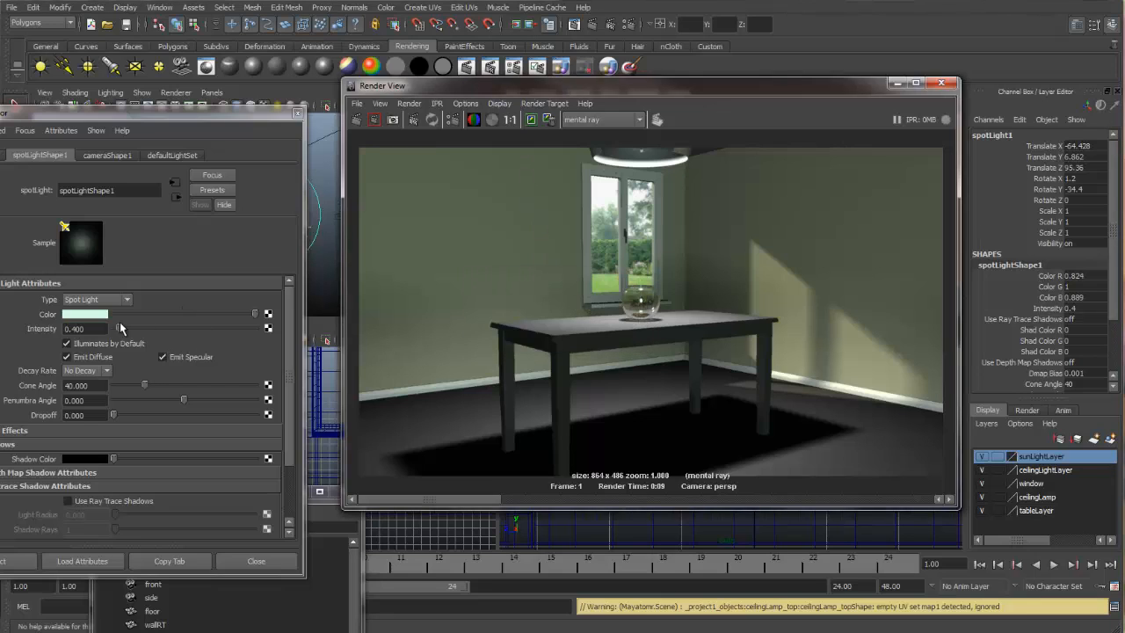
Step: Set the outdoor spot light's intensity to 0.25 and render the view again
left_click_drag(105, 329, 44, 328)
key("BackSpace")
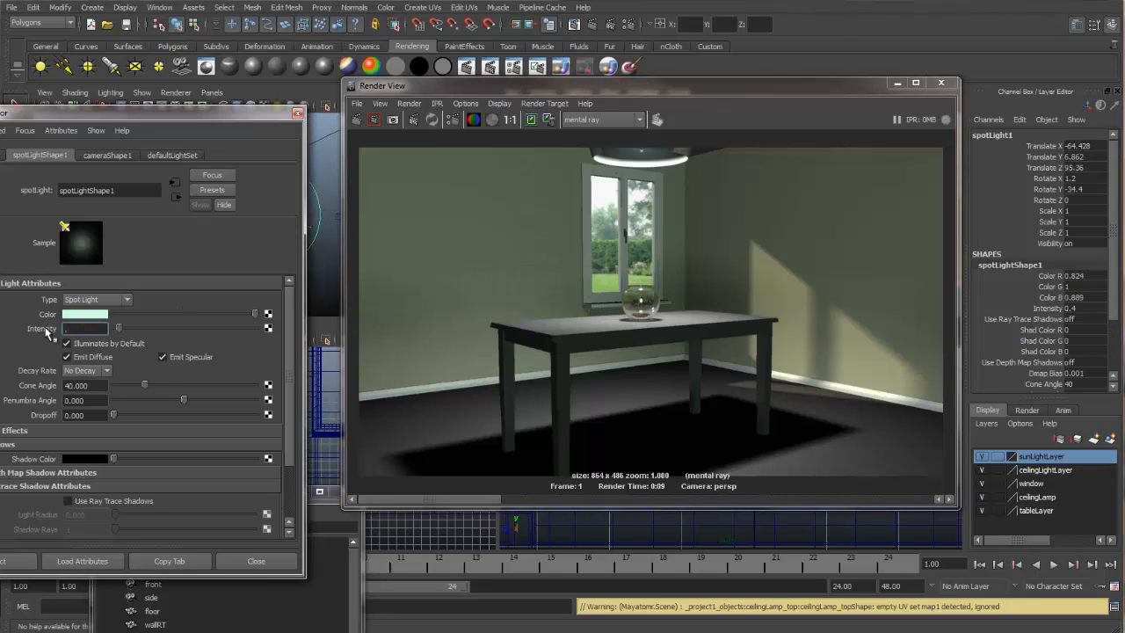
type("0.25")
key("Return")
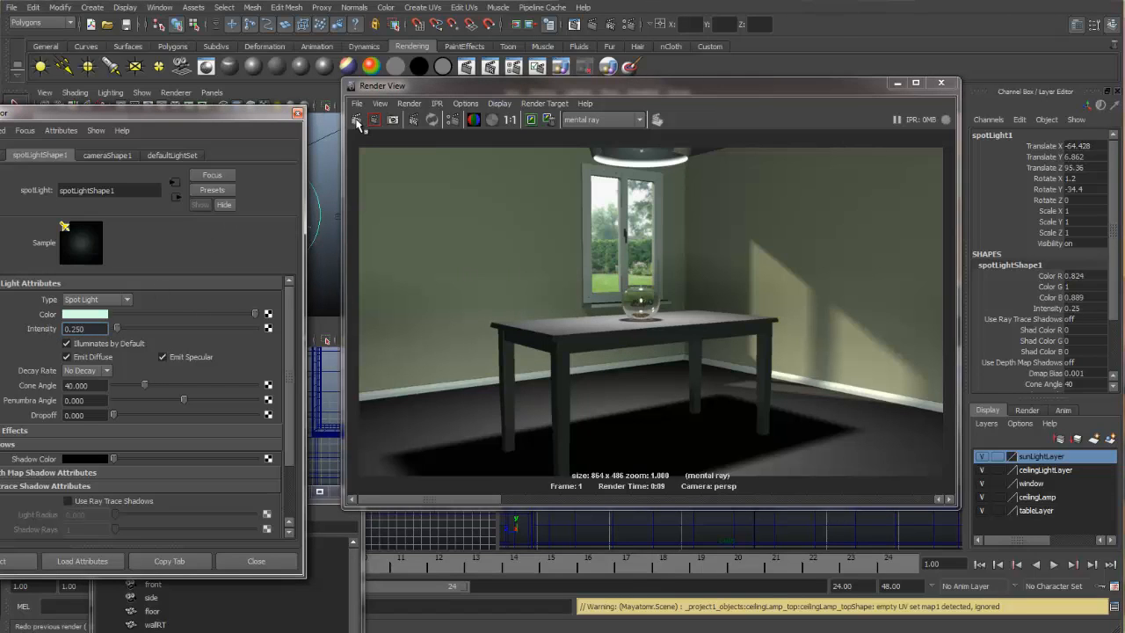
left_click(357, 122)
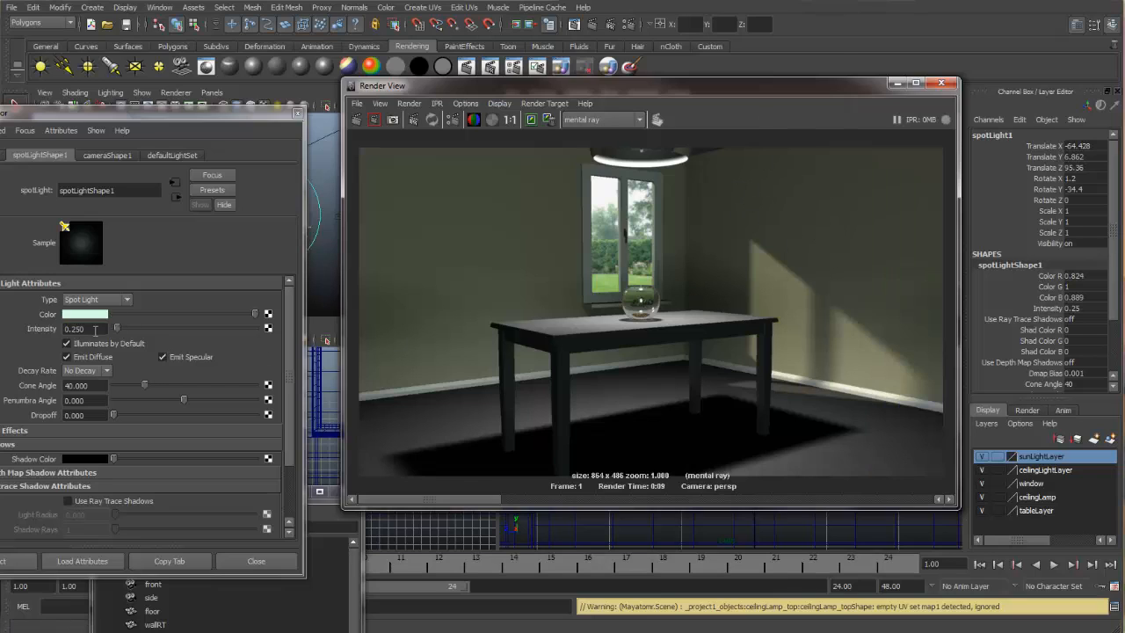
Step: Set the outdoor spot light's intensity to 0.35, lighten its green tint to about RGB 0.86, 1, 0.909, and render again
left_click_drag(104, 329, 46, 333)
type(".35")
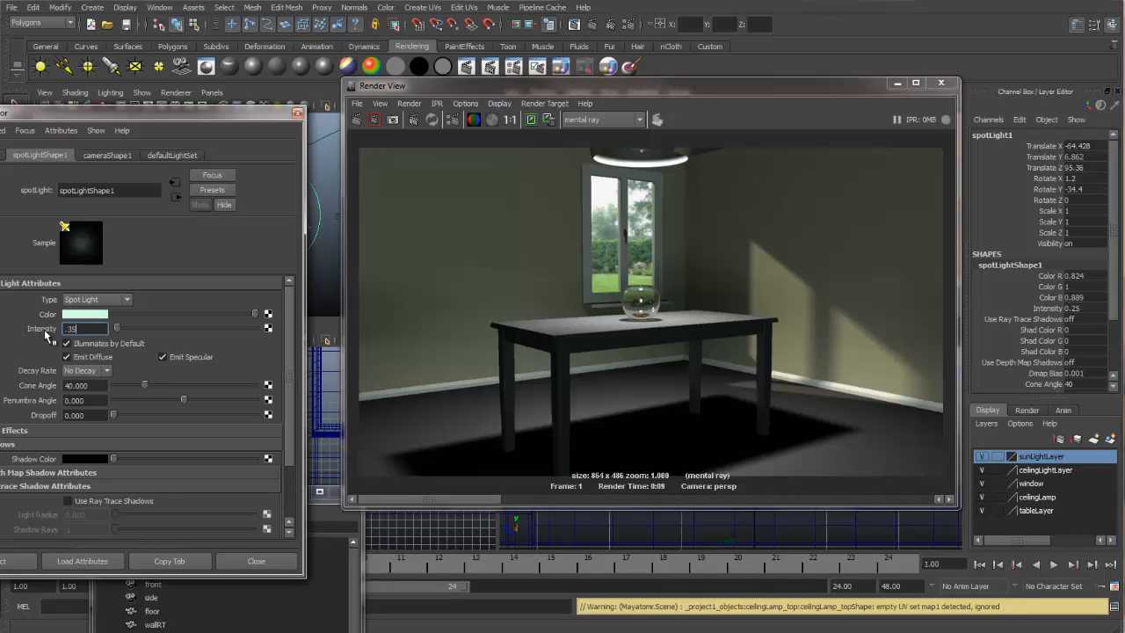
key("Return")
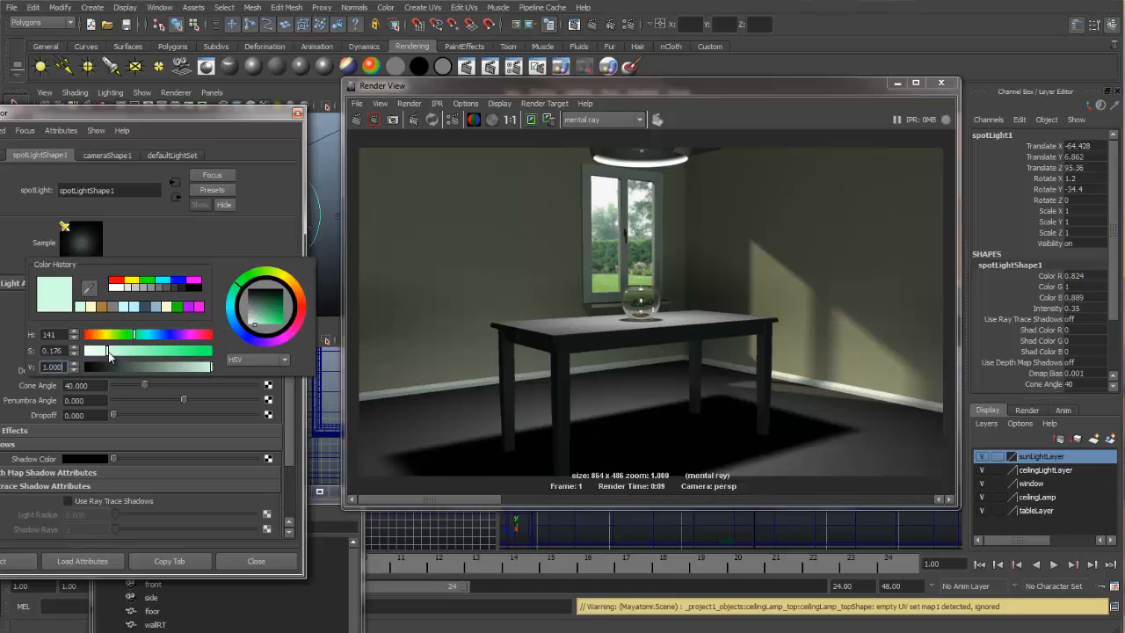
left_click_drag(107, 354, 107, 355)
left_click(359, 120)
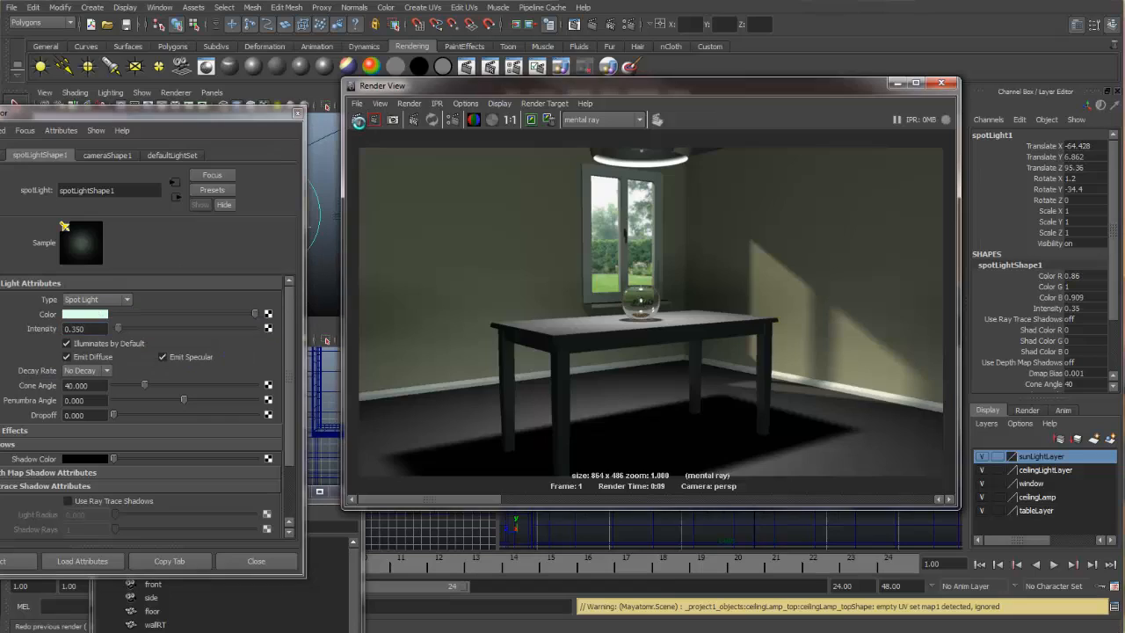
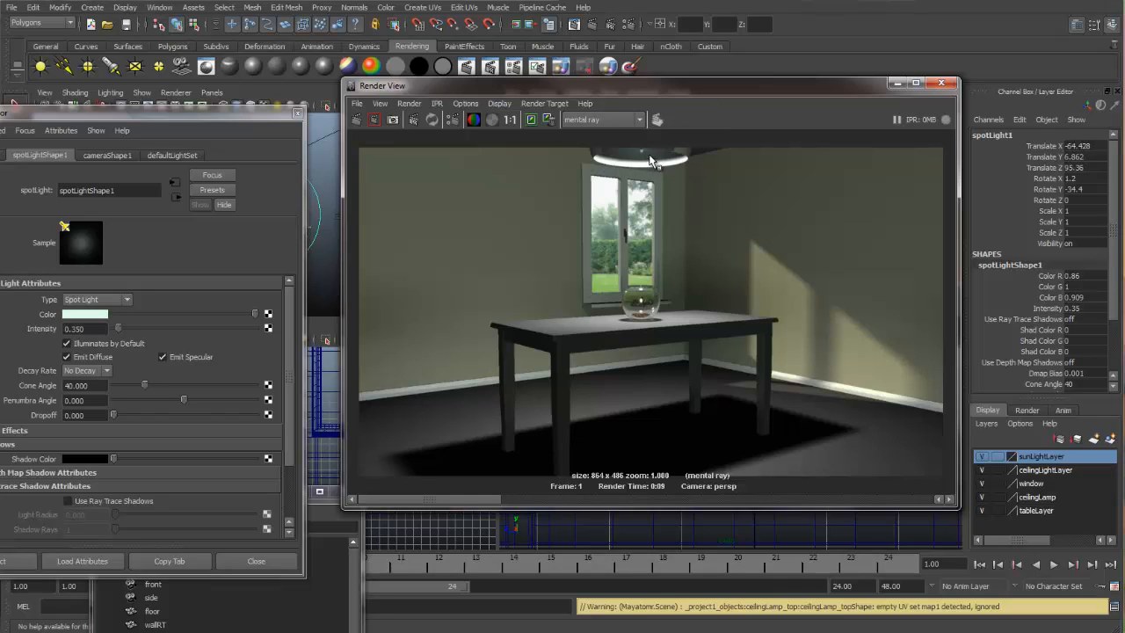
Step: Close the render and attributes, and rename the new spot light as outdoorBounceLight
left_click(941, 83)
left_click(297, 113)
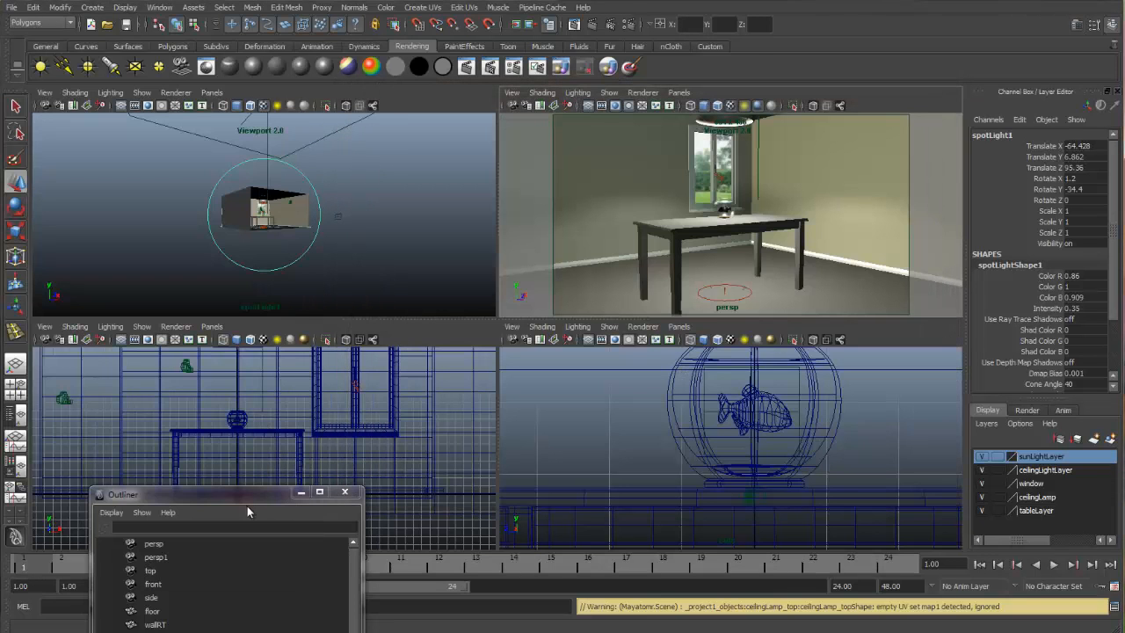
left_click_drag(247, 505, 414, 283)
left_click_drag(414, 174, 418, 124)
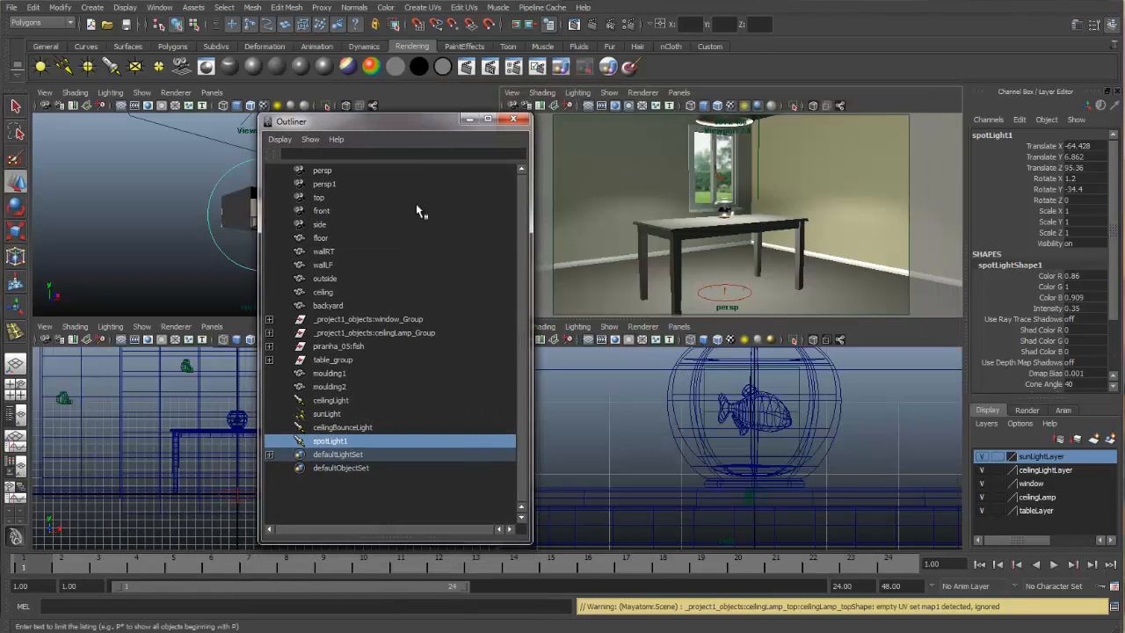
double_click(342, 441)
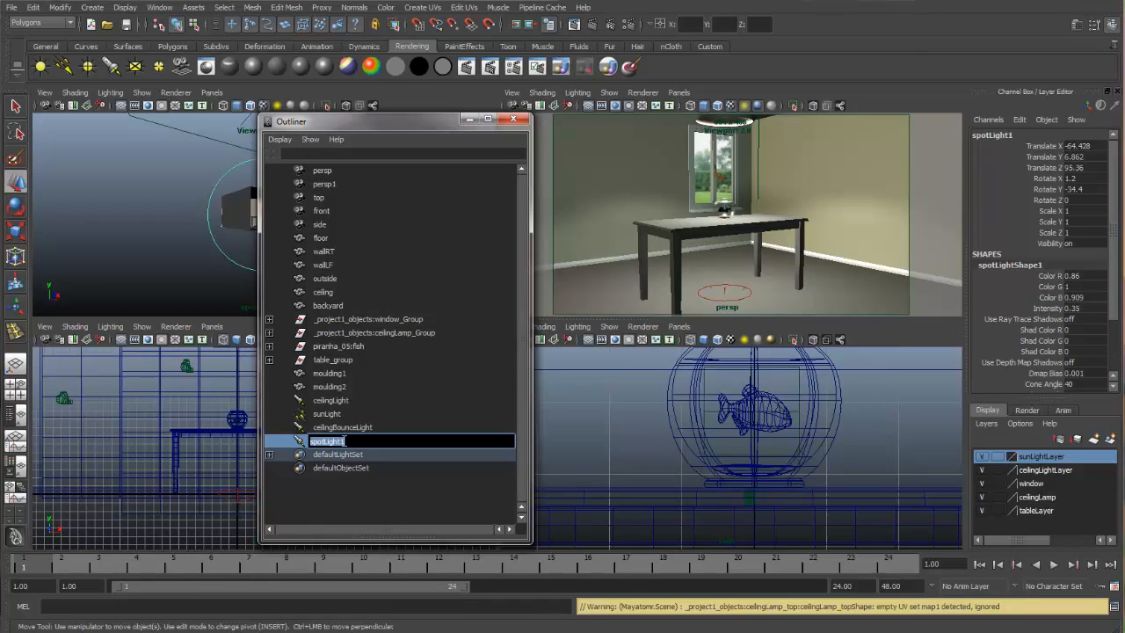
type("outdoorBounceLight")
key("Return")
Step: Switch the view looking through the outdoor light back to the persp1 camera and frame the ceiling lamp
left_click_drag(431, 123, 212, 353)
left_click(212, 92)
mouse_move(230, 119)
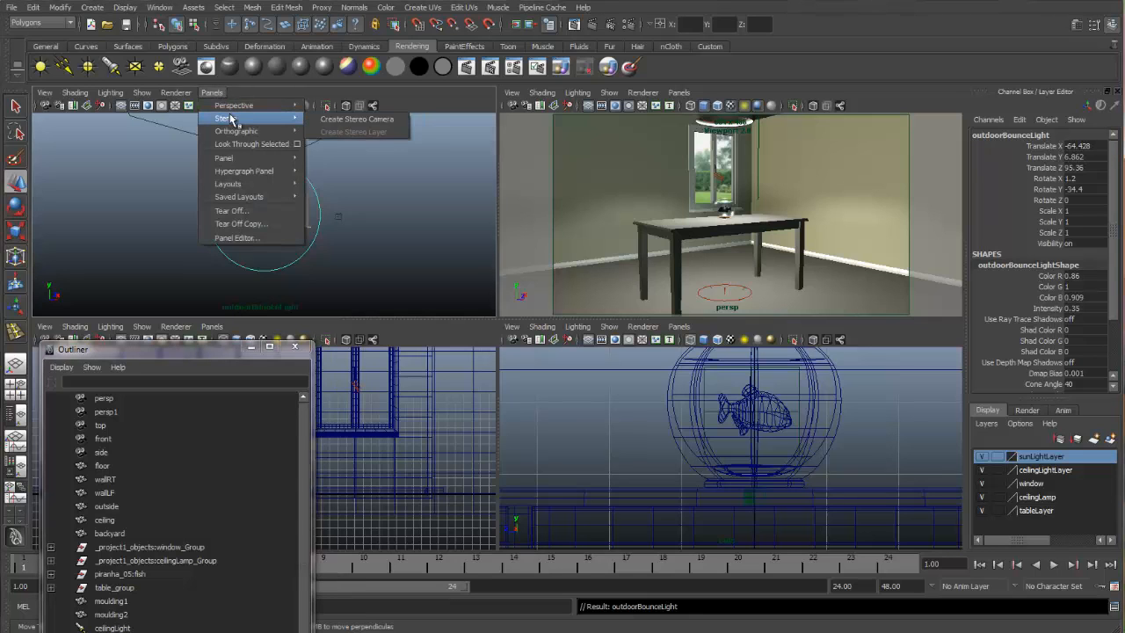
left_click(339, 120)
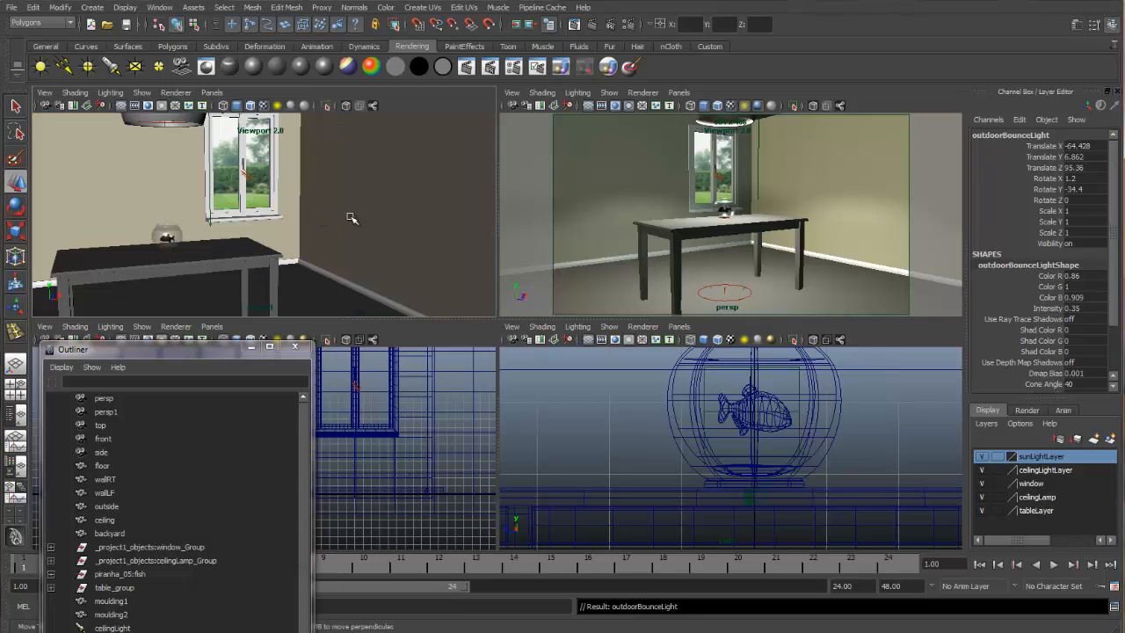
middle_click_drag(202, 185, 271, 239, "alt")
left_click_drag(271, 239, 259, 222, "alt")
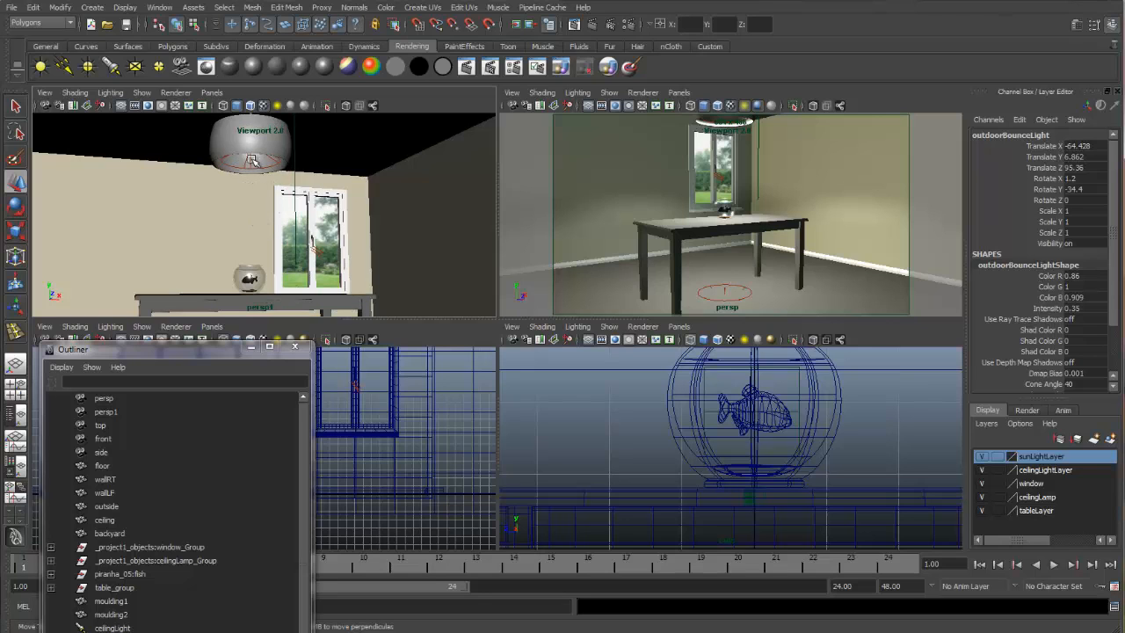
Step: Create a point light and raise it to about 19.4 on Y, inside the ceiling lamp shade
left_click_drag(207, 347, 694, 365)
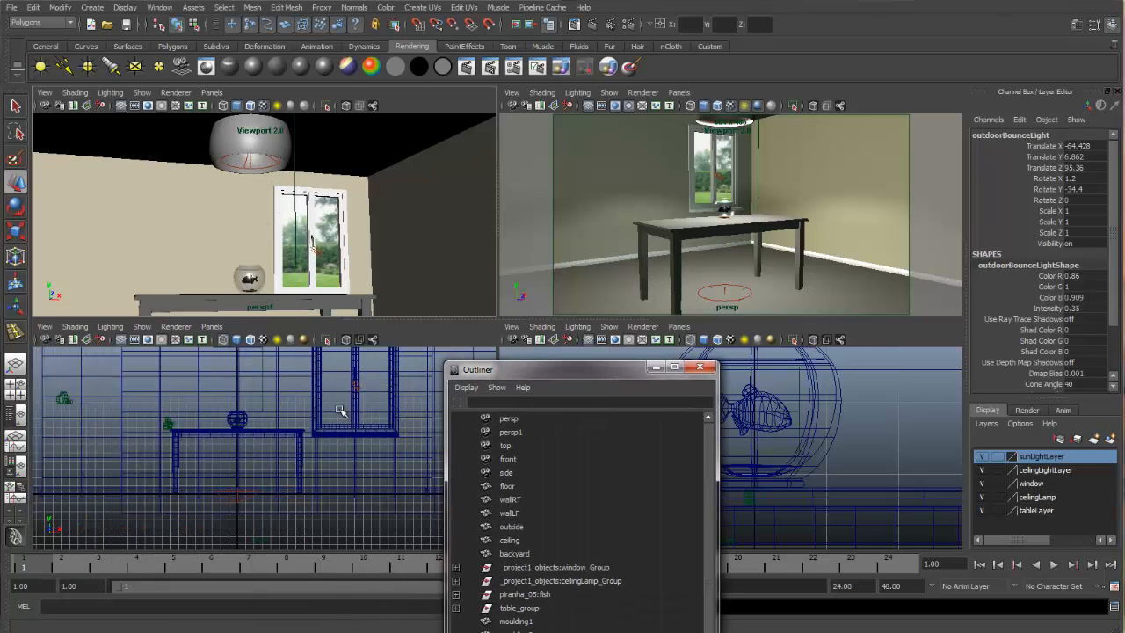
left_click(88, 67)
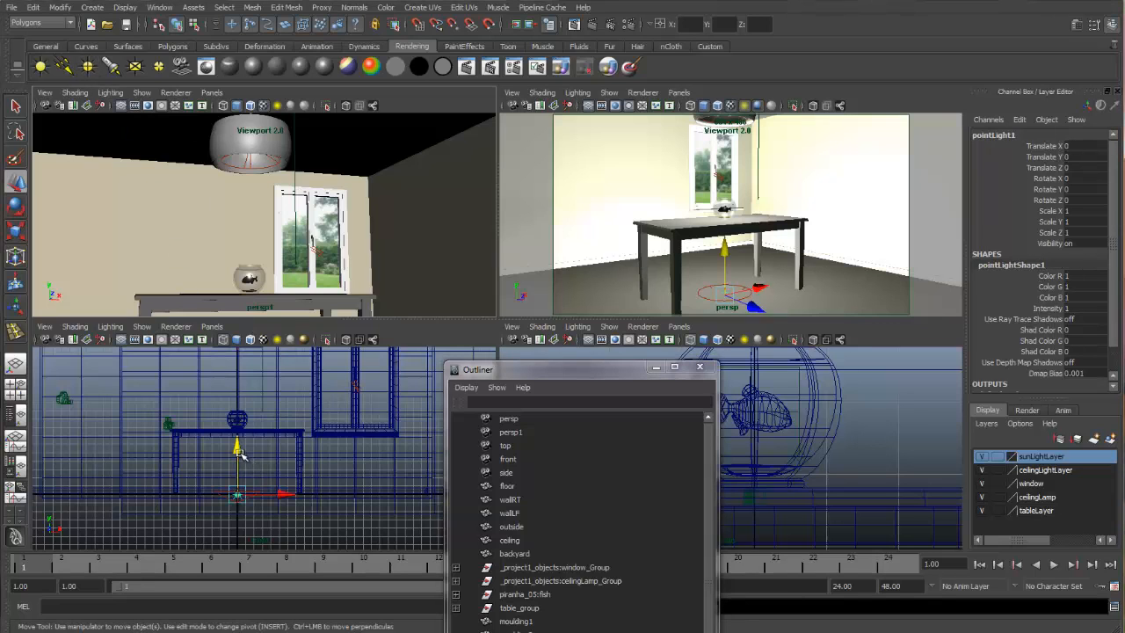
left_click_drag(241, 454, 241, 378)
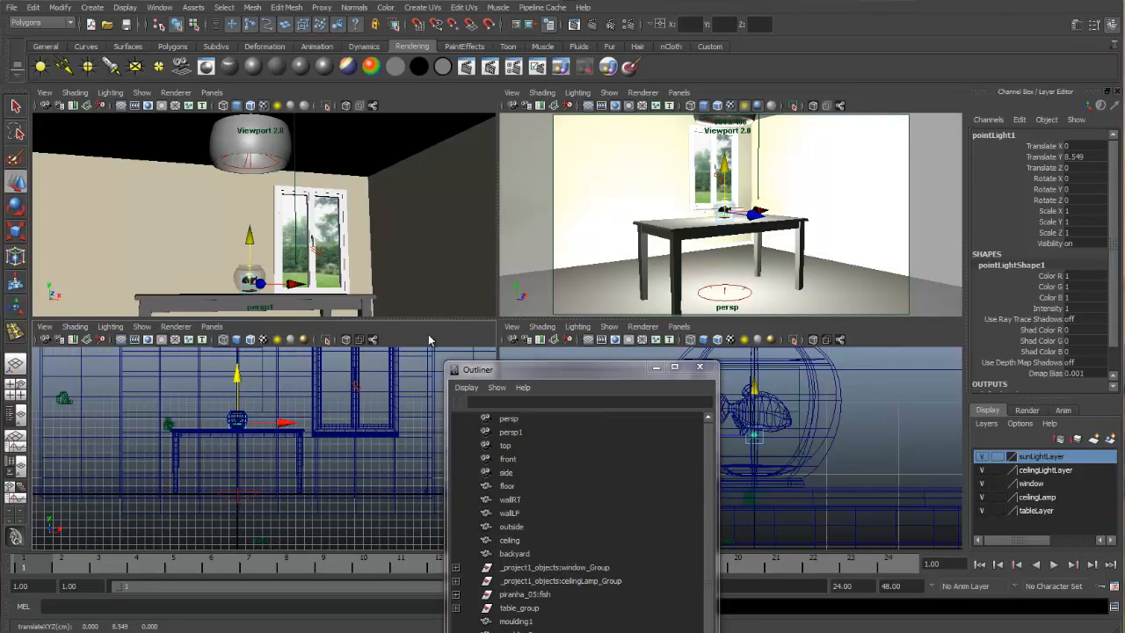
key("space")
scroll(390, 269, "up", 5)
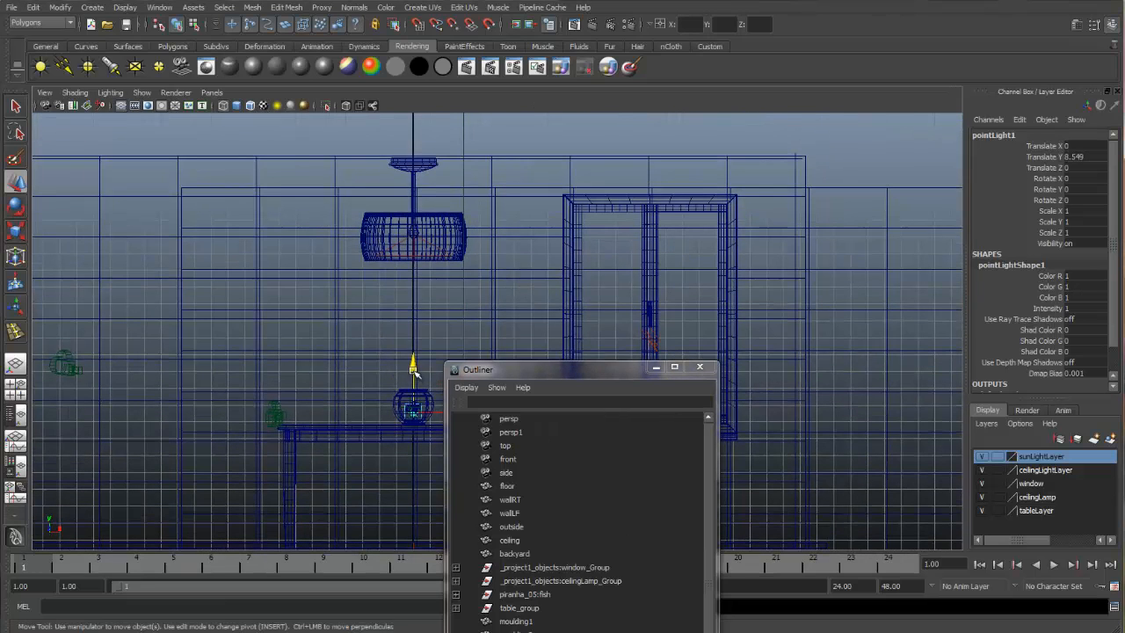
left_click_drag(415, 370, 415, 190)
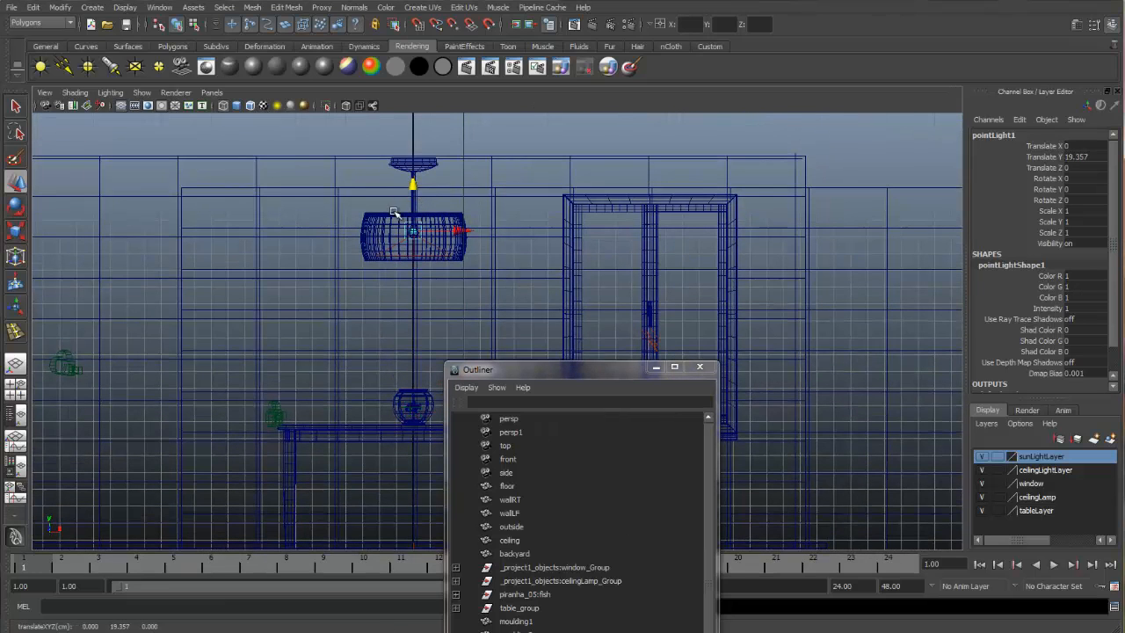
Step: Save the scene under the new file name _lightRoom_tutoria_1l.mb in the project1 scenes folder
left_click(10, 8)
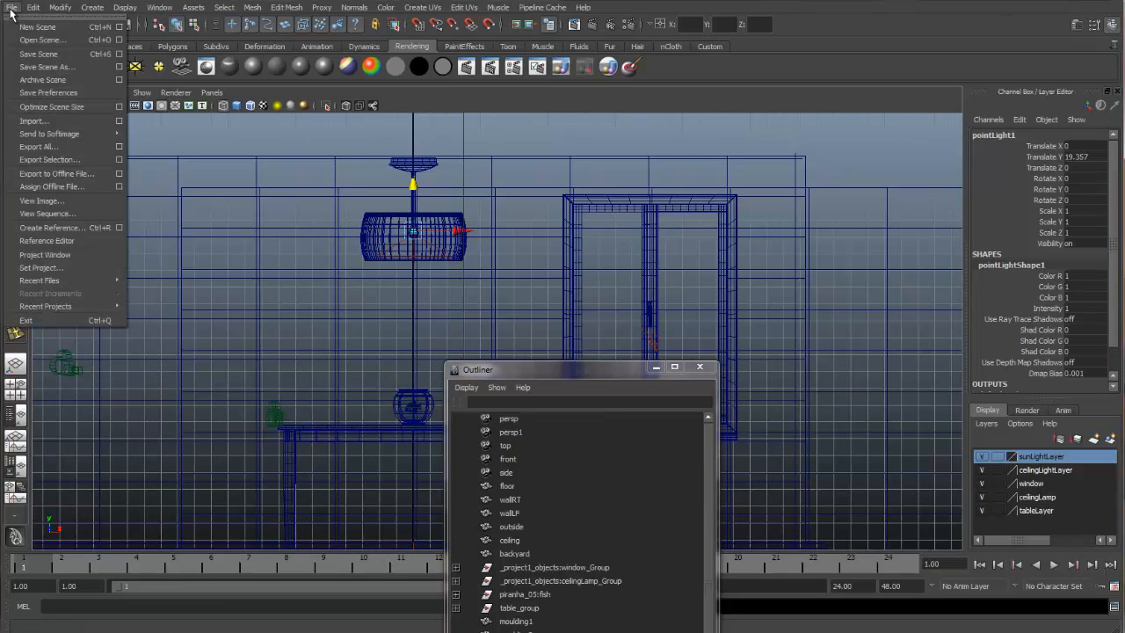
left_click(40, 68)
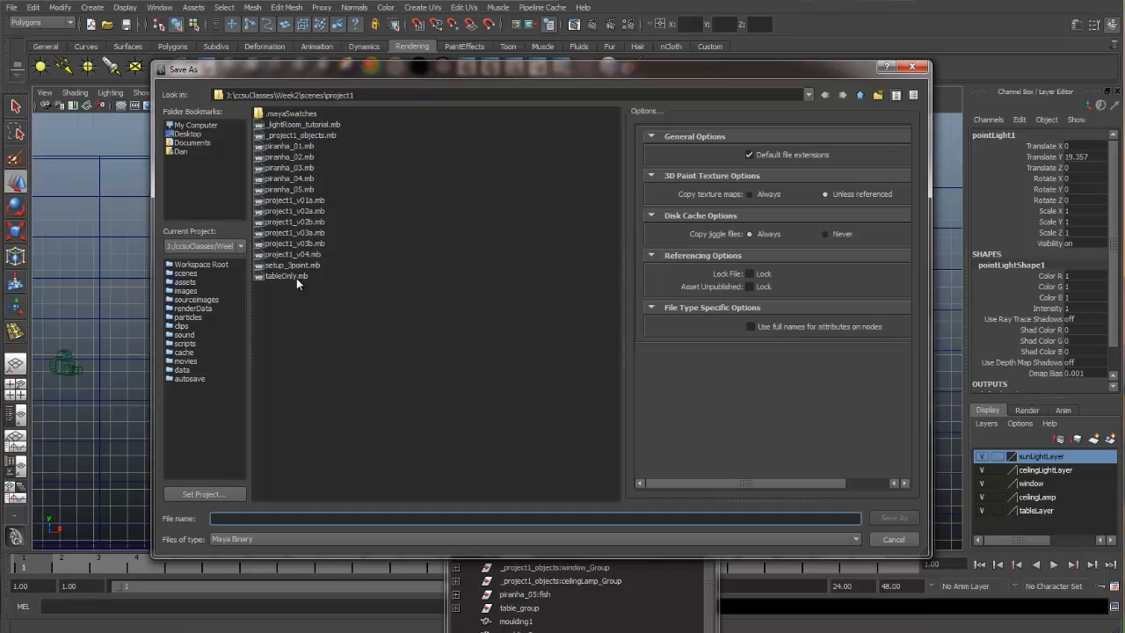
left_click(312, 126)
left_click(278, 519)
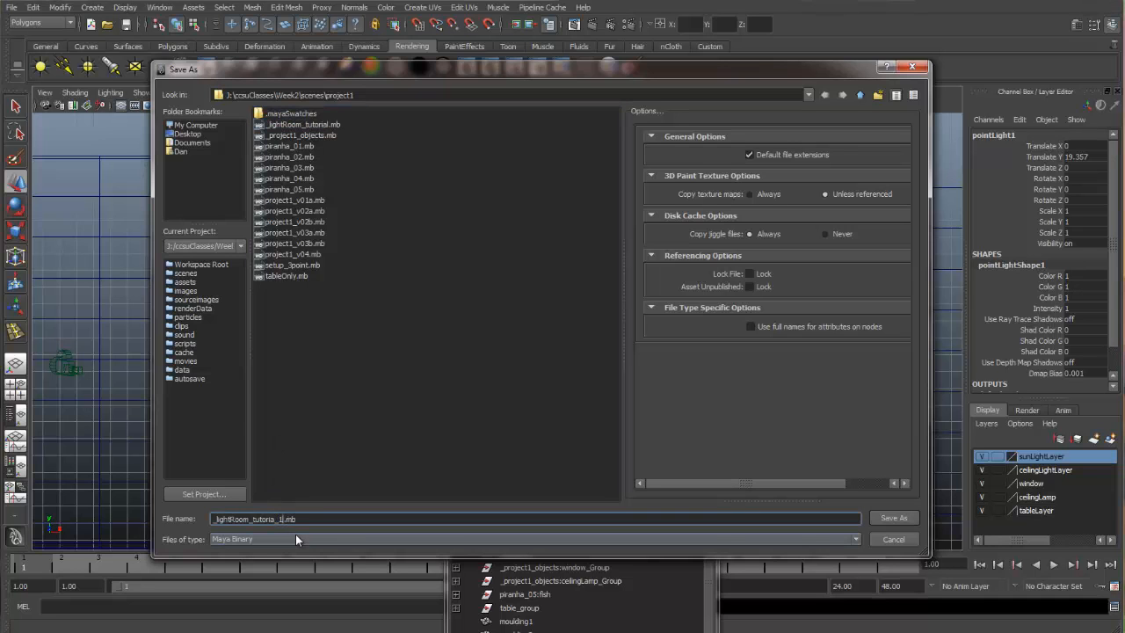
key("Return")
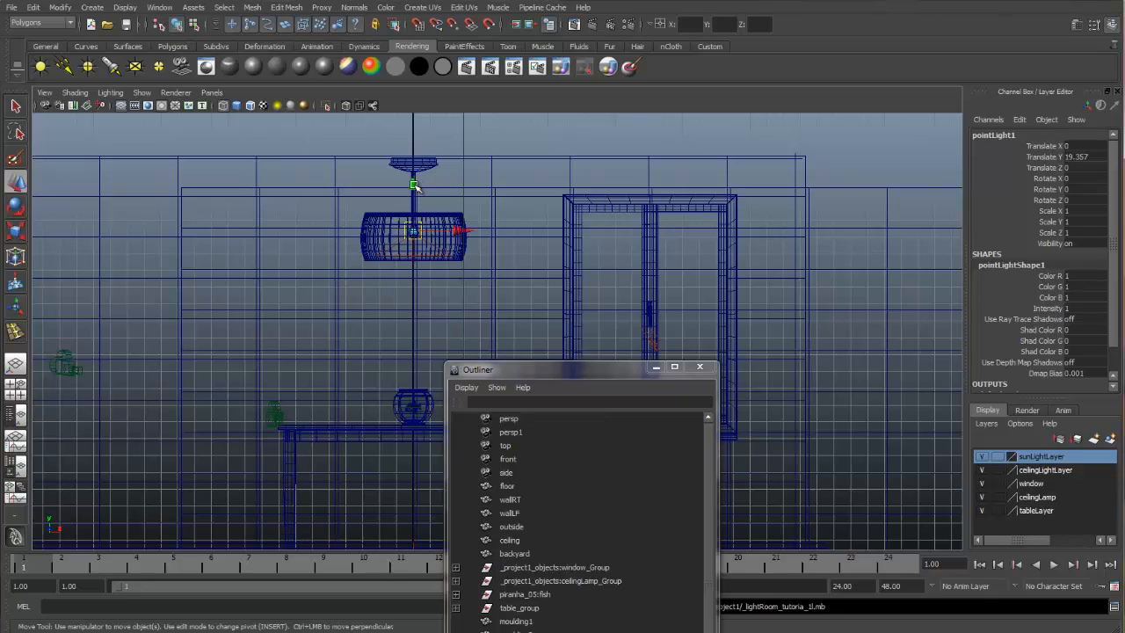
Step: Lower the point light slightly to about 19.28 on Y inside the lamp shade and rename it lightBulbLight
left_click_drag(416, 183, 416, 188)
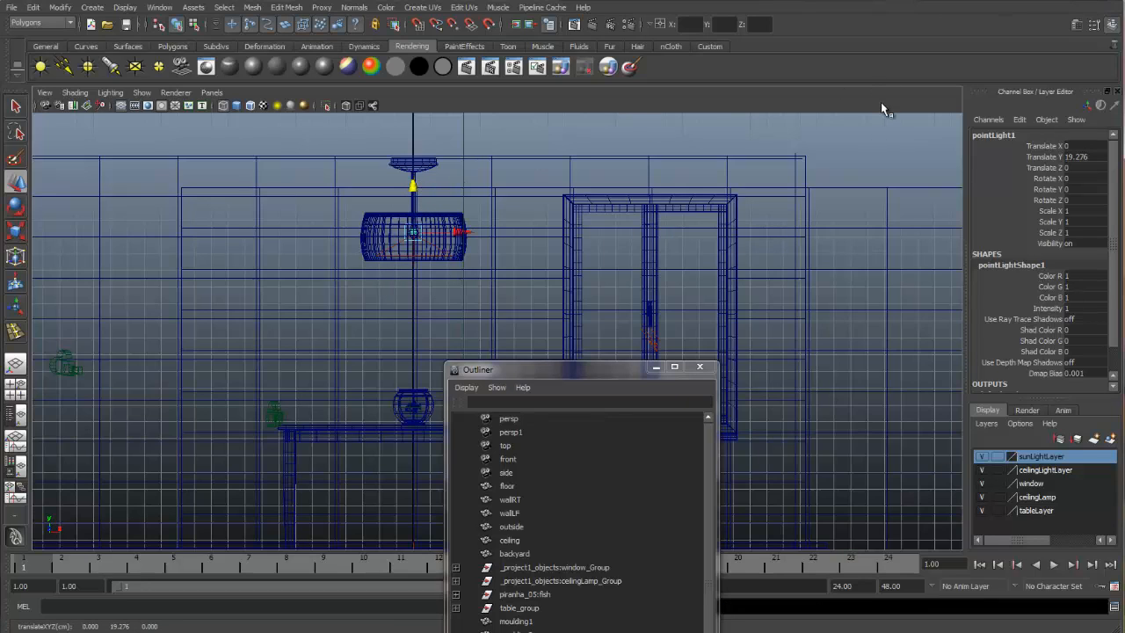
key("space")
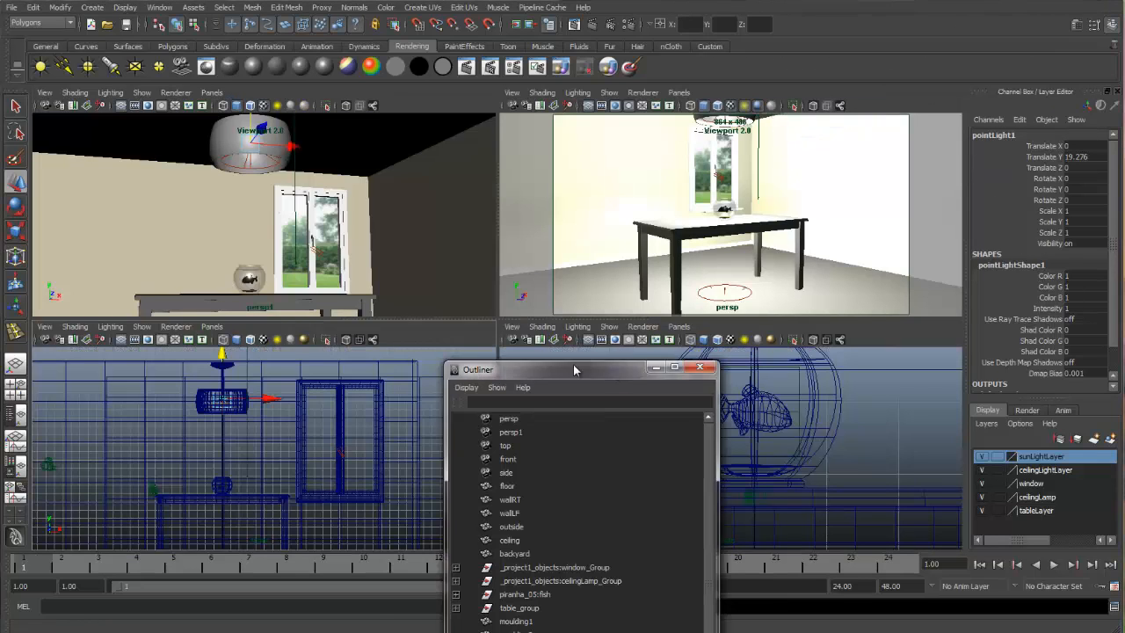
left_click_drag(573, 365, 224, 126)
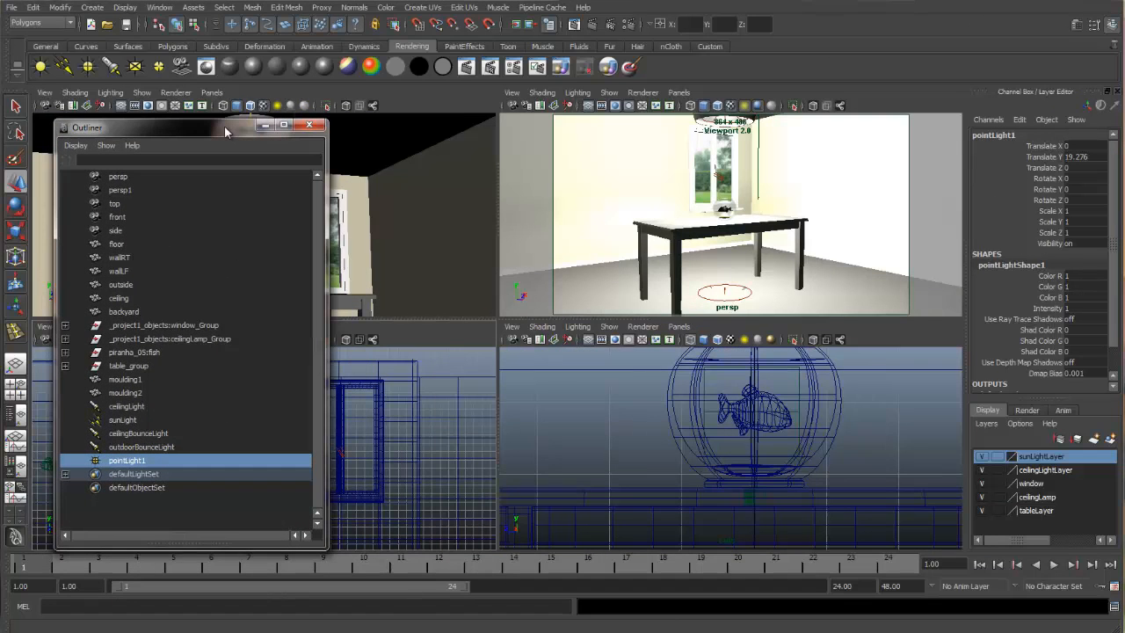
double_click(127, 462)
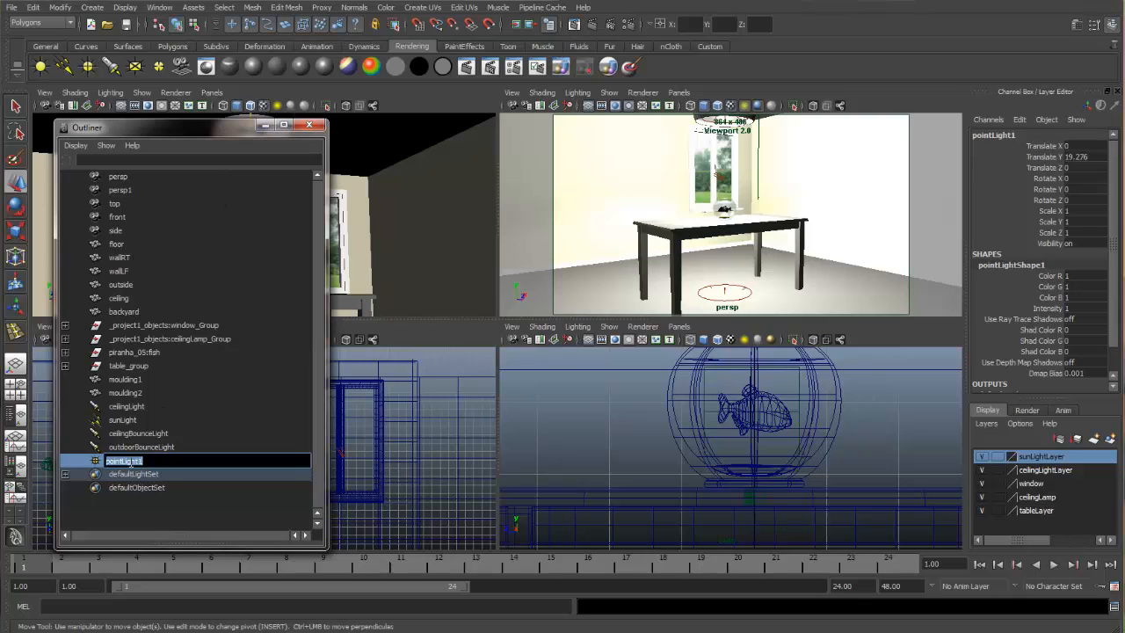
type("lightBulb")
key("Return")
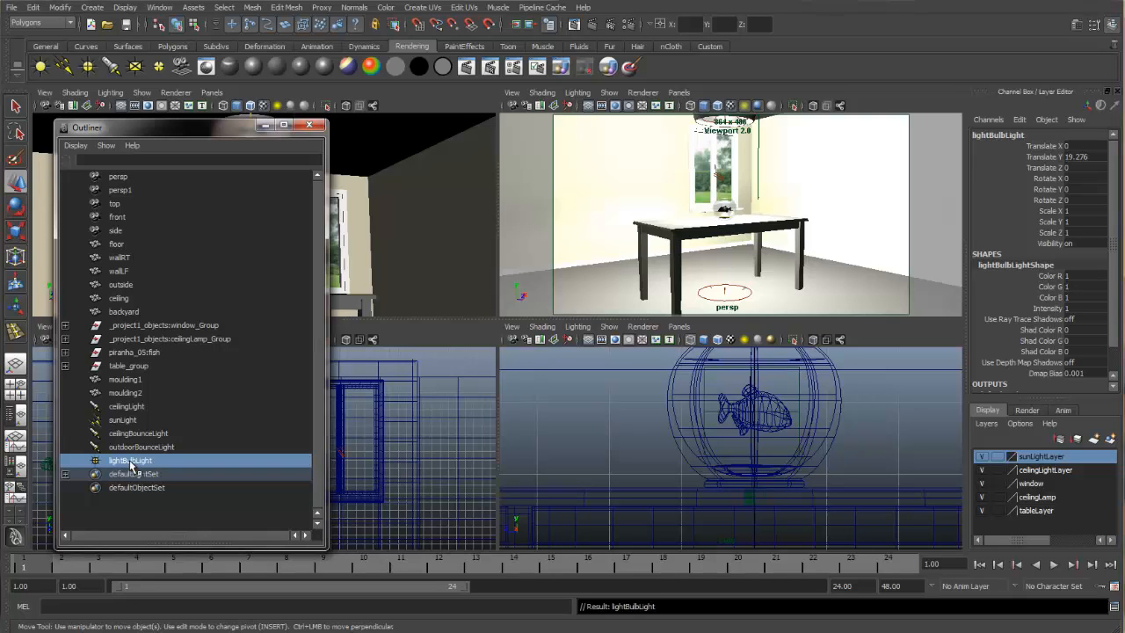
Step: Set lightBulbLight's decay rate to Cubic and its intensity to 500
left_click(1074, 32)
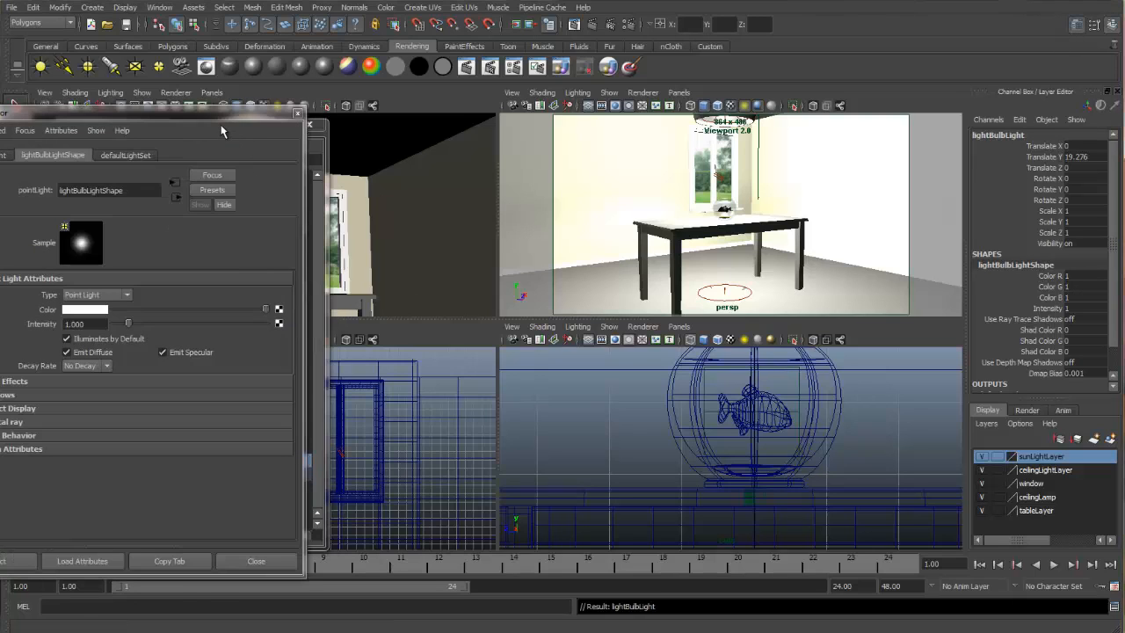
left_click_drag(231, 115, 376, 96)
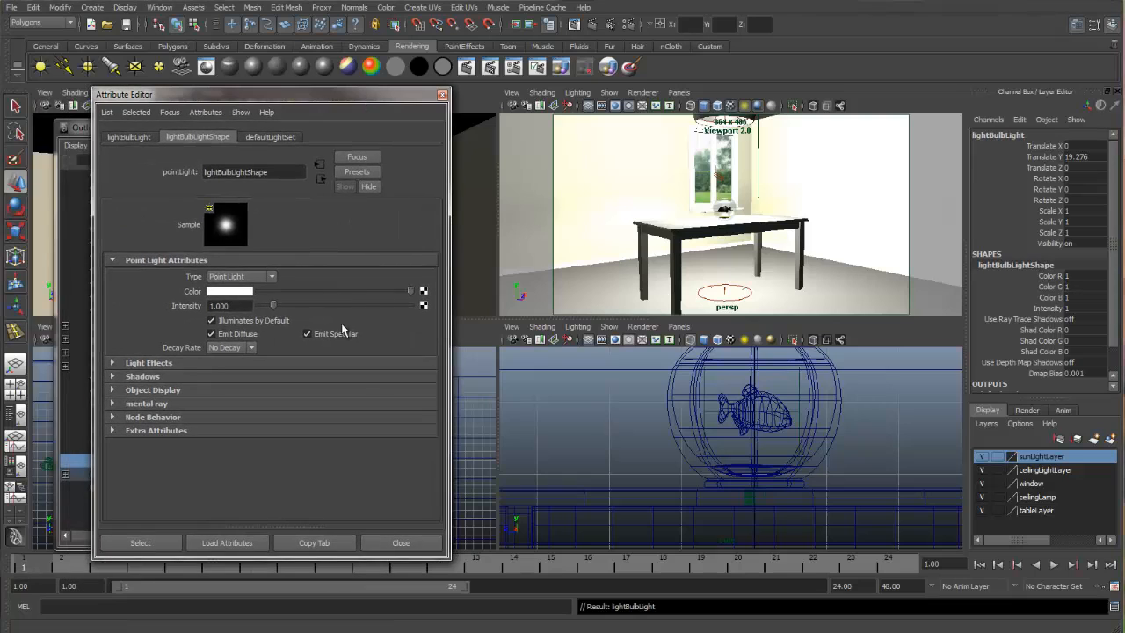
left_click(250, 348)
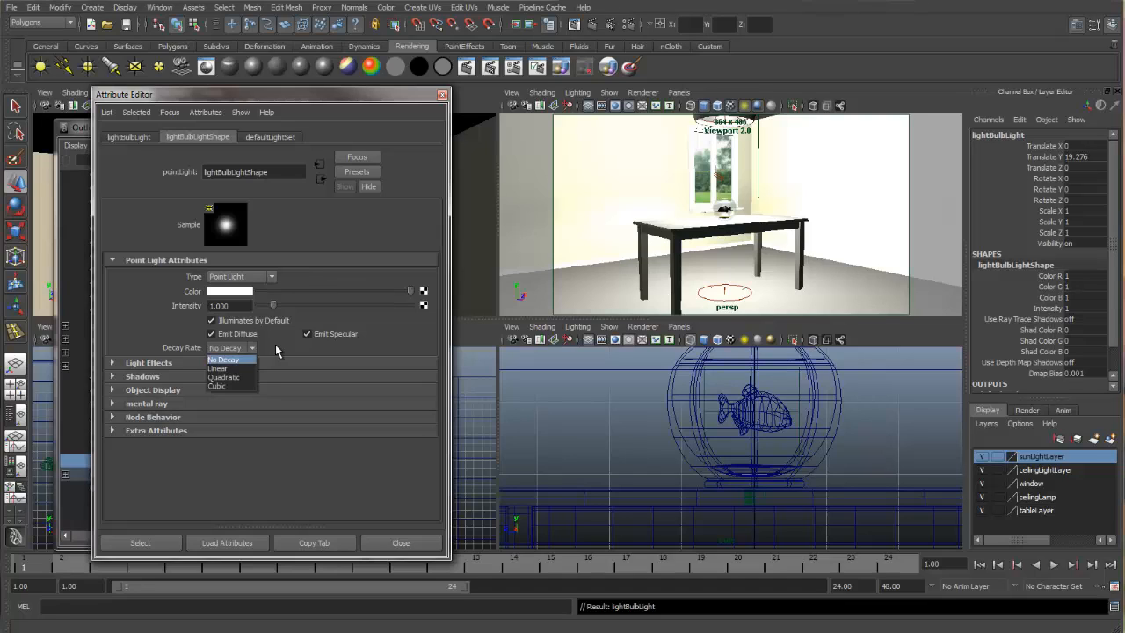
left_click(235, 386)
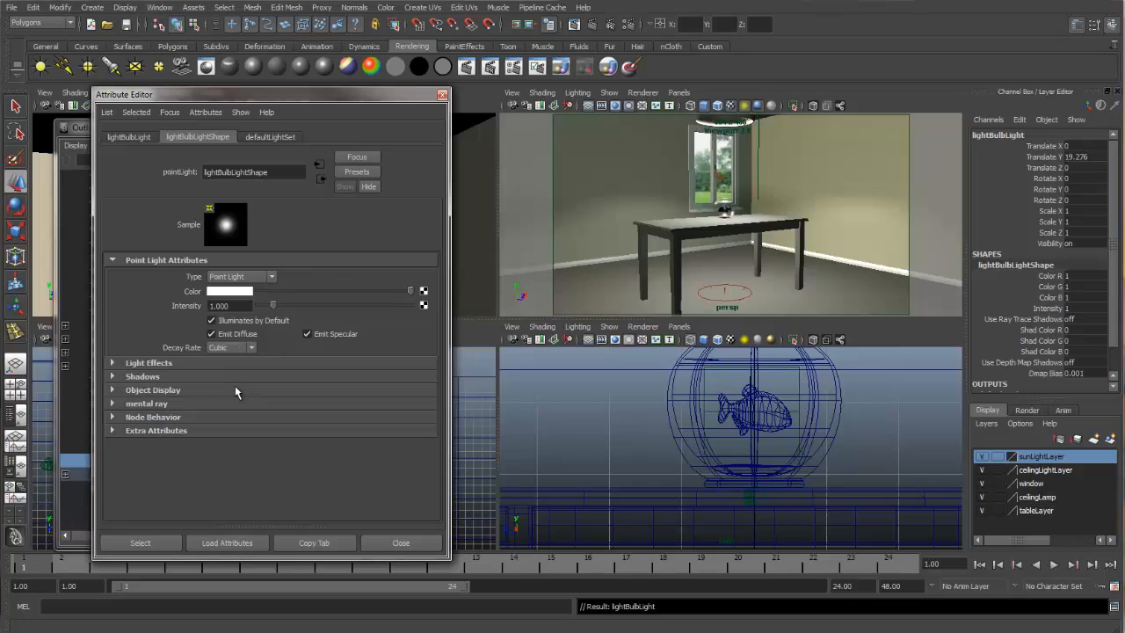
left_click(233, 306)
type("500")
key("Return")
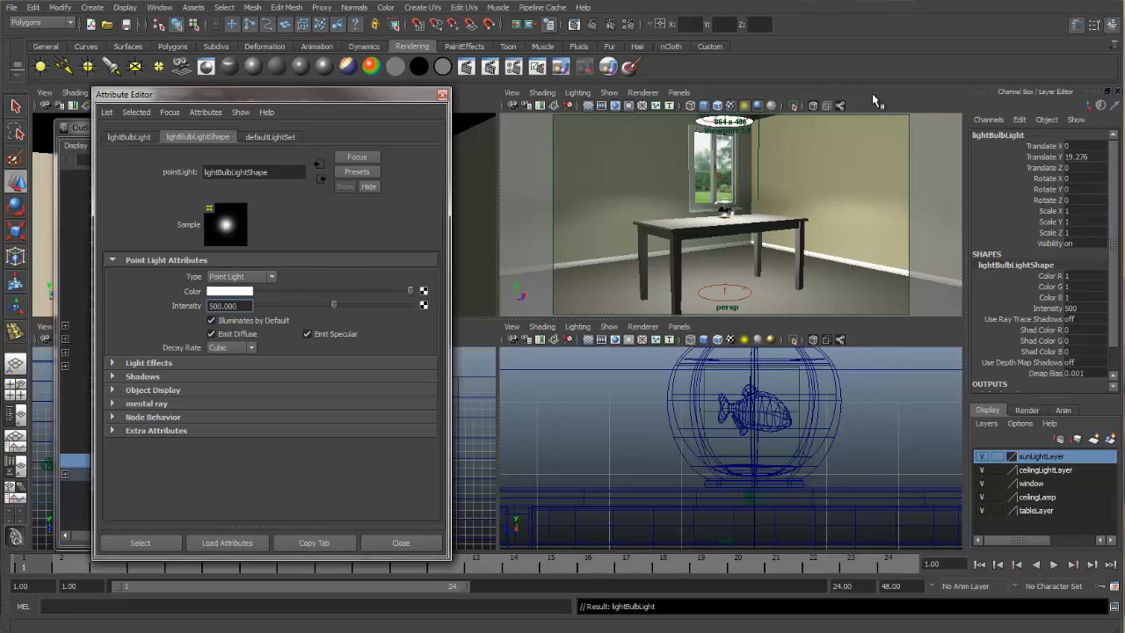
Step: Render the room with mental ray to check the lamp light, and close the render and light attributes
left_click(594, 25)
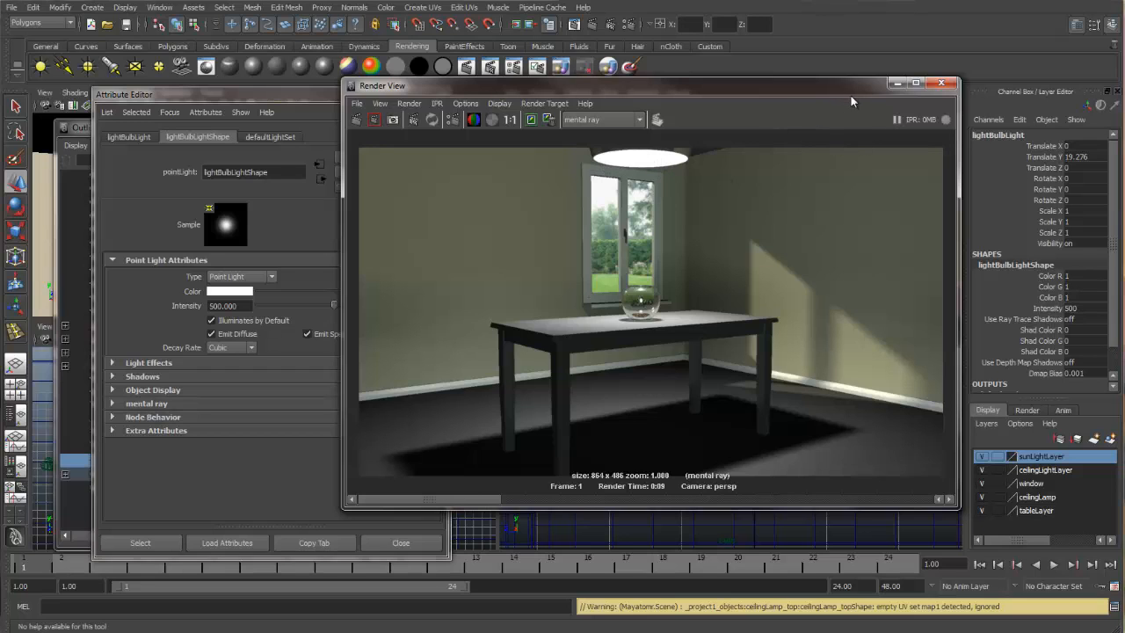
left_click(942, 84)
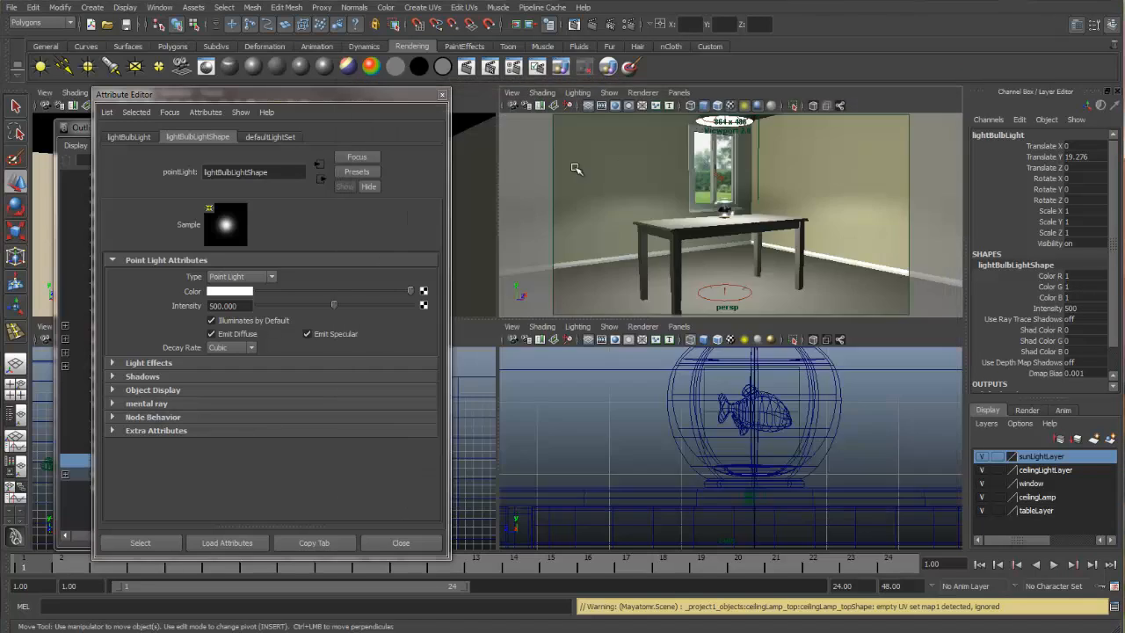
left_click(442, 96)
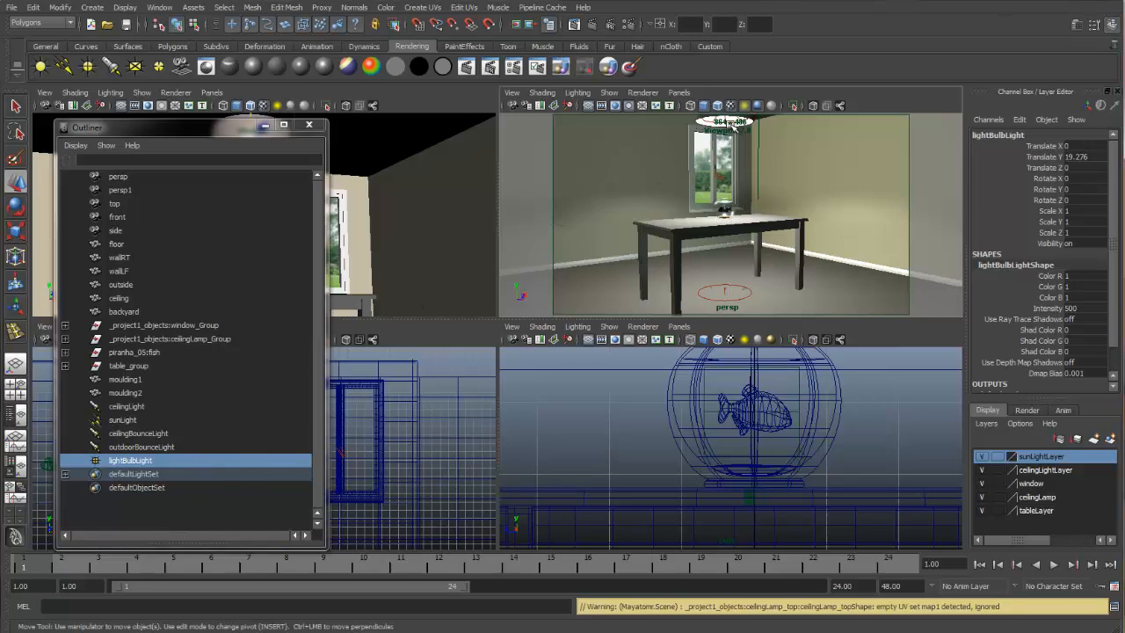
Step: Hide ceilingLight, sunLight, ceilingBounceLight and outdoorBounceLight, leaving only lightBulbLight on
left_click(129, 405)
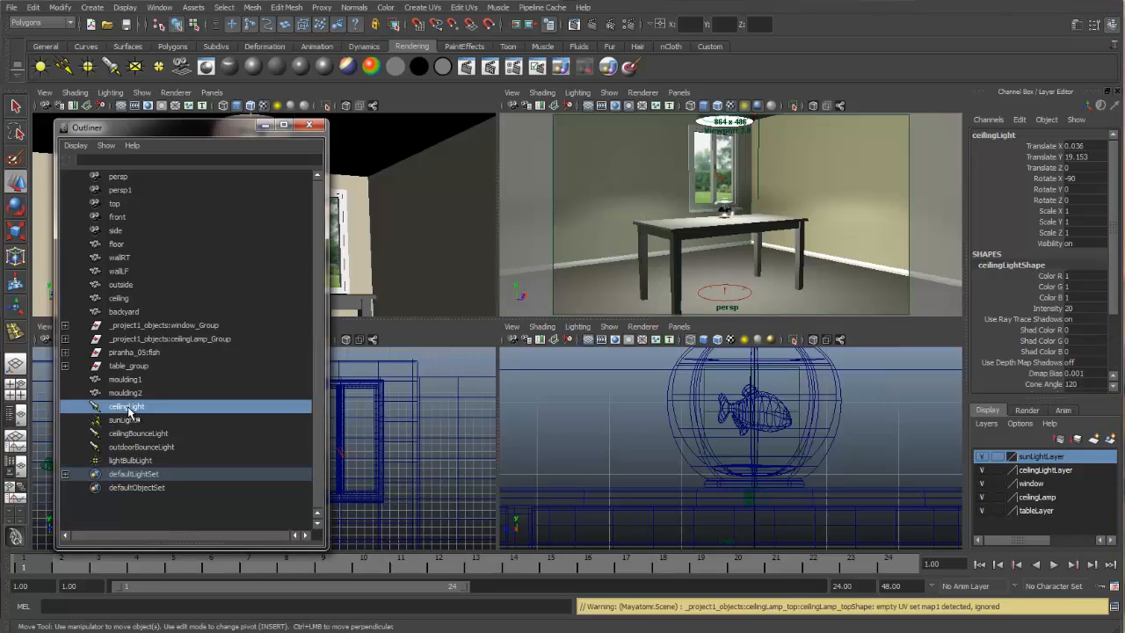
left_click(137, 448, "shift")
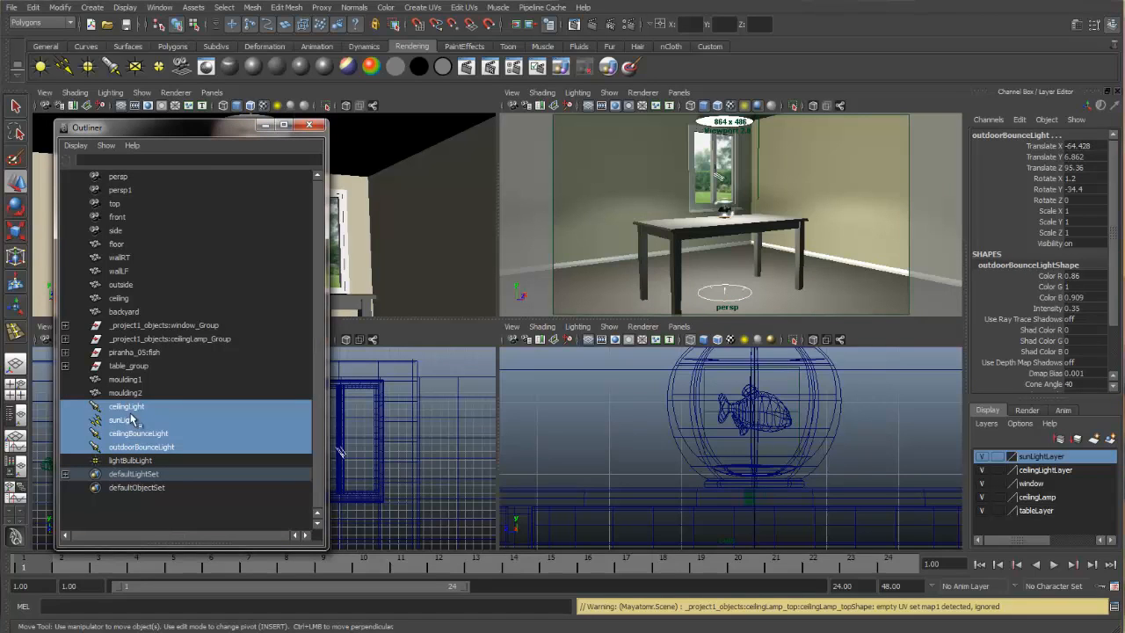
left_click(128, 8)
mouse_move(147, 67)
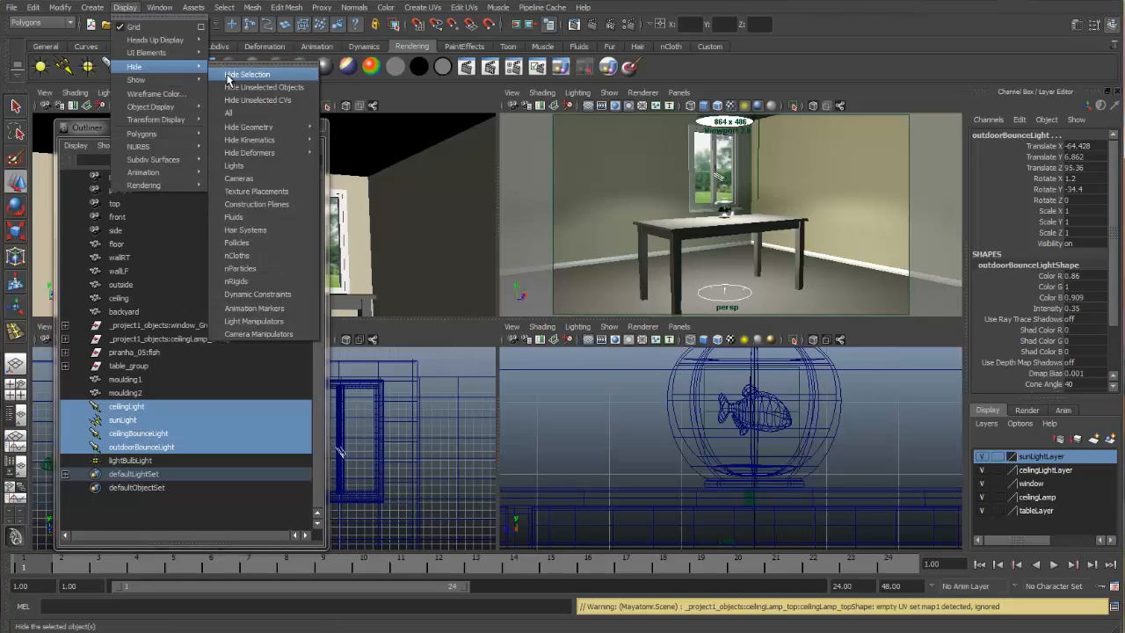
left_click(247, 74)
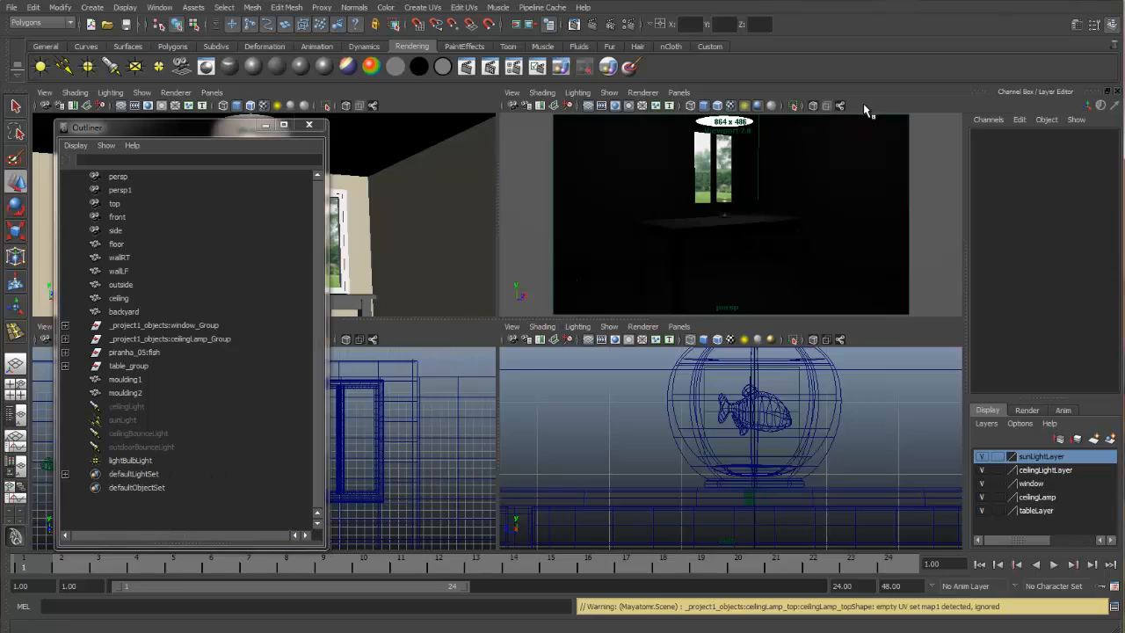
Step: Render the persp camera view with only the bulb light, and open lightBulbLight's attributes beside the render
left_click(887, 98)
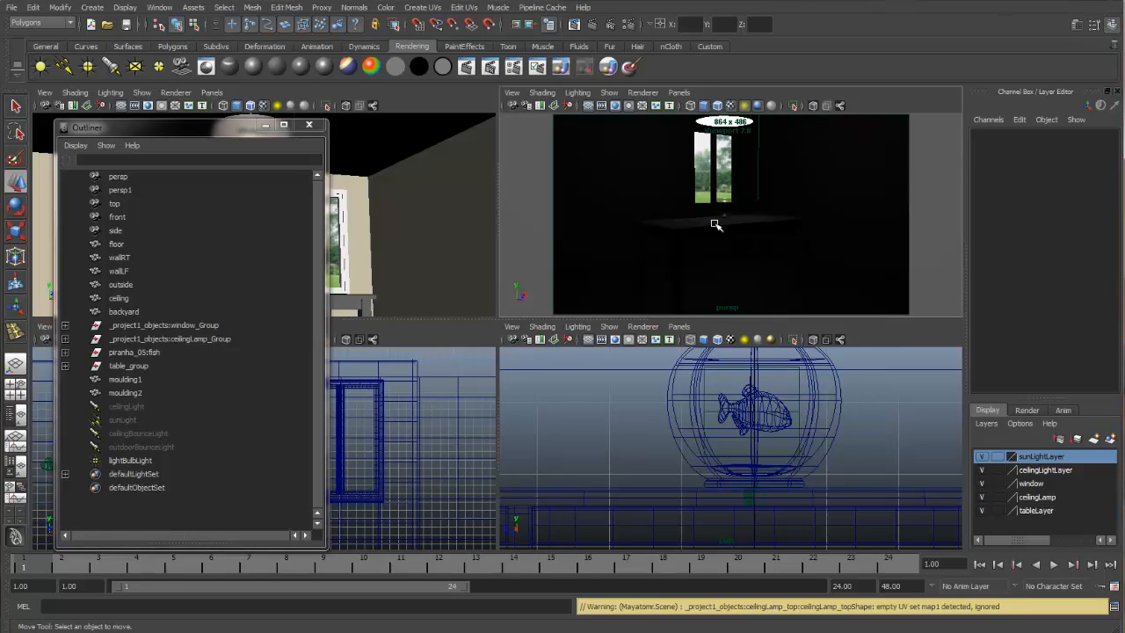
left_click(592, 27)
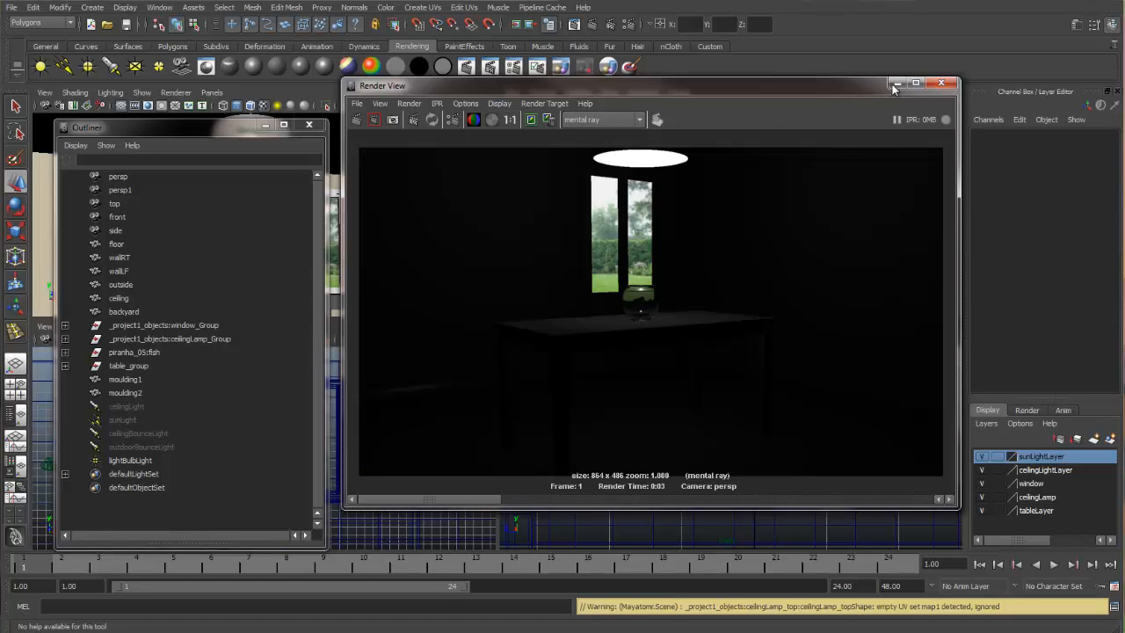
left_click(1079, 27)
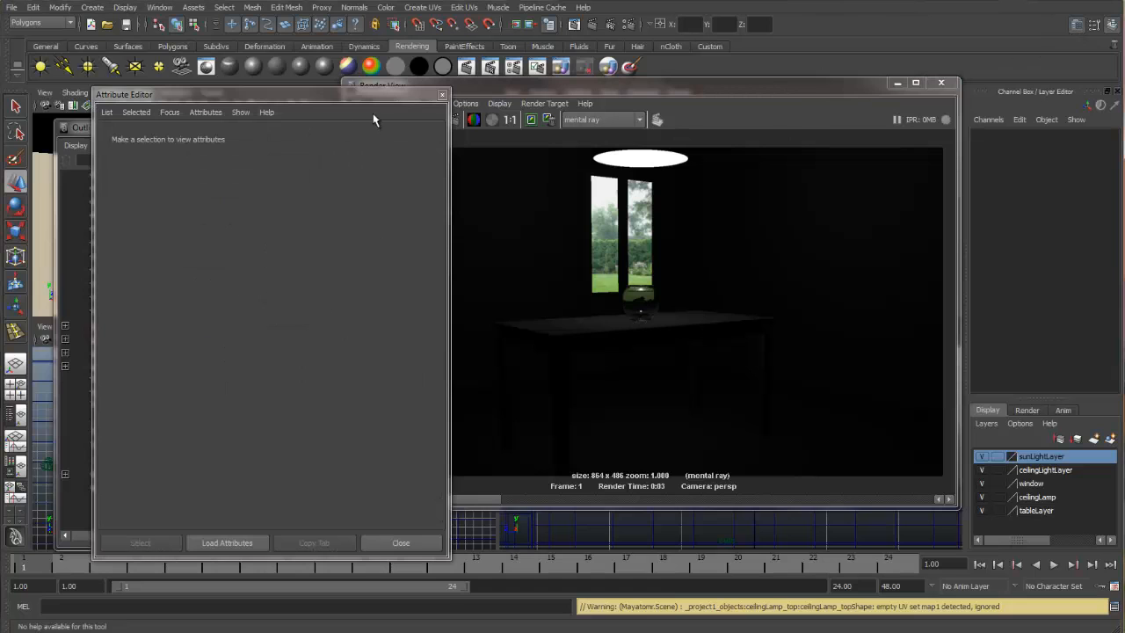
left_click(442, 95)
left_click(148, 460)
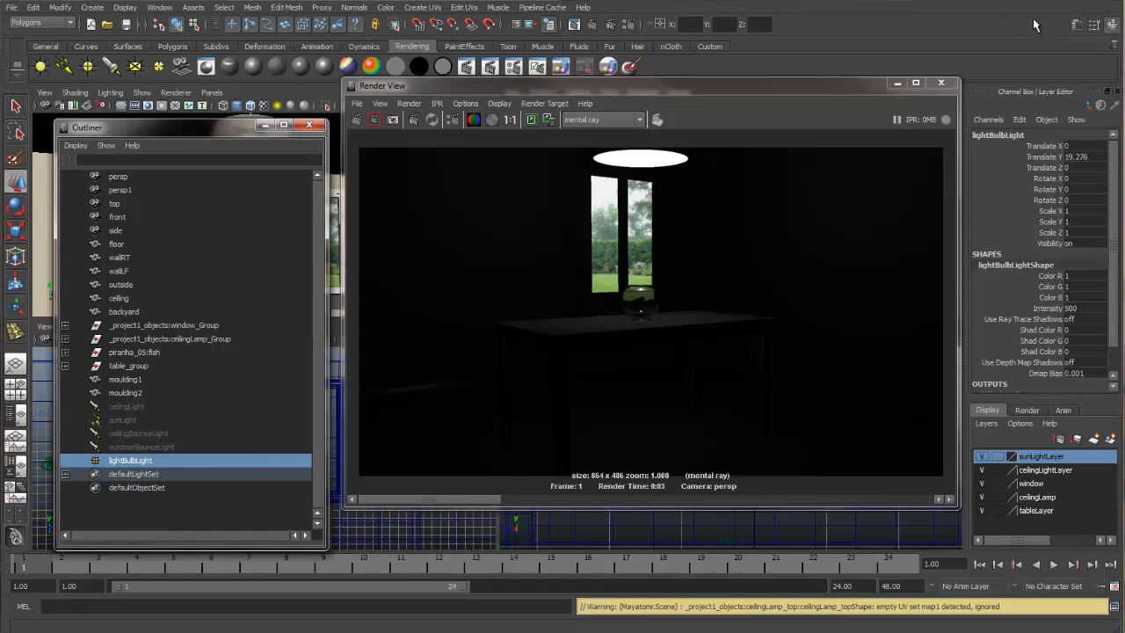
left_click(1080, 27)
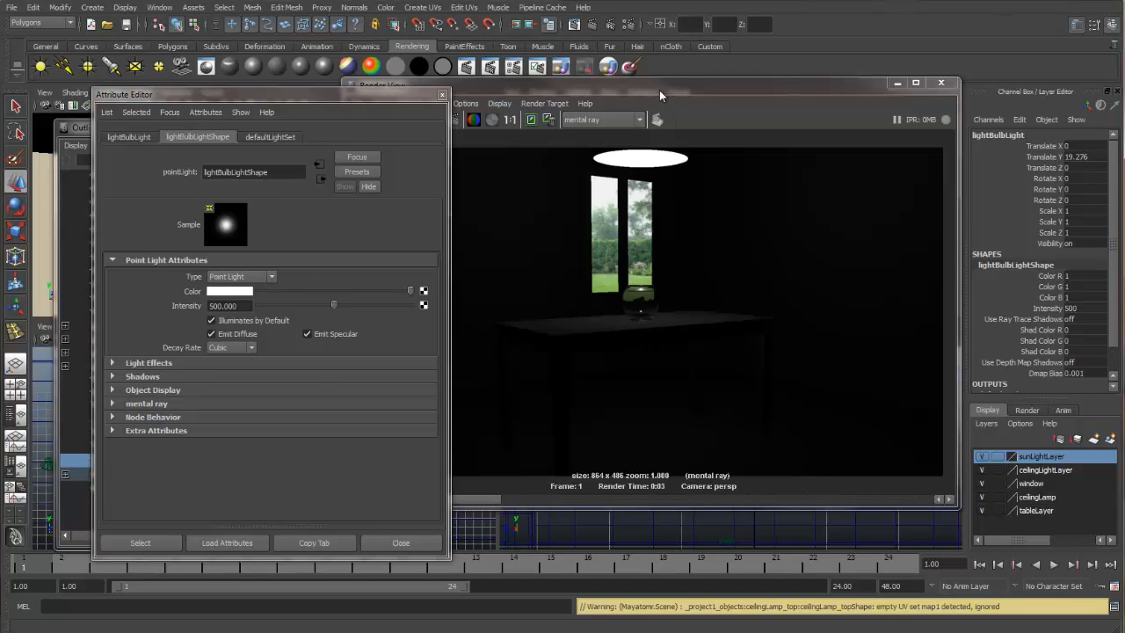
left_click_drag(663, 89, 773, 97)
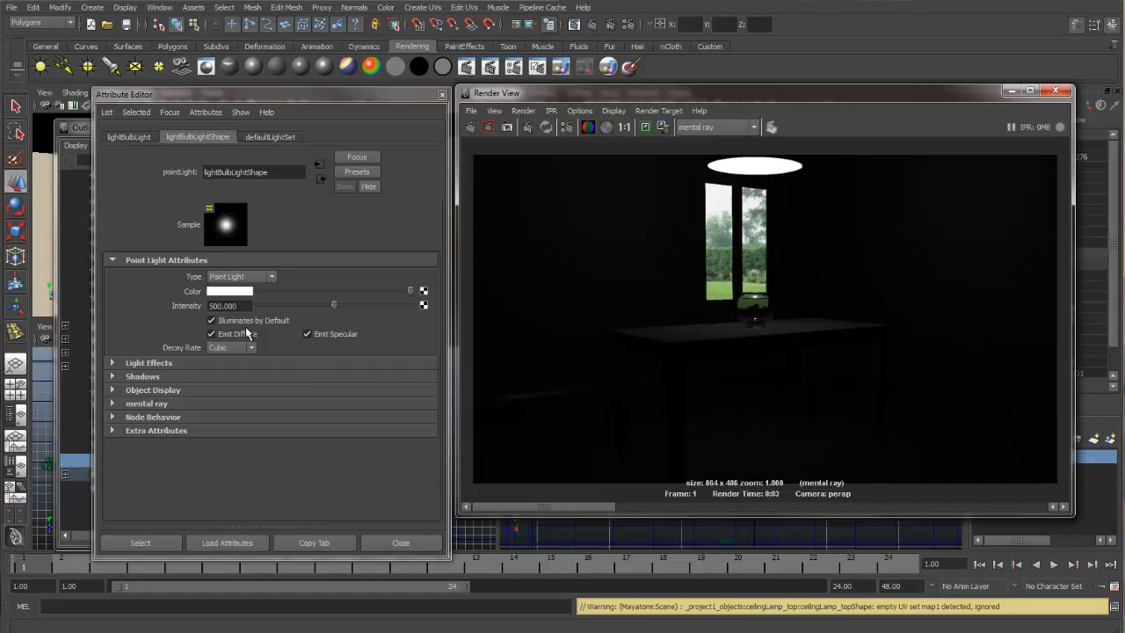
Step: Try an intensity of 200 on lightBulbLight and render the room again
left_click(241, 307)
type("200")
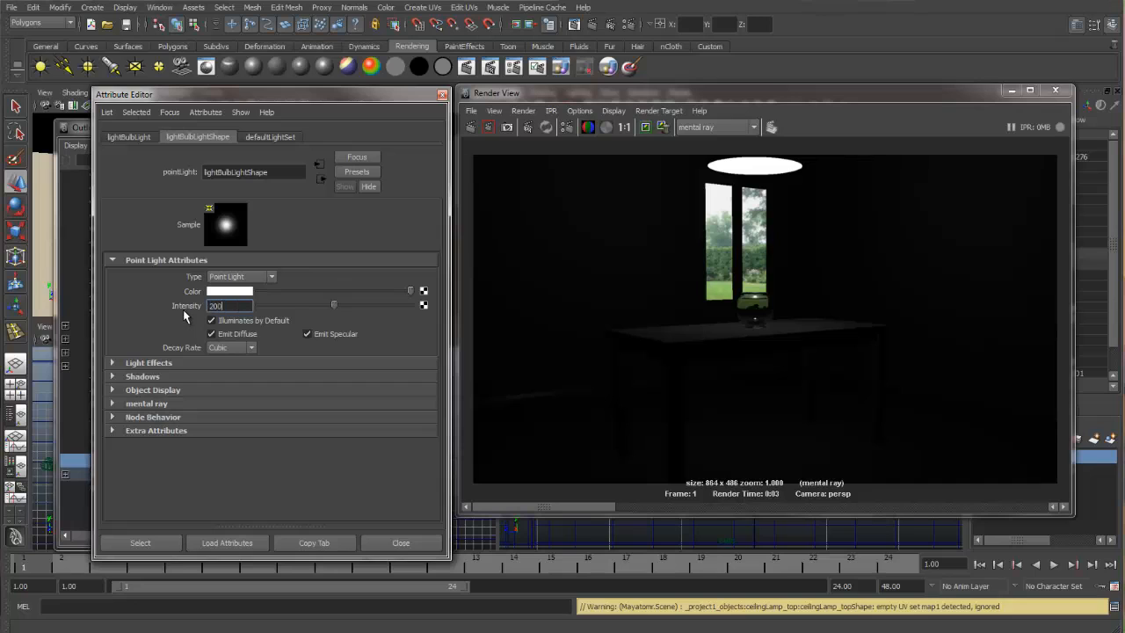
key("Return")
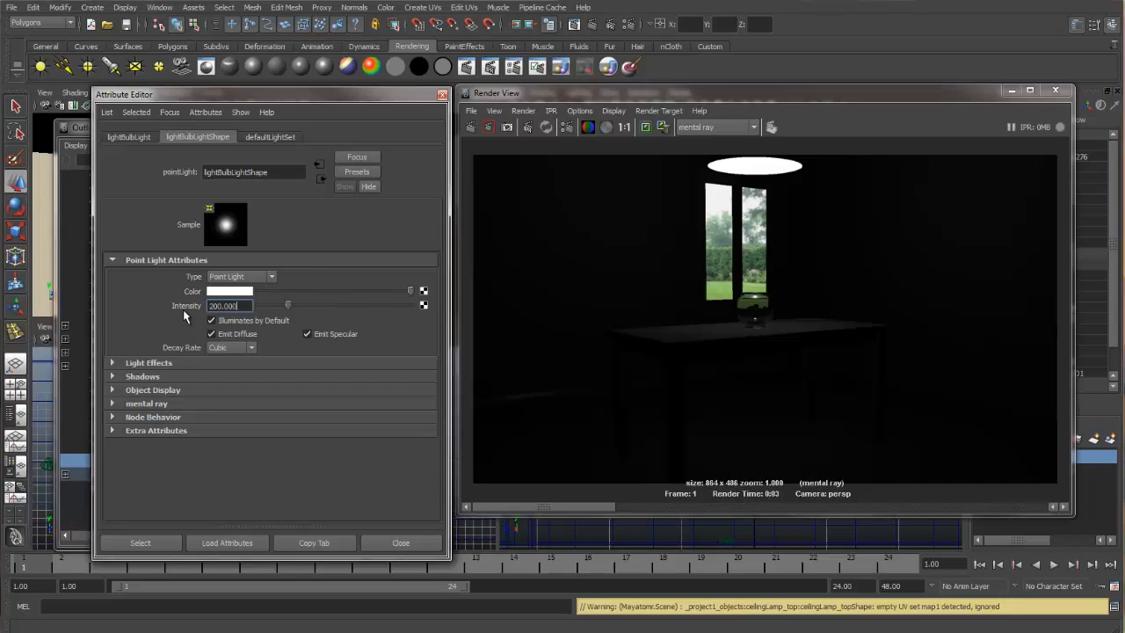
left_click(489, 127)
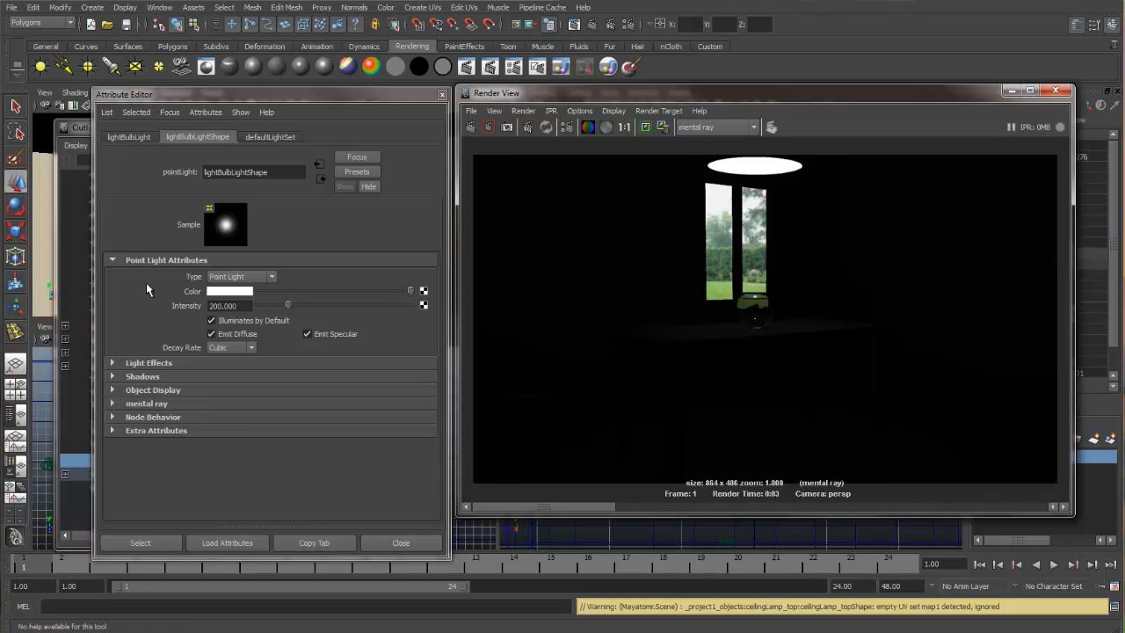
Step: Try lowering lightBulbLight's intensity to 50 and render again to compare
left_click(233, 306)
type("50")
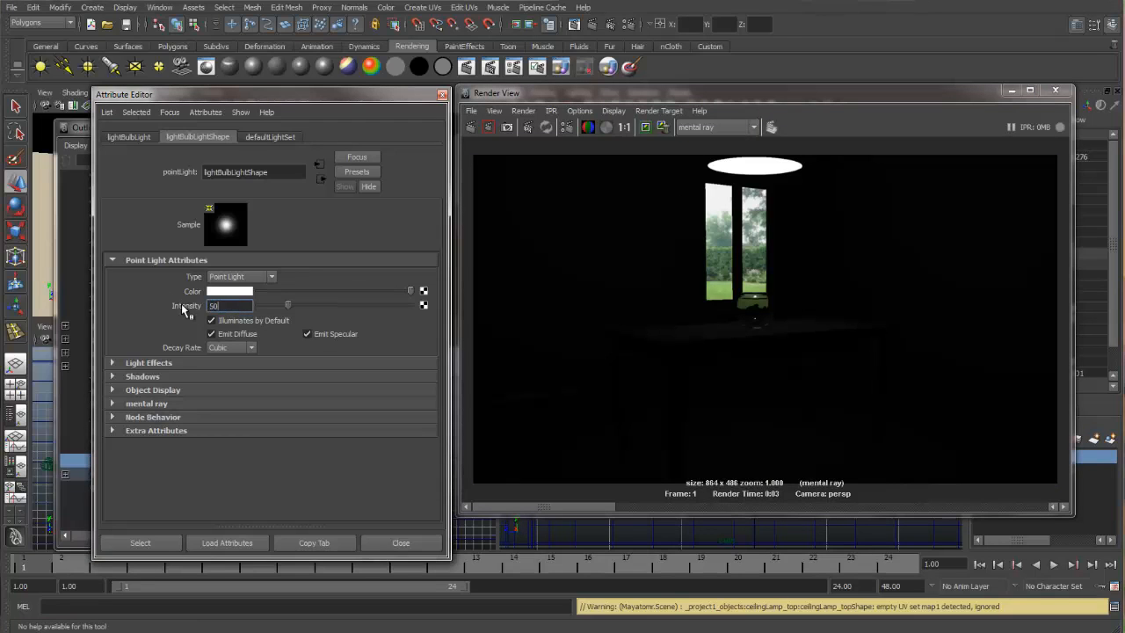
key("Return")
left_click(472, 128)
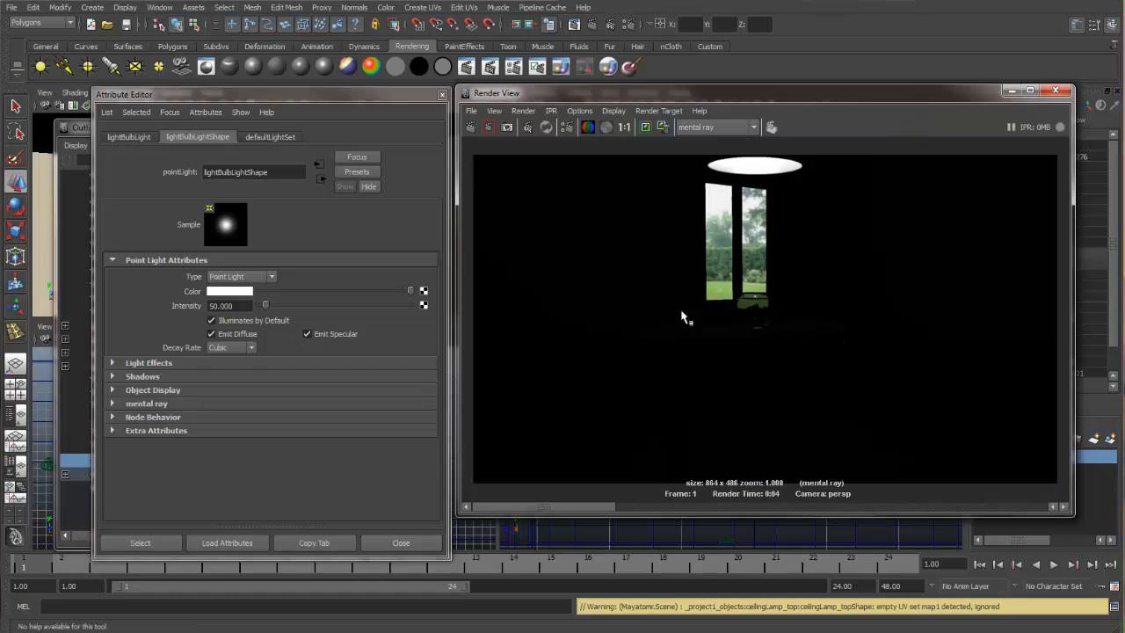
Step: Set lightBulbLight's intensity to 100, render the room again, and close the render and light attributes
double_click(244, 305)
type("100")
key("Return")
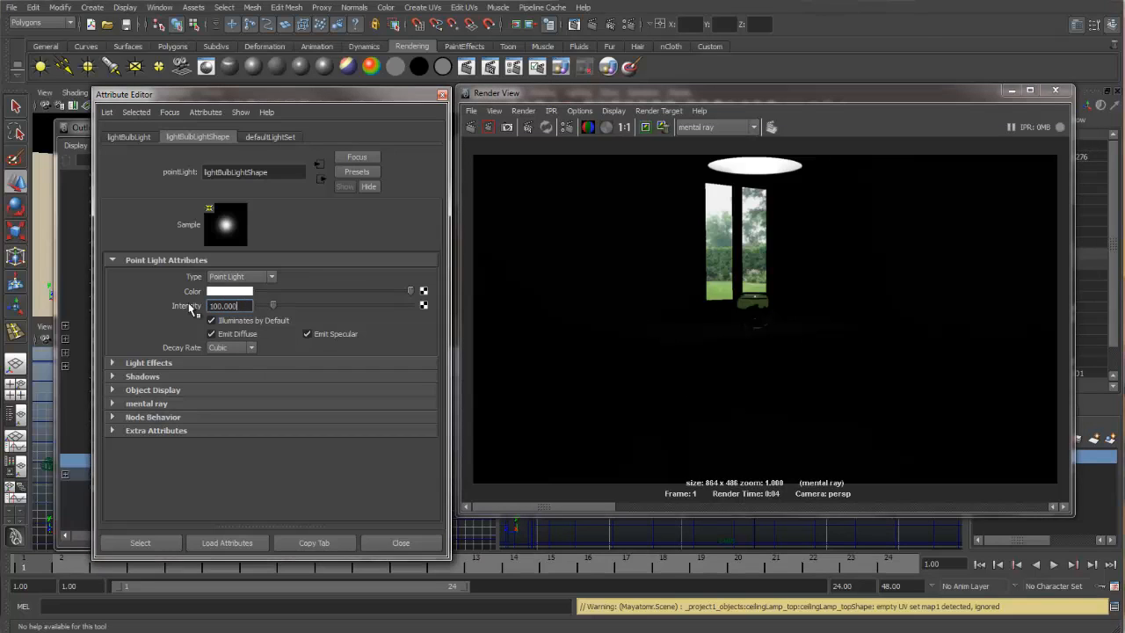
left_click(471, 126)
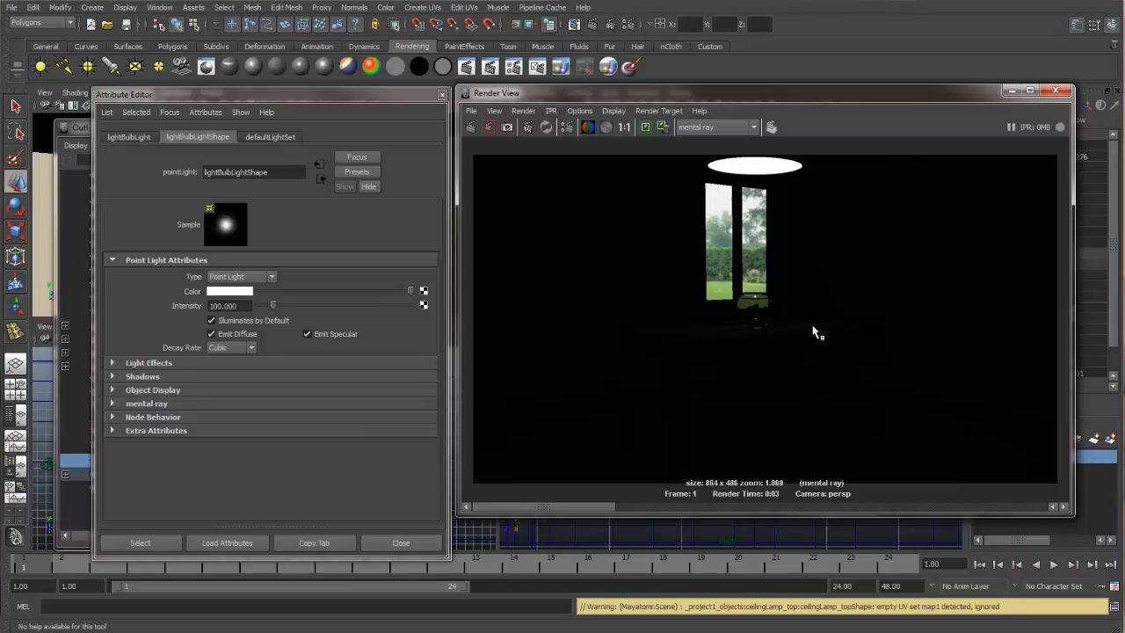
left_click(1058, 91)
left_click(442, 94)
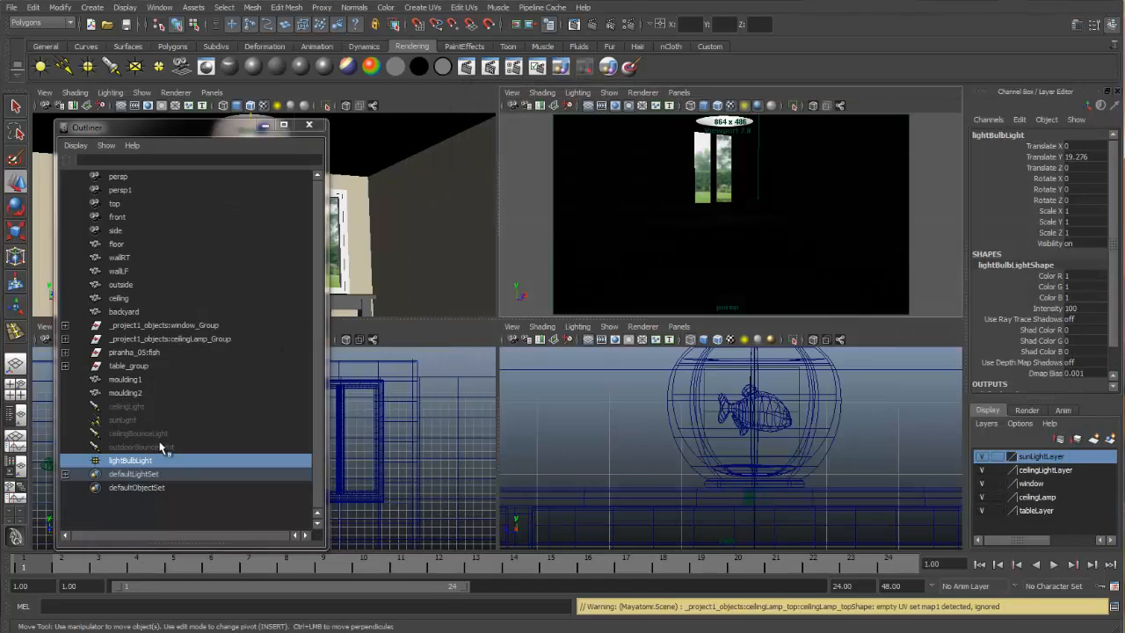
Step: Unhide ceilingLight, sunLight, ceilingBounceLight and outdoorBounceLight together, and clear the selection
left_click(139, 407)
left_click(141, 447, "shift")
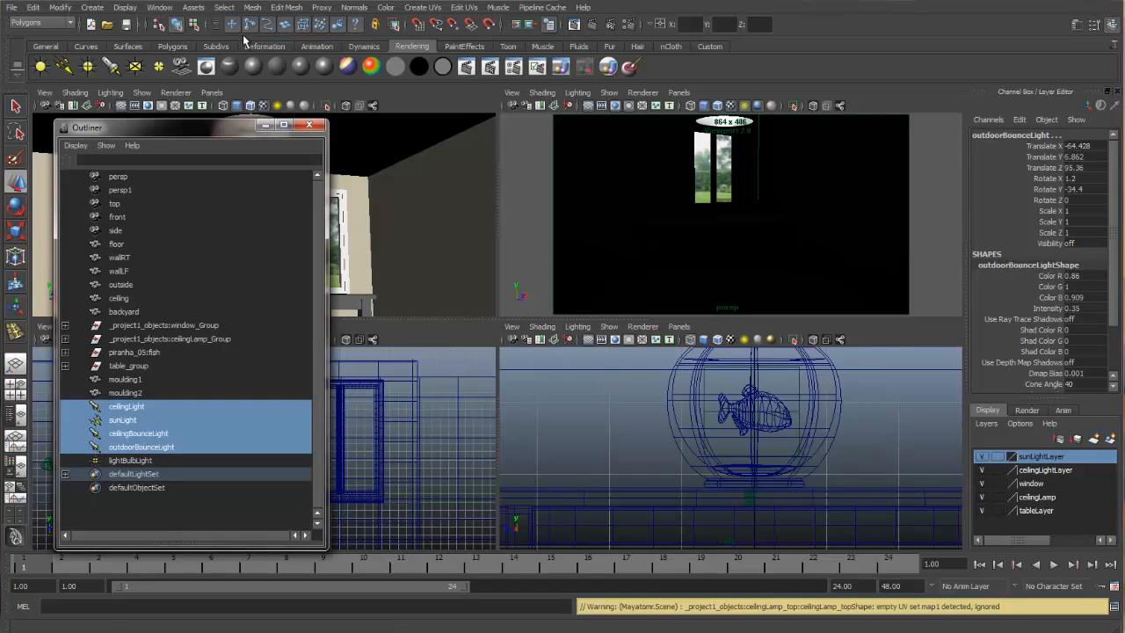
left_click(125, 8)
mouse_move(204, 80)
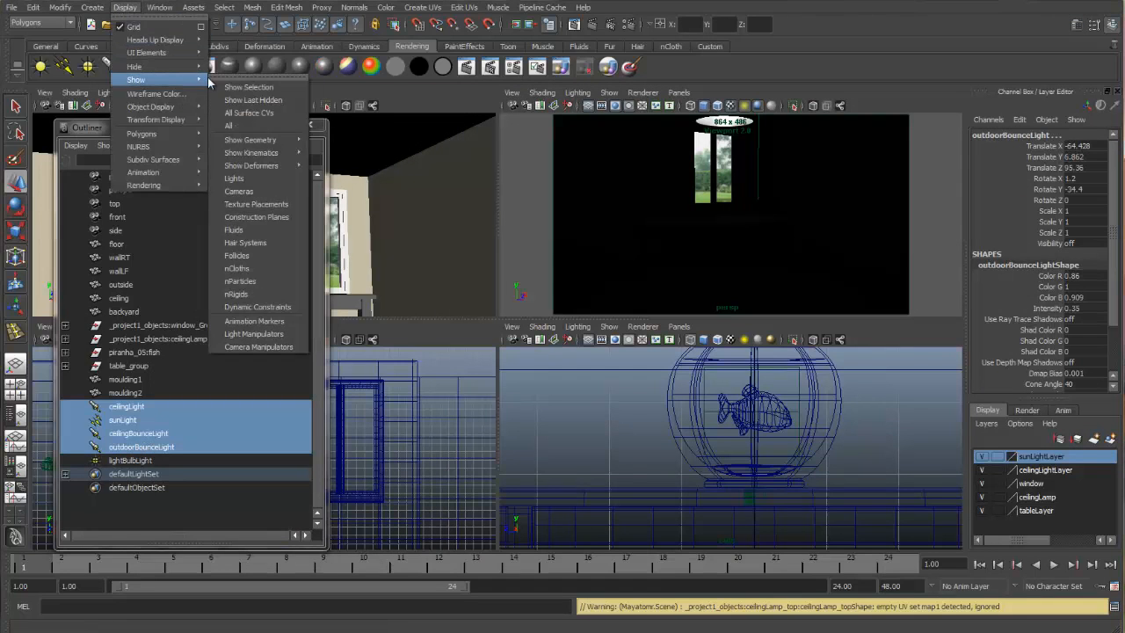
left_click(249, 87)
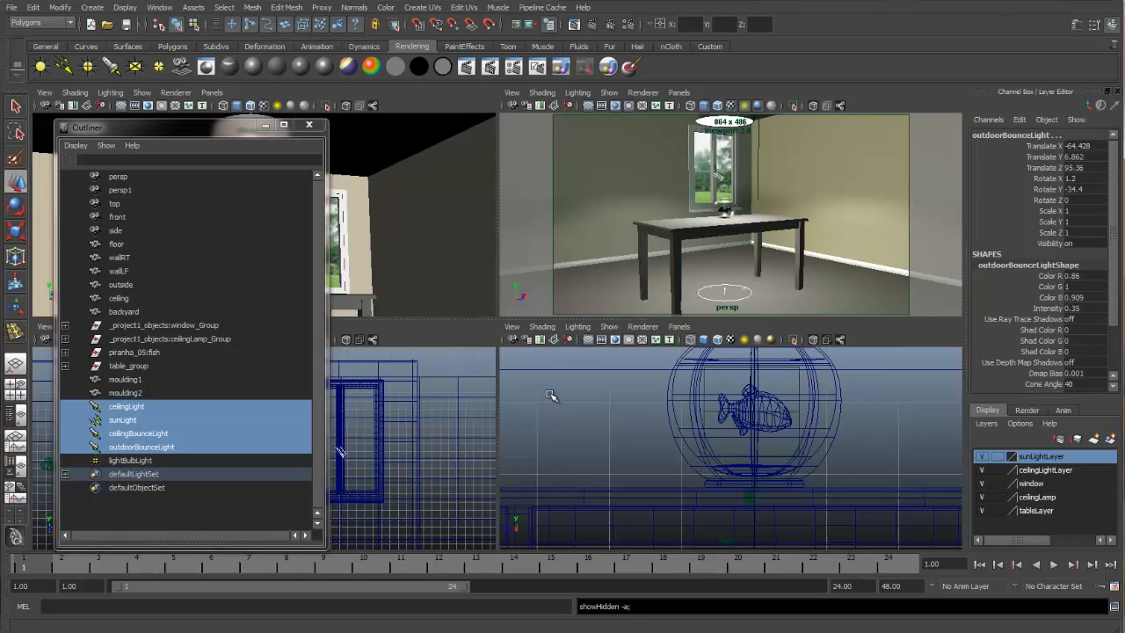
left_click(557, 402)
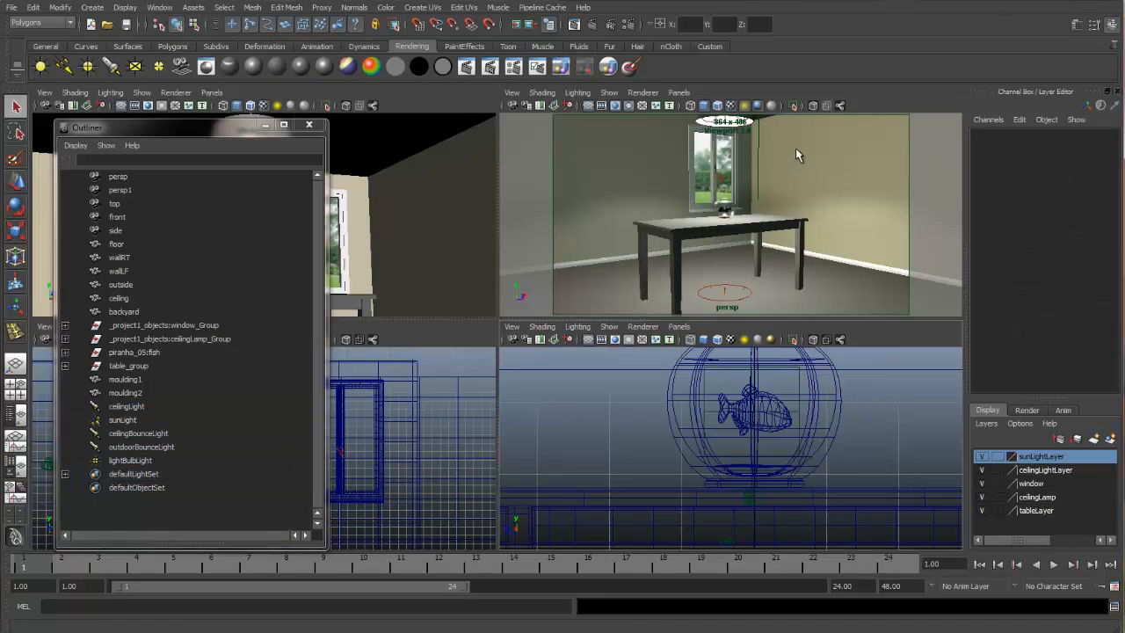
Step: Render the persp camera view with all the lights visible, and close the render after inspecting it
left_click(887, 106)
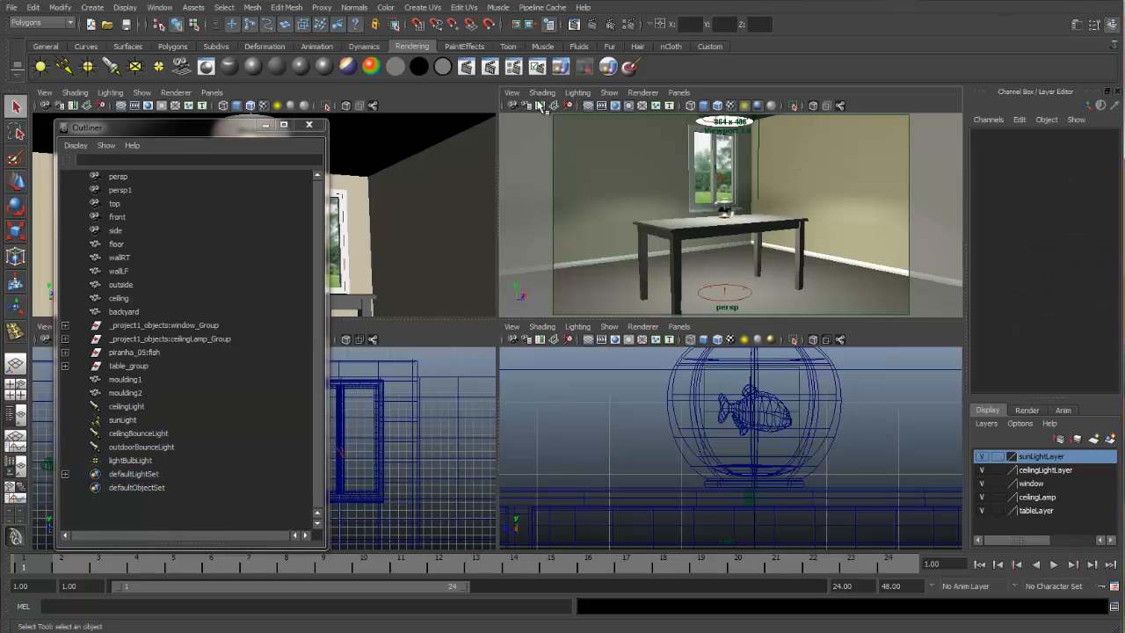
left_click(591, 25)
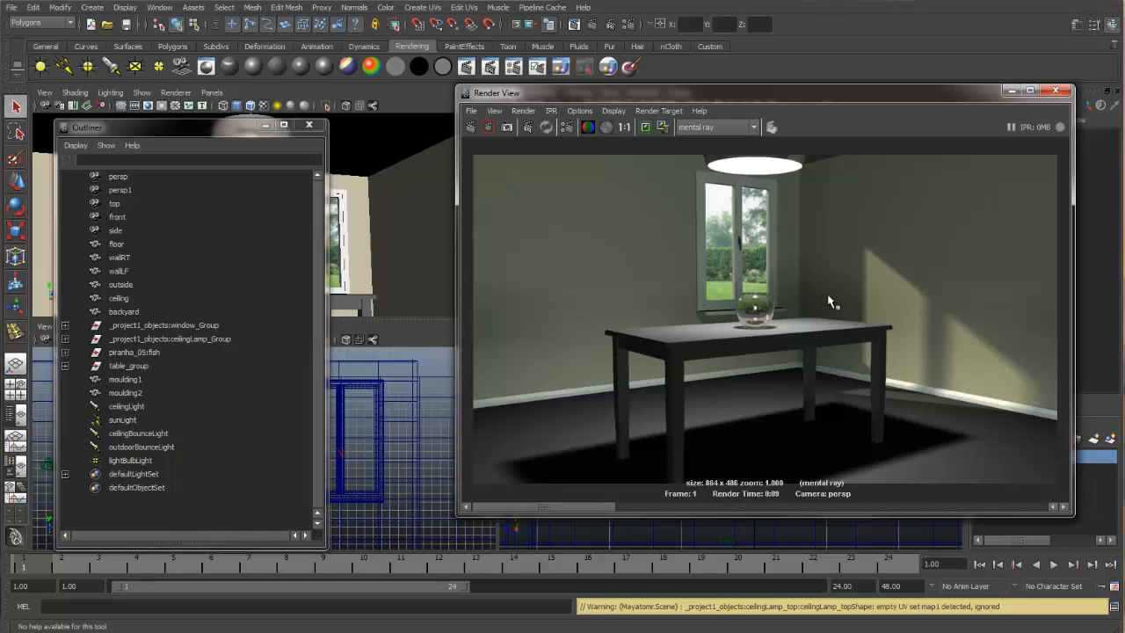
left_click(1058, 93)
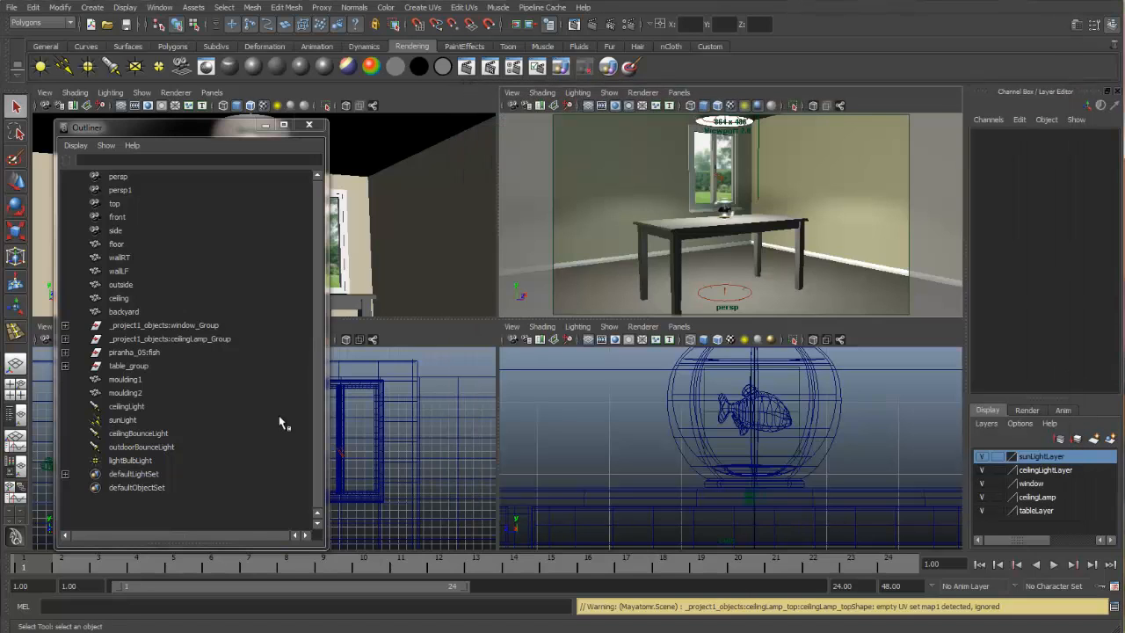
Step: Open ceilingLight's spot light attributes, keeping the persp camera view in sight
left_click(127, 406)
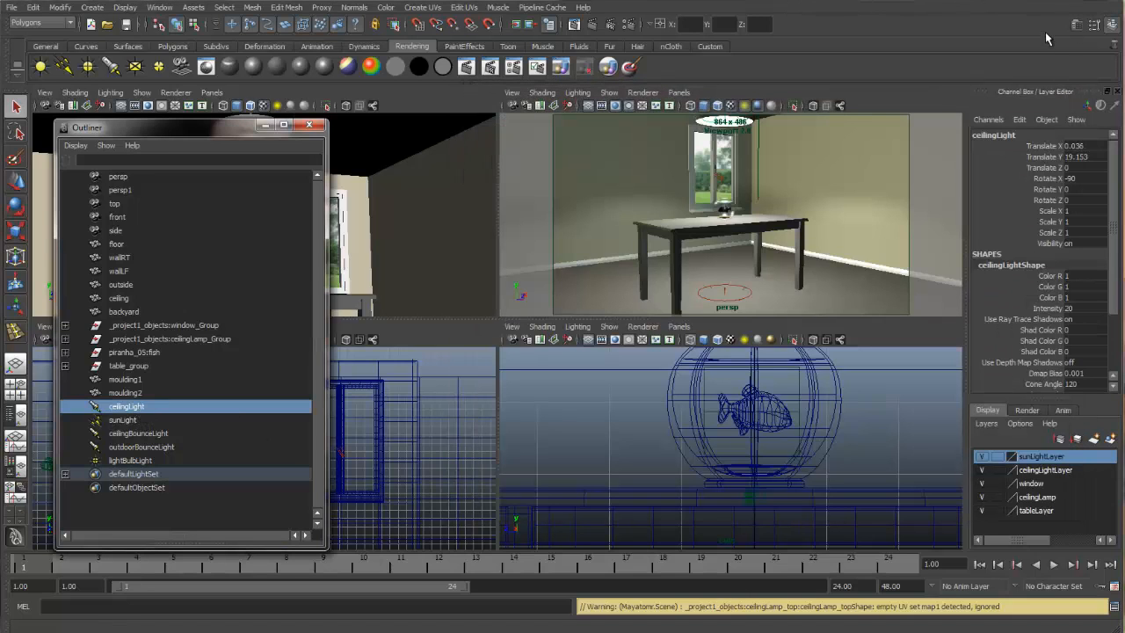
left_click(1077, 26)
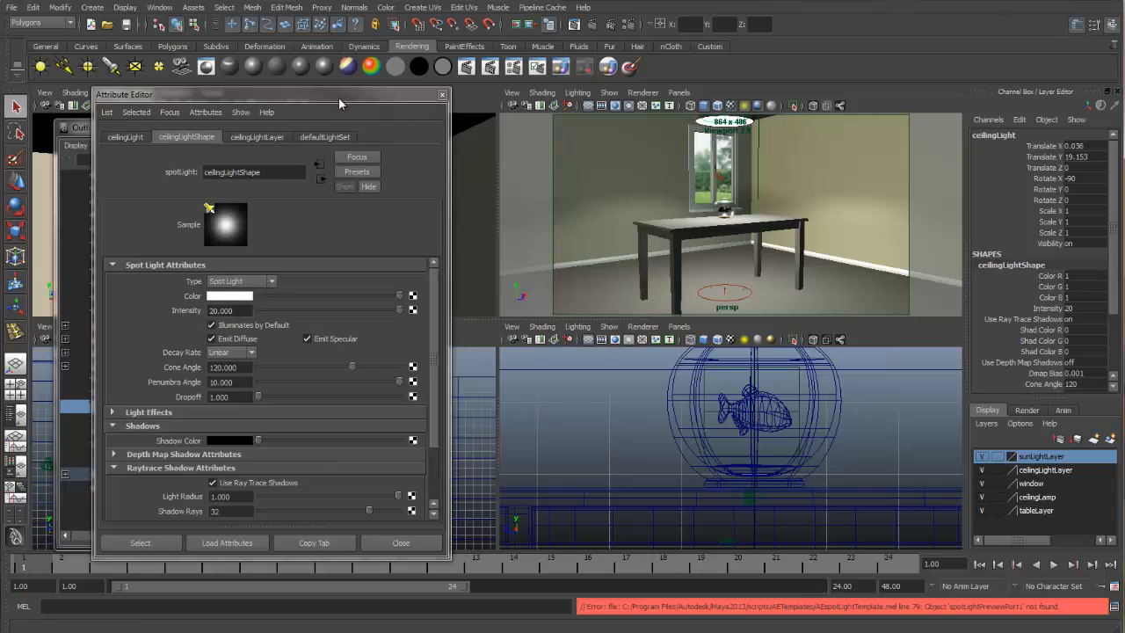
left_click_drag(339, 96, 327, 65)
Step: Try ceilingLight at intensity 25 with its shadow color lightened to a 0.378 grey, and render the room to check it
left_click(237, 279)
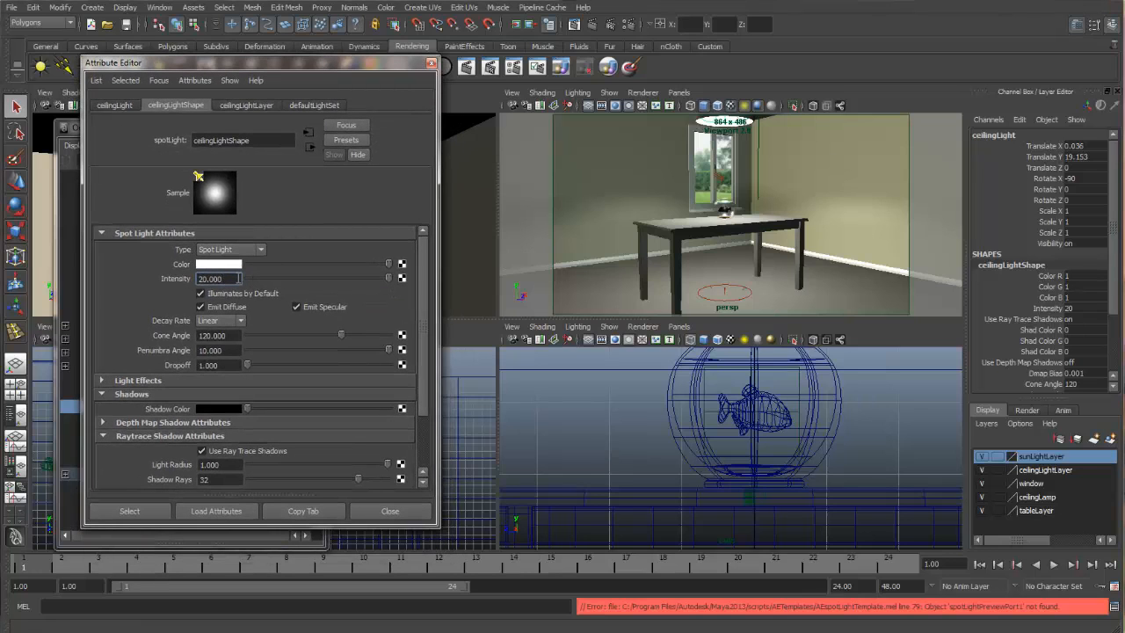
left_click_drag(199, 273, 188, 277)
type("25")
key("Return")
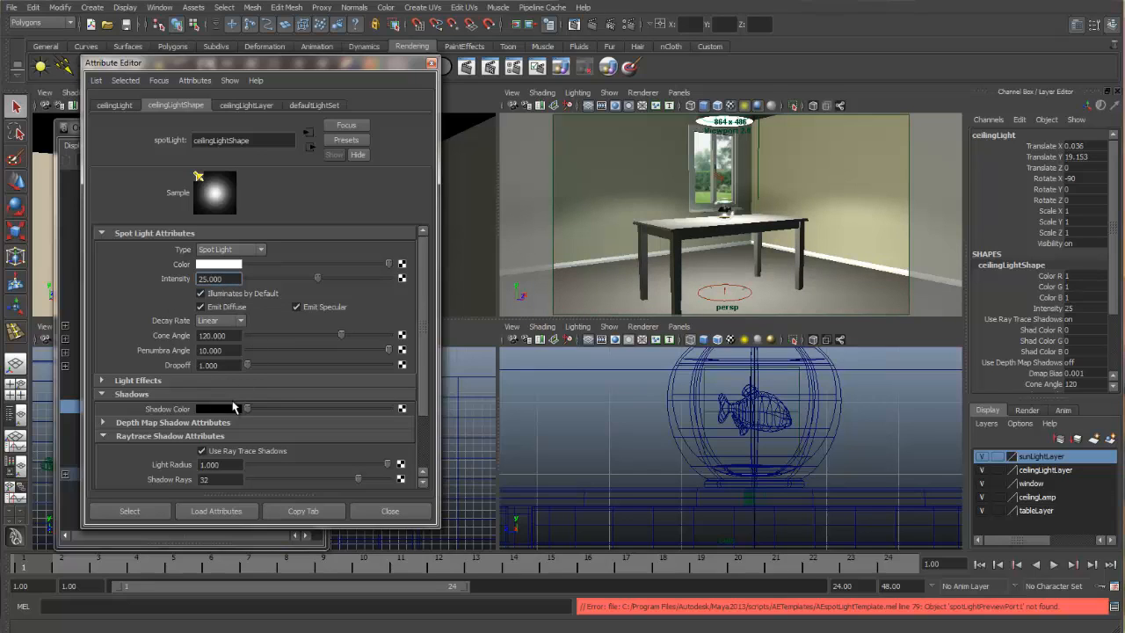
left_click_drag(249, 409, 301, 409)
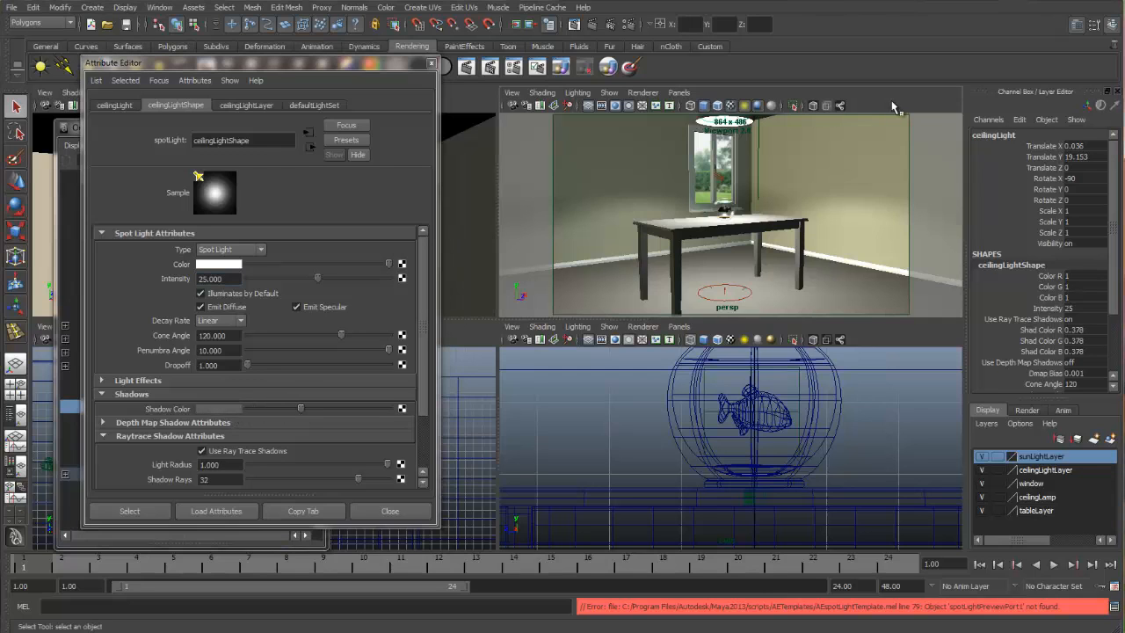
left_click(591, 25)
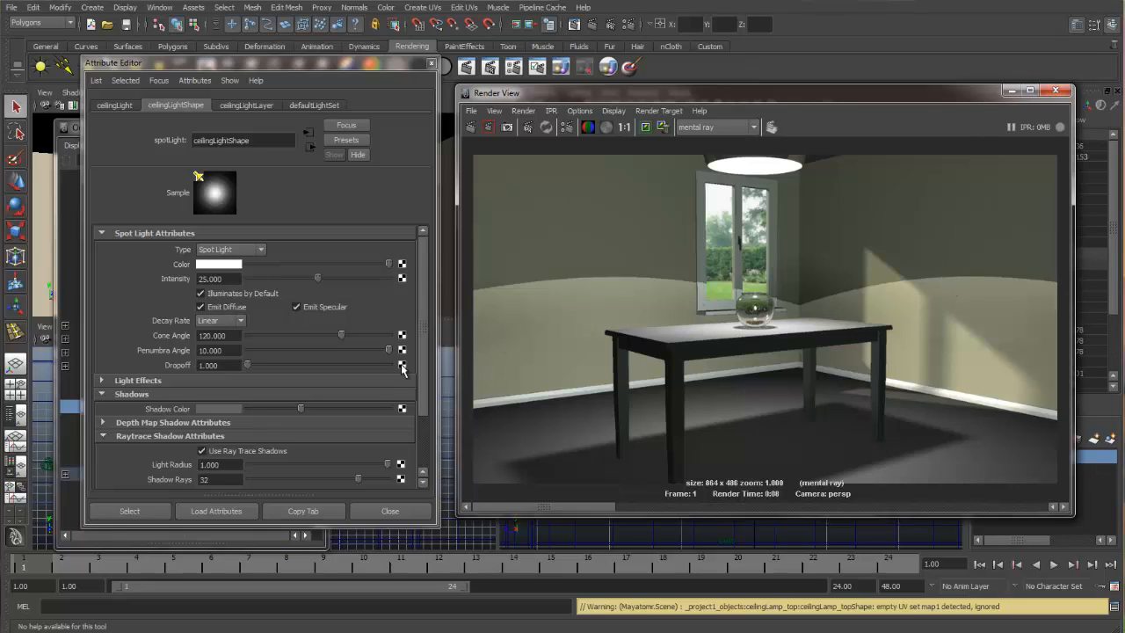
left_click(421, 294)
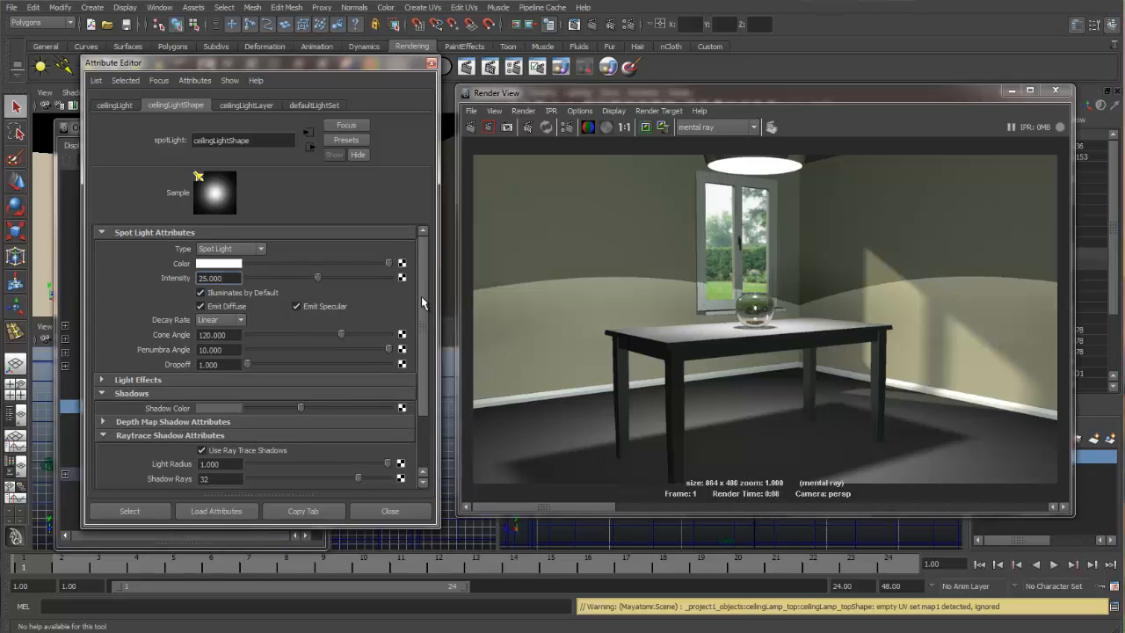
mouse_move(422, 297)
left_mouse_down()
mouse_move(424, 372)
mouse_move(422, 276)
left_mouse_up()
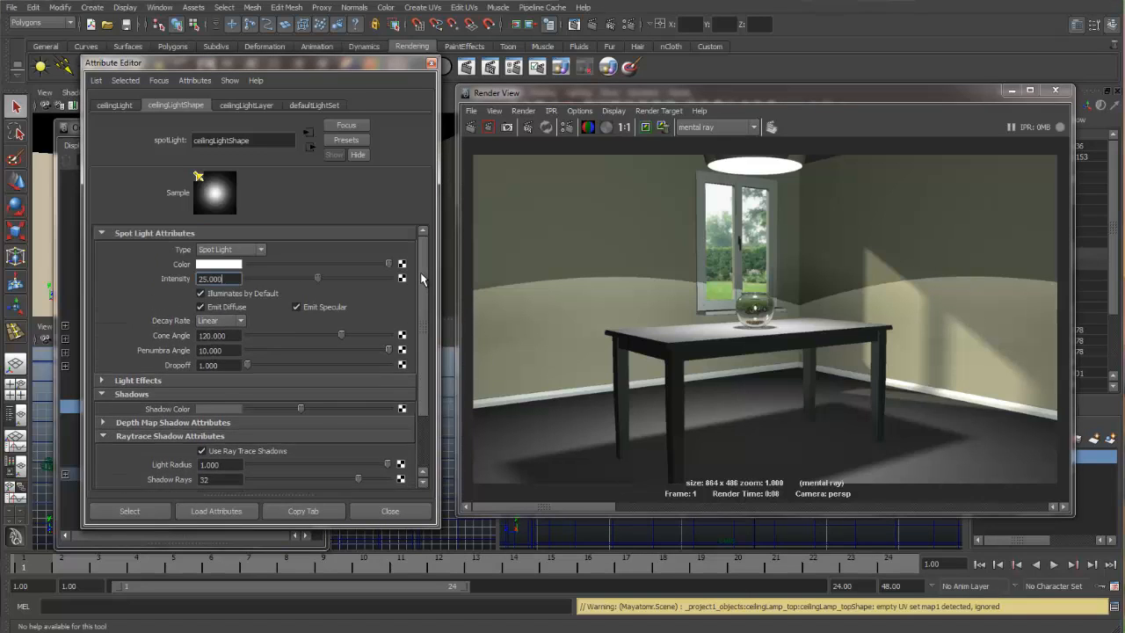
left_click(1055, 90)
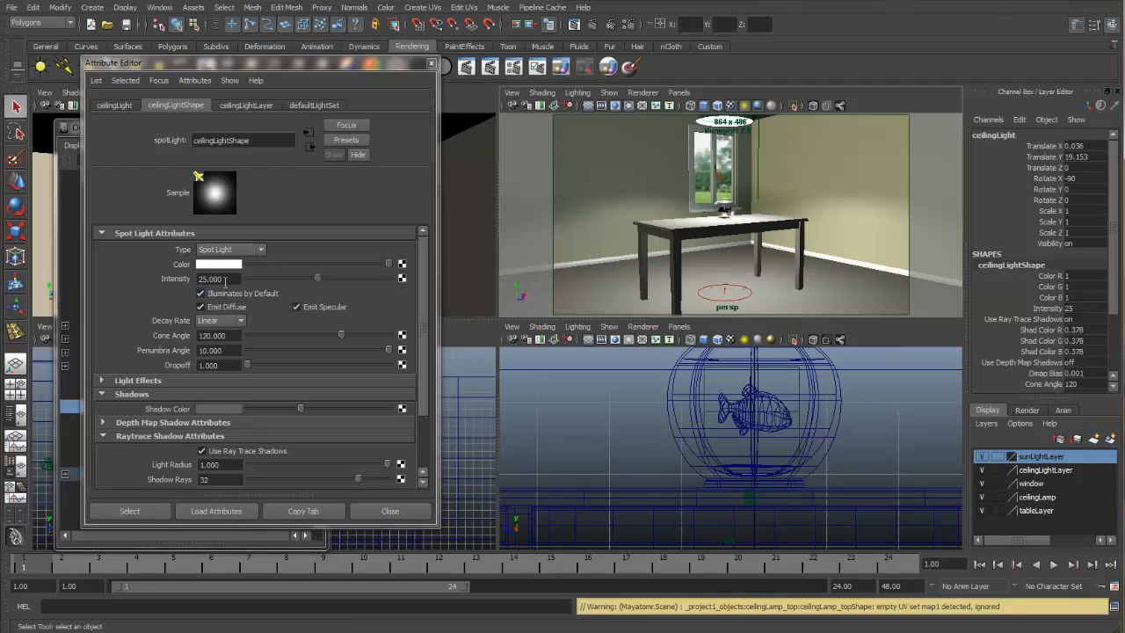
Step: Set ceilingLight's intensity to 20, render the room again, and close the render
left_click_drag(227, 279, 192, 280)
type("20")
key("Return")
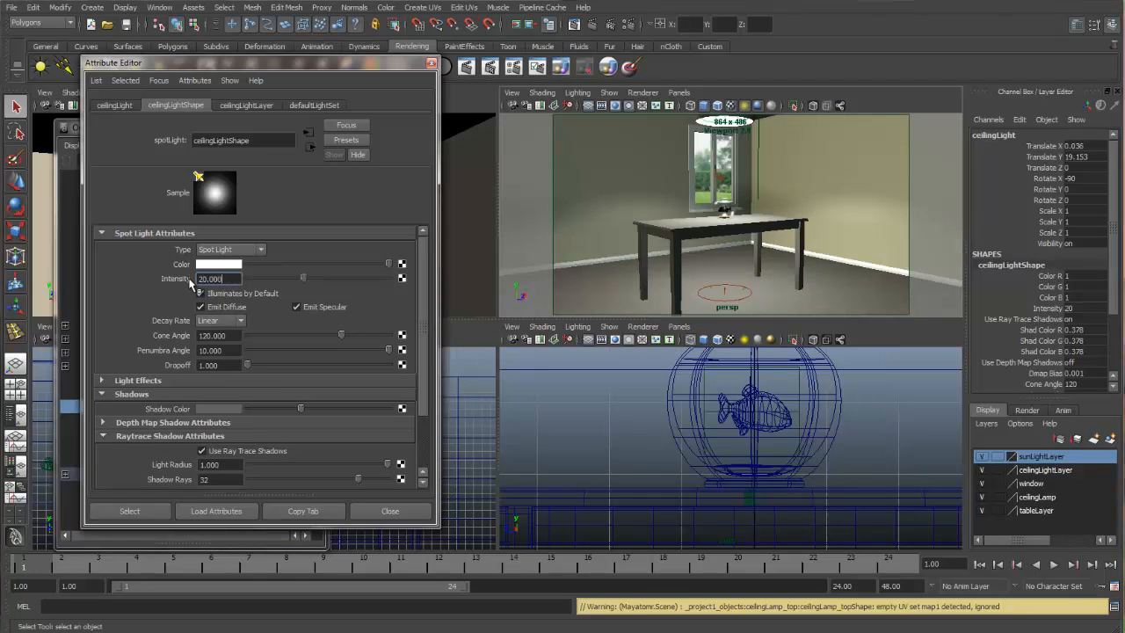
left_click(594, 23)
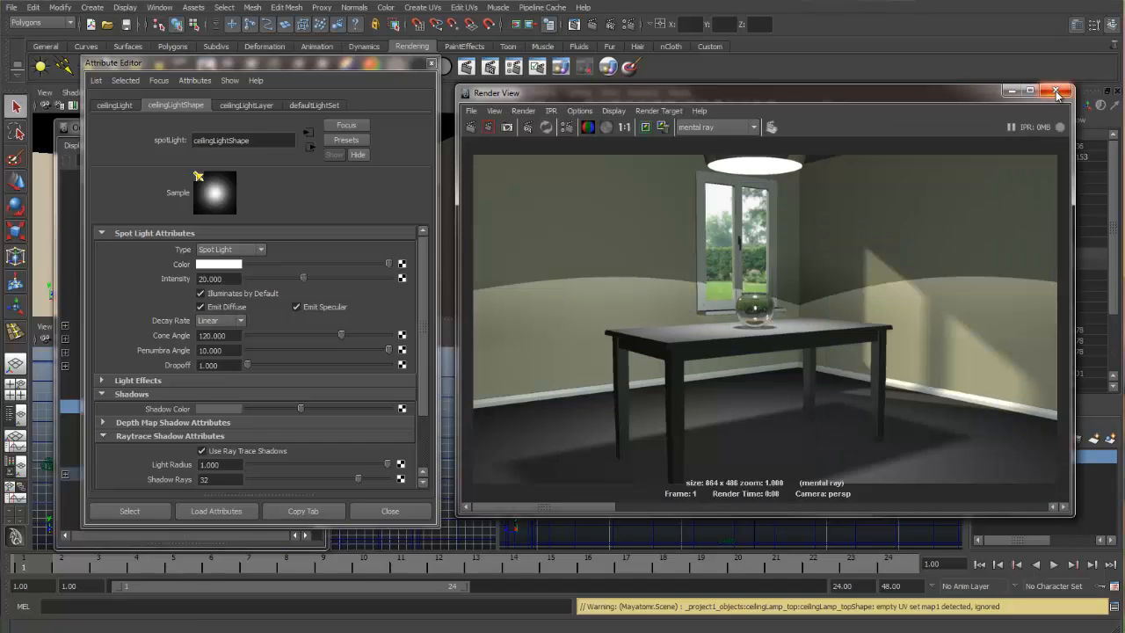
left_click(1063, 90)
Step: Try ceilingLight's shadow color at black and at a very dark grey, rendering the room with each
left_click_drag(300, 409, 207, 412)
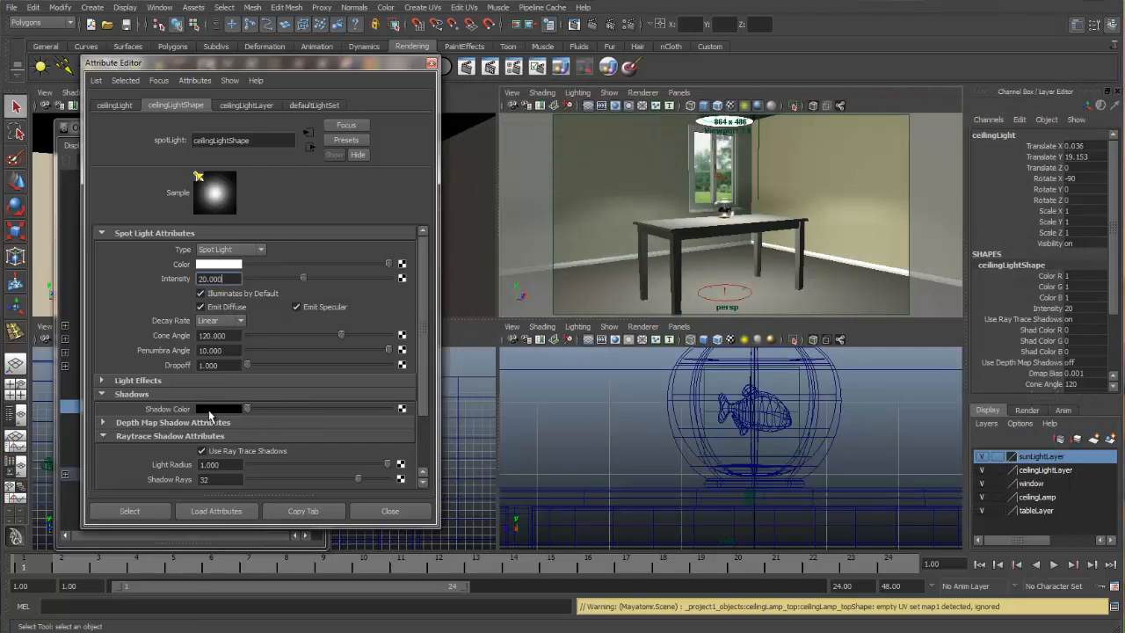
left_click(592, 24)
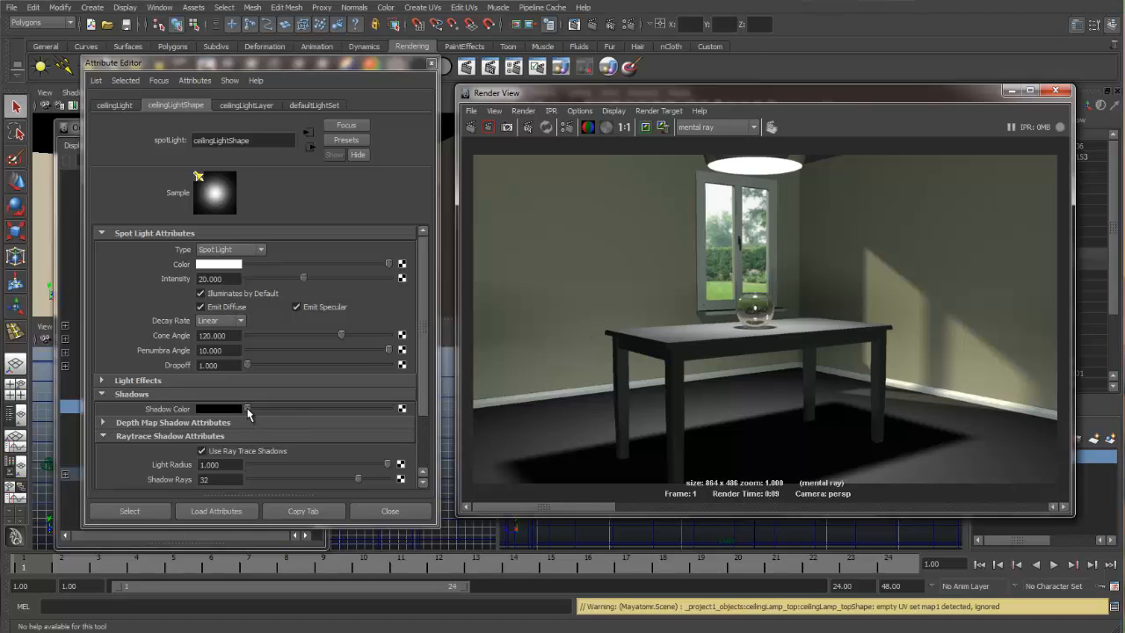
left_click_drag(247, 409, 257, 410)
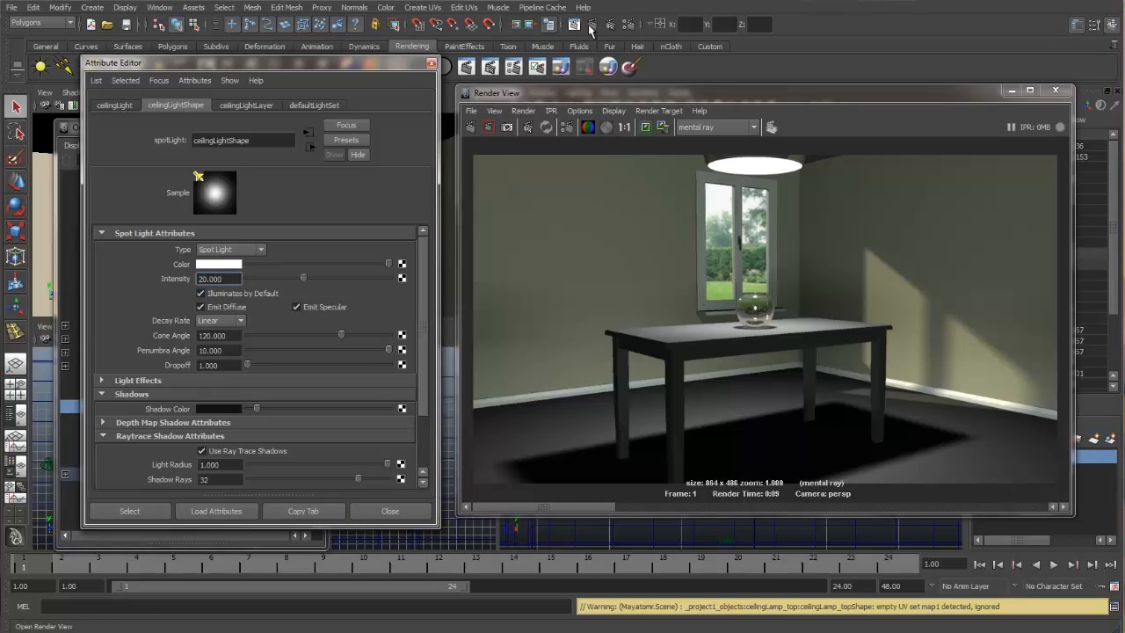
left_click(473, 127)
left_click(473, 126)
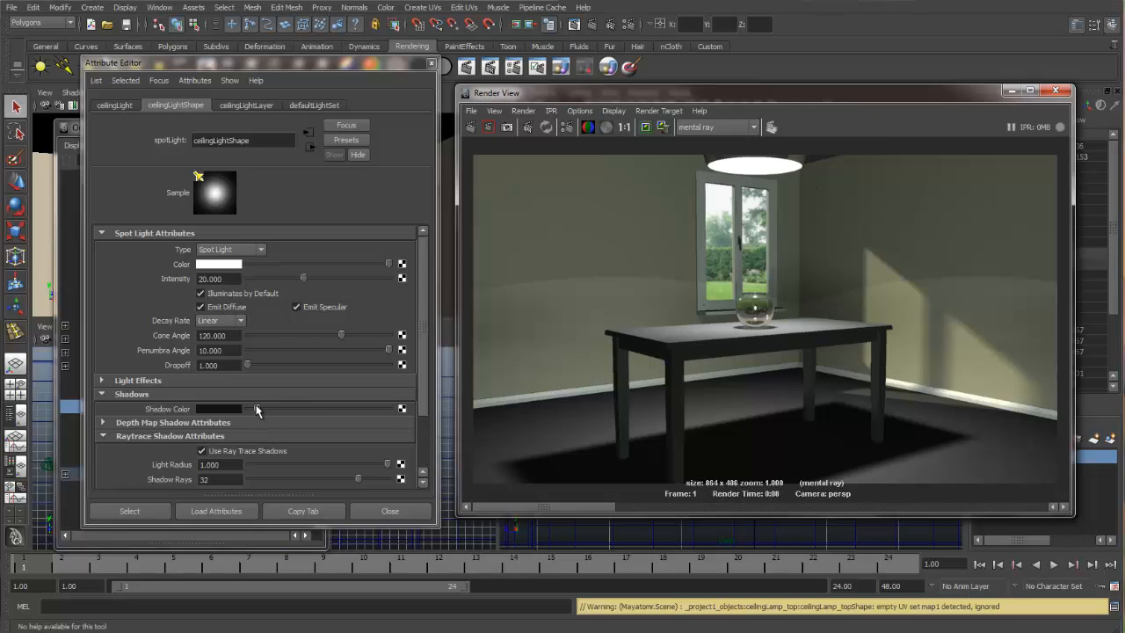
Step: Try a noticeably lighter grey for ceilingLight's shadow color, render the room, and close the render
left_click_drag(256, 409, 299, 412)
left_click(470, 127)
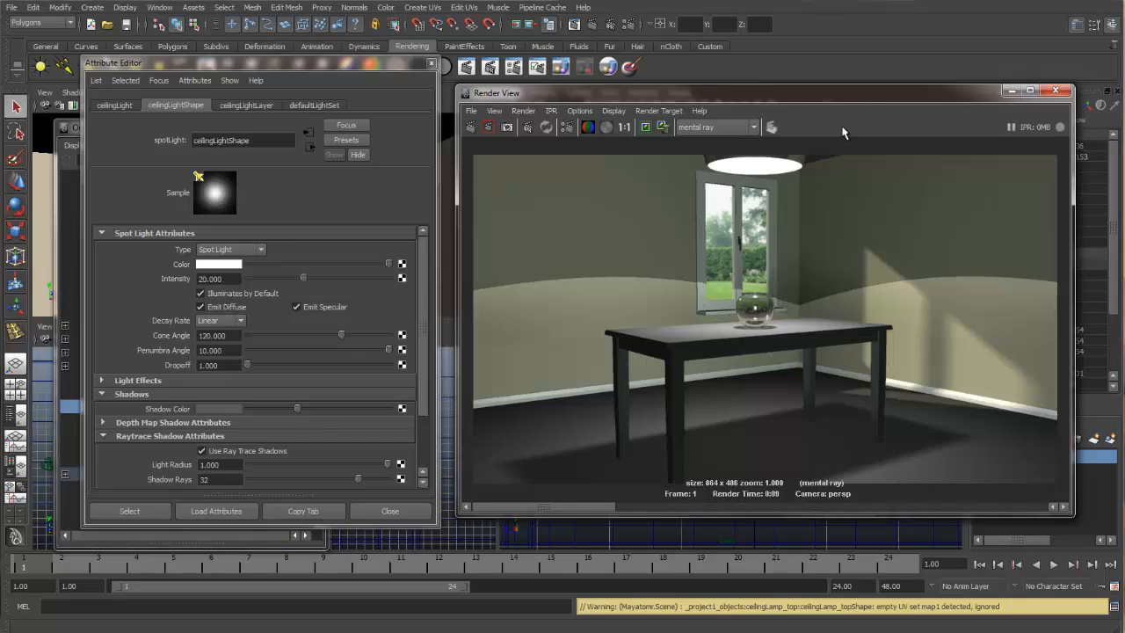
left_click(1059, 92)
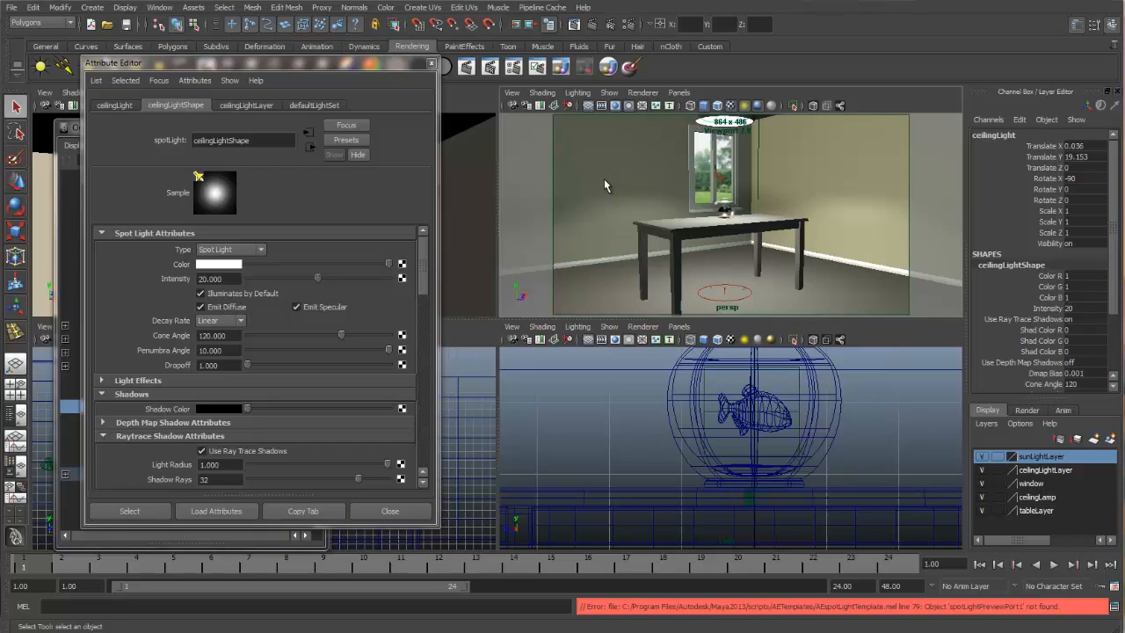
Step: Set ceilingLight's shadow color to a 0.455 grey, rendering the room before and after to compare, and close the render and light attributes
left_click_drag(380, 63, 336, 100)
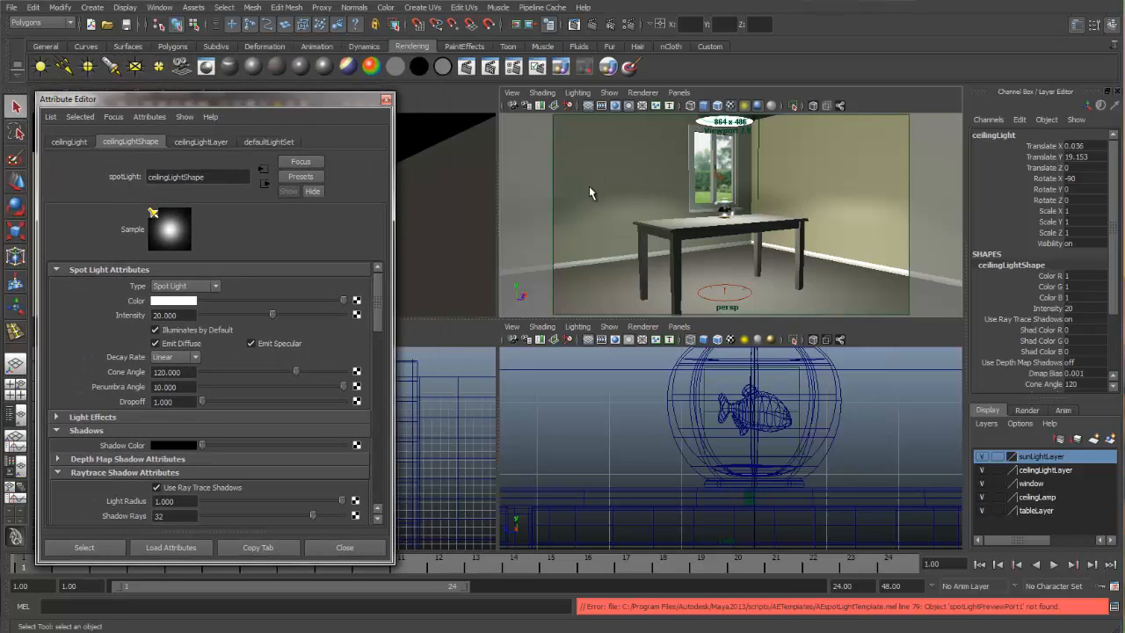
left_click(594, 25)
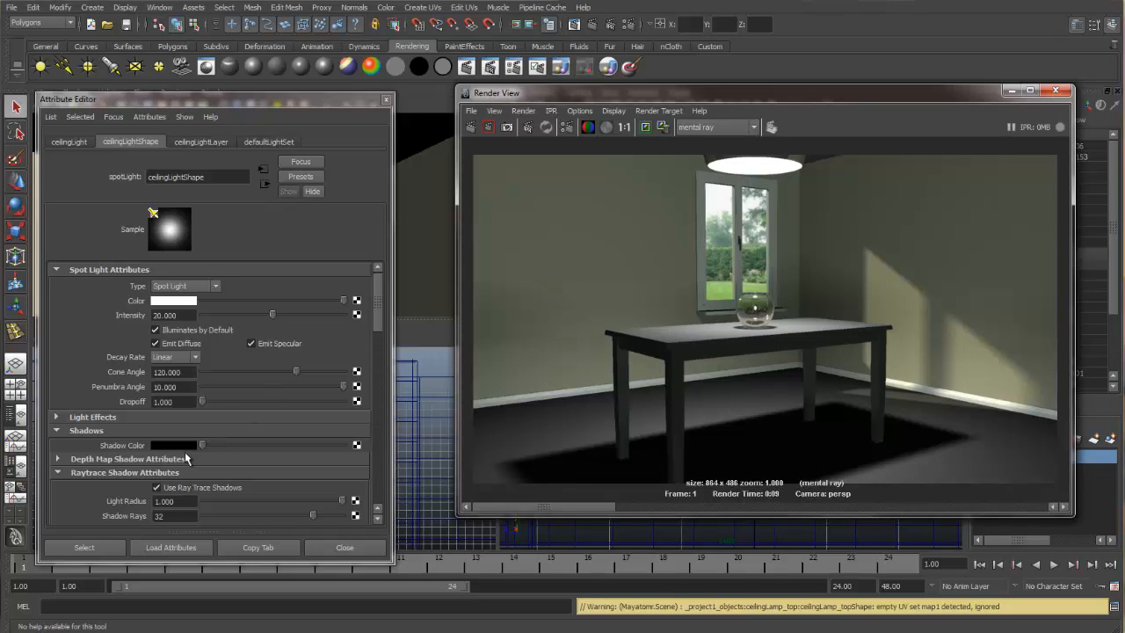
left_click_drag(203, 446, 266, 447)
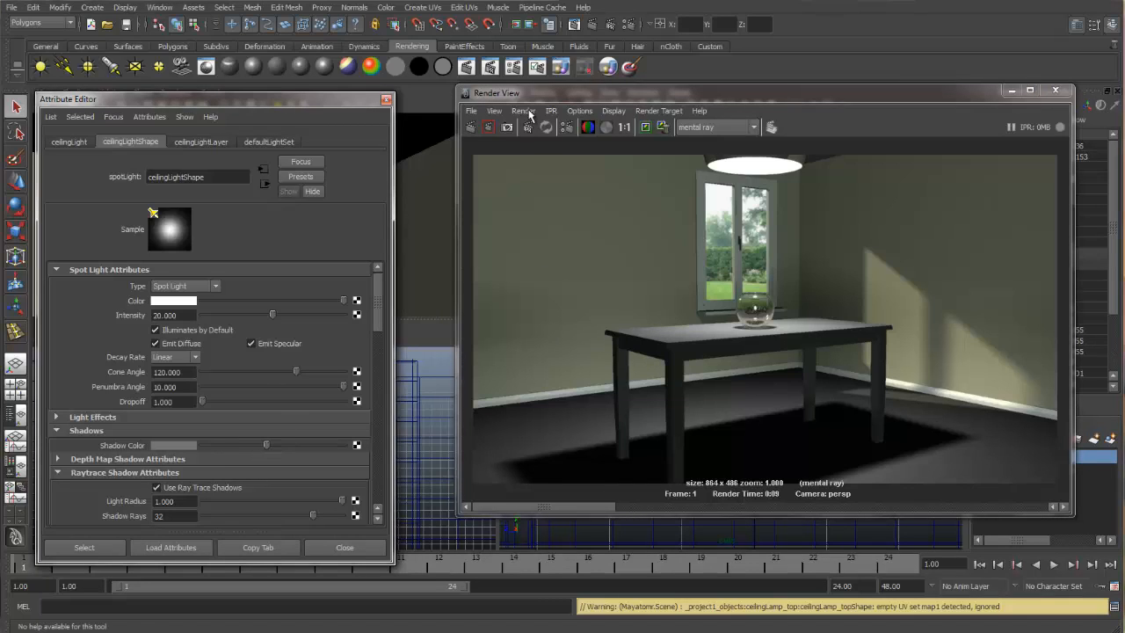
left_click(472, 128)
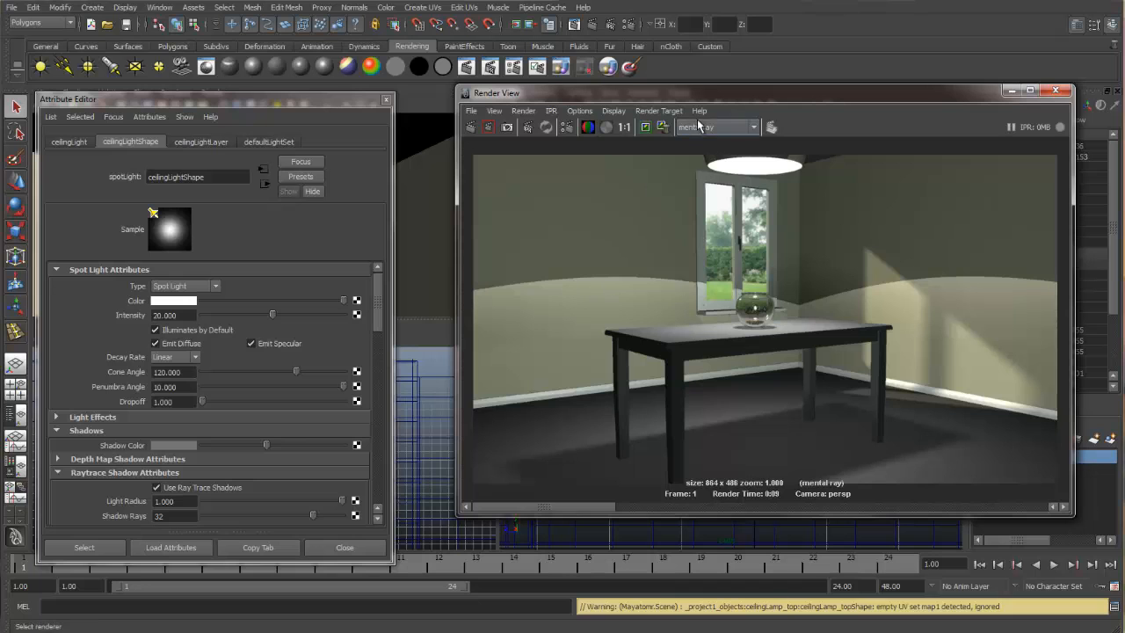
left_click(1058, 91)
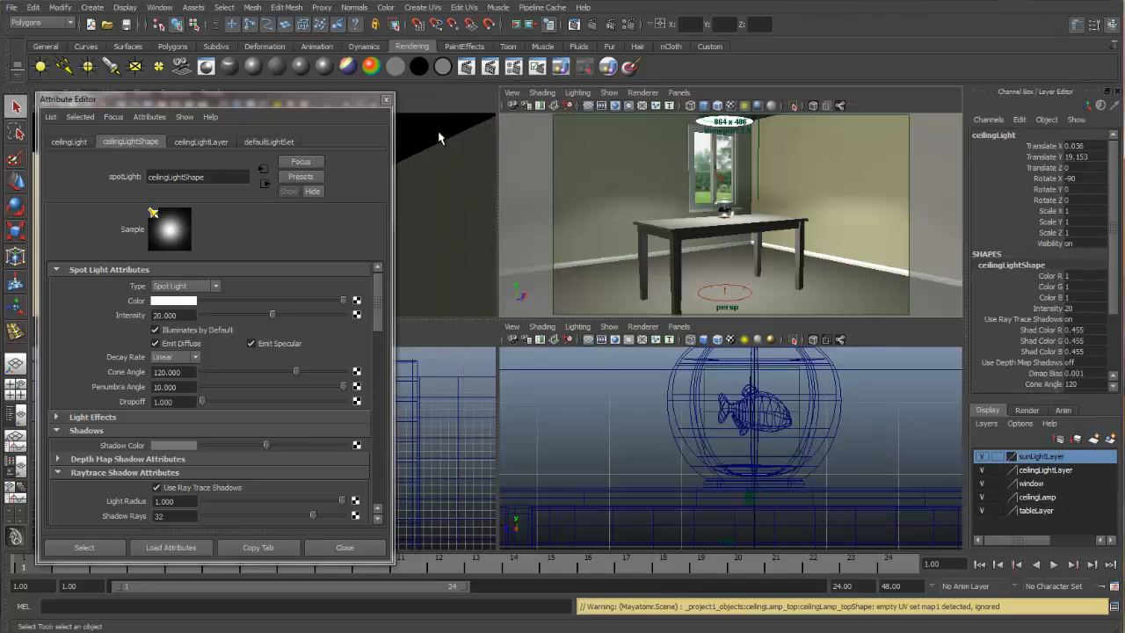
left_click(386, 99)
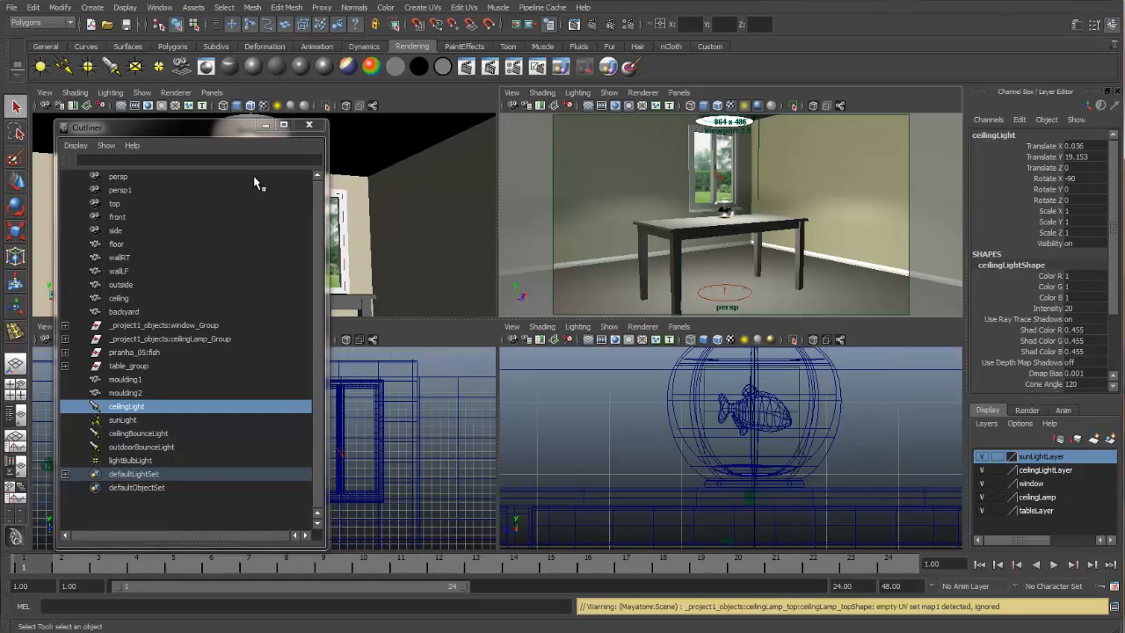
Step: Select the ceiling lamp's shade in the maximized front view, keeping the Outliner clear of the lamp
left_click_drag(222, 135, 722, 378)
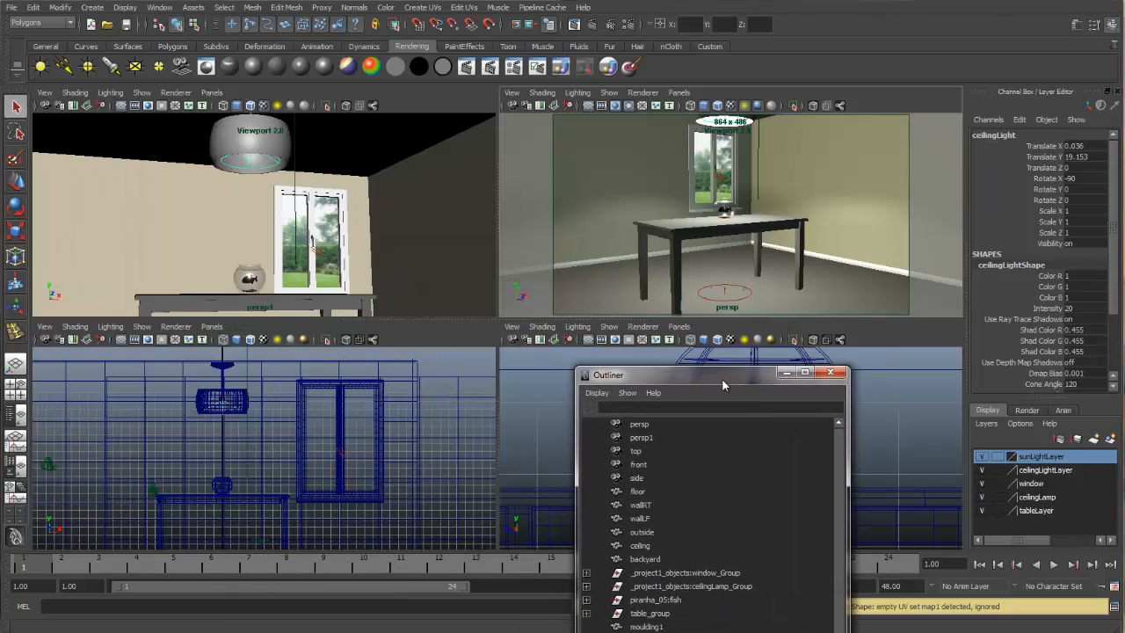
key("space")
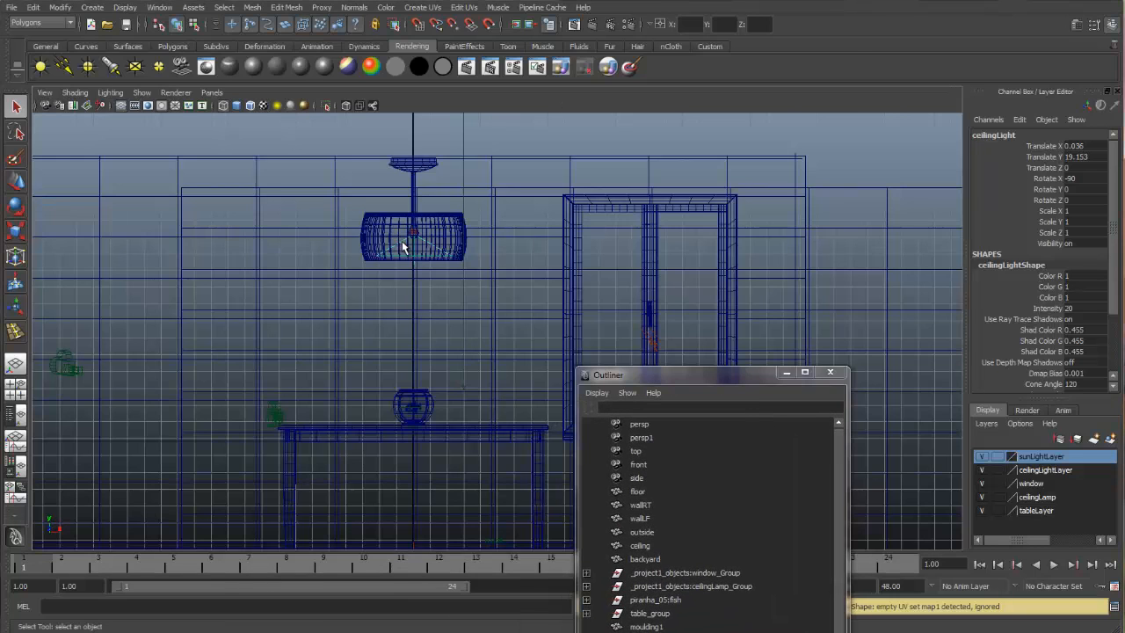
right_click_drag(276, 294, 565, 231, "alt")
middle_click_drag(378, 226, 399, 252, "alt")
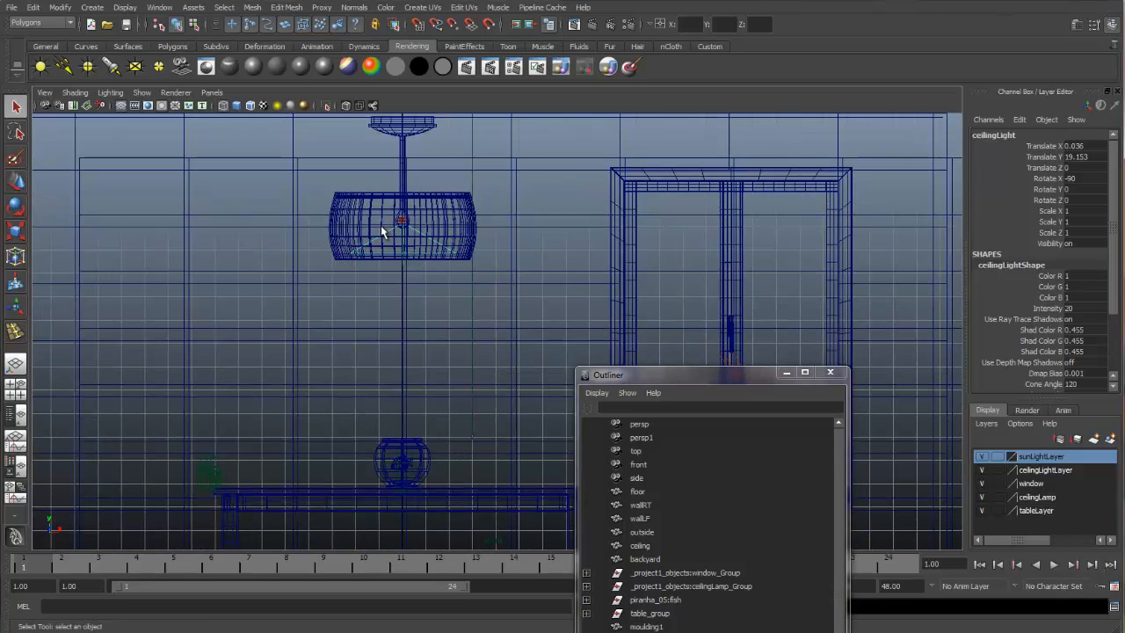
left_click(340, 224)
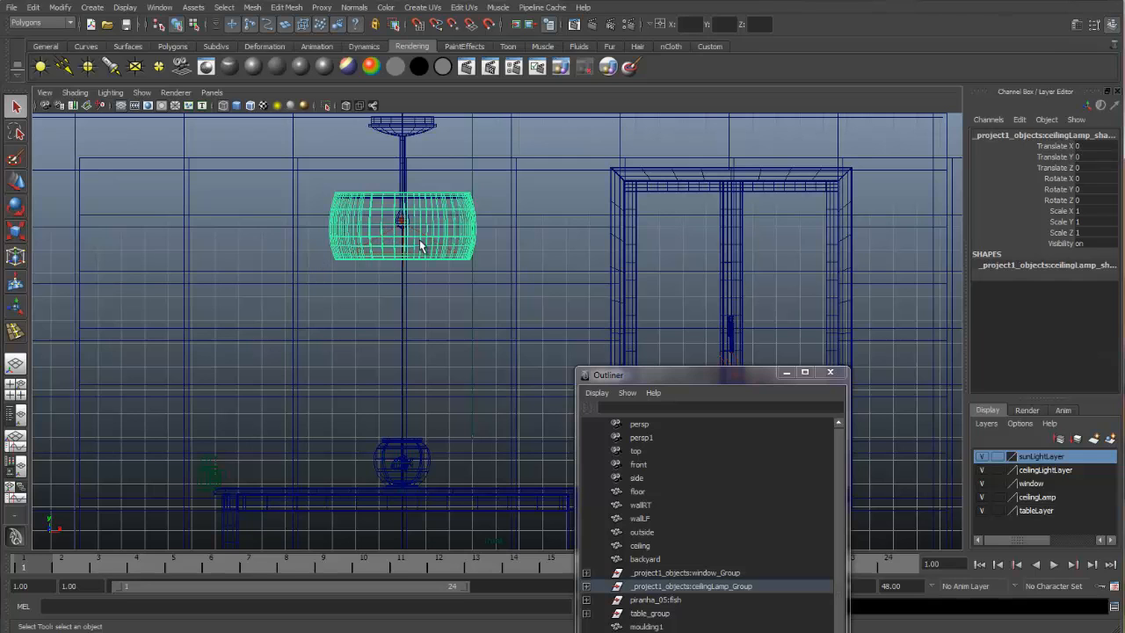
left_click_drag(667, 375, 128, 132)
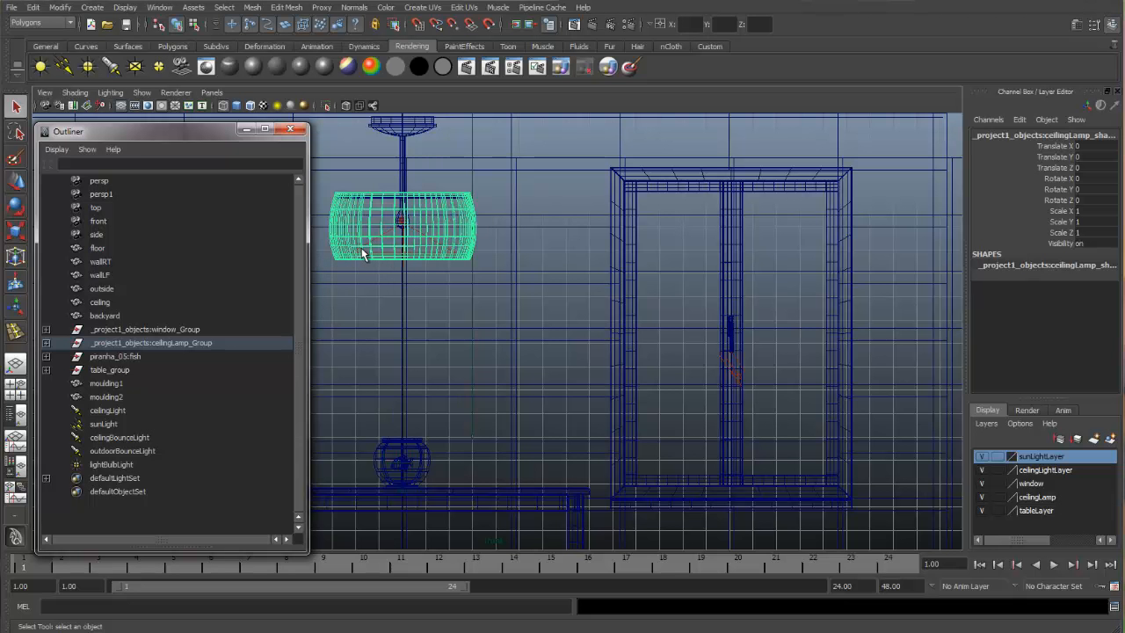
Step: Return to the four-view layout and bring up the last render, keeping it clear of the perspective view
key("space")
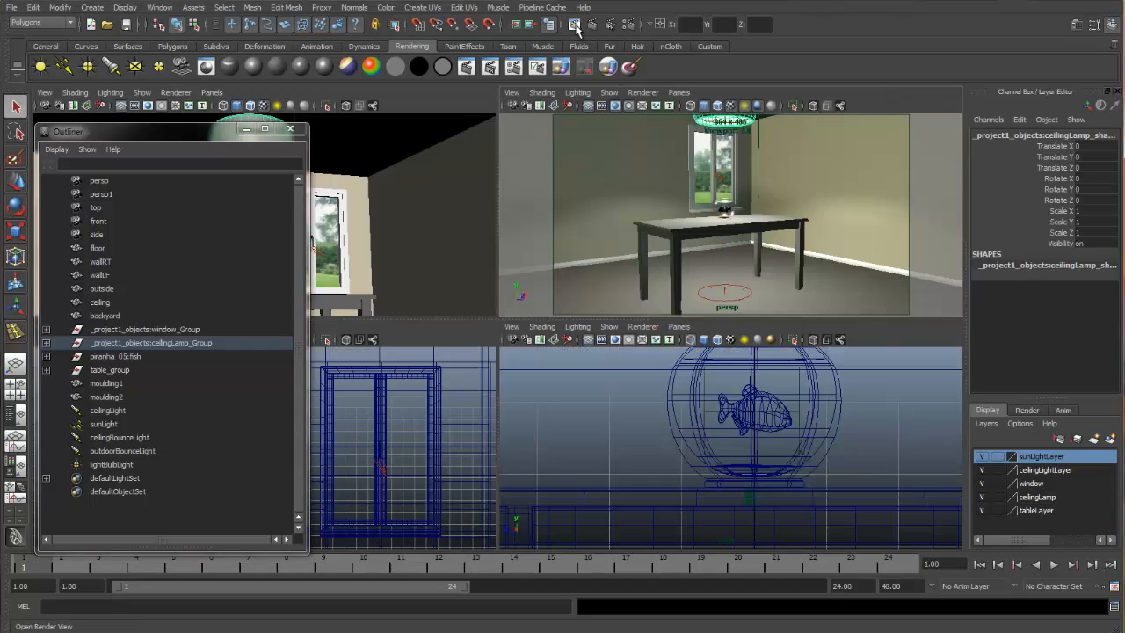
left_click(574, 24)
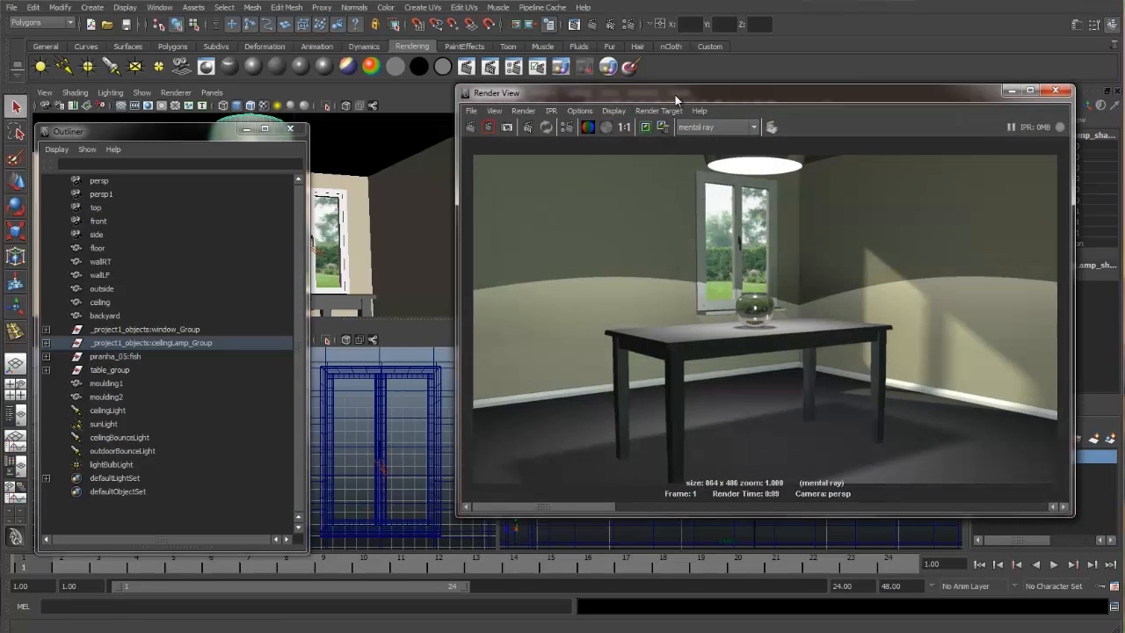
left_click_drag(677, 93, 724, 272)
left_click(629, 181)
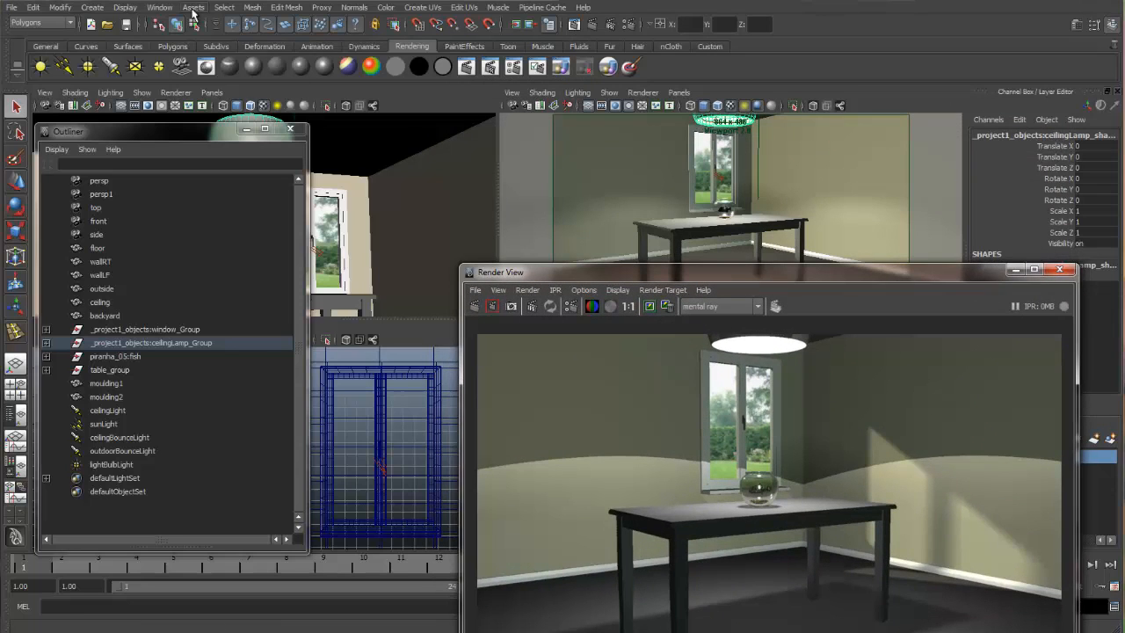
Step: Unlink the ceiling lamp's shade from ceilingLight using light-centric light linking, and close the Relationship Editor
left_click(159, 7)
mouse_move(190, 67)
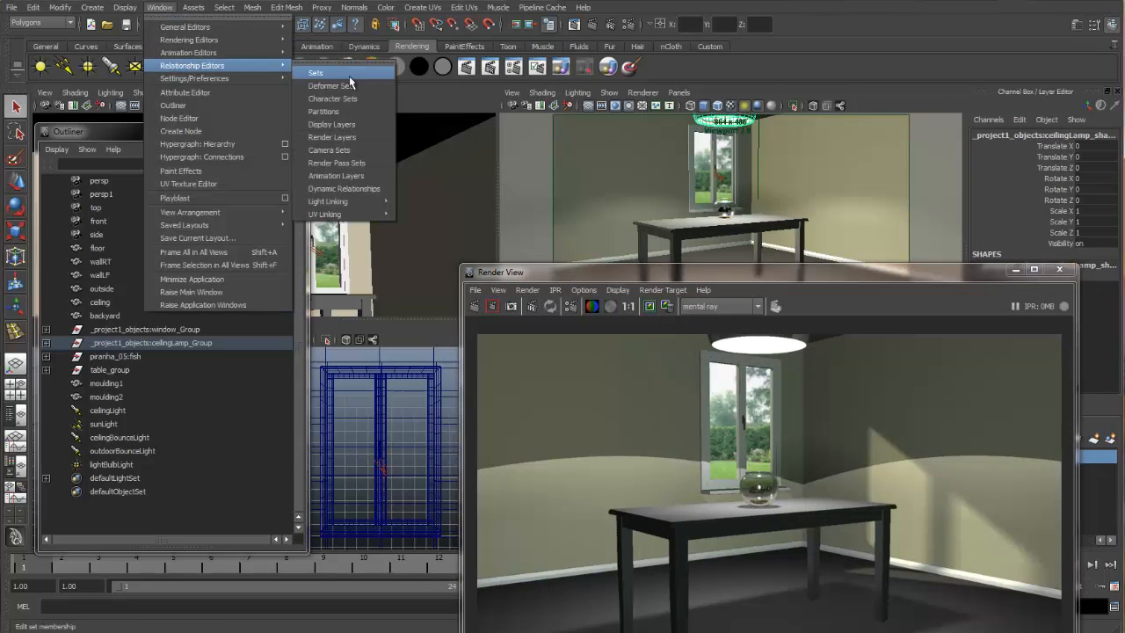
mouse_move(349, 201)
left_click(428, 210)
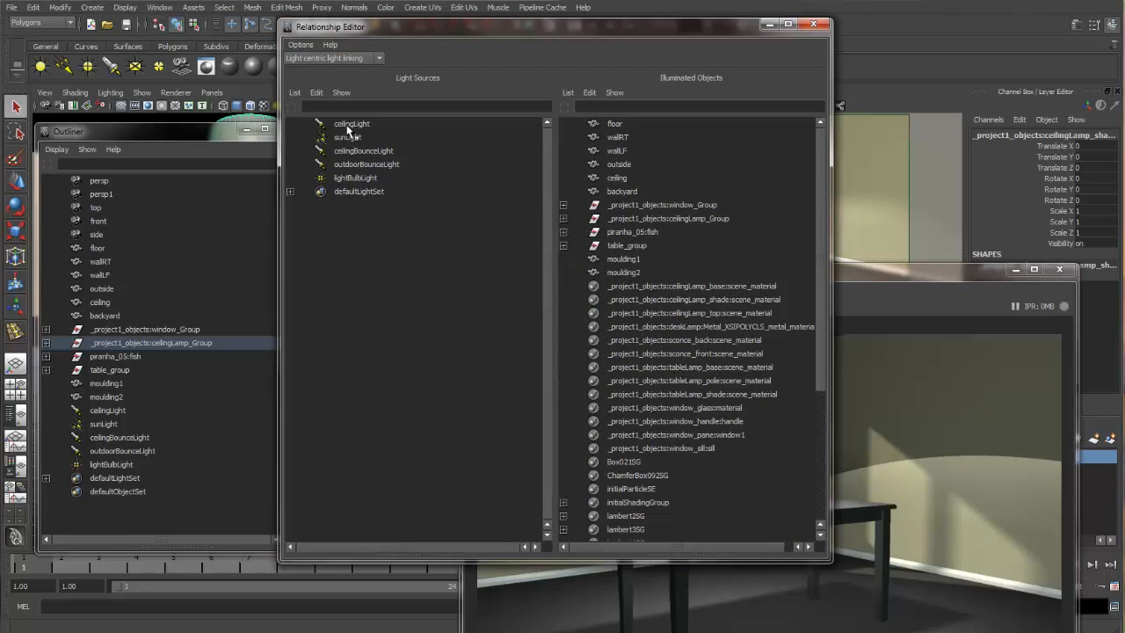
left_click(348, 125)
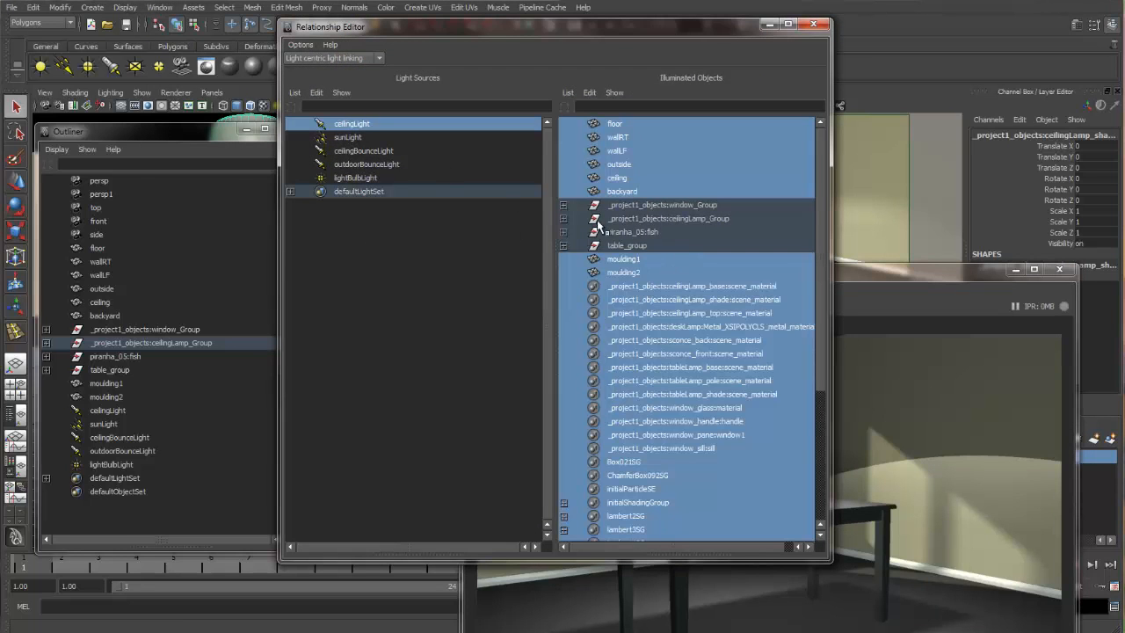
left_click(564, 218)
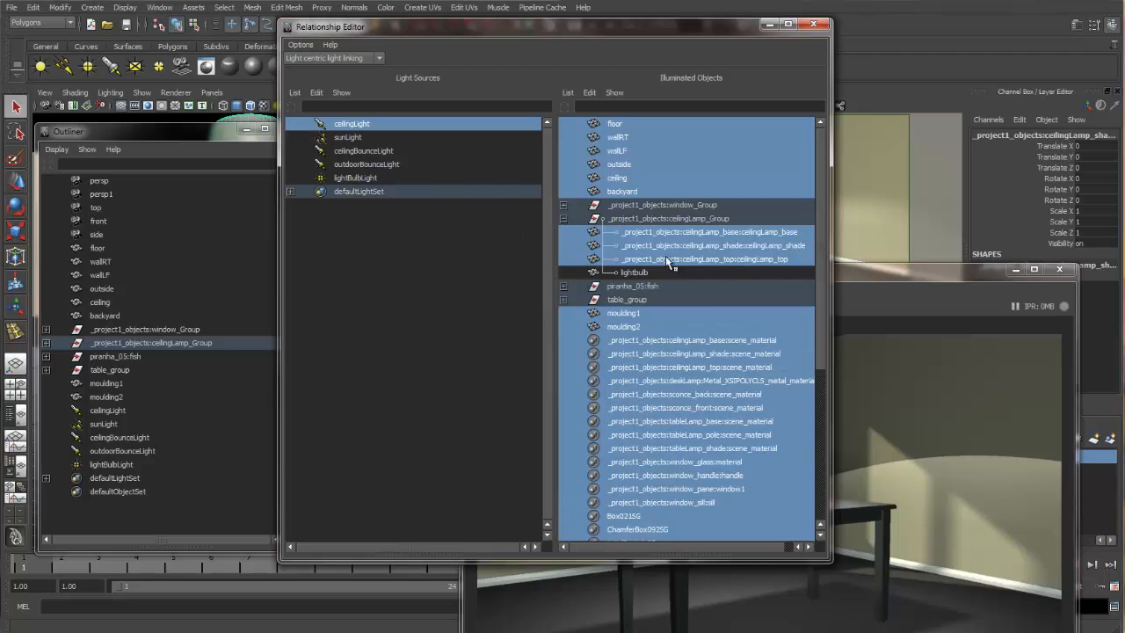
left_click(739, 247)
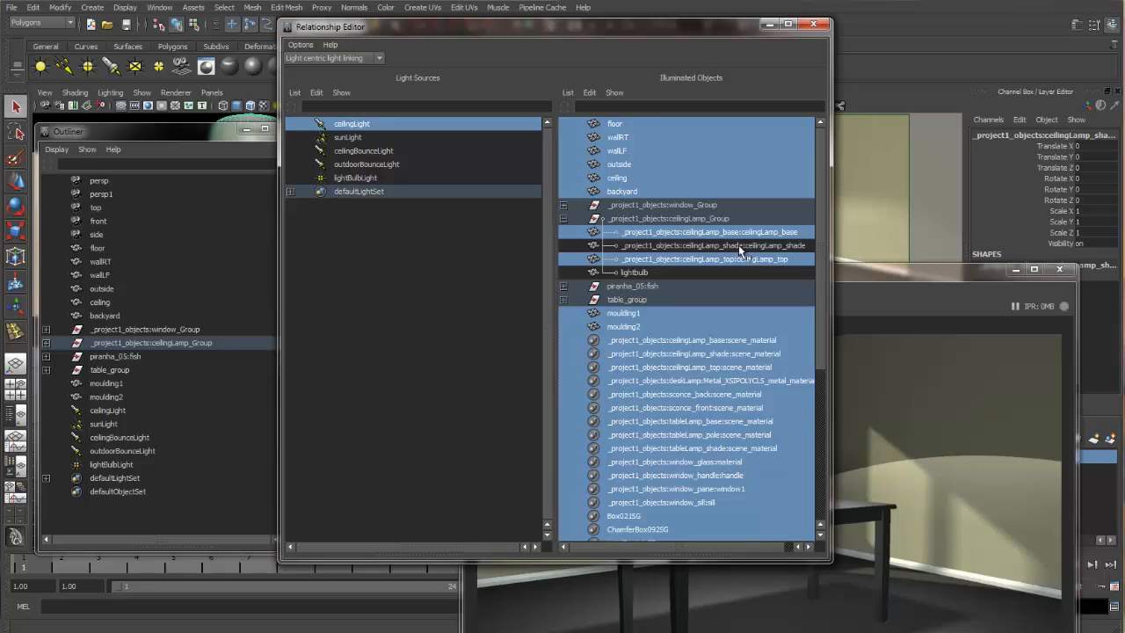
left_click(813, 29)
Step: Render the room in mental ray to check the walls with the lamp shade unlinked from ceilingLight
left_click_drag(789, 276, 768, 80)
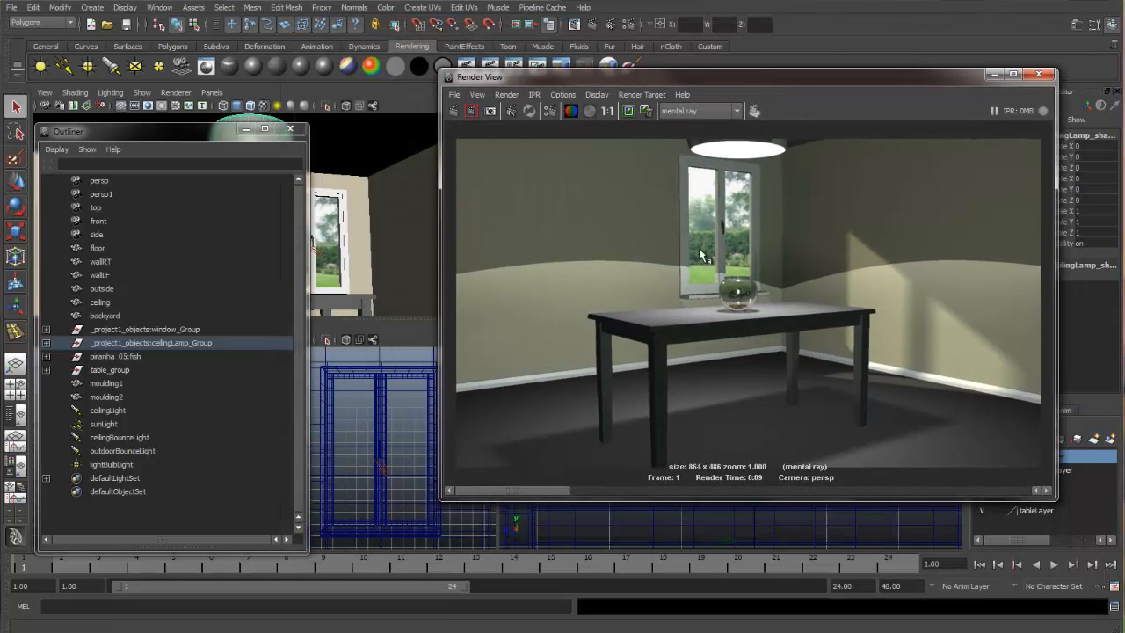
left_click(453, 111)
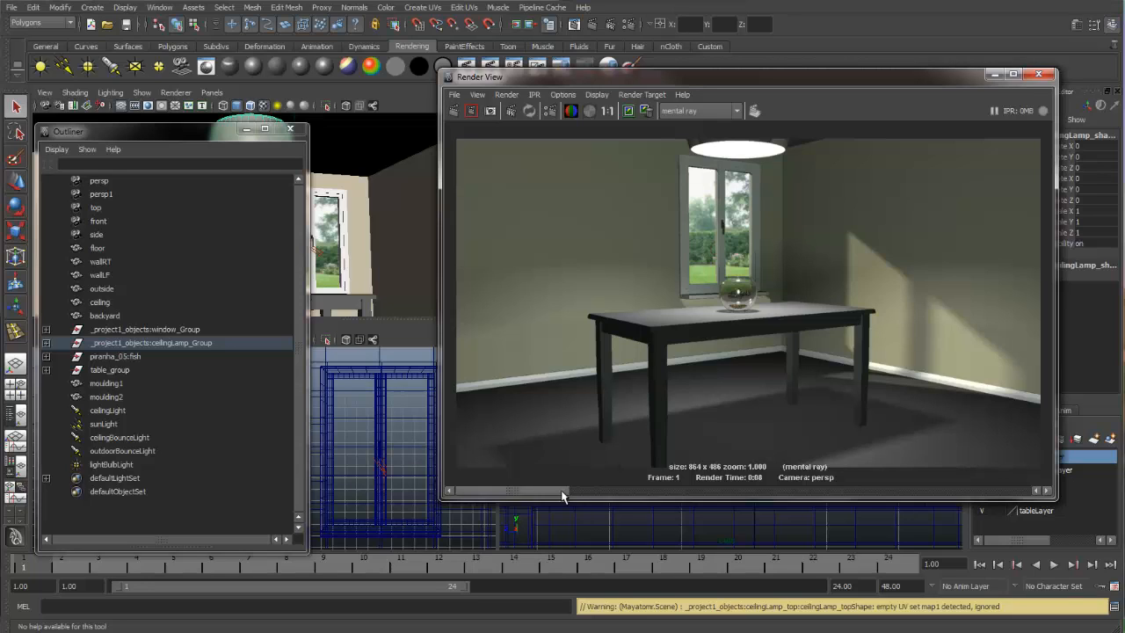
mouse_move(561, 489)
left_mouse_down()
mouse_move(631, 489)
mouse_move(558, 490)
mouse_move(627, 494)
mouse_move(552, 502)
mouse_move(633, 505)
mouse_move(563, 494)
left_mouse_up()
Step: Tint ceilingLight's shadow color a muted blue with hue 214, saturation 0.196 and value 0.451, and close its attributes
left_click(106, 411)
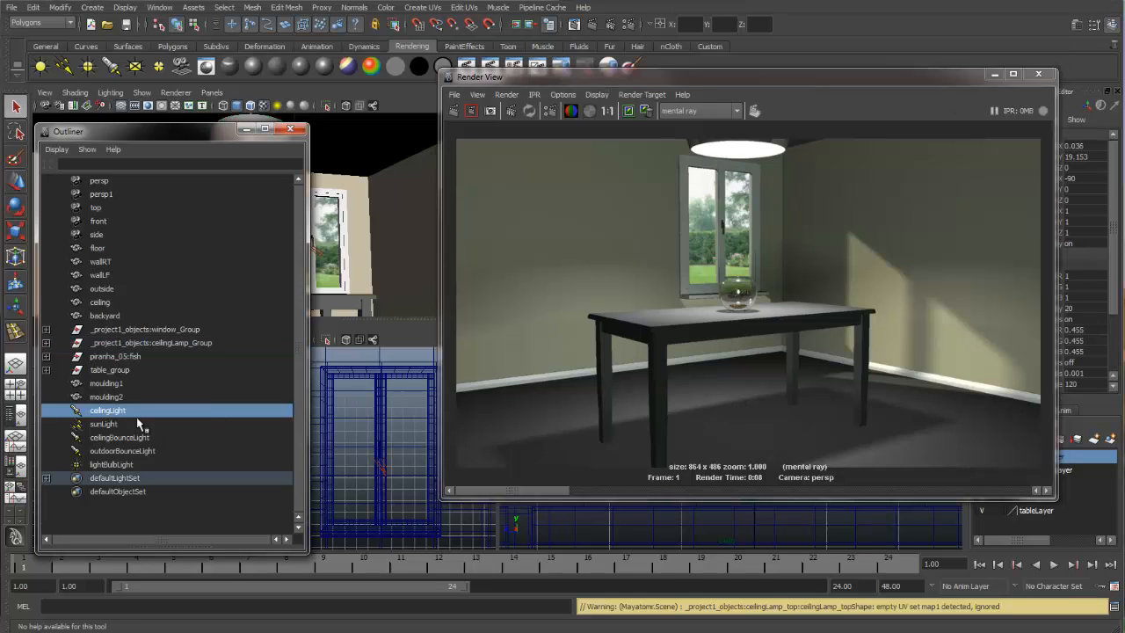
key("ctrl+a")
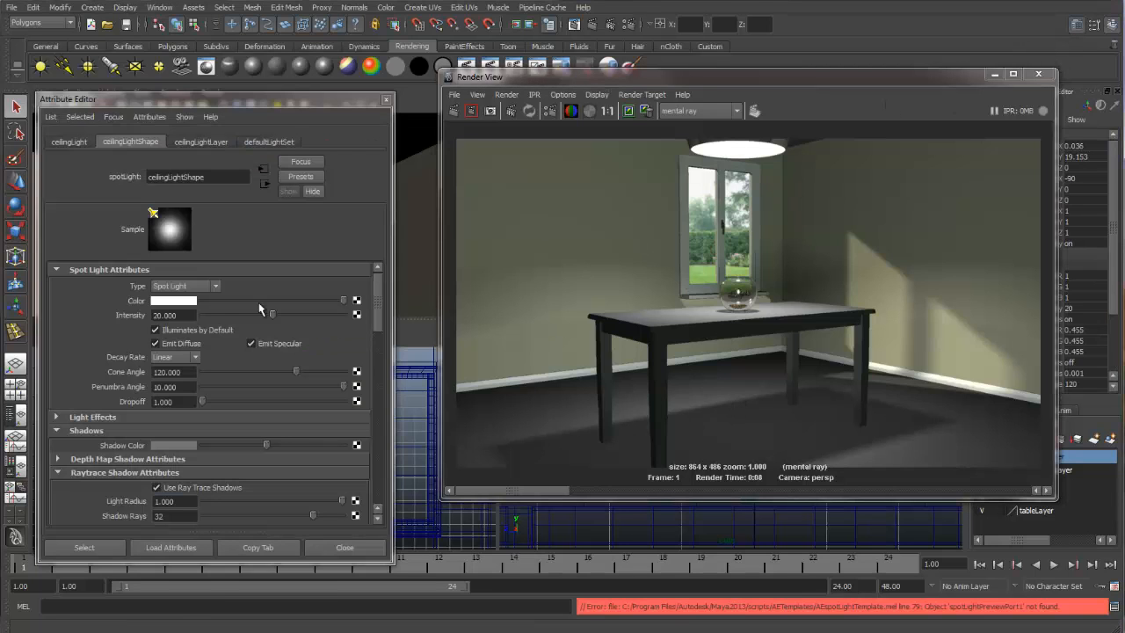
left_click(183, 302)
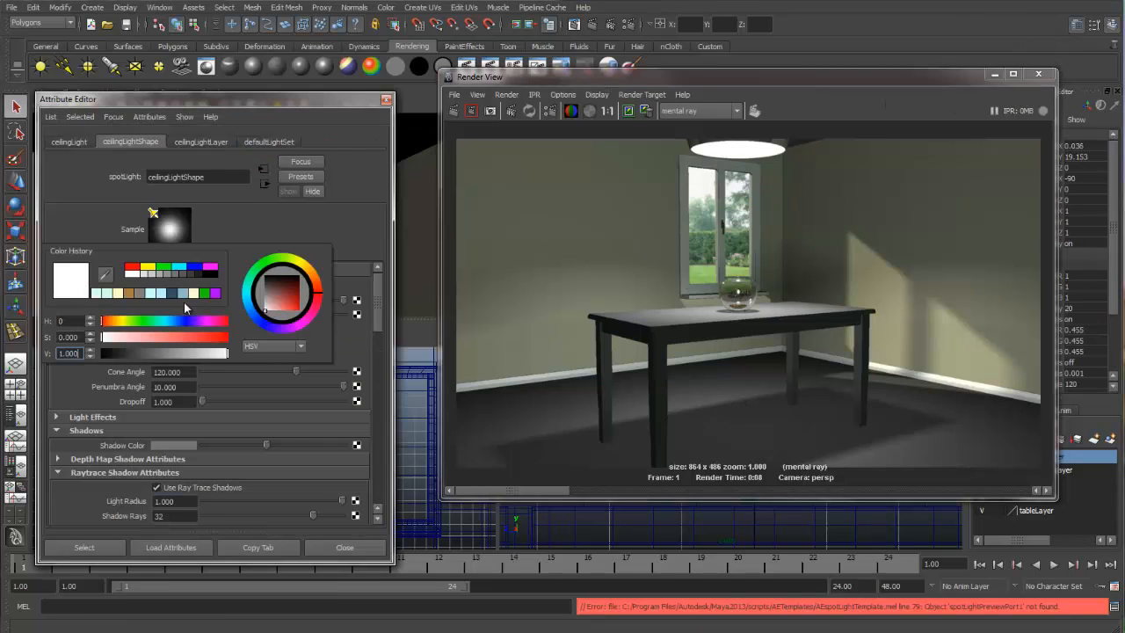
left_click(183, 445)
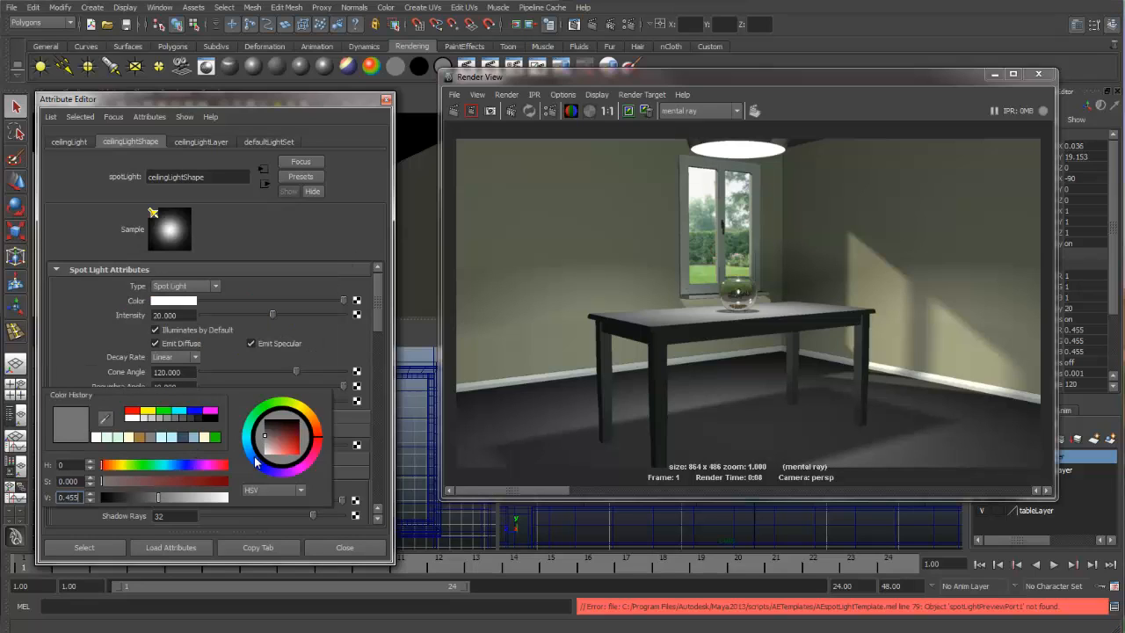
left_click(252, 457)
left_click(272, 440)
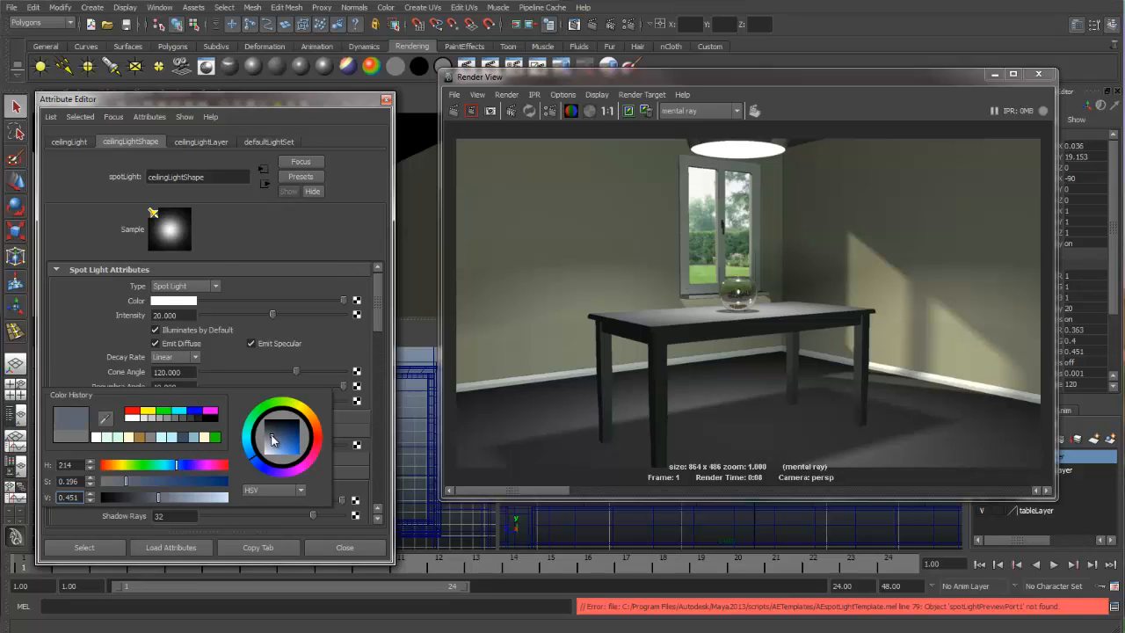
left_click(385, 102)
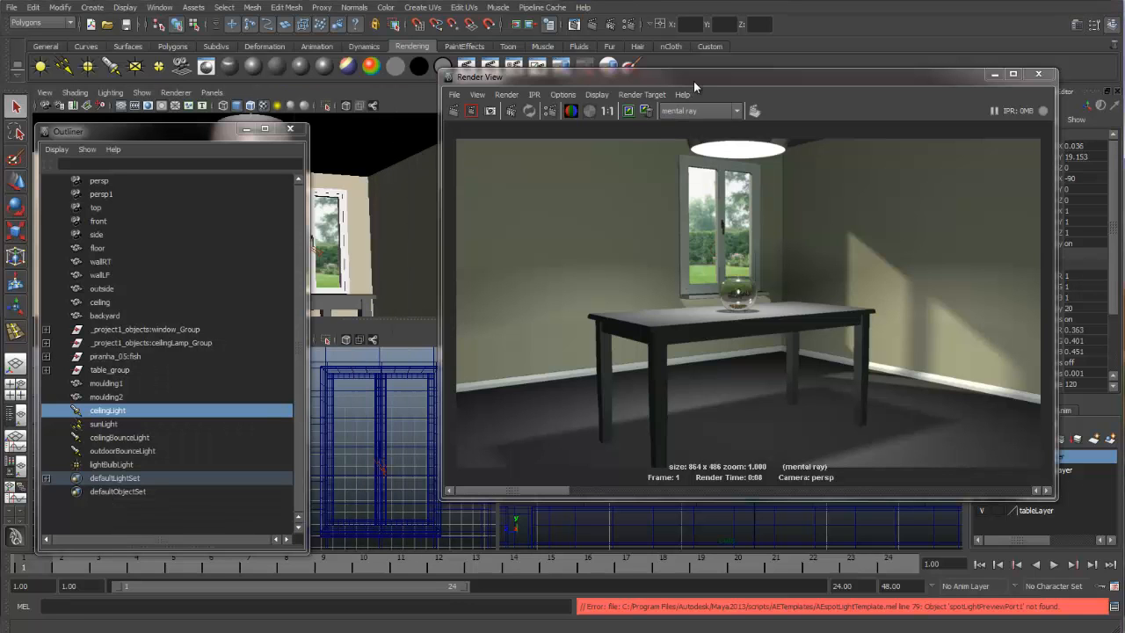
Step: Shift ceilingLight's shadow color to a green with hue 122 and render the room
left_click_drag(693, 81, 648, 99)
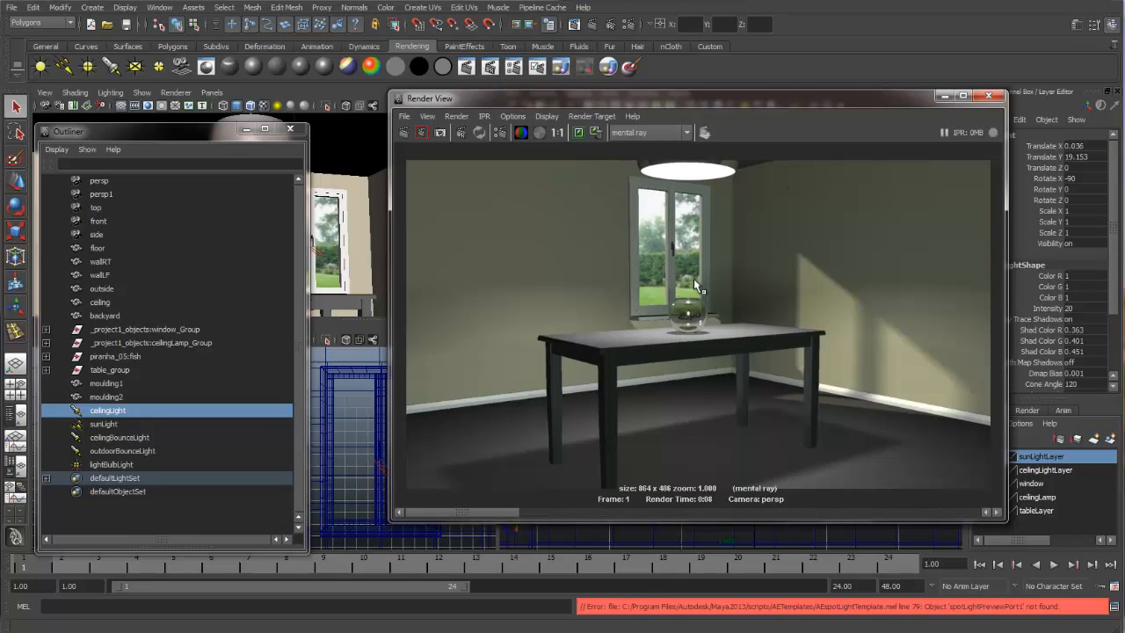
double_click(80, 410)
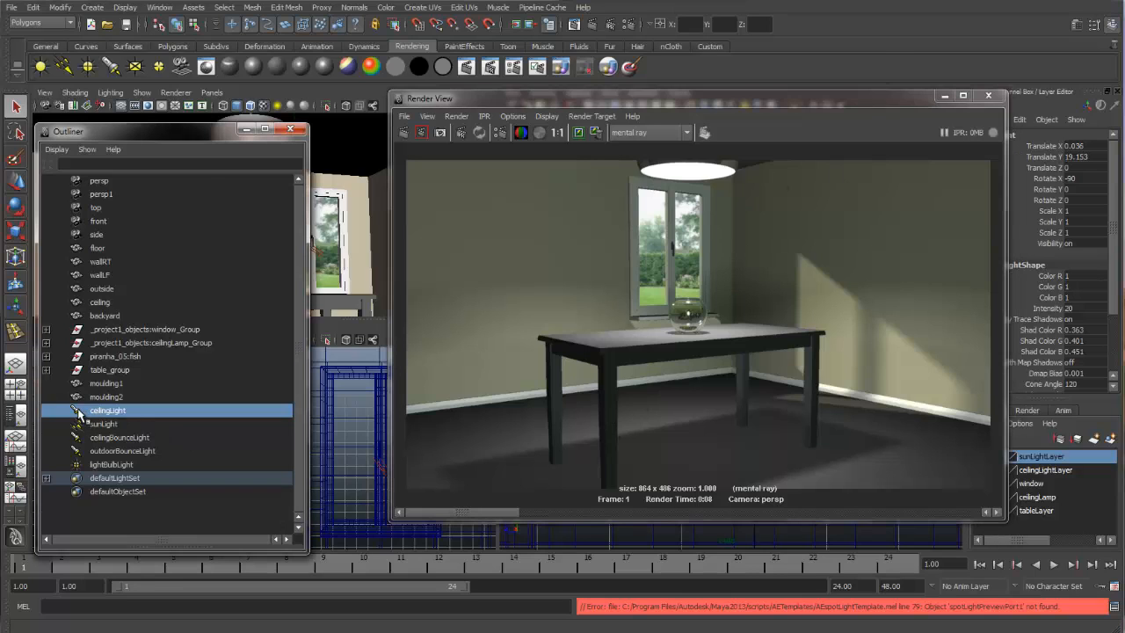
left_click(74, 413)
left_click(1077, 33)
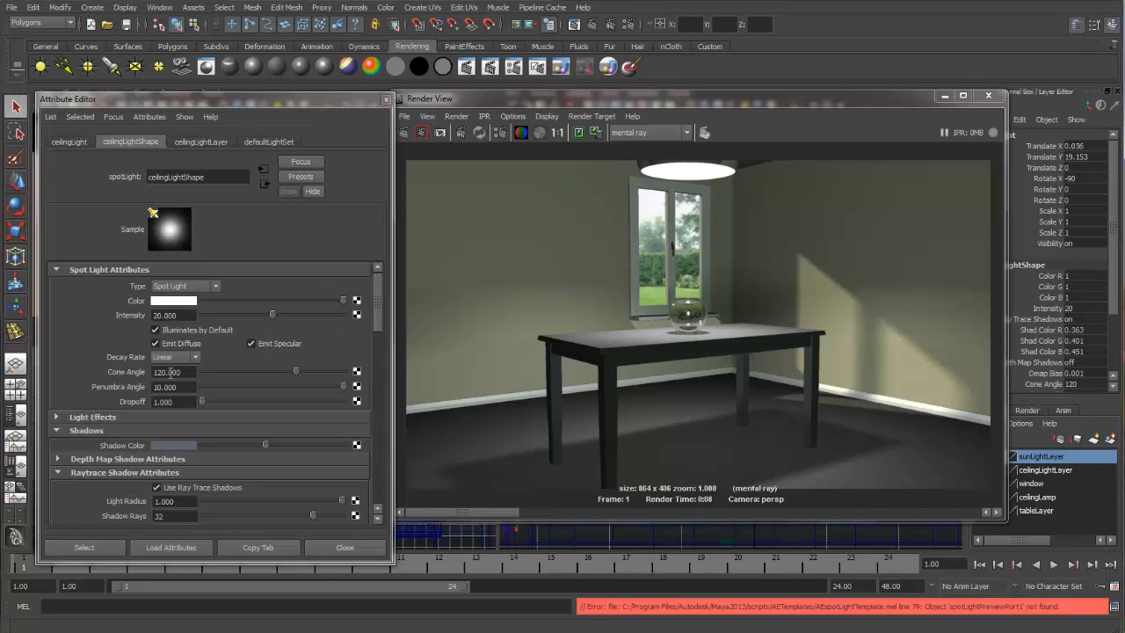
left_click(173, 445)
left_click(250, 417)
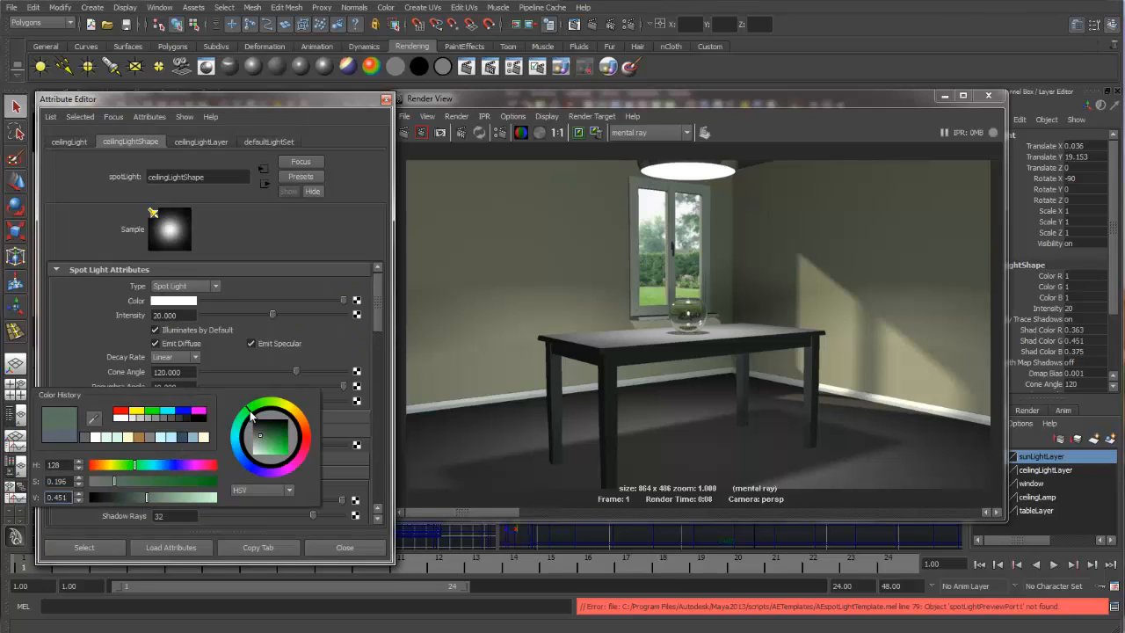
left_click_drag(253, 409, 254, 413)
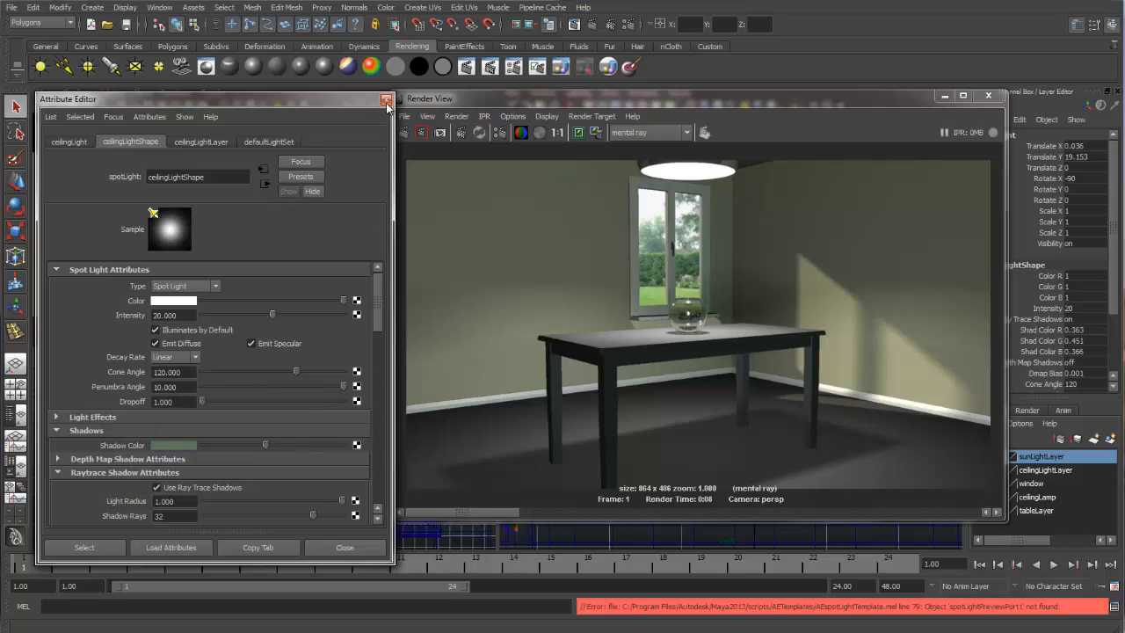
left_click_drag(508, 96, 550, 90)
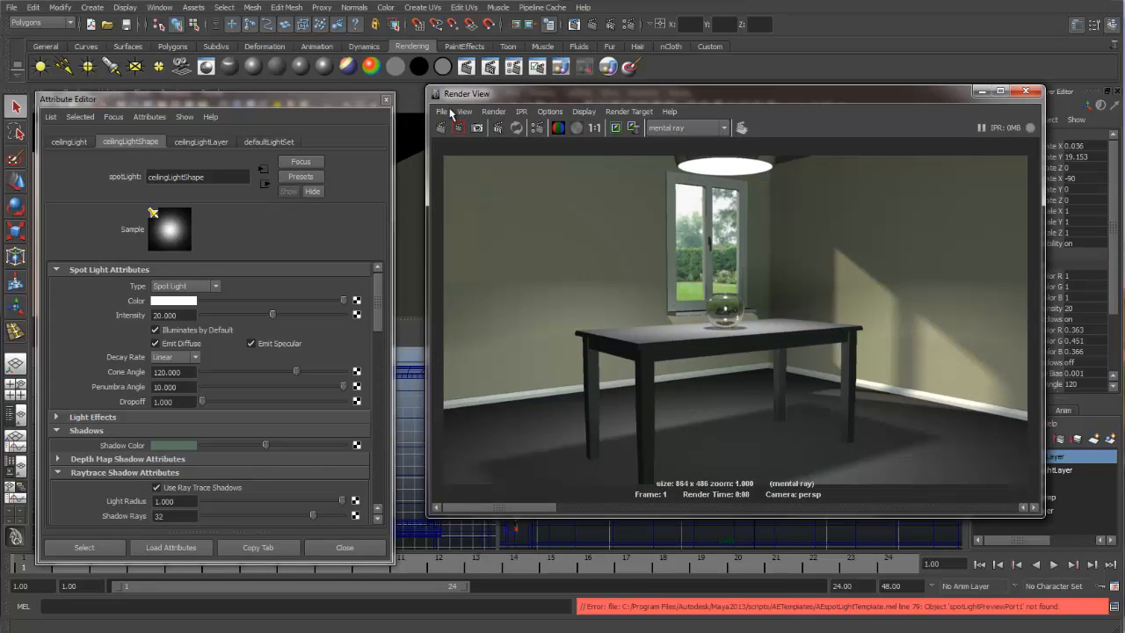
left_click(442, 129)
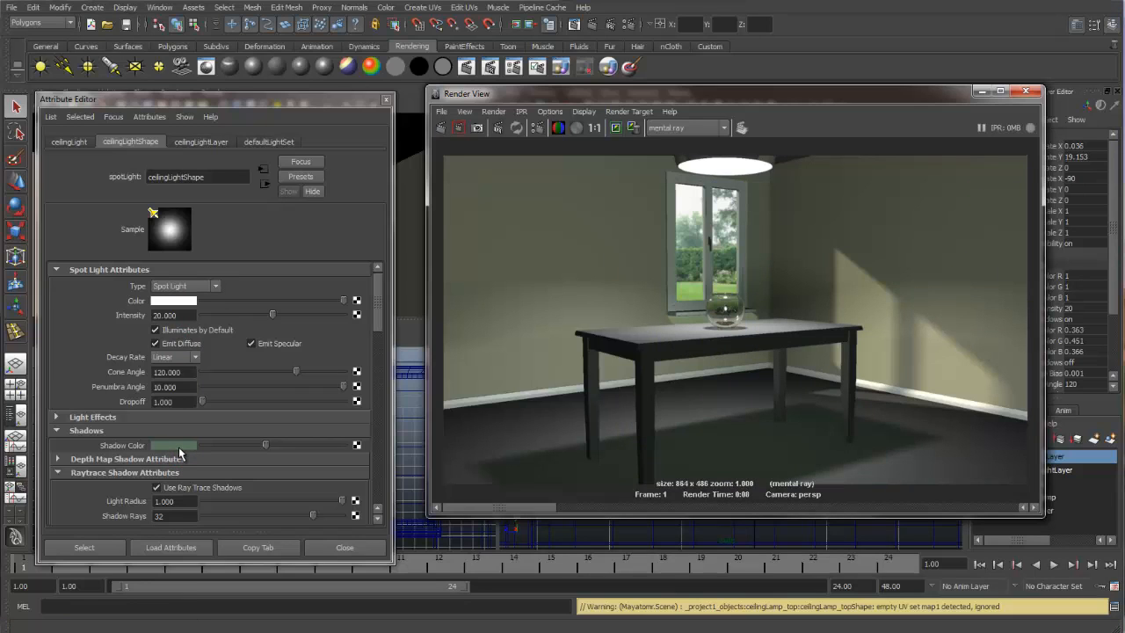
Step: Lower the saturation of ceilingLight's shadow color to 0.073, render the room, and close the light's attributes
left_click(178, 446)
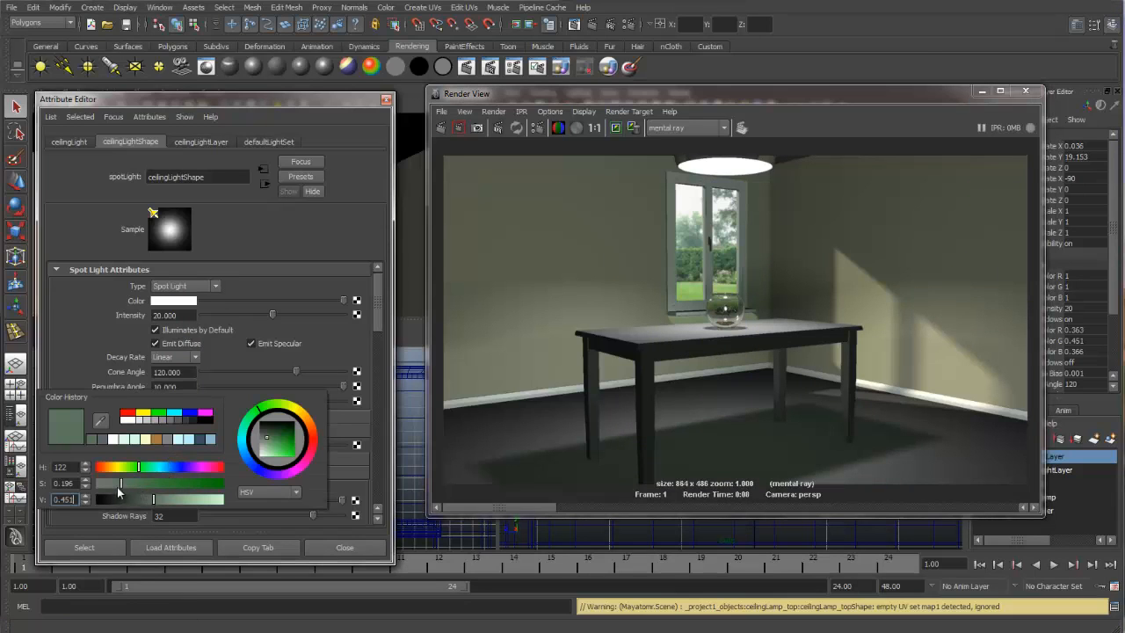
left_click_drag(120, 485, 109, 486)
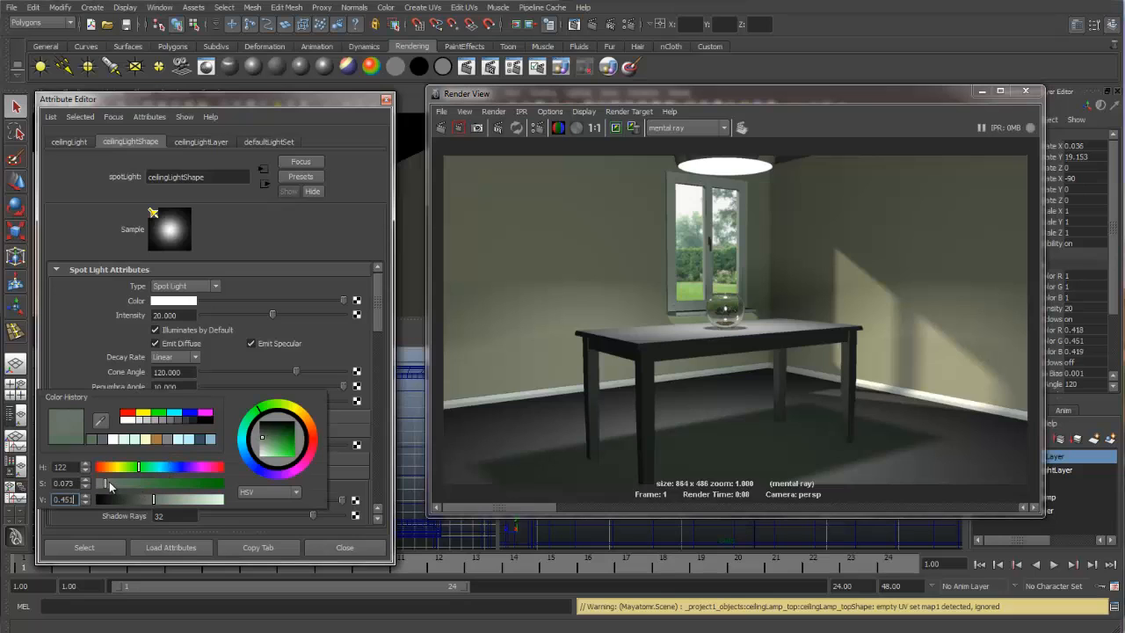
left_click(437, 129)
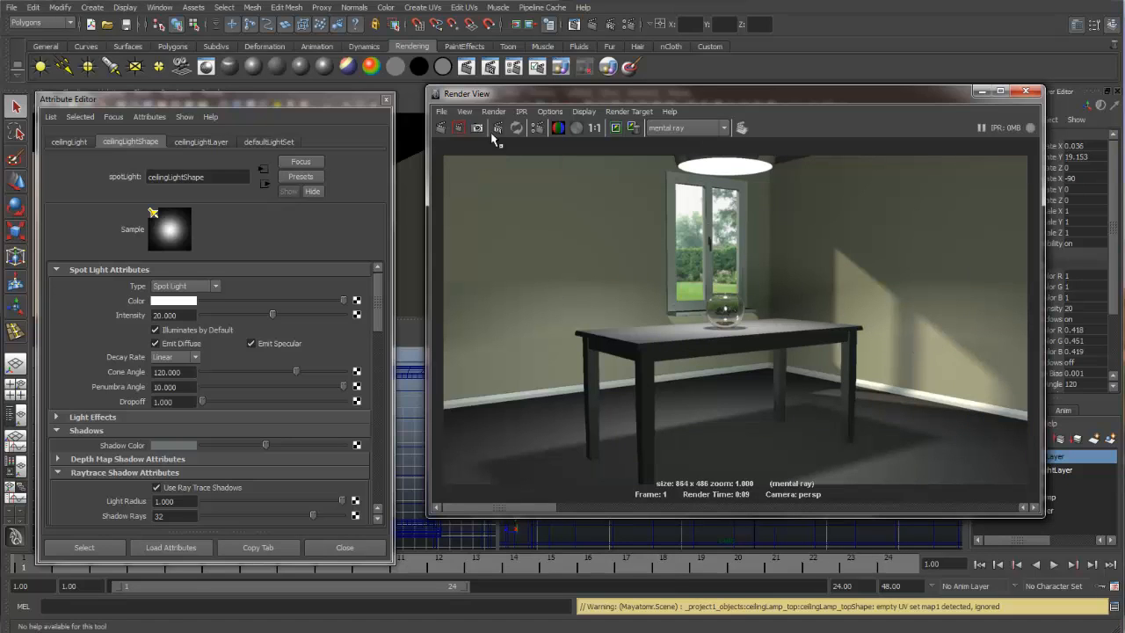
left_click(386, 99)
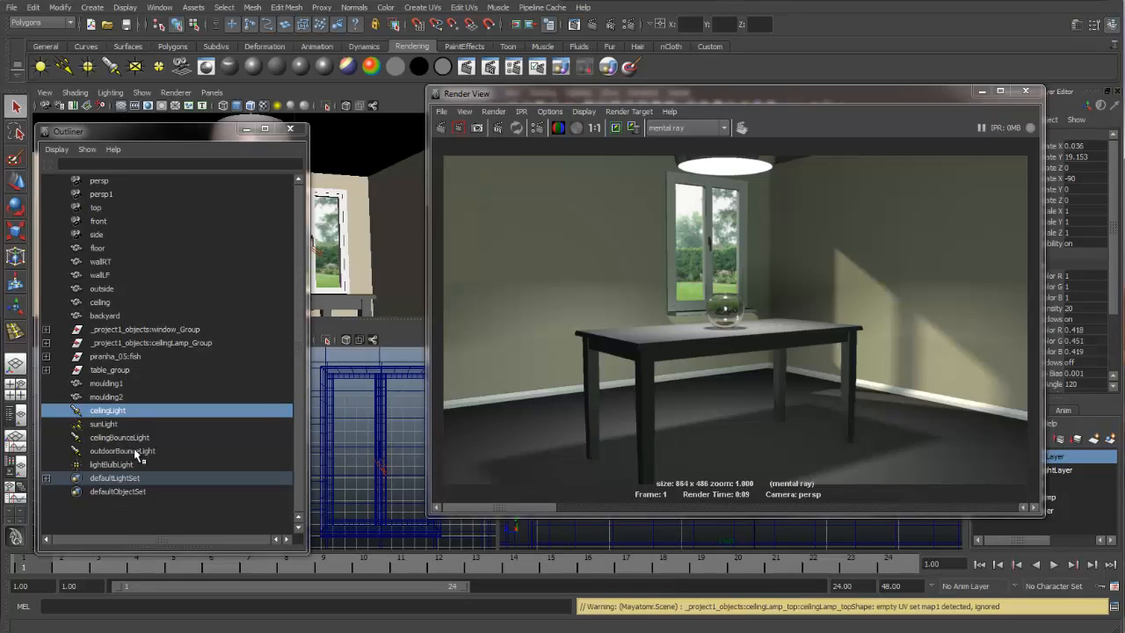
Step: Set sunLight's intensity to 2, render the room, and close the light's attributes
left_click(121, 425)
left_click(1097, 23)
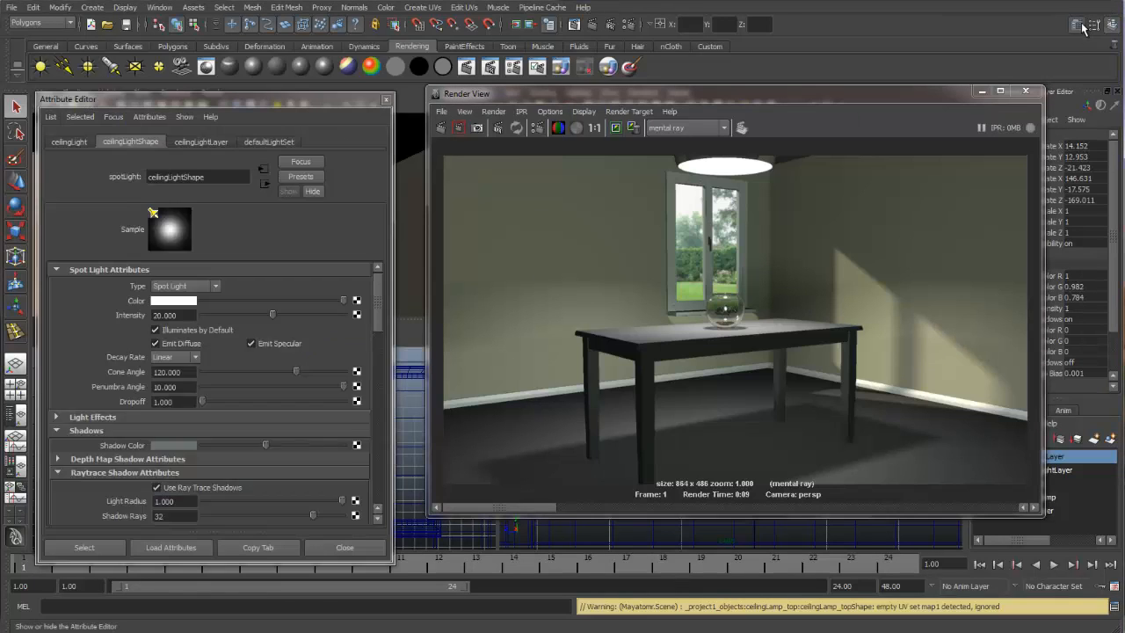
left_click(180, 312)
type("2")
key("Return")
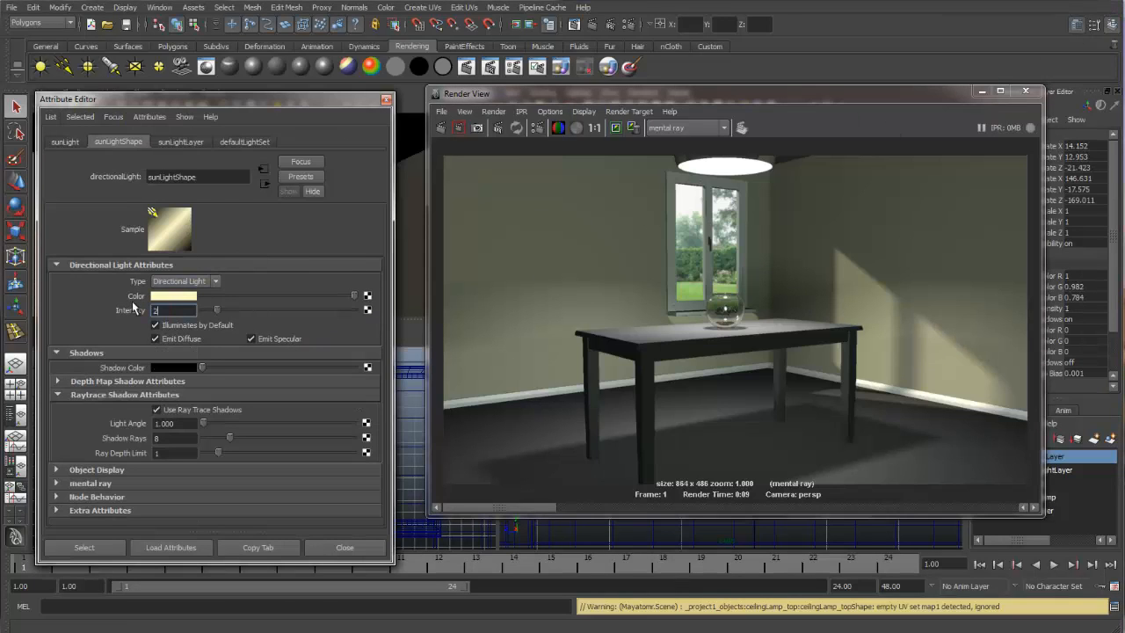
left_click(438, 129)
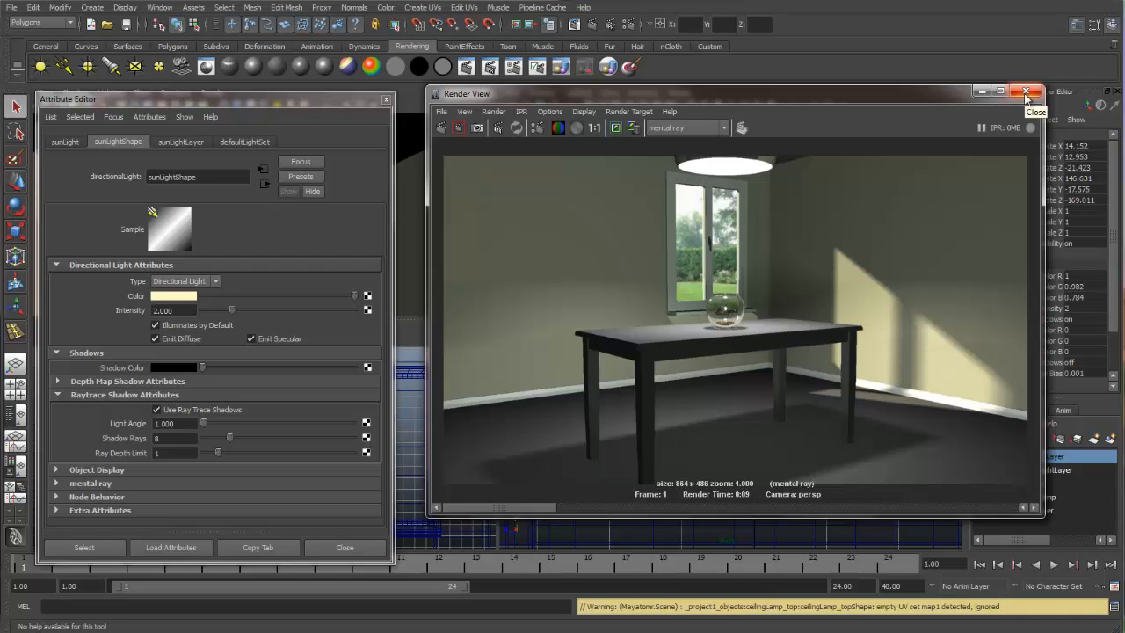
left_click(385, 99)
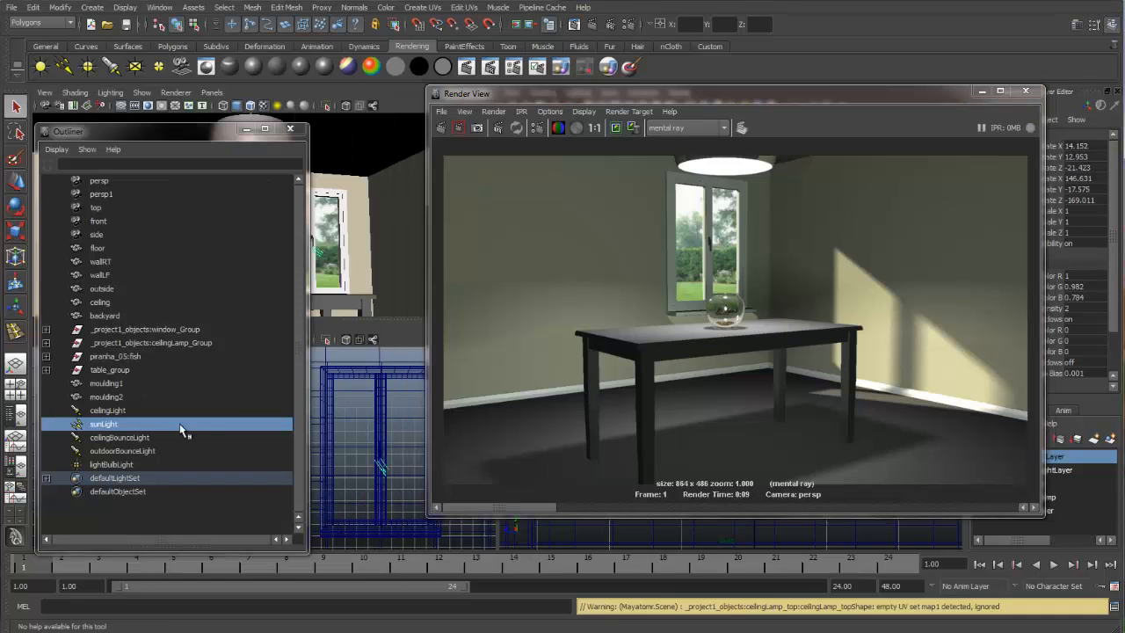
Step: Set ceilingLight's intensity to 25 and render the room
left_click(106, 410)
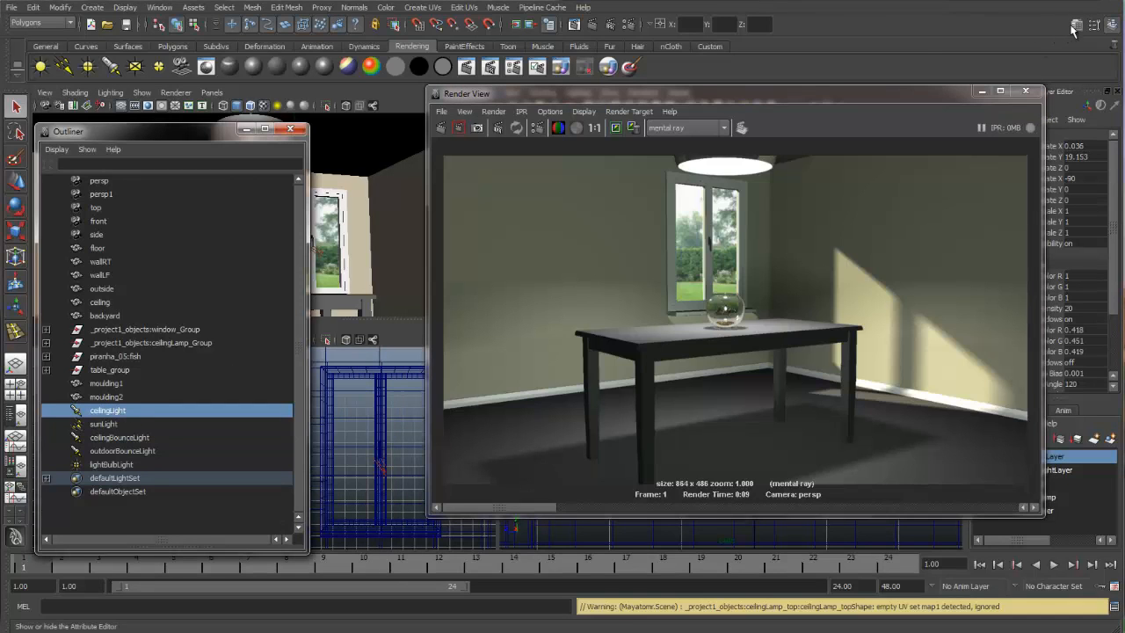
key("ctrl+a")
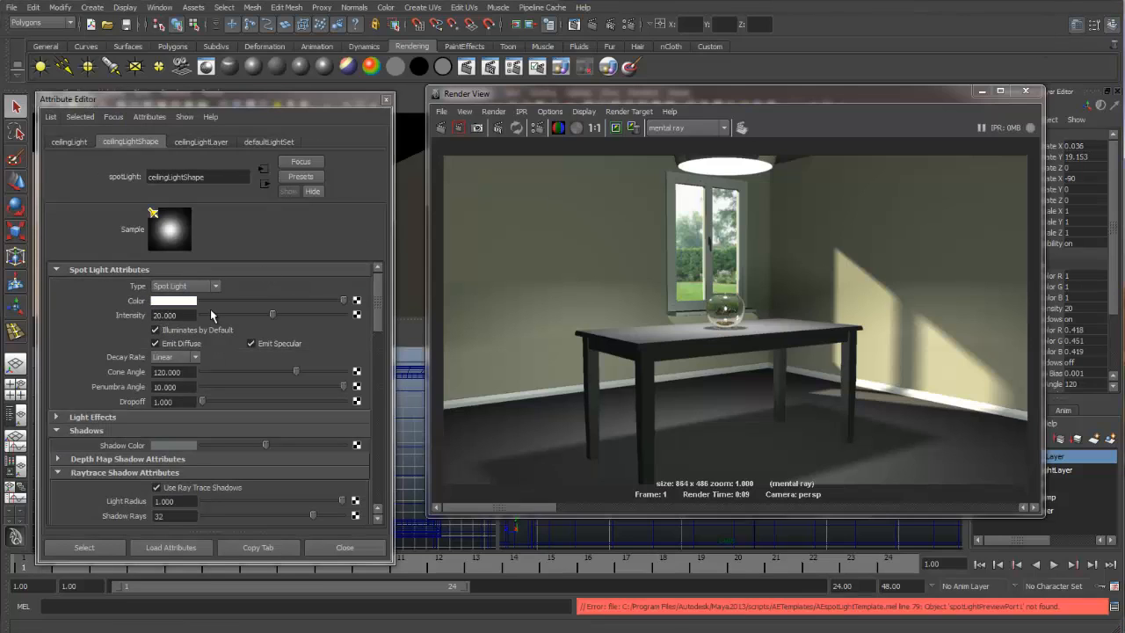
double_click(191, 315)
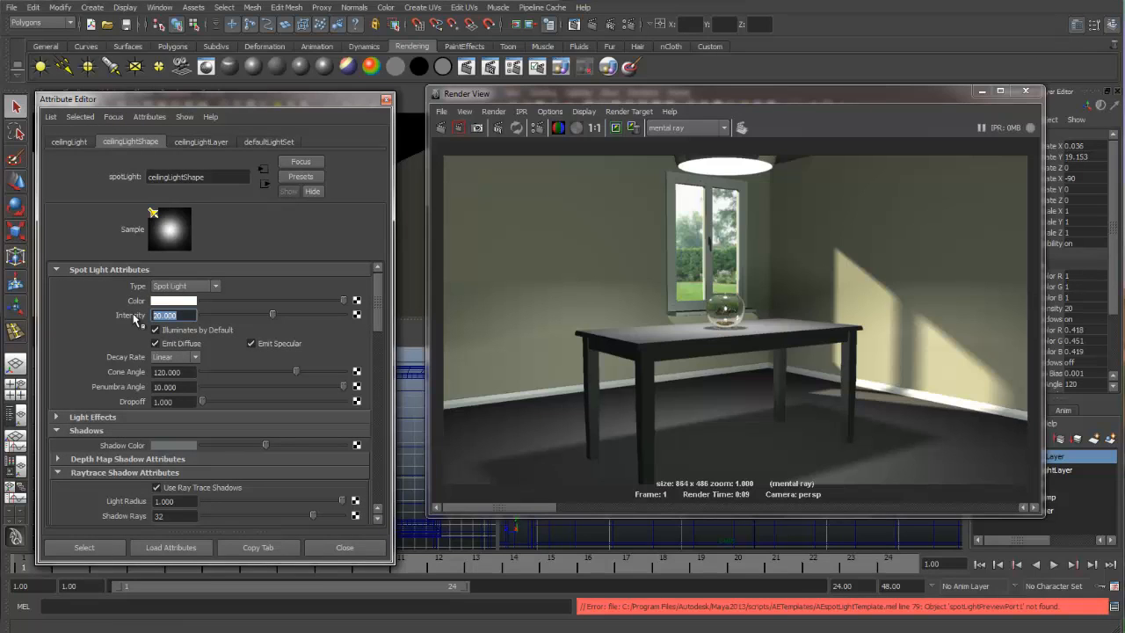
type("25")
key("Return")
left_click(439, 128)
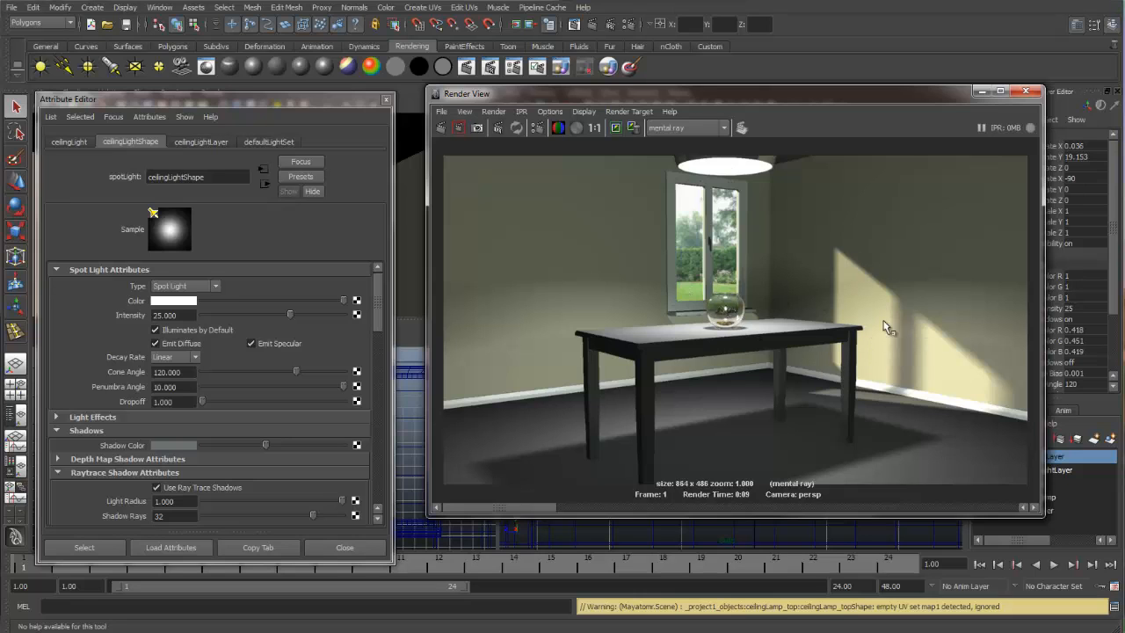
Step: Set the raytrace shadow rays of sunLight to 24 and render the room with mental ray
left_click(385, 100)
left_click(103, 424)
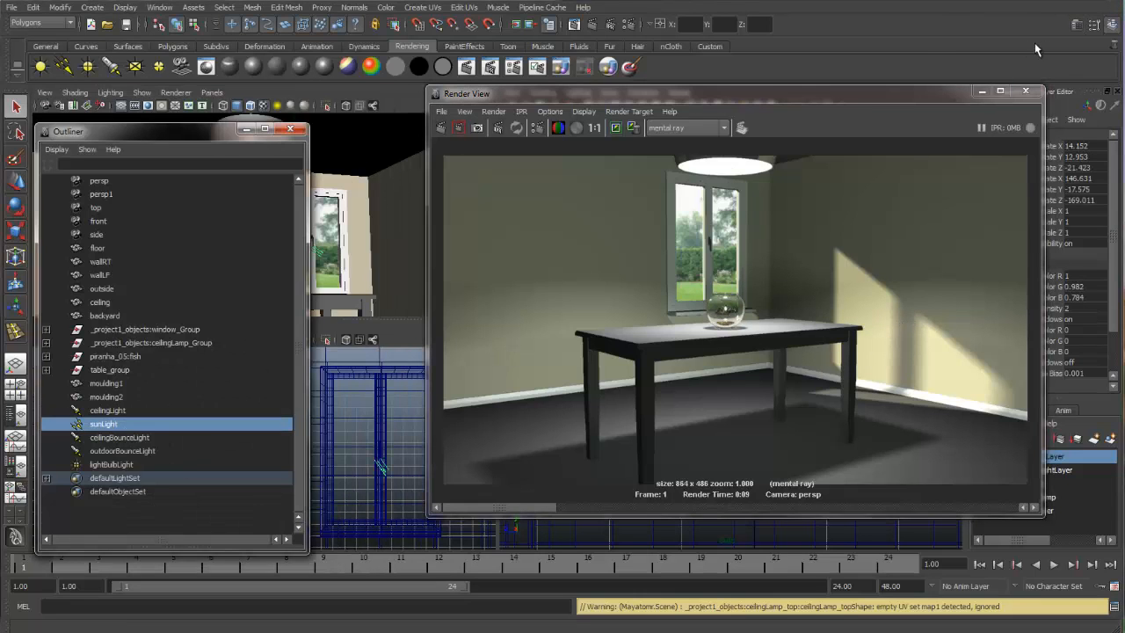
key("ctrl+a")
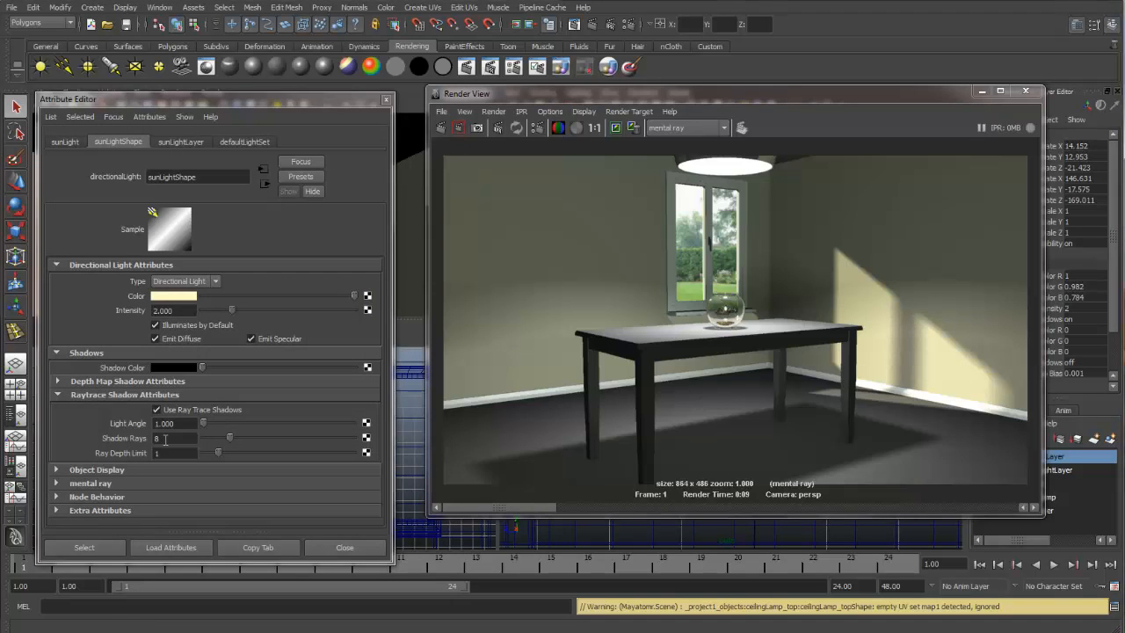
left_click_drag(167, 437, 149, 438)
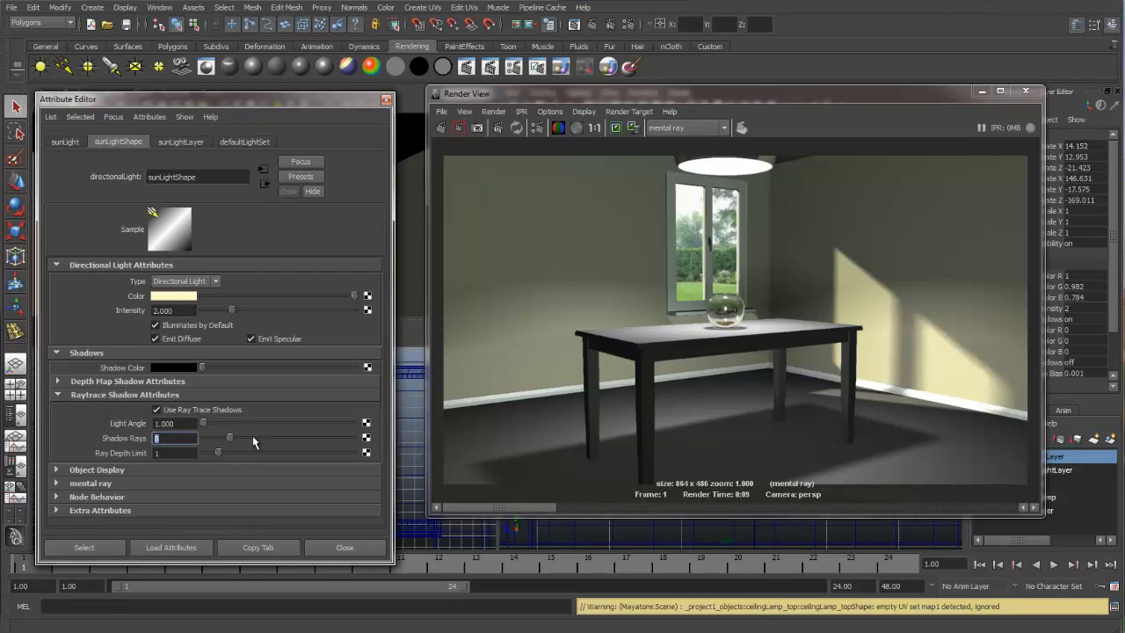
type("24")
key("Return")
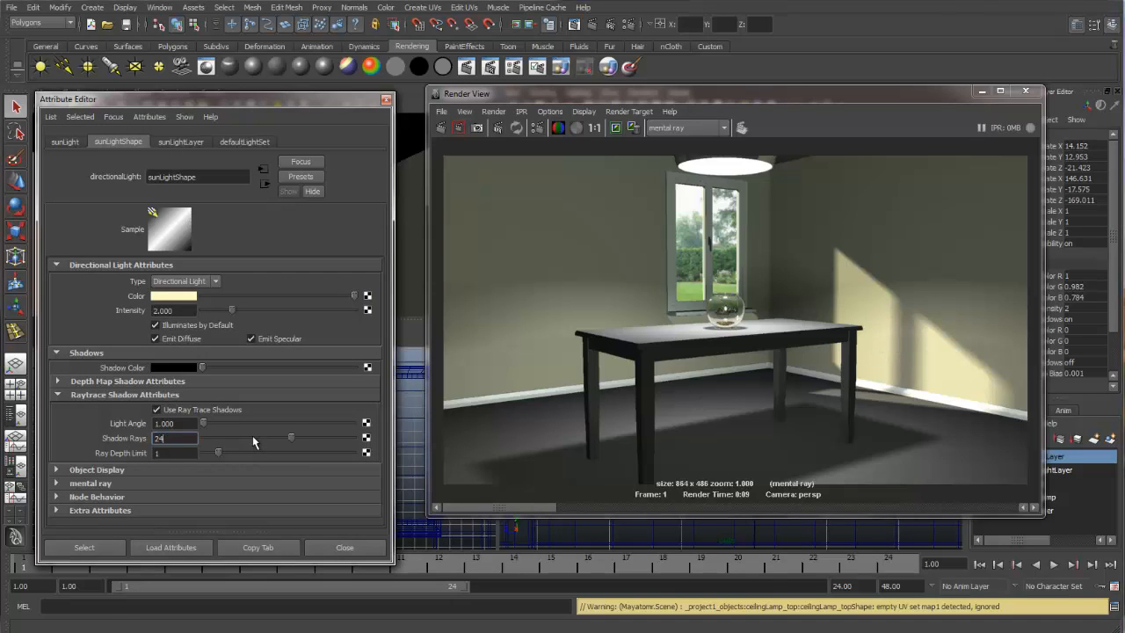
left_click(444, 128)
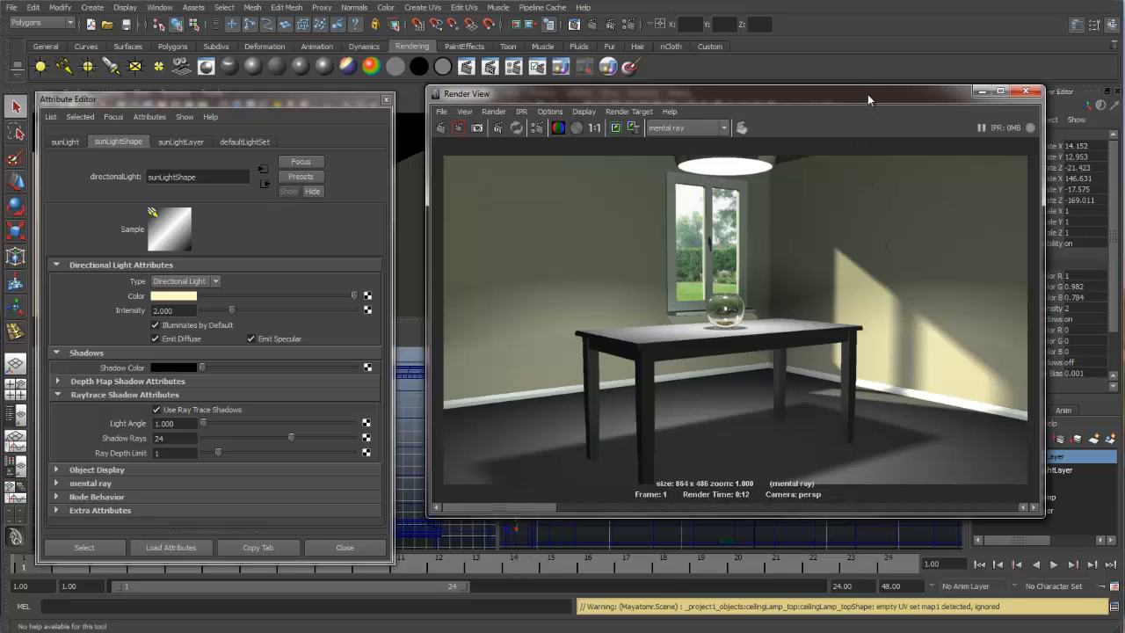
left_click_drag(868, 94, 848, 101)
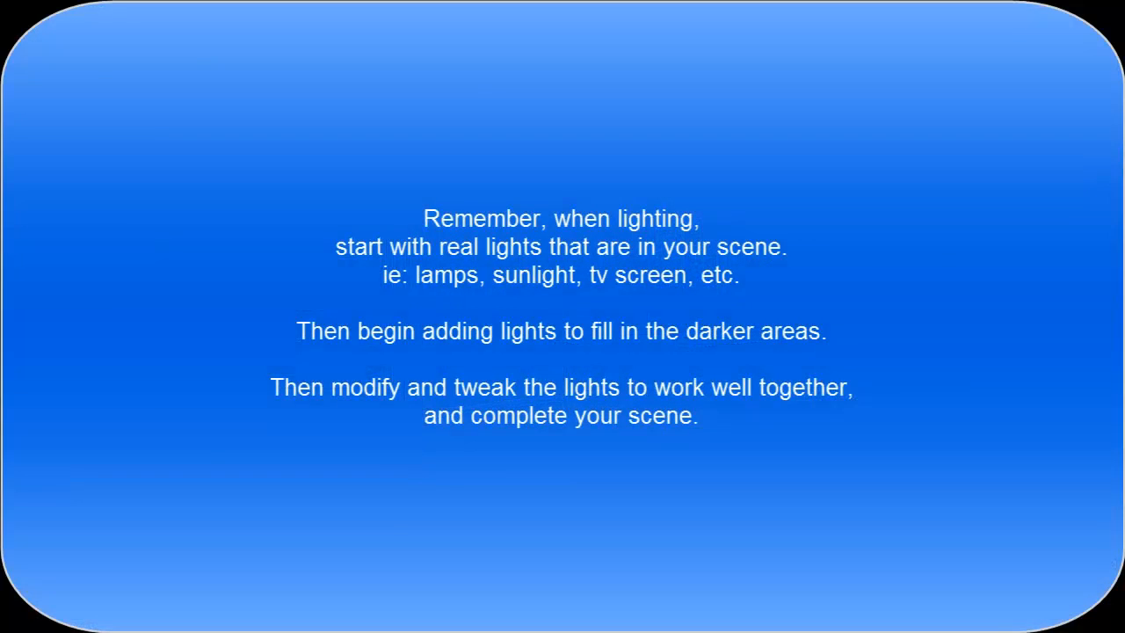